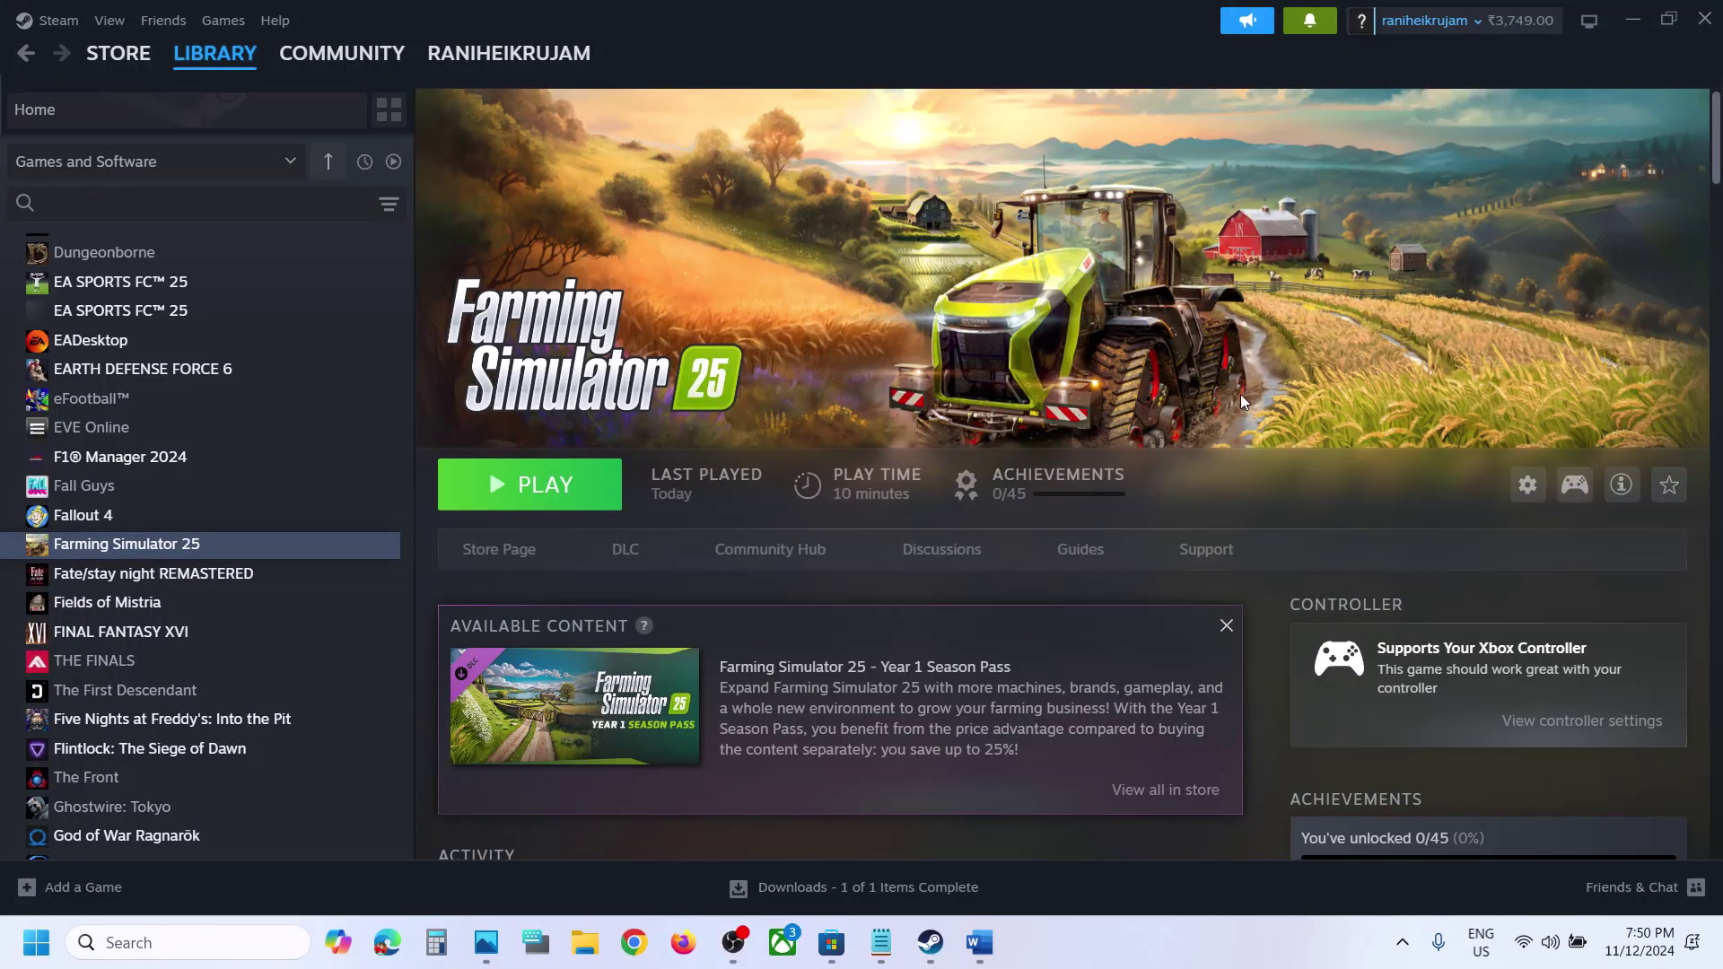
Review the Word notes and maximise them, dismissing the Start menu power options without restarting.
left_click(980, 942)
left_click(879, 152)
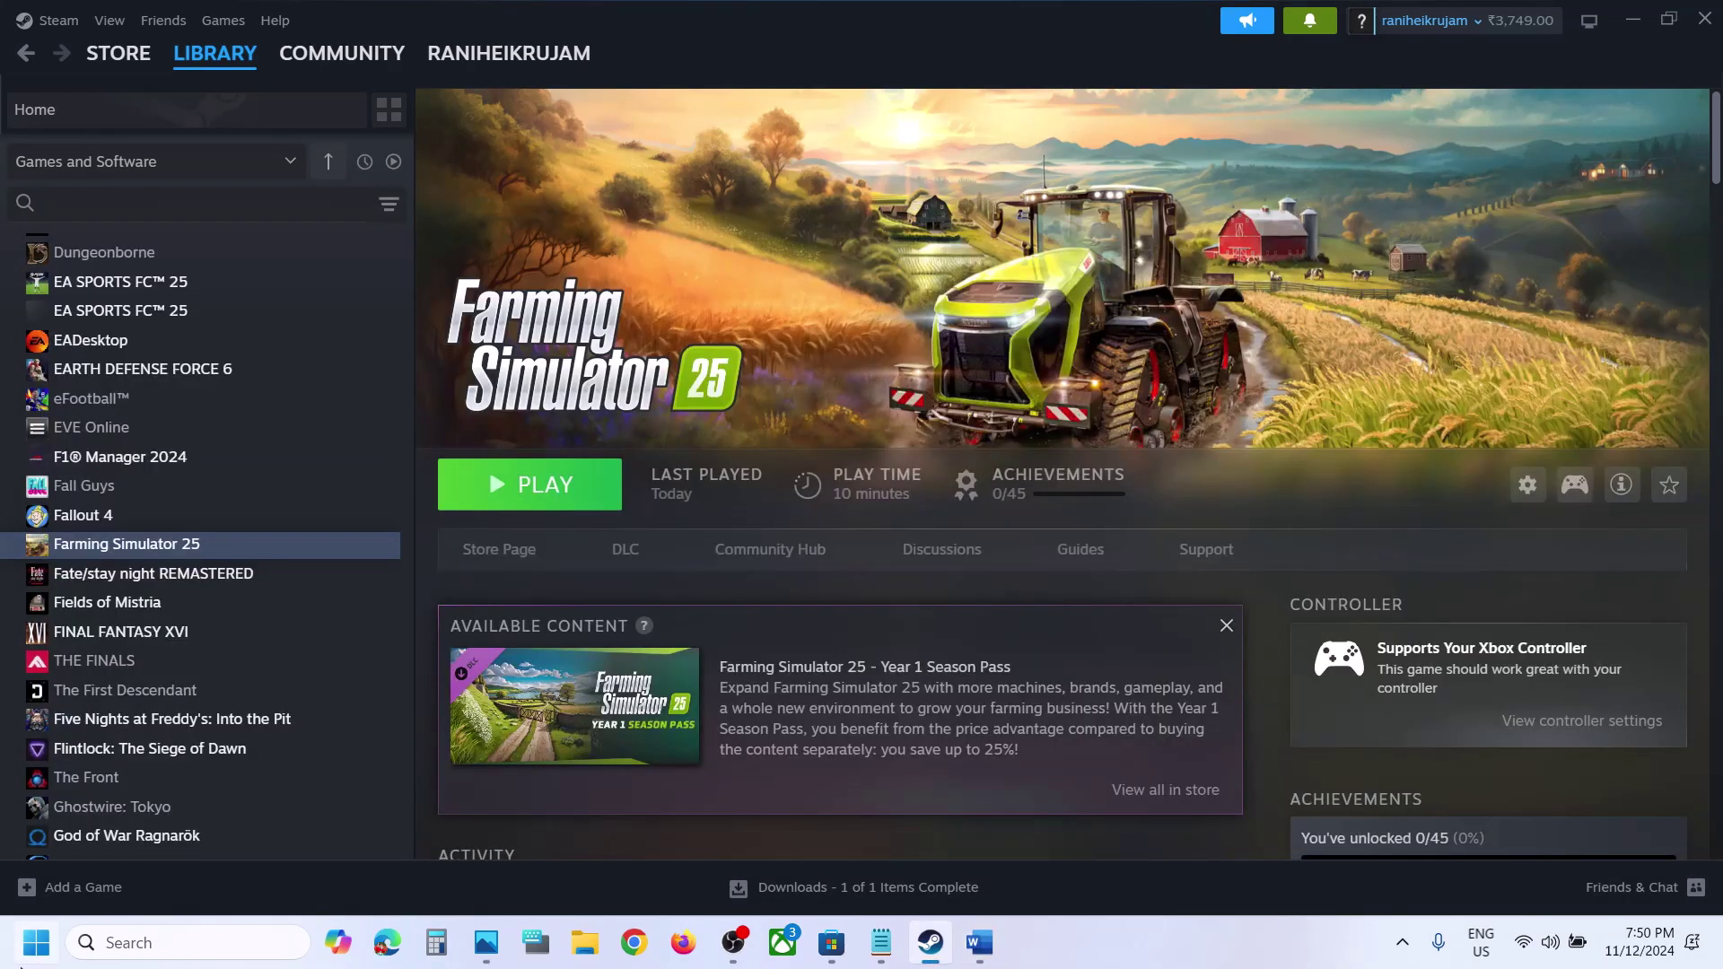
left_click(36, 942)
left_click(653, 864)
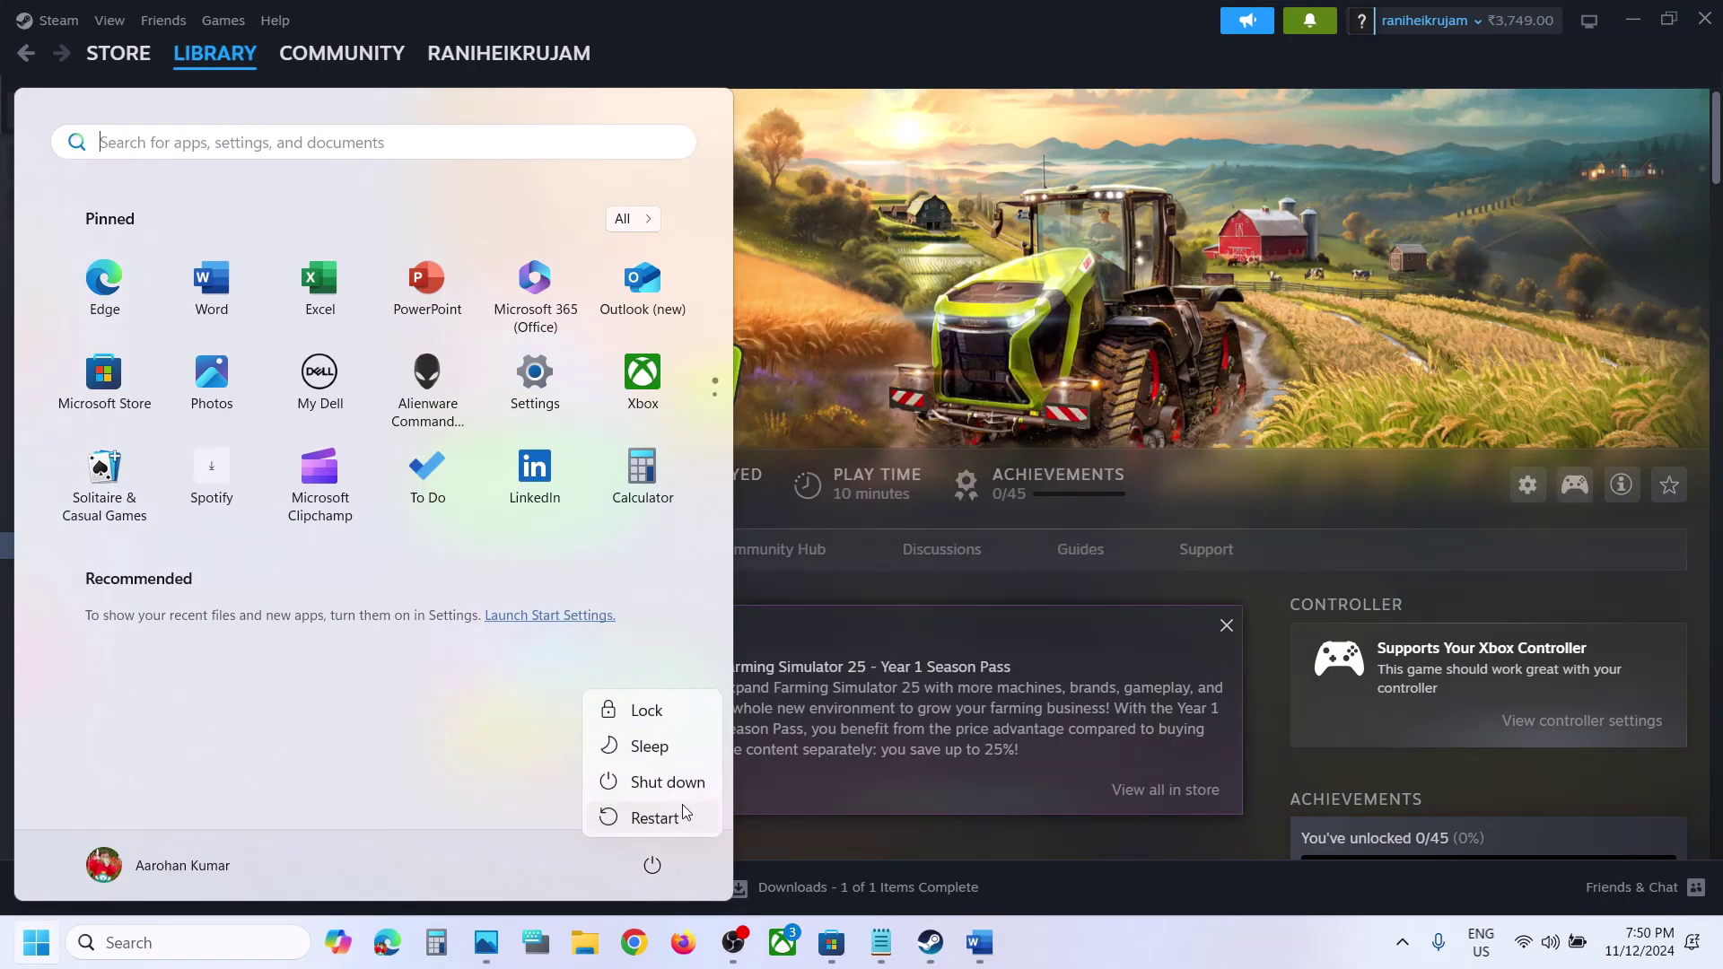
left_click(1149, 395)
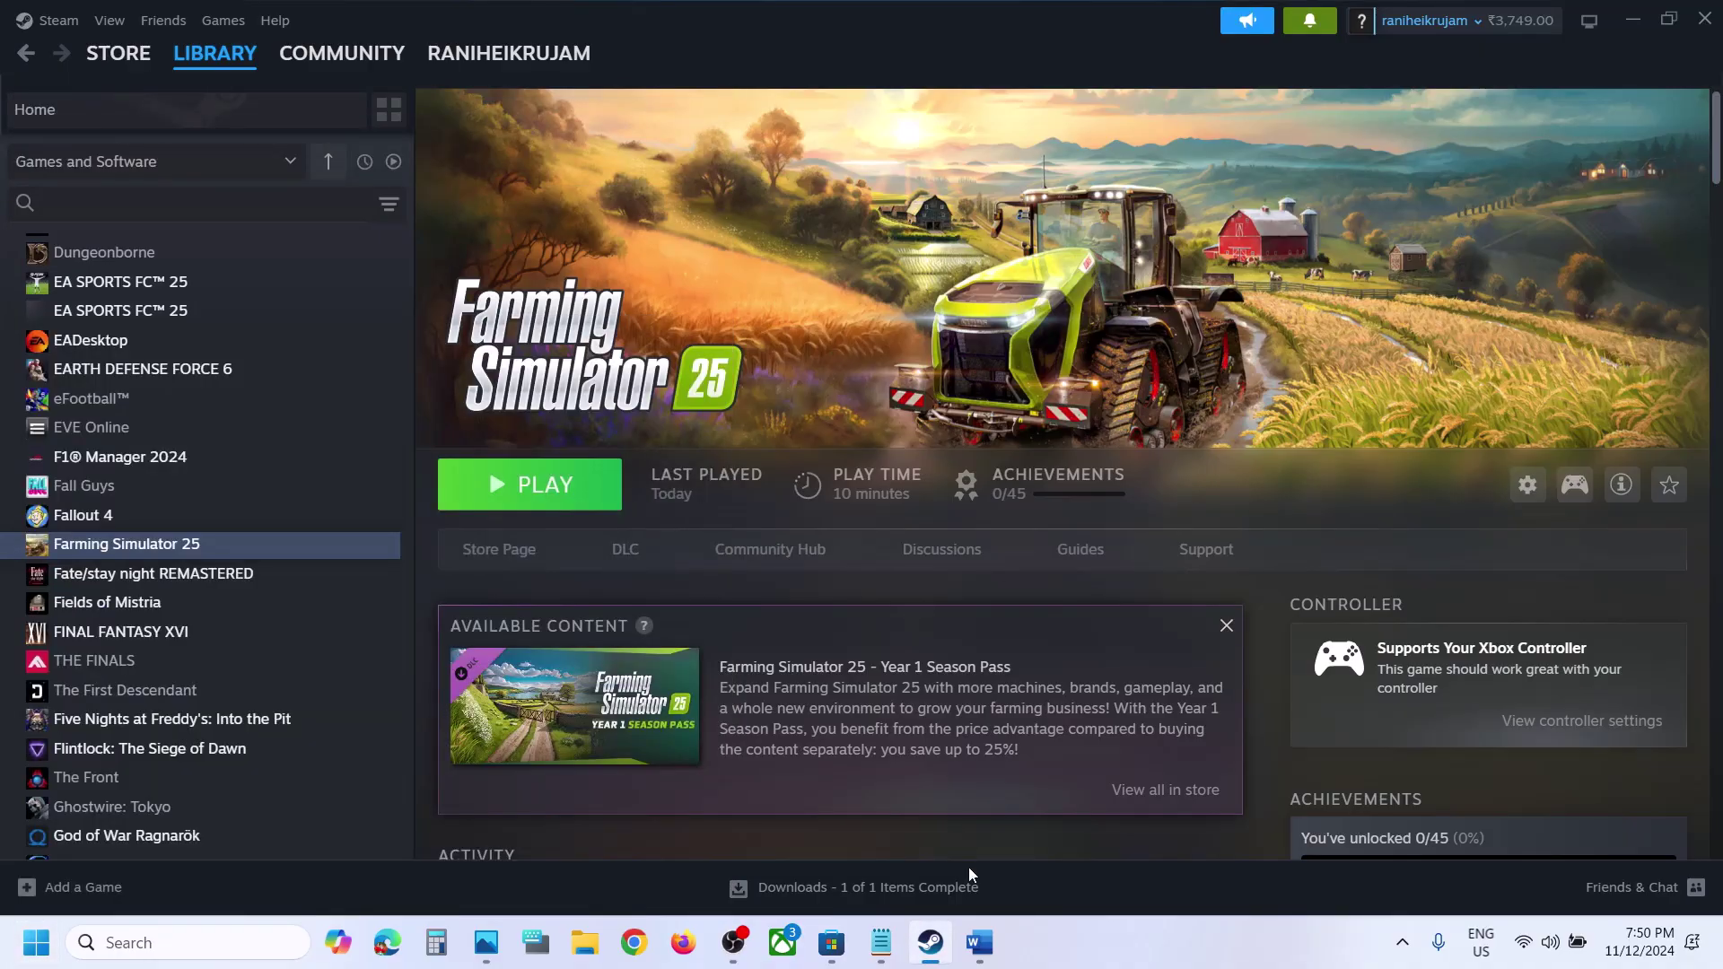
left_click(979, 942)
scroll(685, 626, "down", 3)
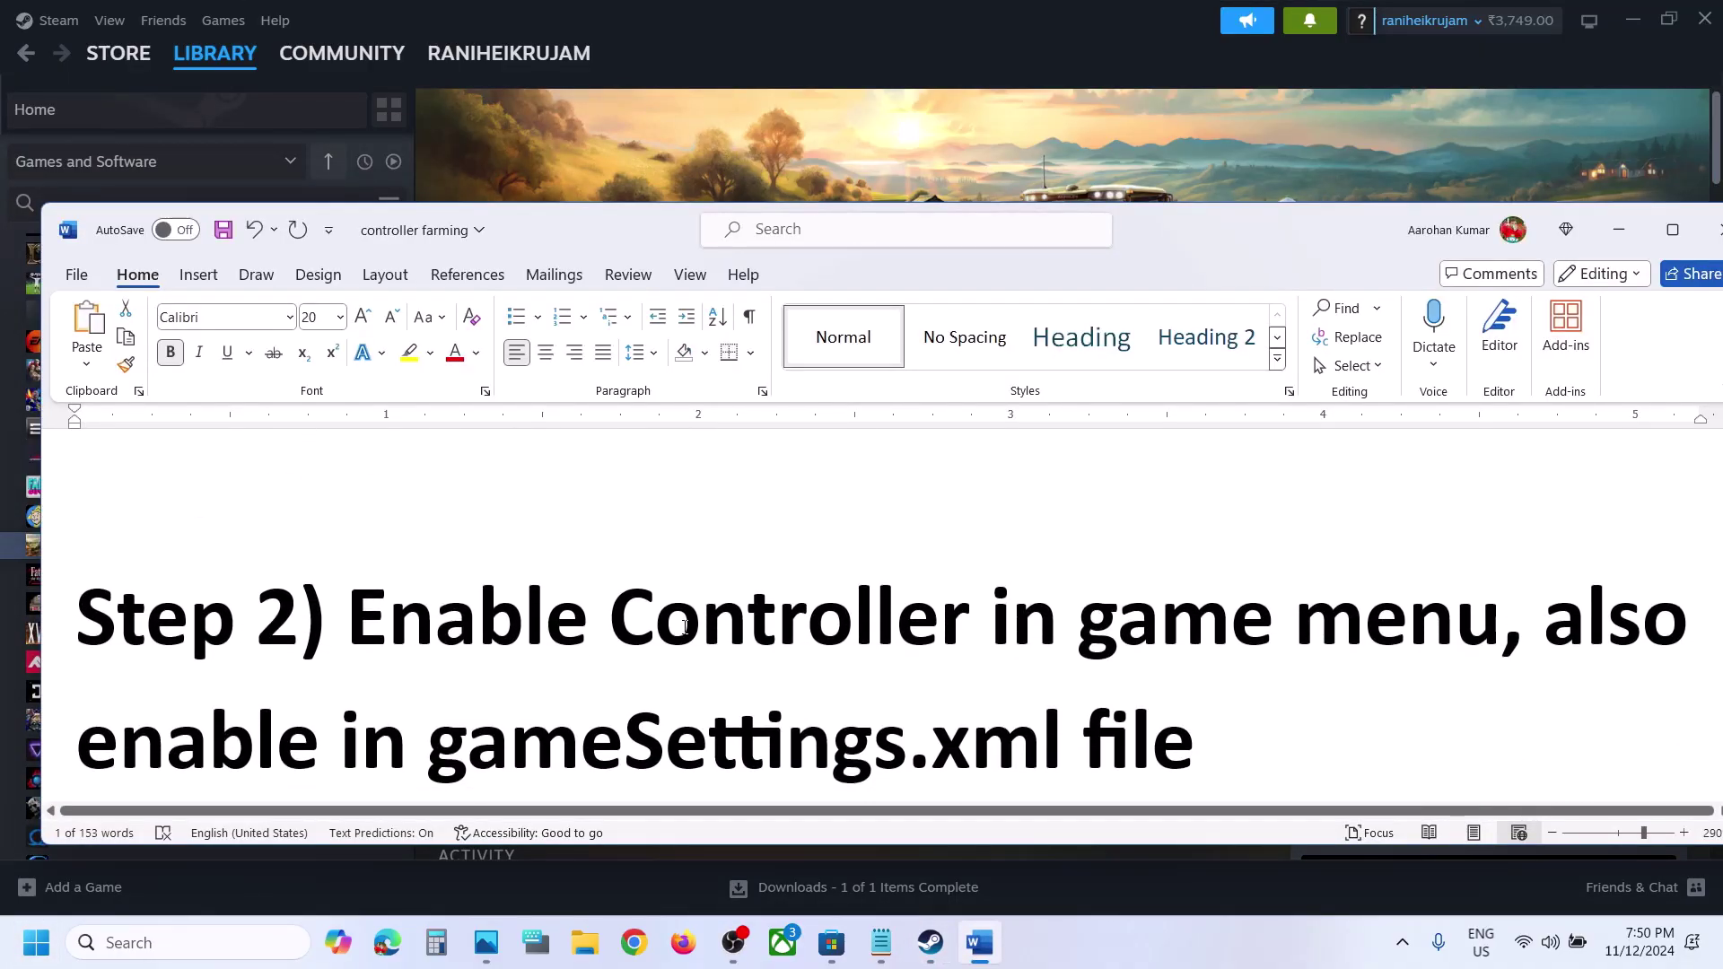
double_click(1249, 220)
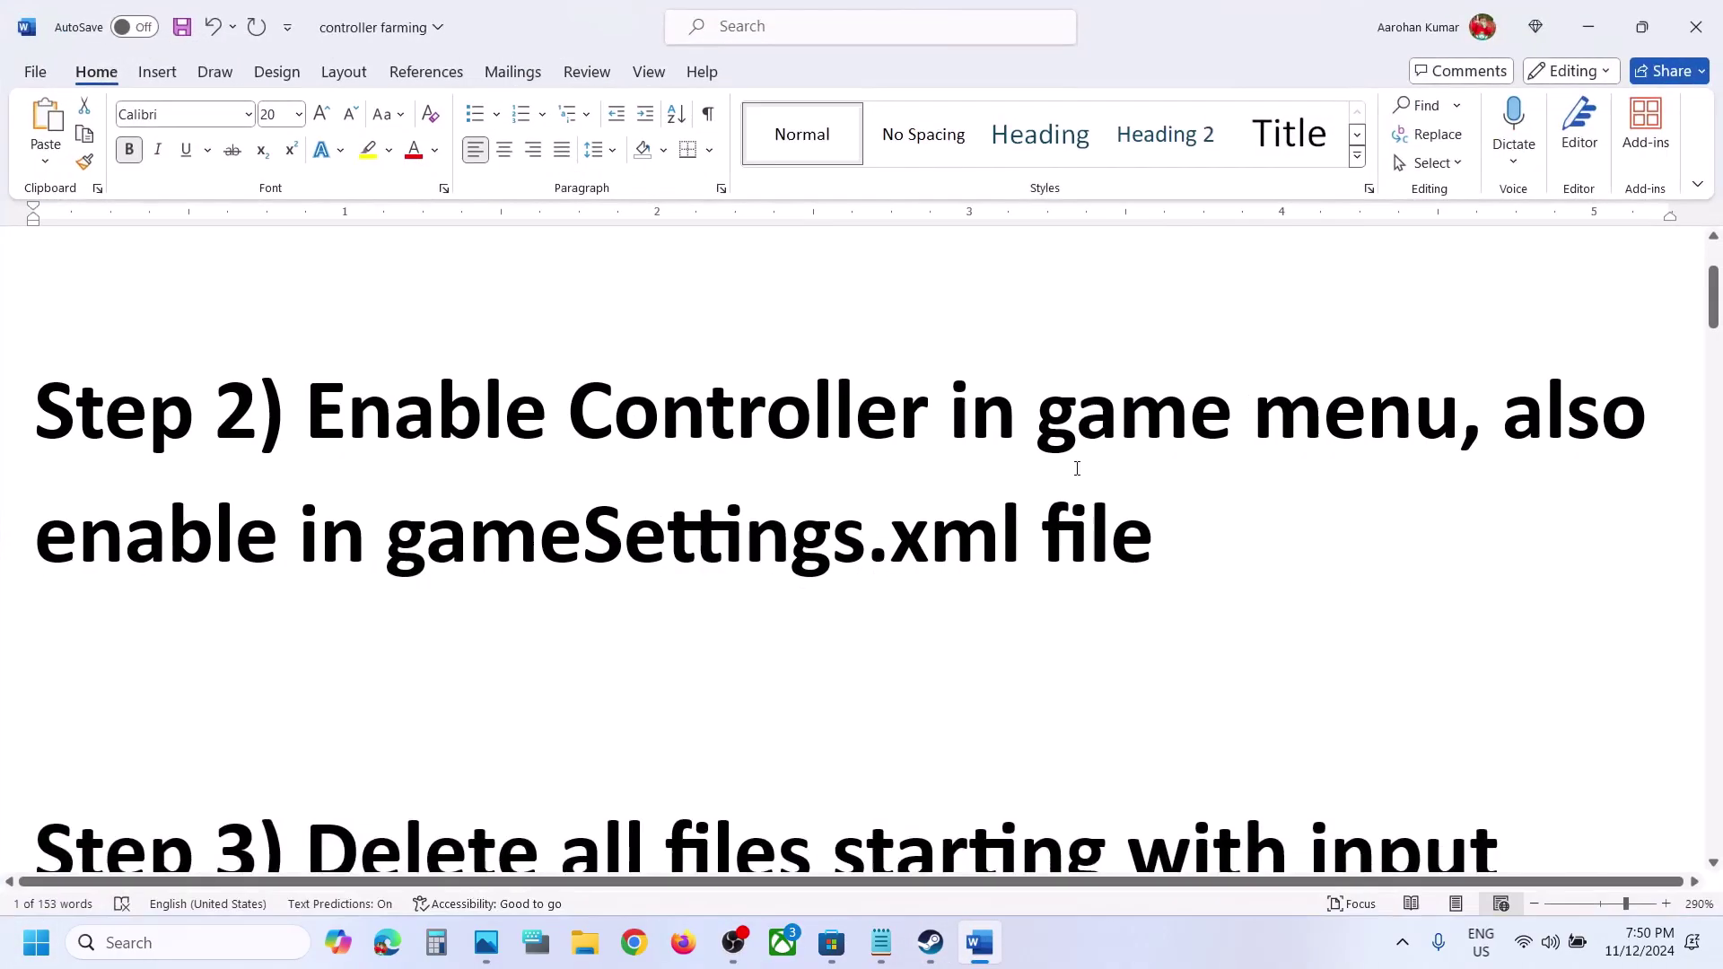
left_click(1587, 37)
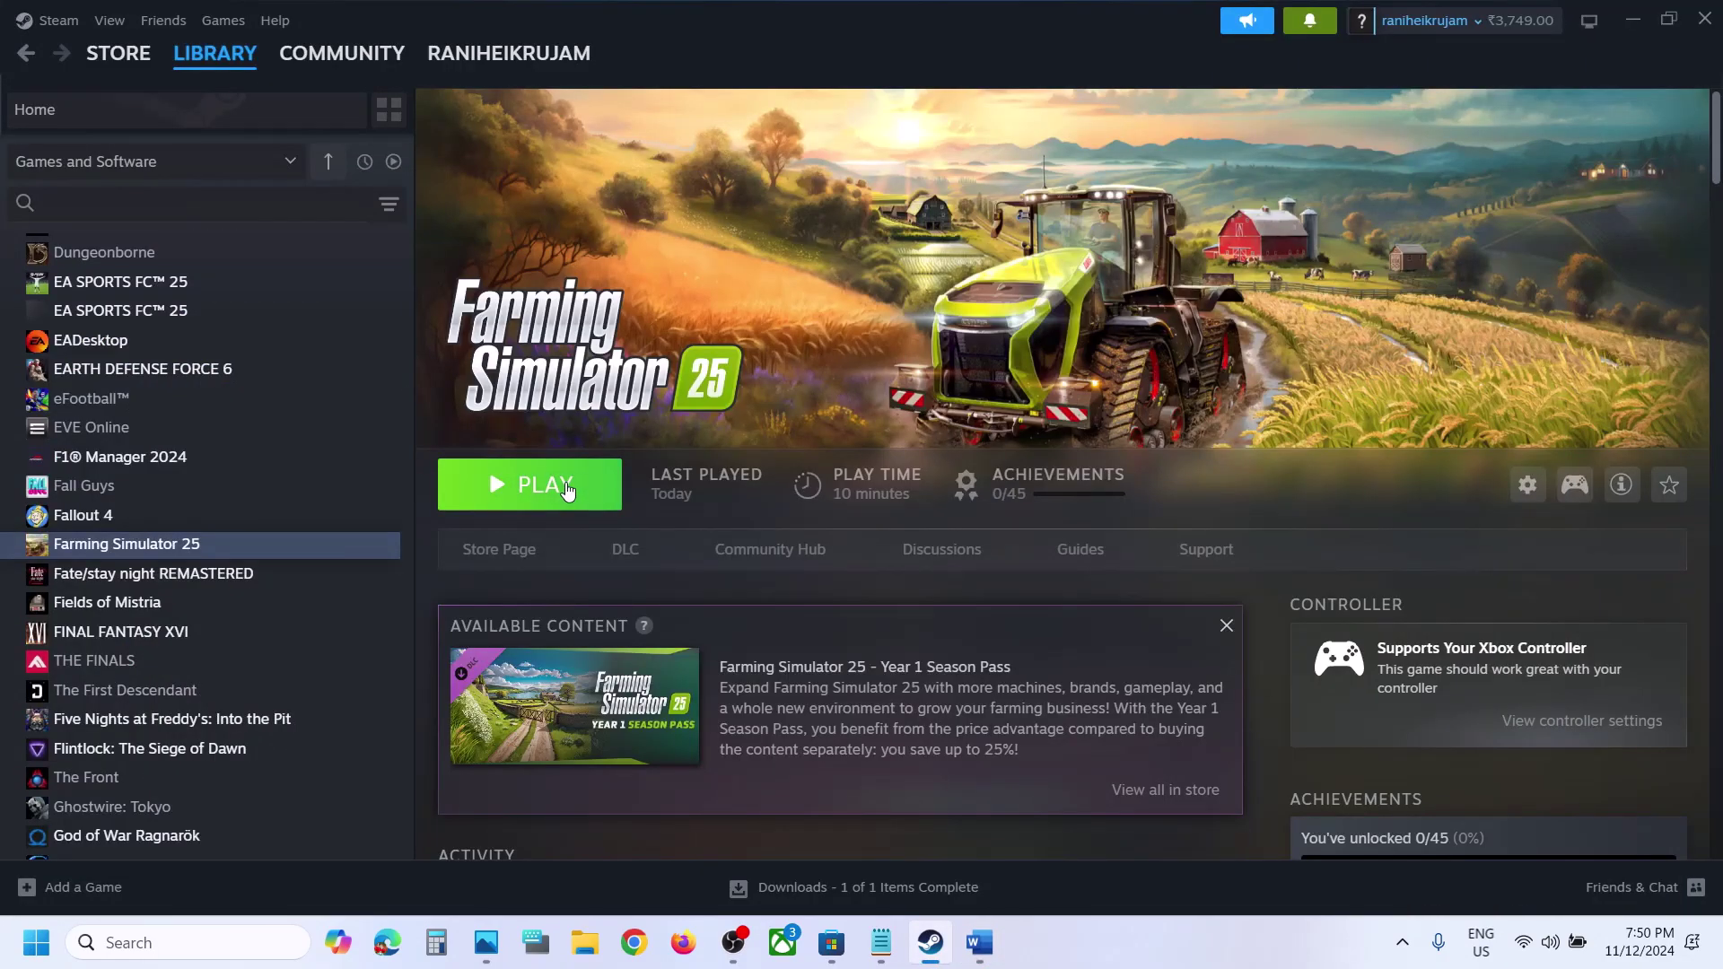
Launch Farming Simulator 25, set Gamepads/Steering Wheels to ON, apply, and leave the game.
left_click(579, 477)
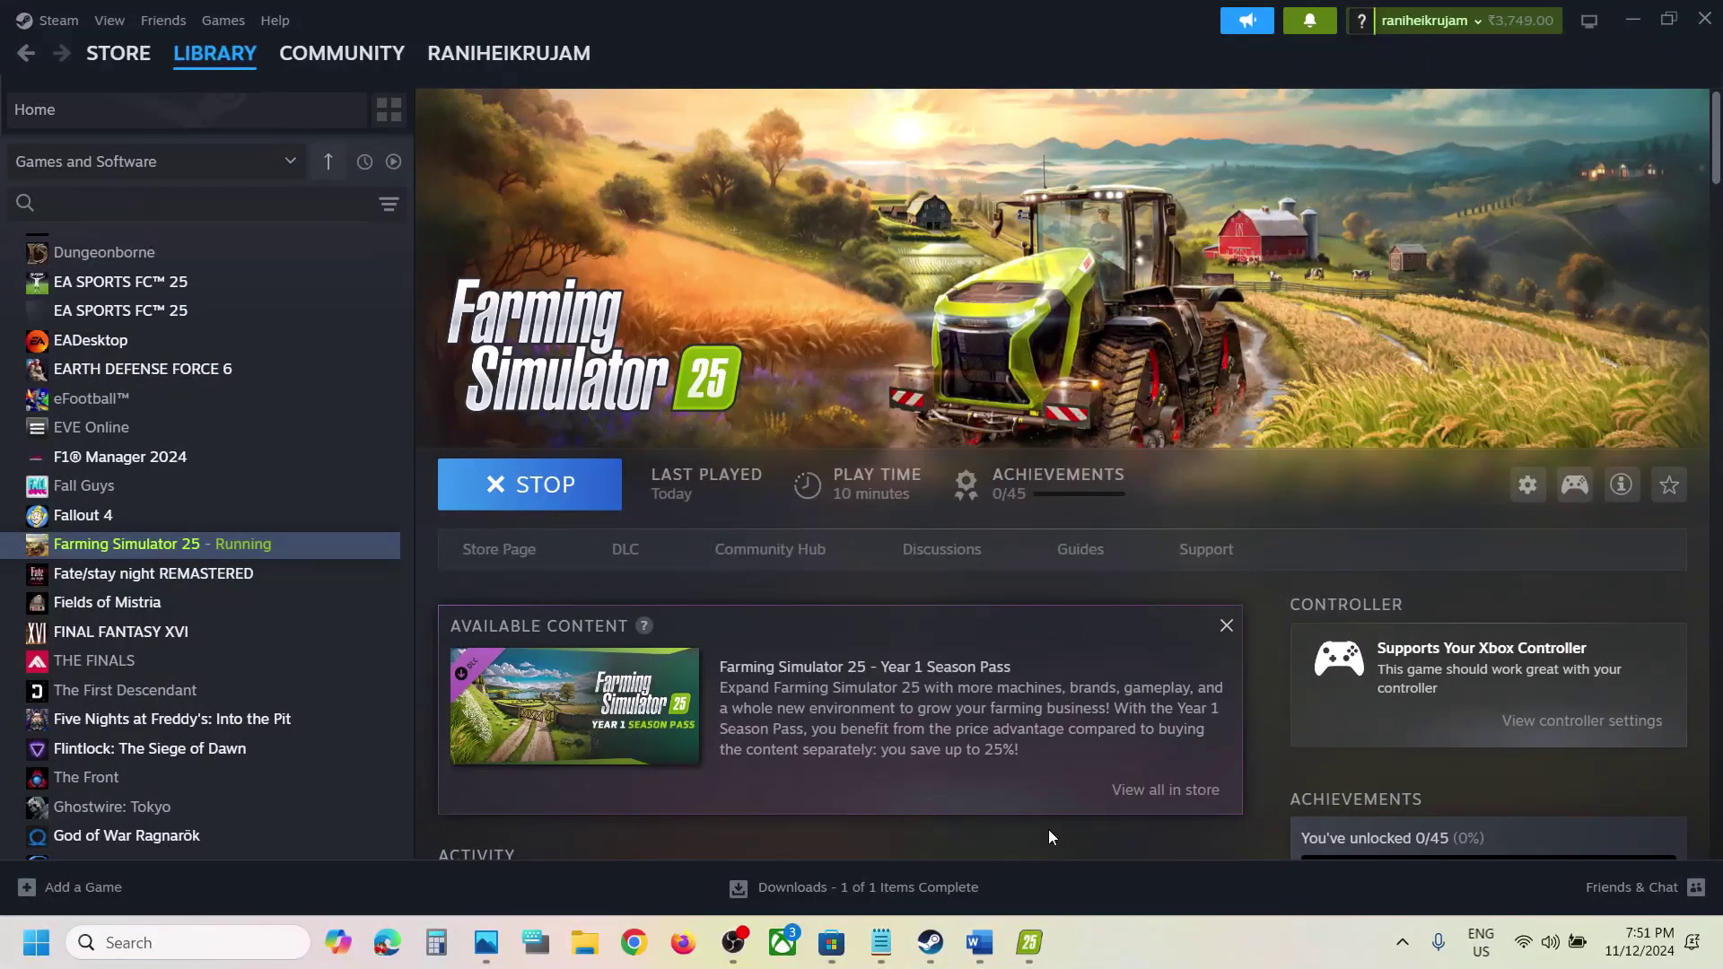
left_click(1029, 942)
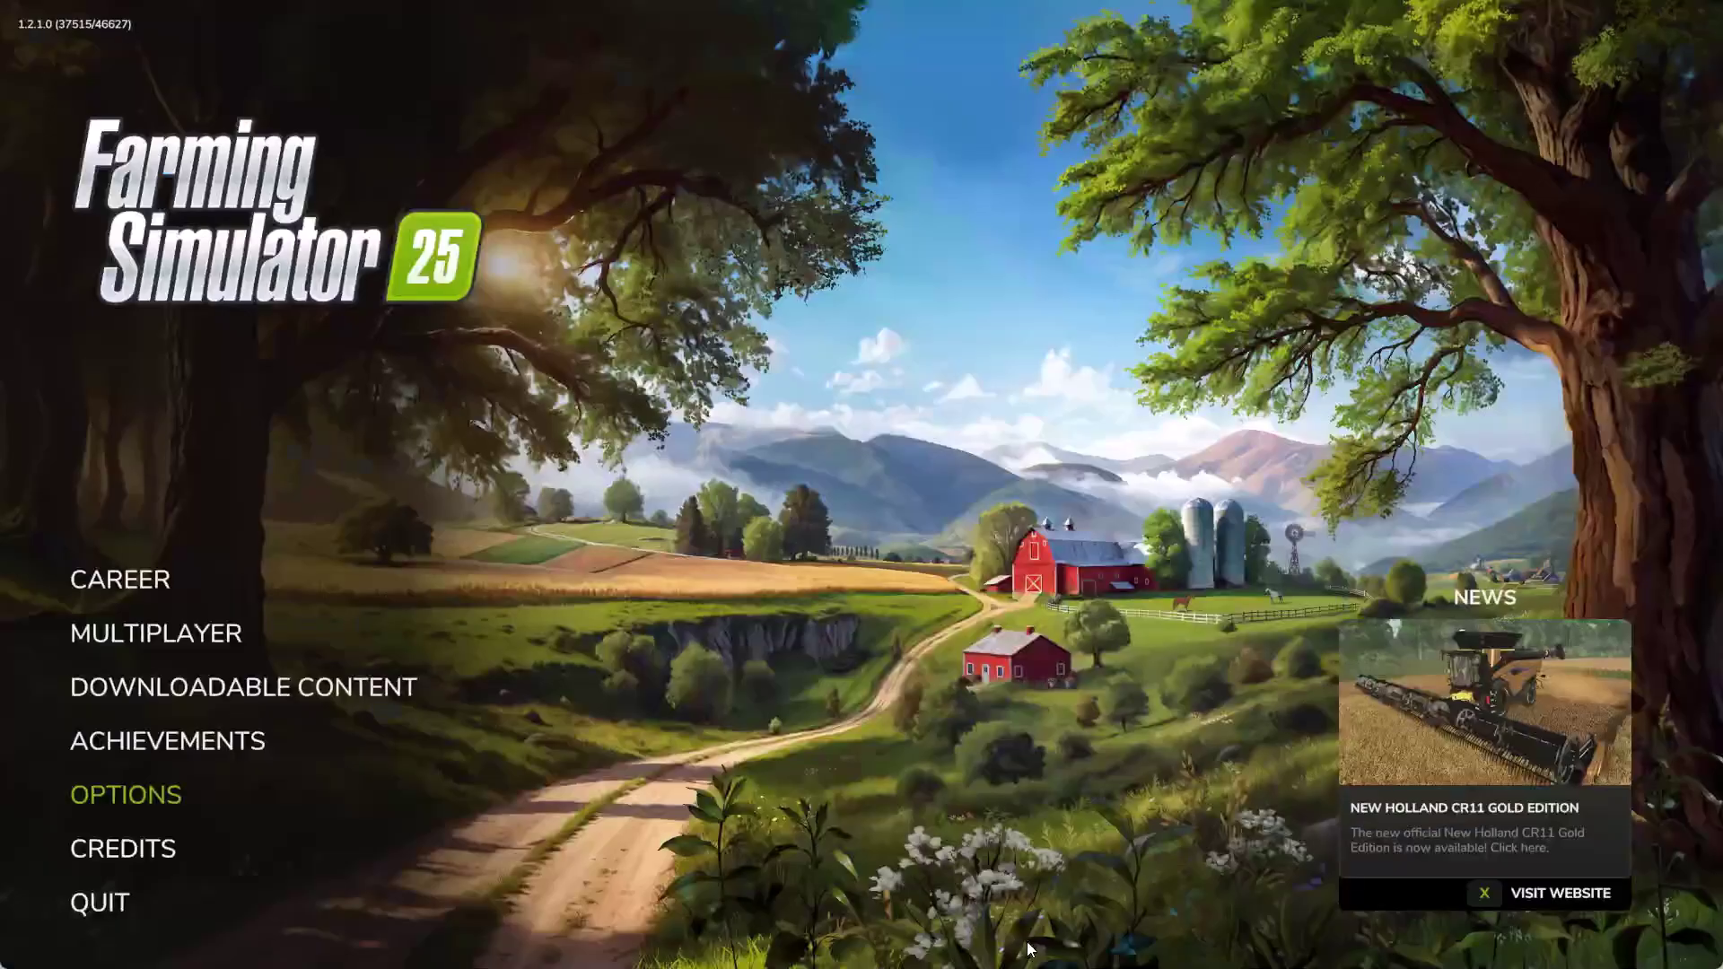
left_click(154, 793)
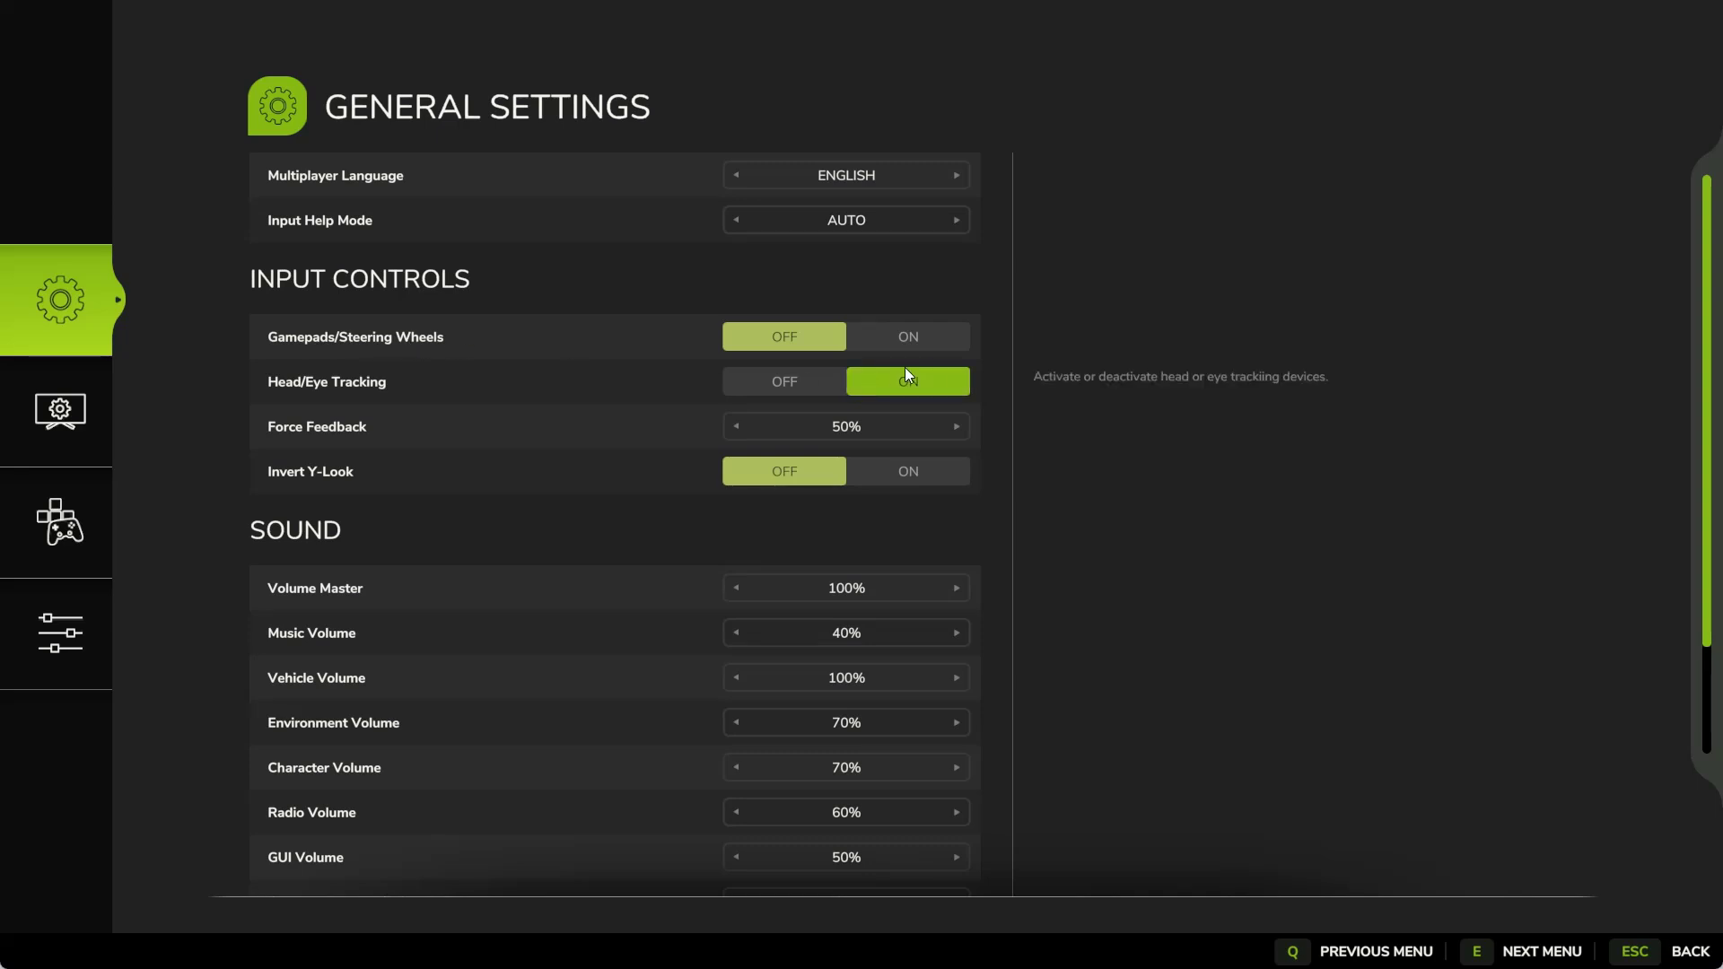
left_click(912, 344)
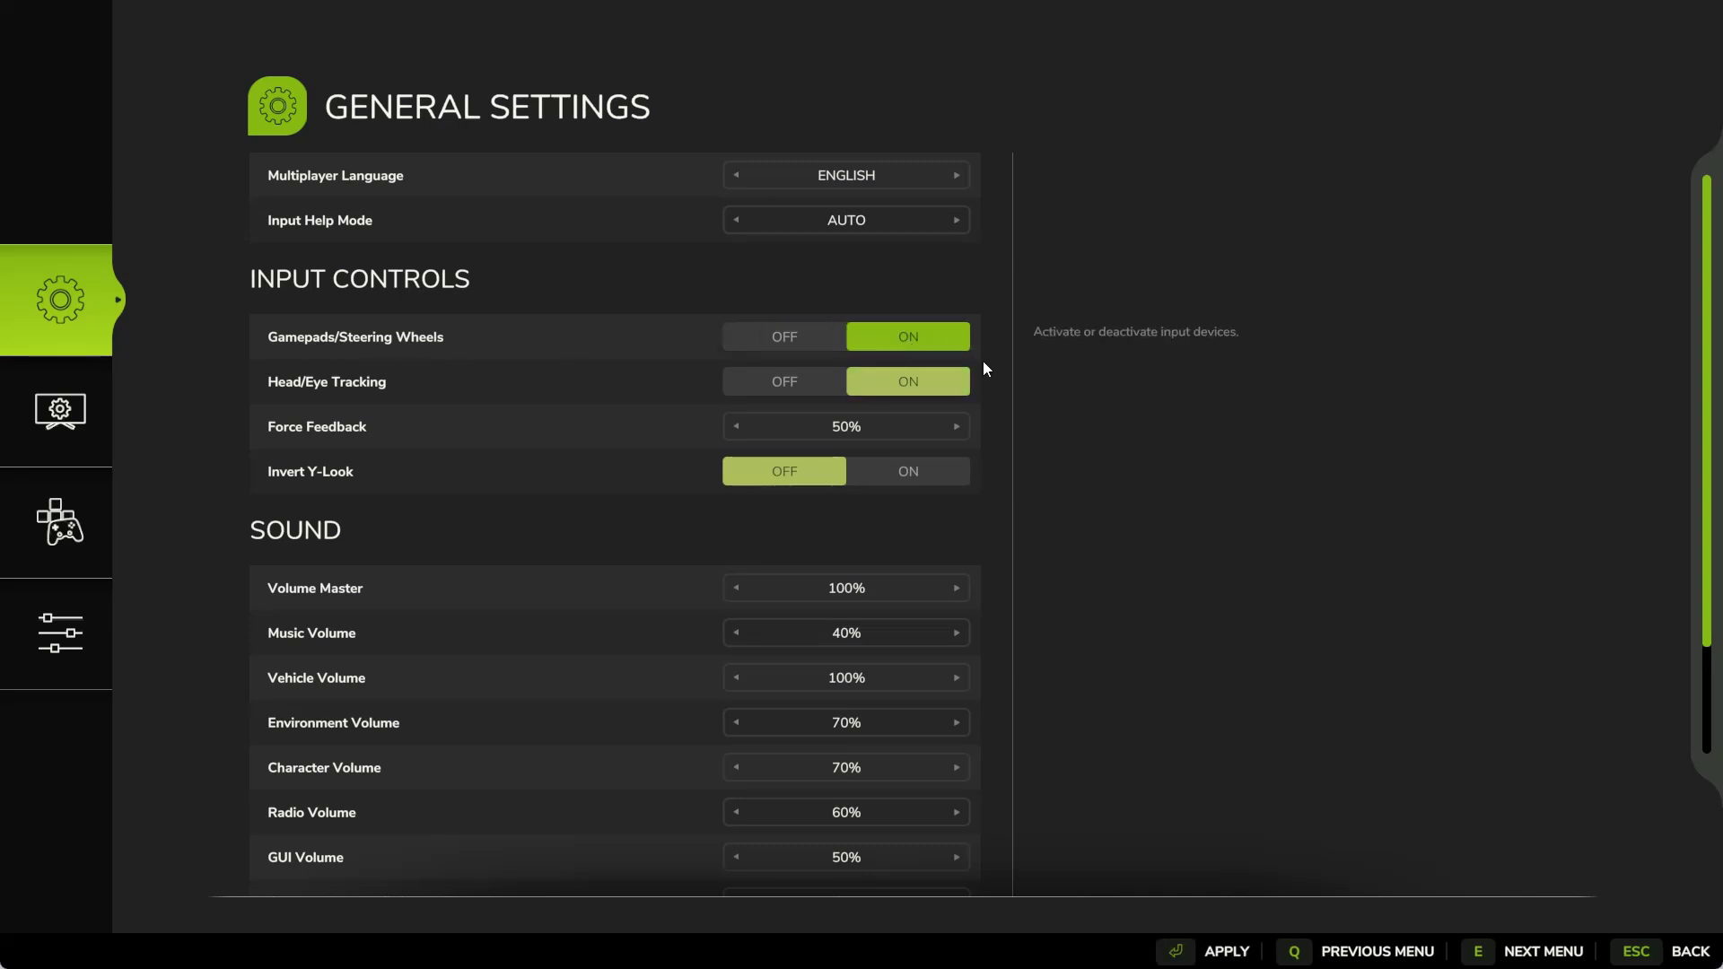
left_click(1216, 953)
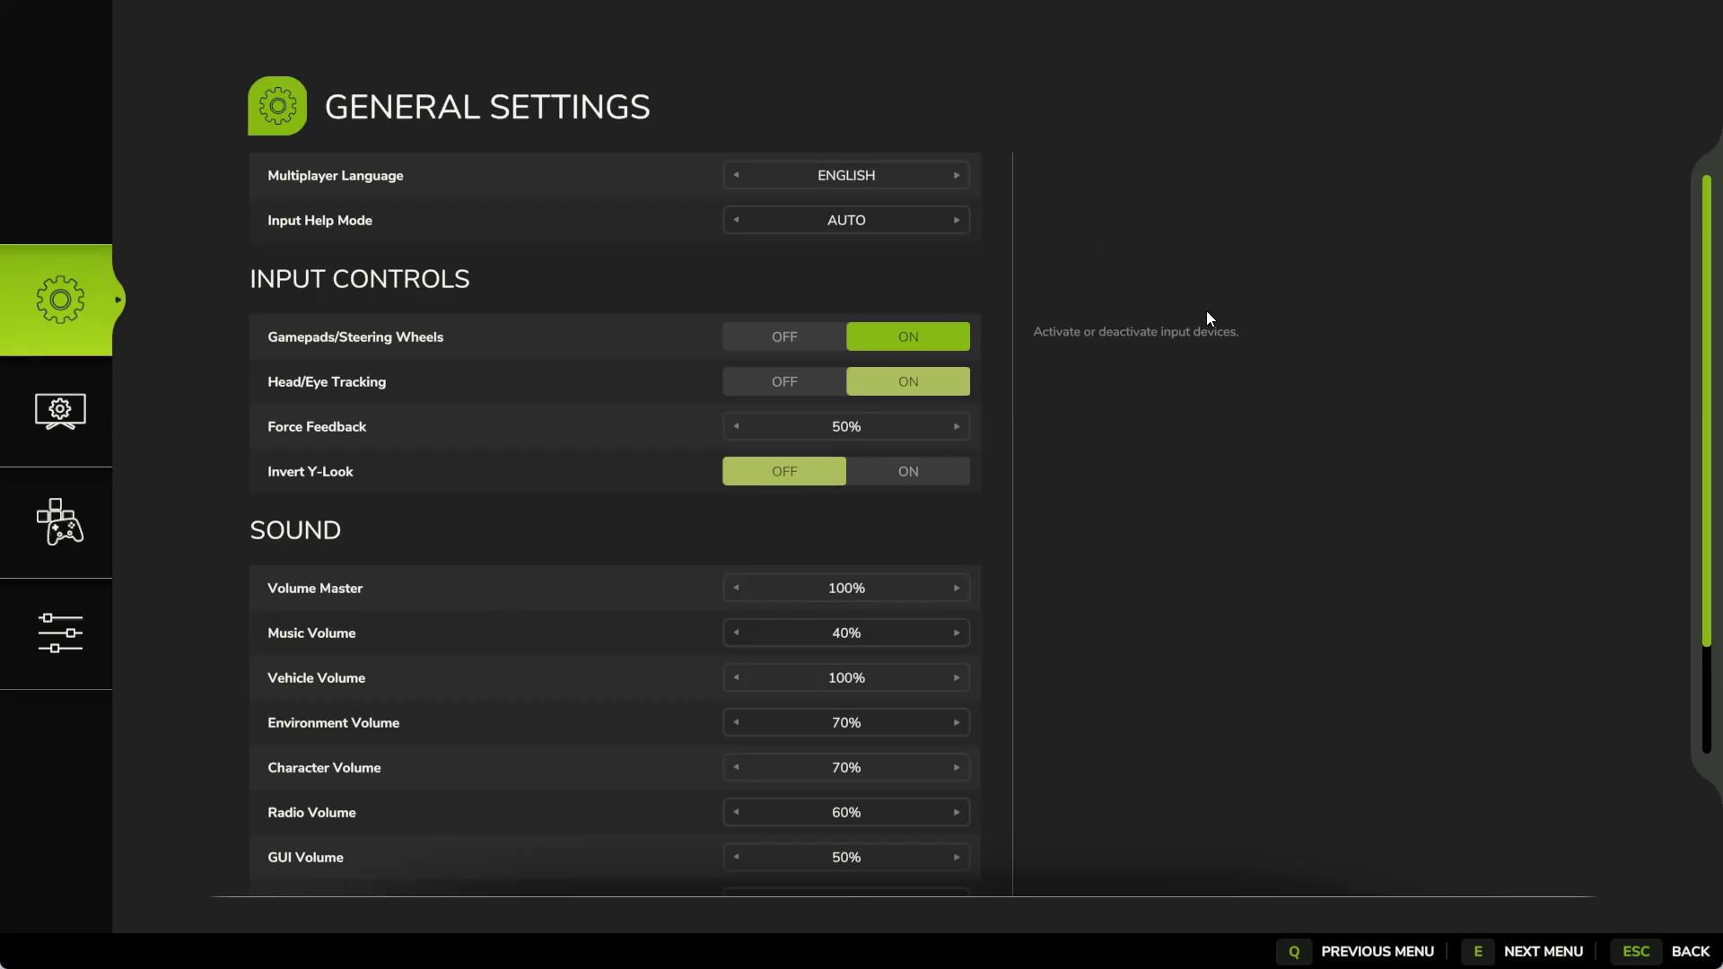
key("alt+Tab")
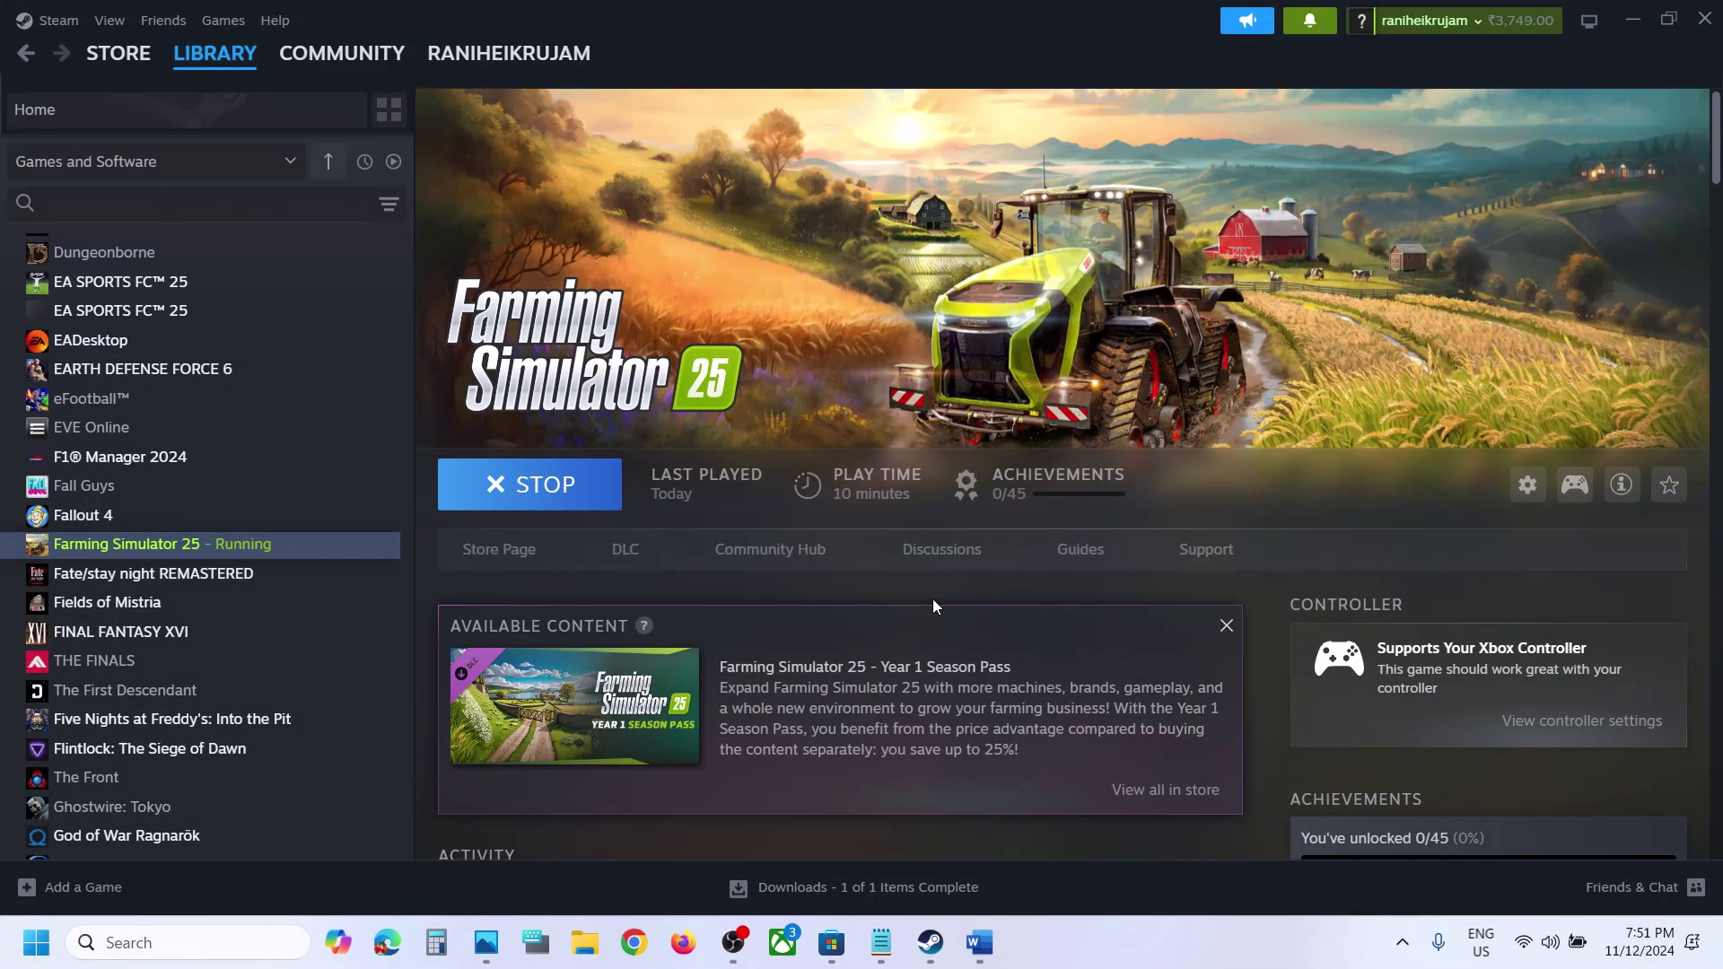
Highlight gameSettings.xml in the Word Step 2 note, then open a File Explorer window.
left_click(996, 953)
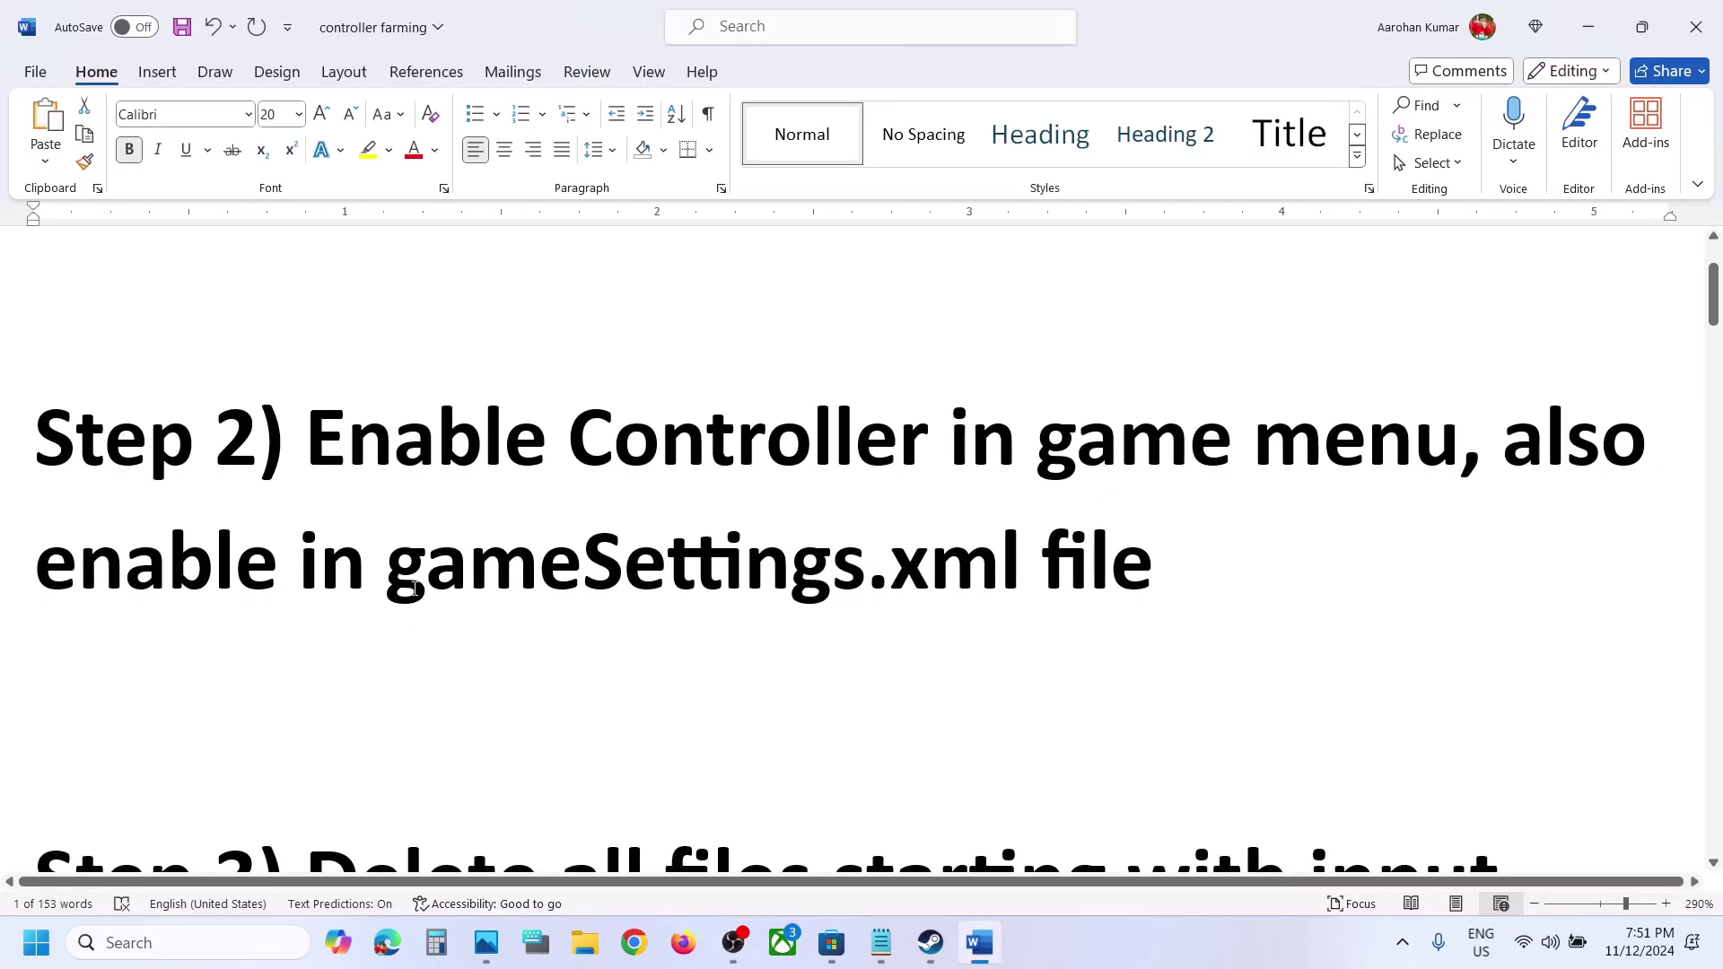
left_click_drag(392, 575, 1005, 589)
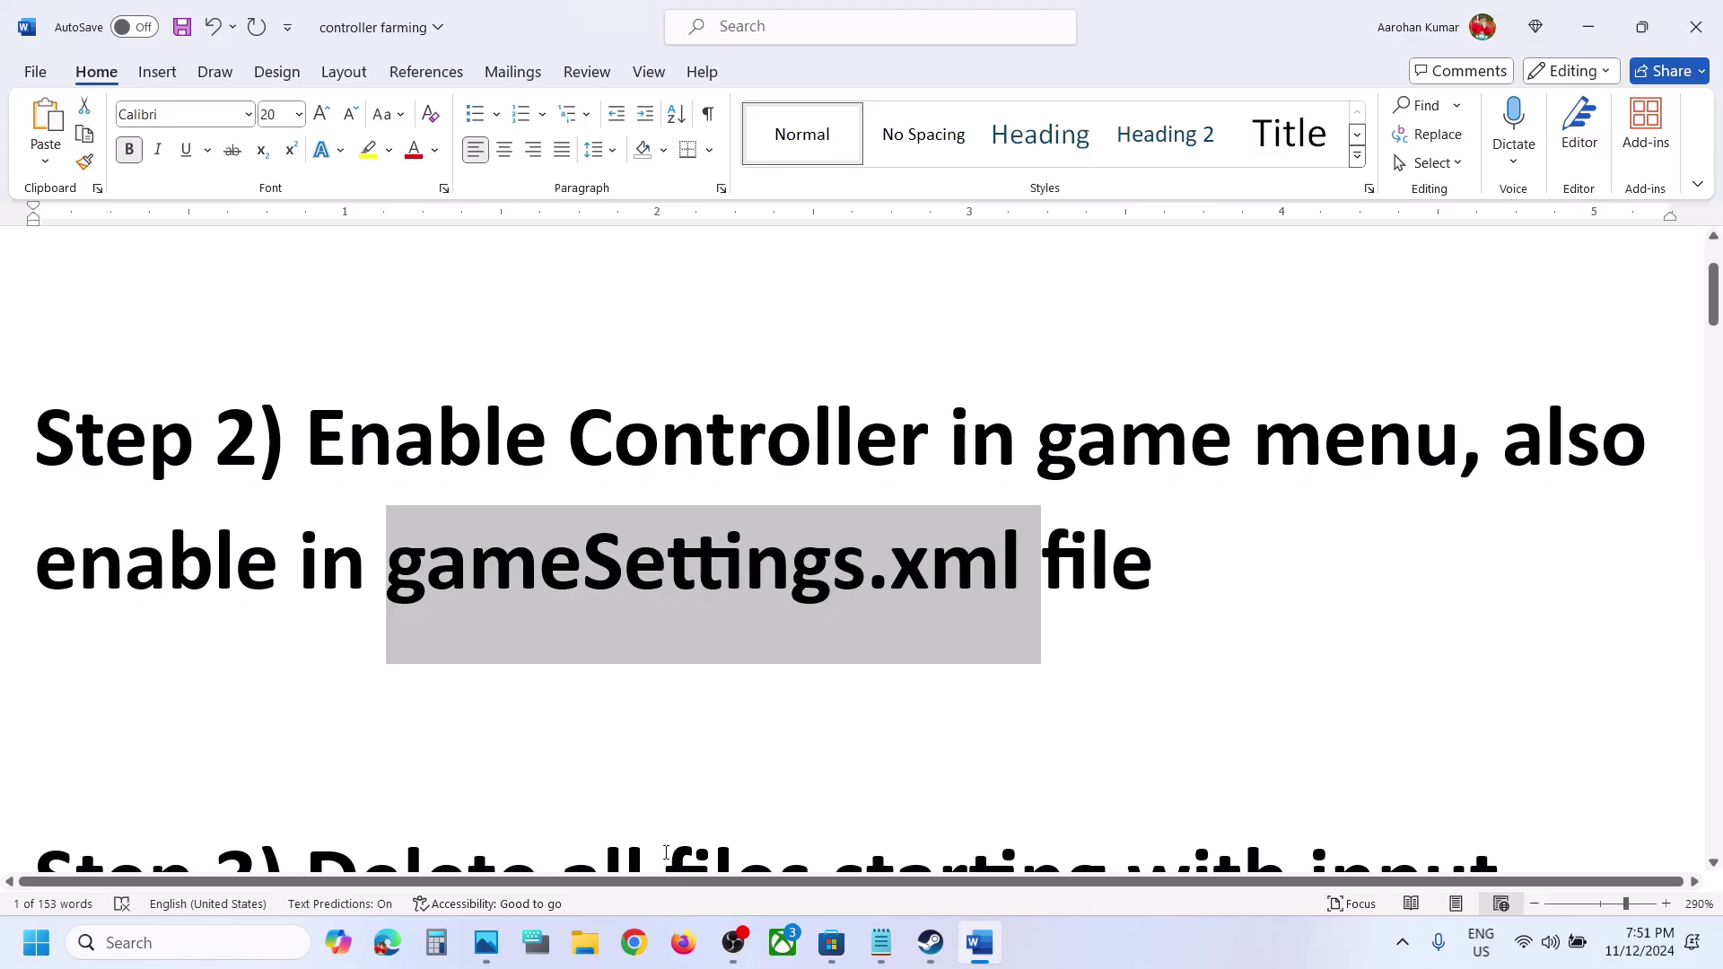
key("super+e")
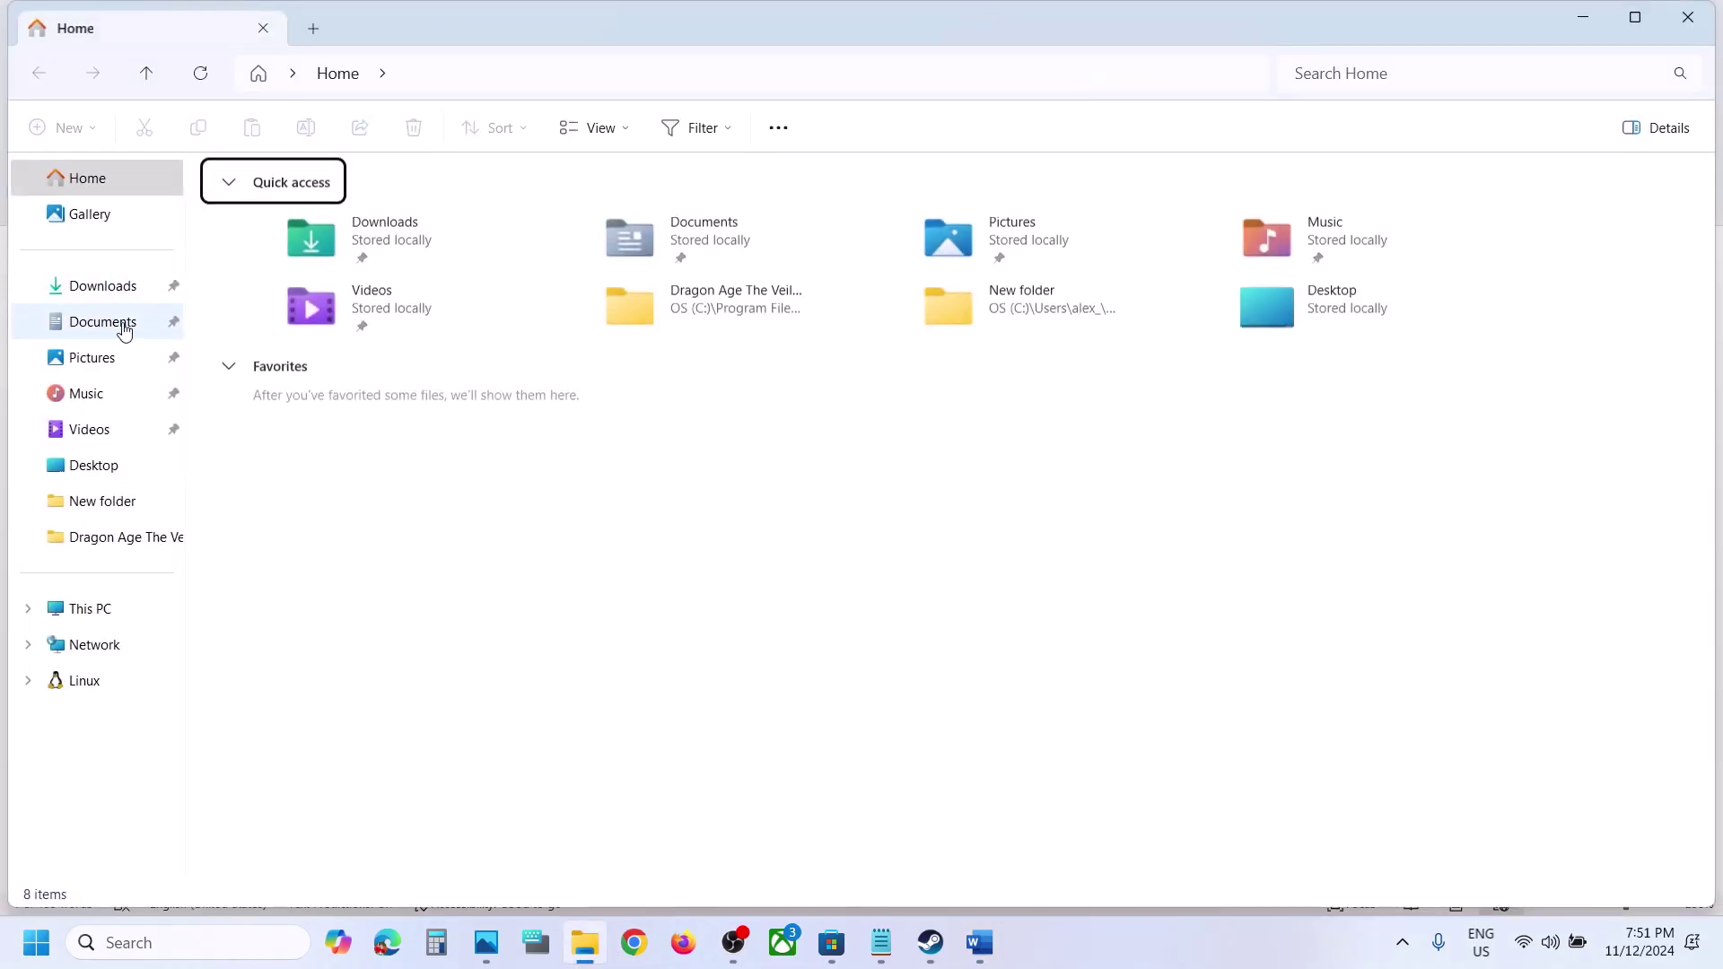
Open Documents\My Games\FarmingSimulator2025\gameSettings with Notepad.
left_click(126, 325)
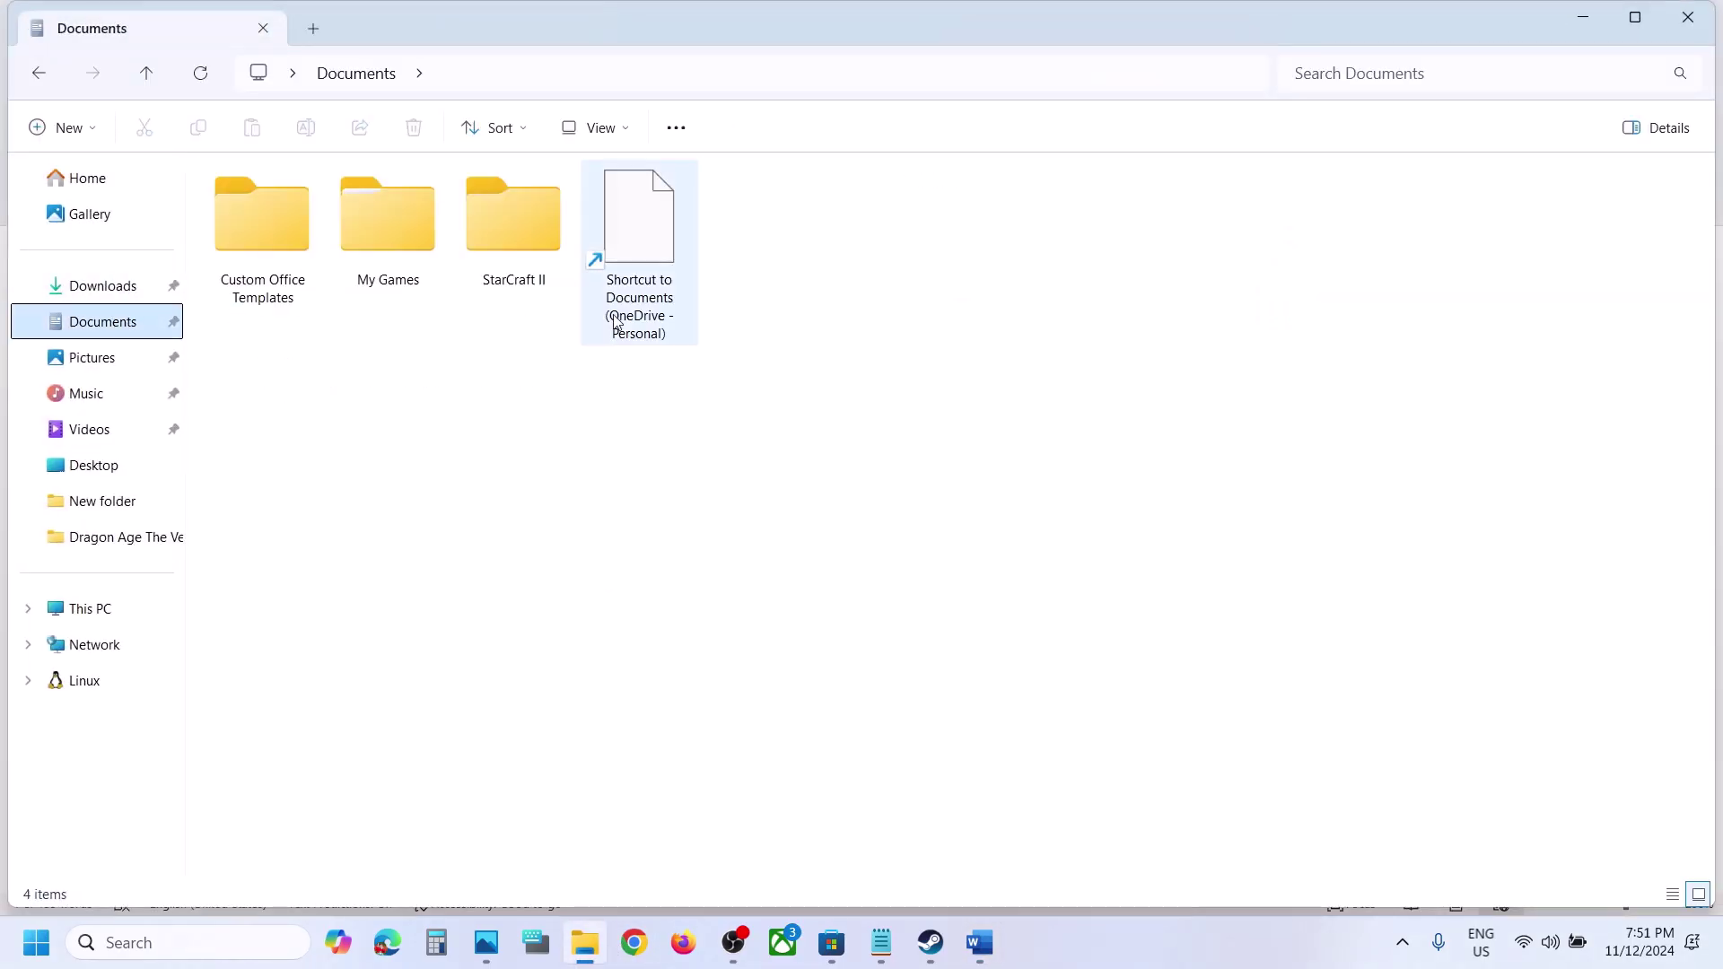
double_click(389, 250)
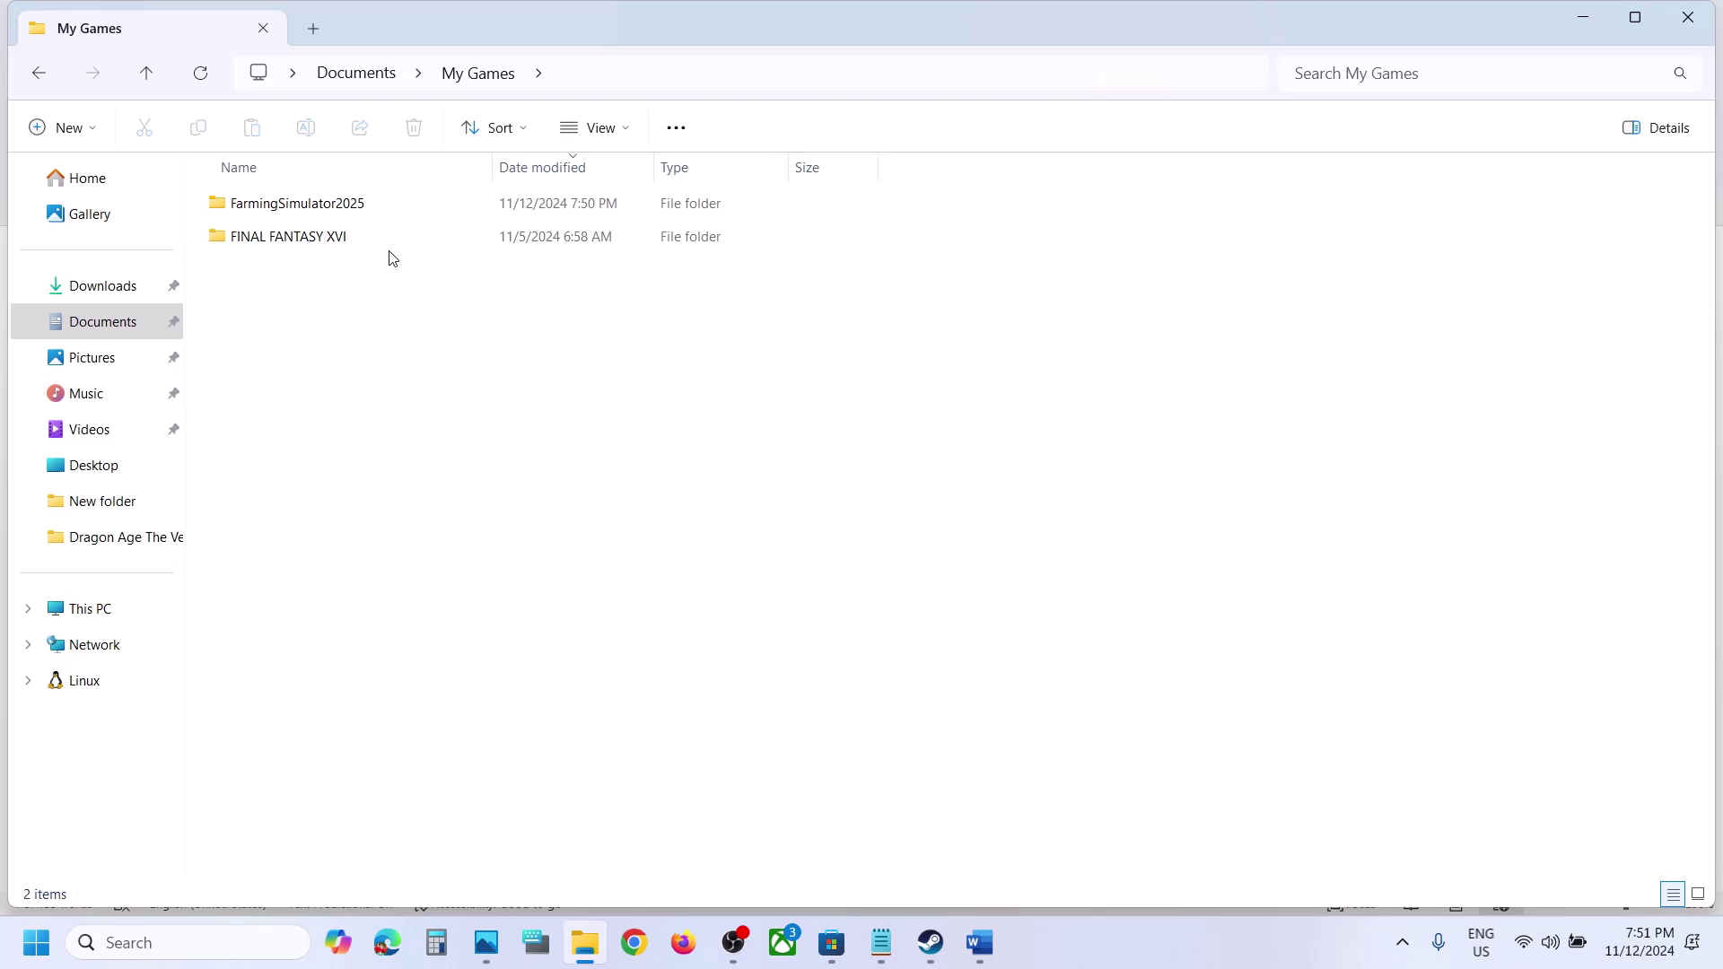
left_click(305, 208)
double_click(360, 206)
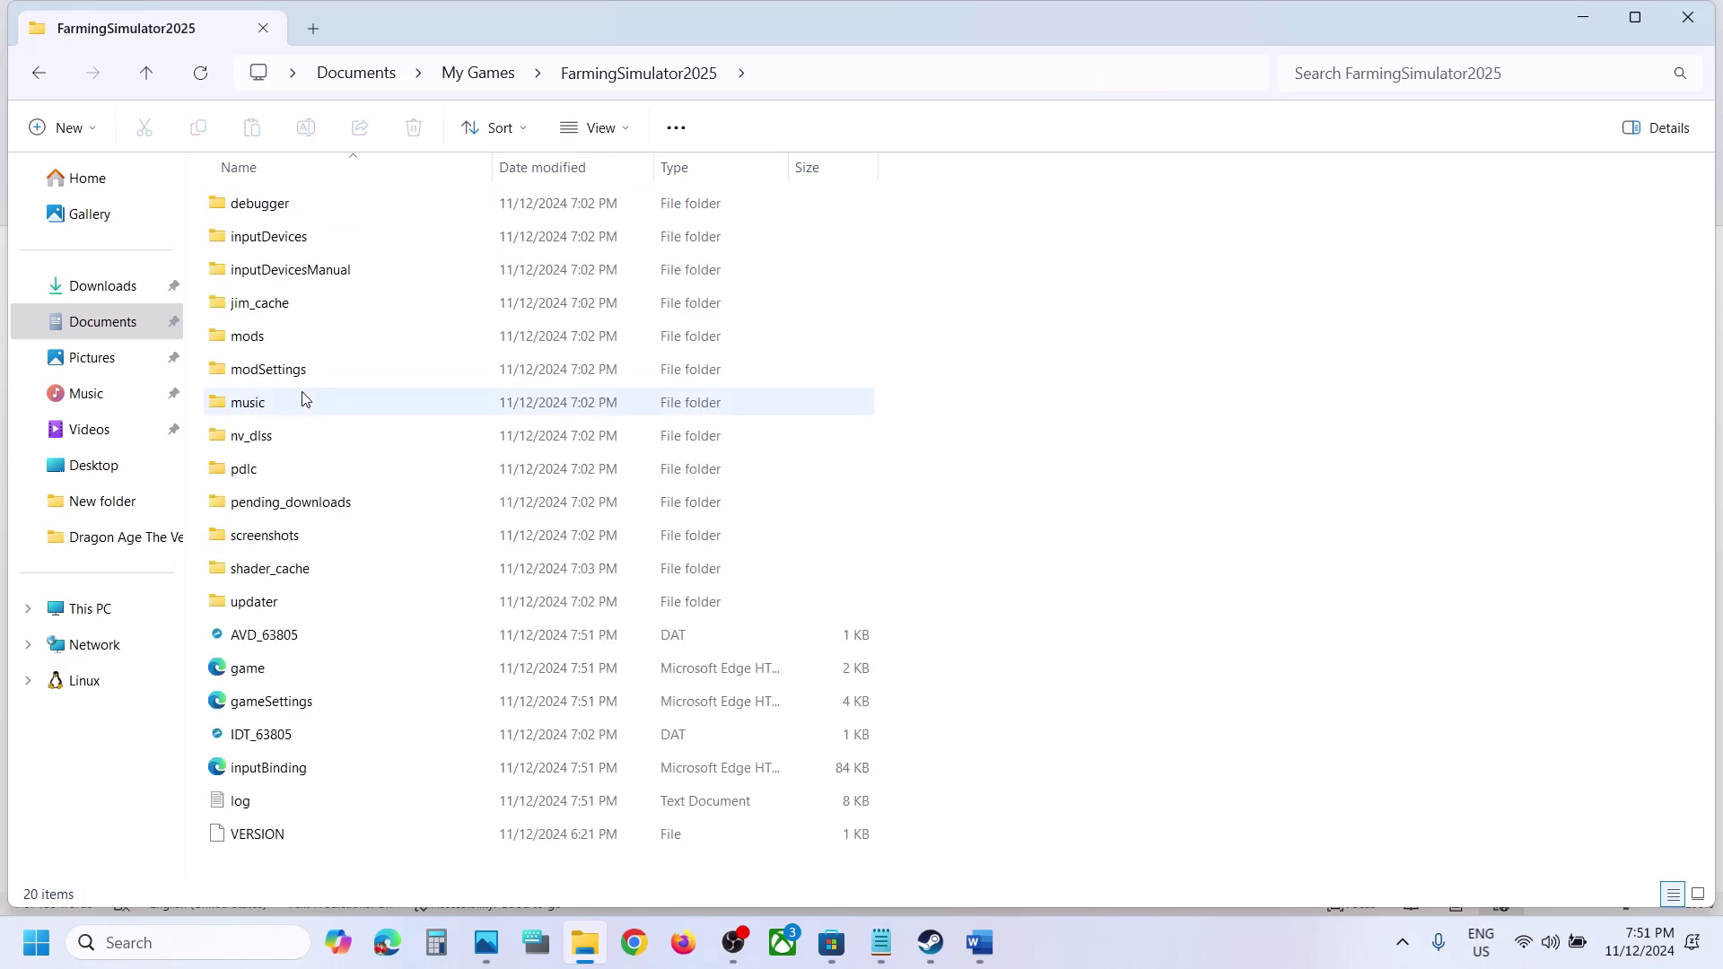
left_click(262, 712)
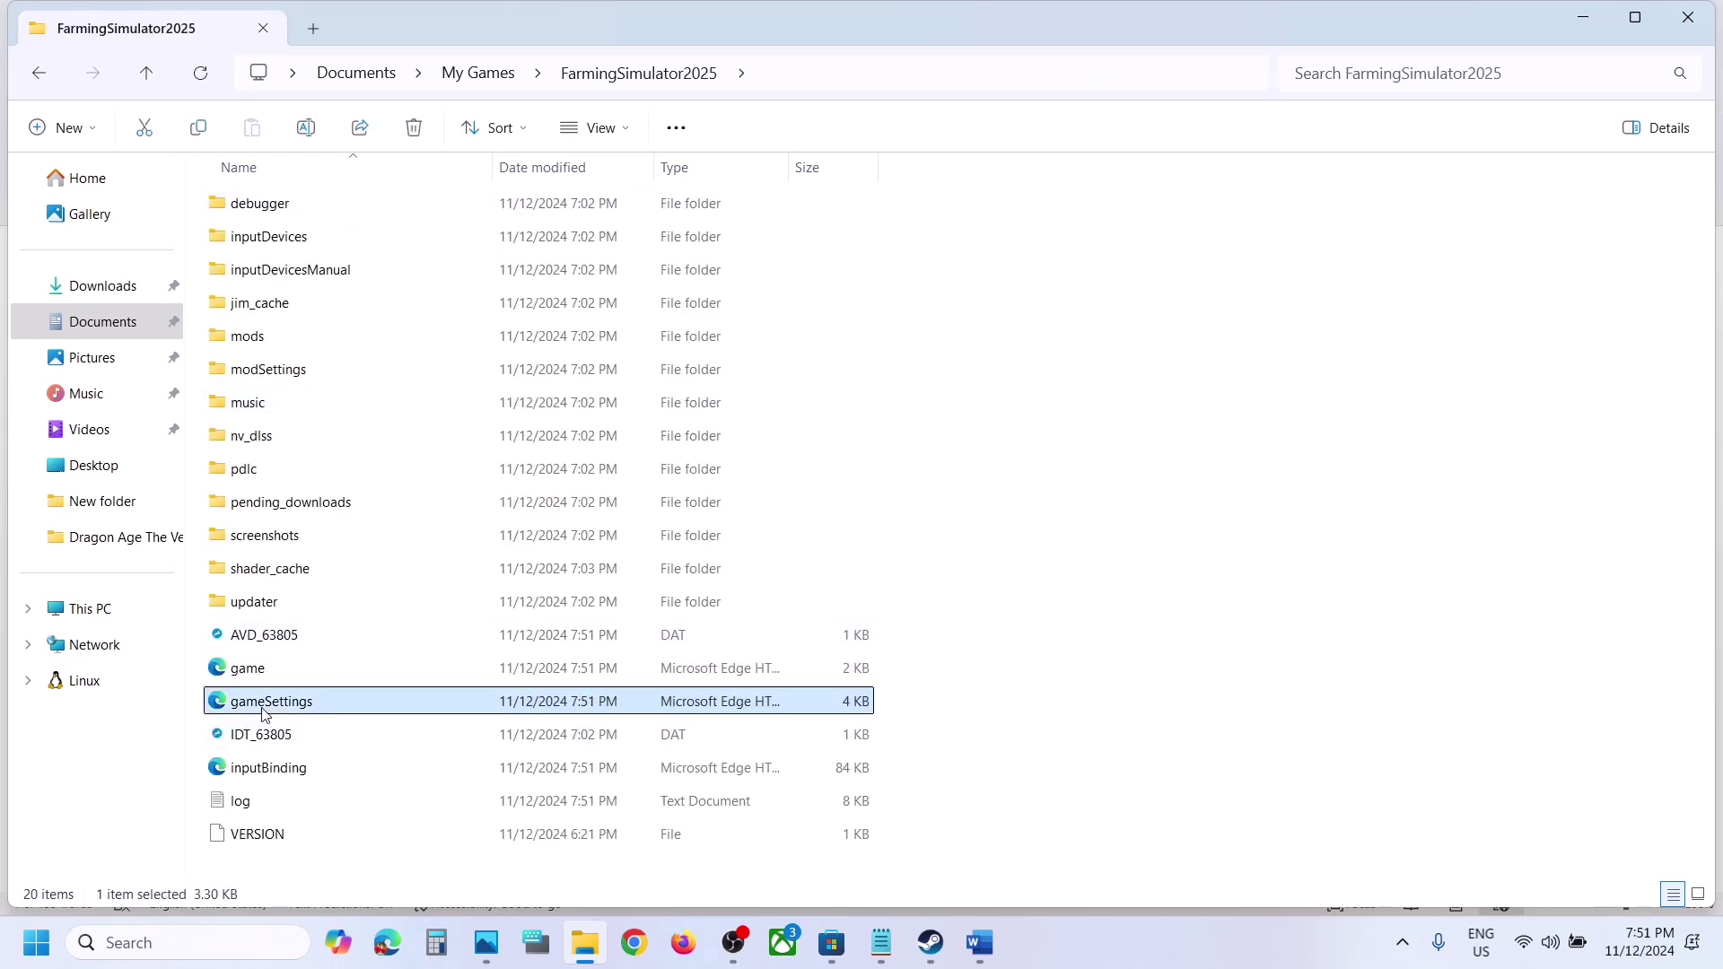
right_click(320, 708)
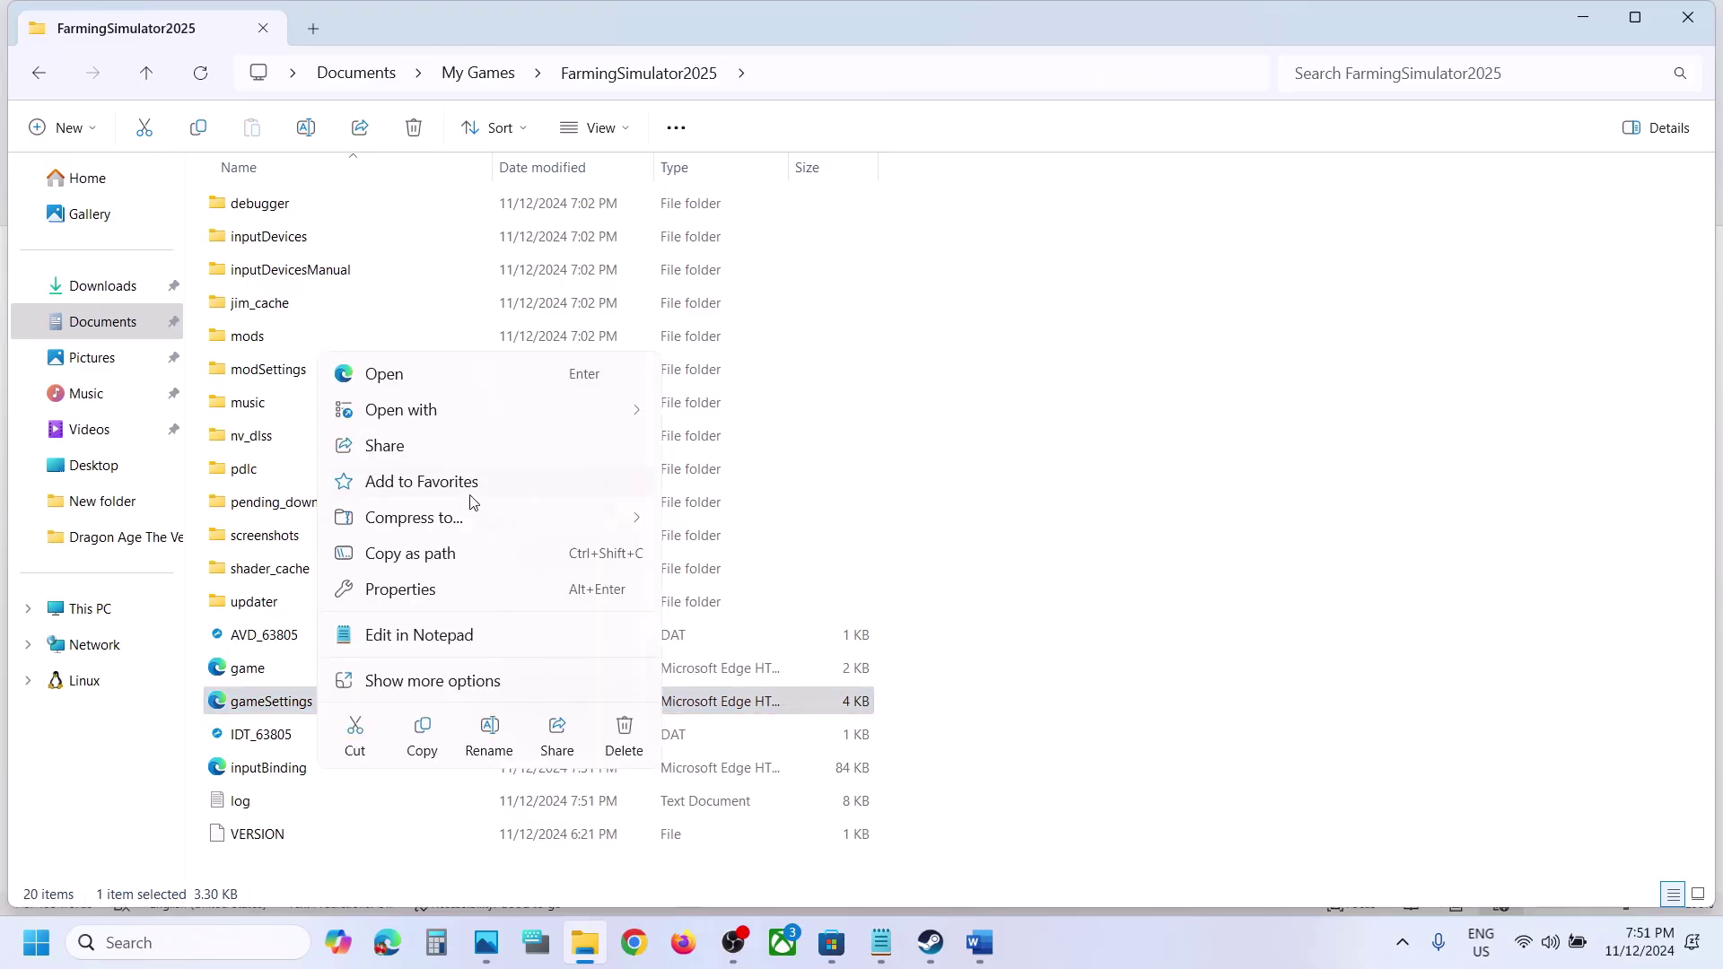
mouse_move(414, 426)
left_click(731, 448)
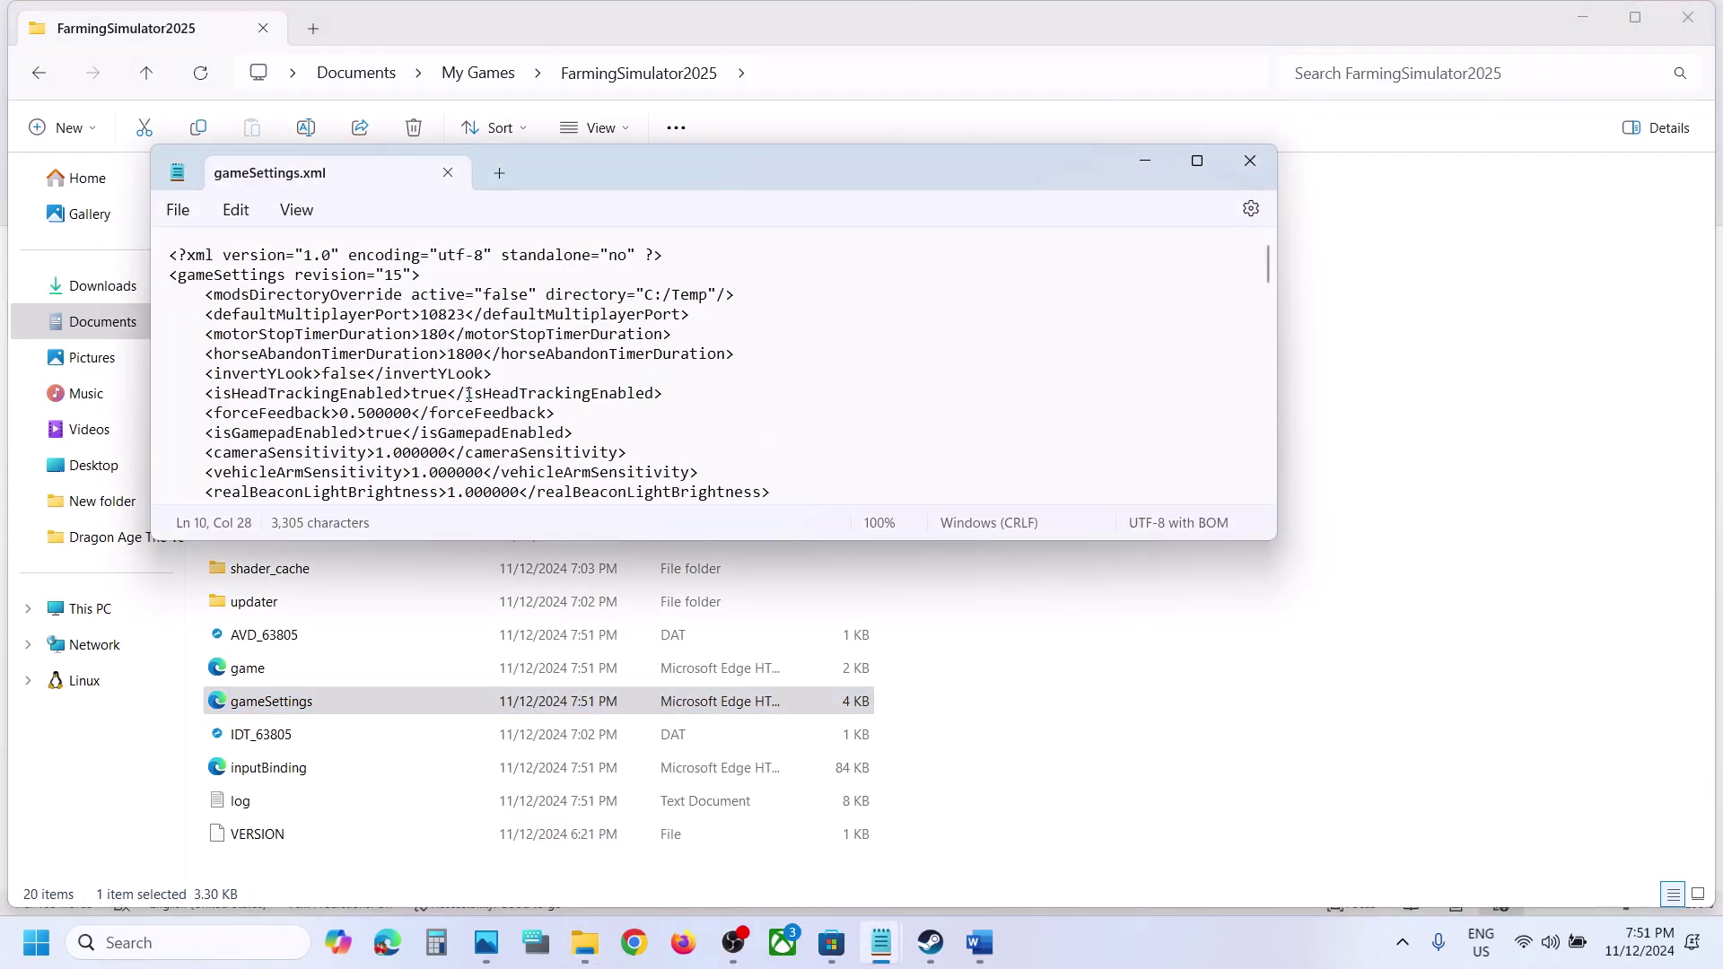
Search for 'isgamepad' and set the isGamepadEnabled value on line 10 to true.
key("ctrl+f")
type("isgamepad")
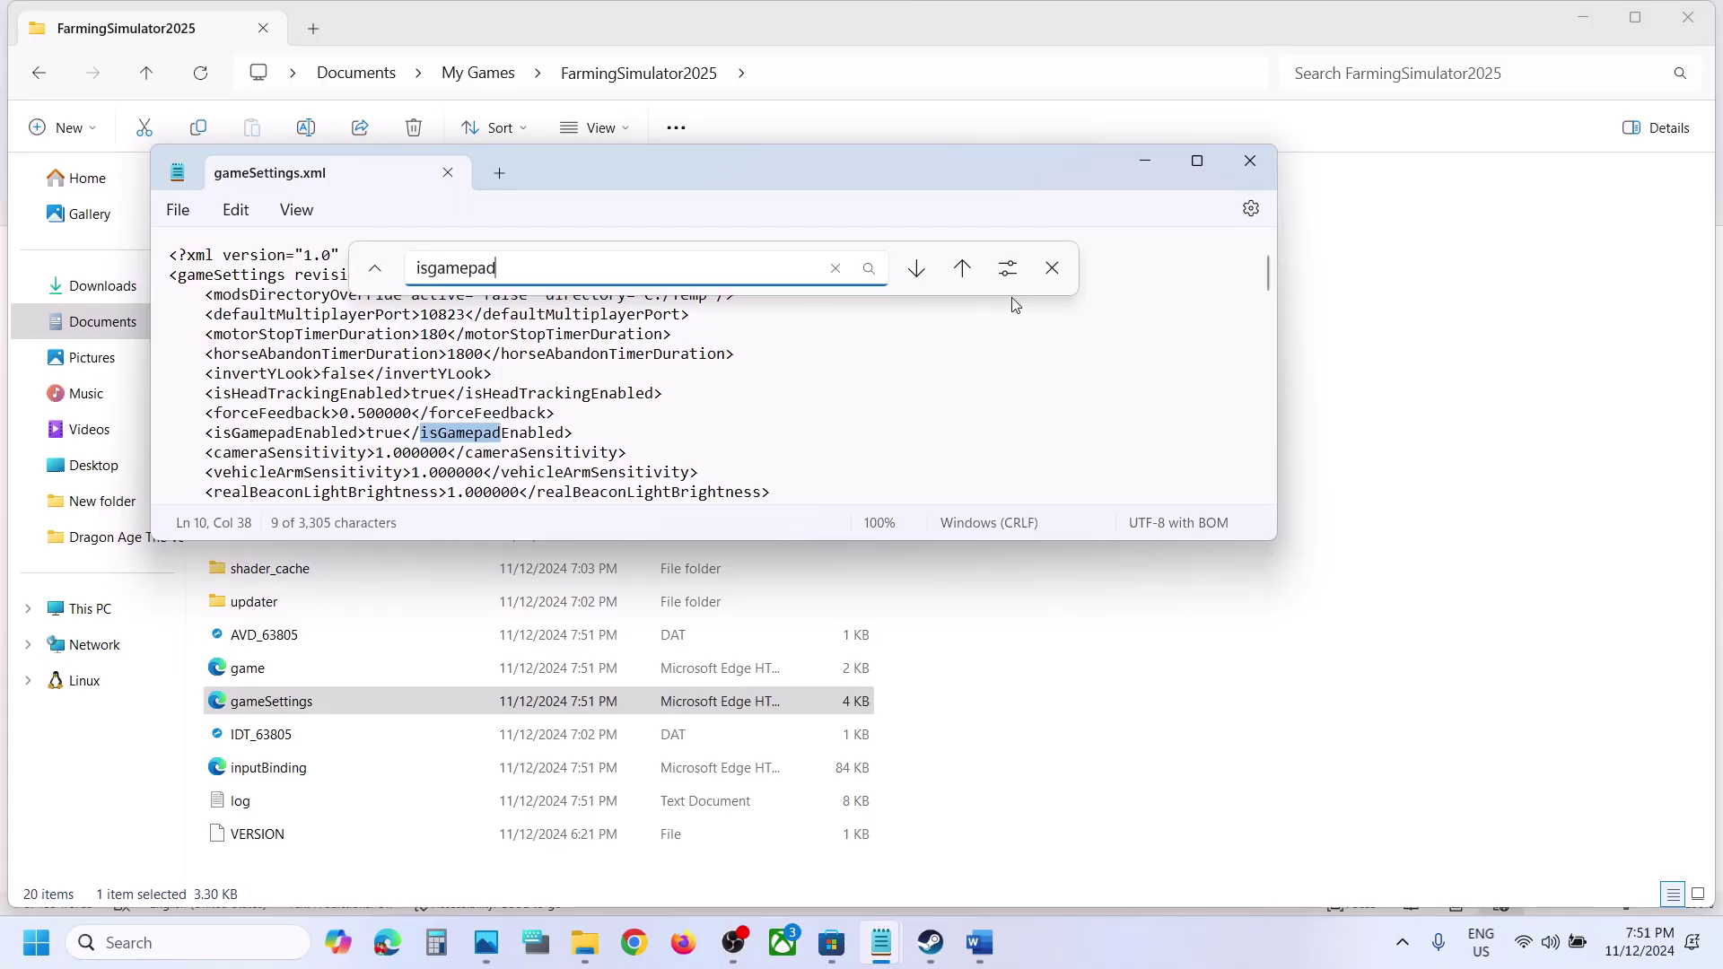
left_click(1050, 270)
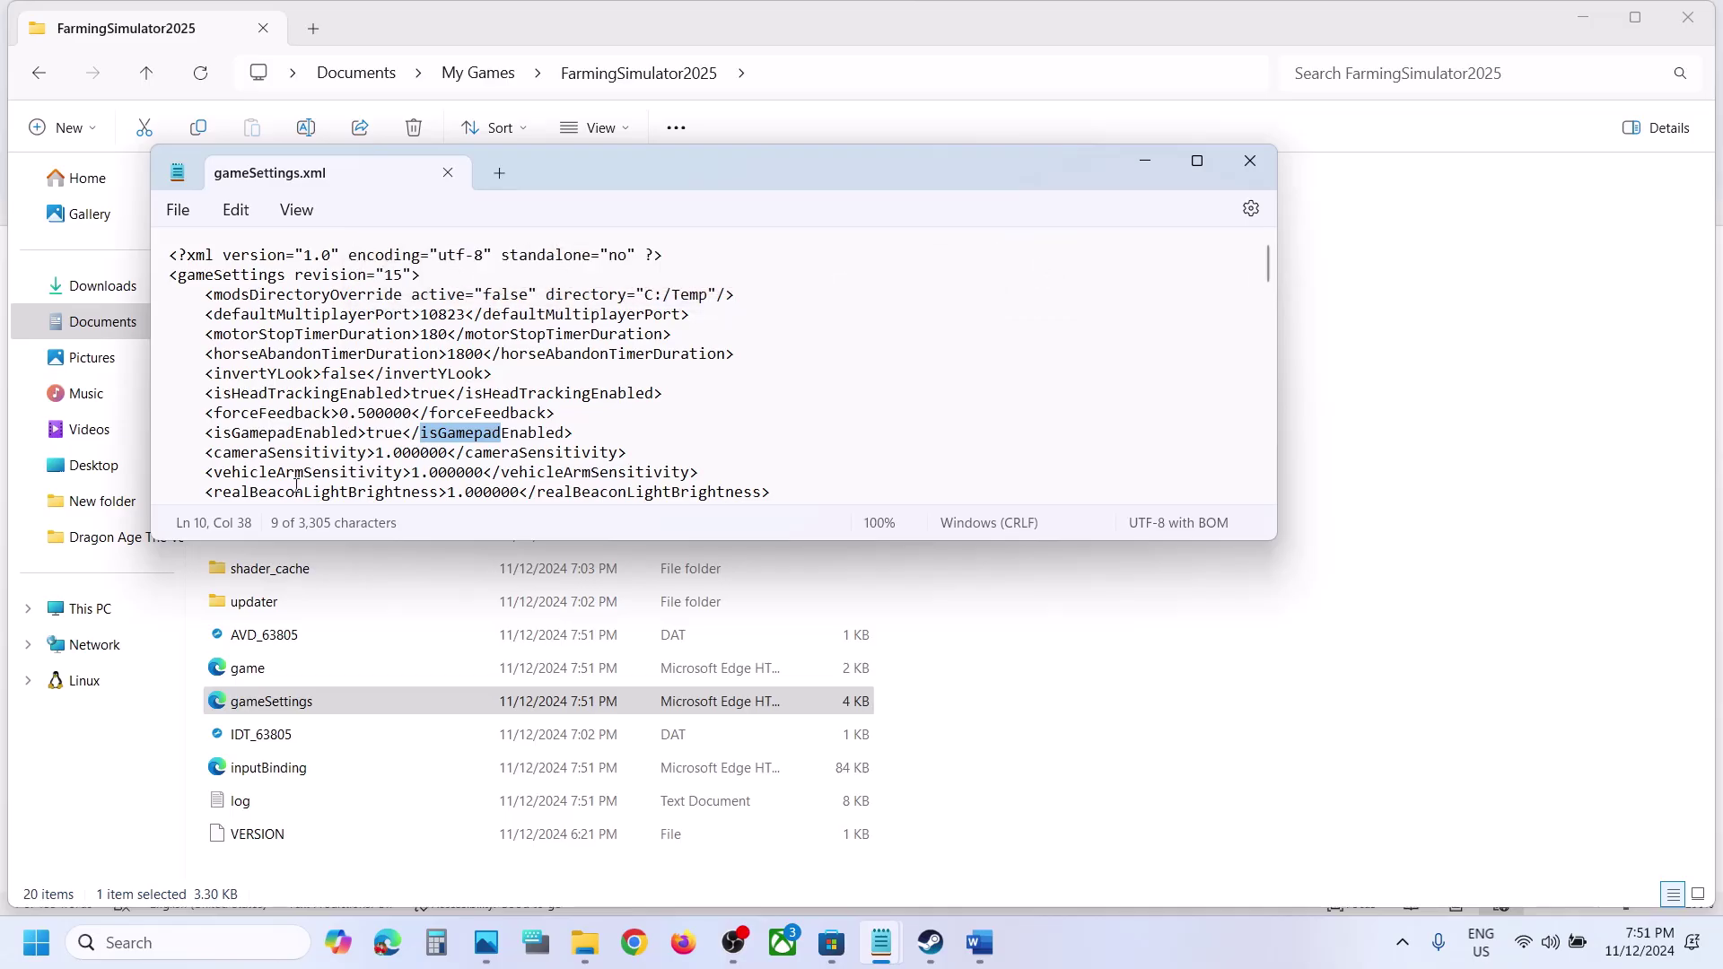
left_click_drag(217, 438, 405, 440)
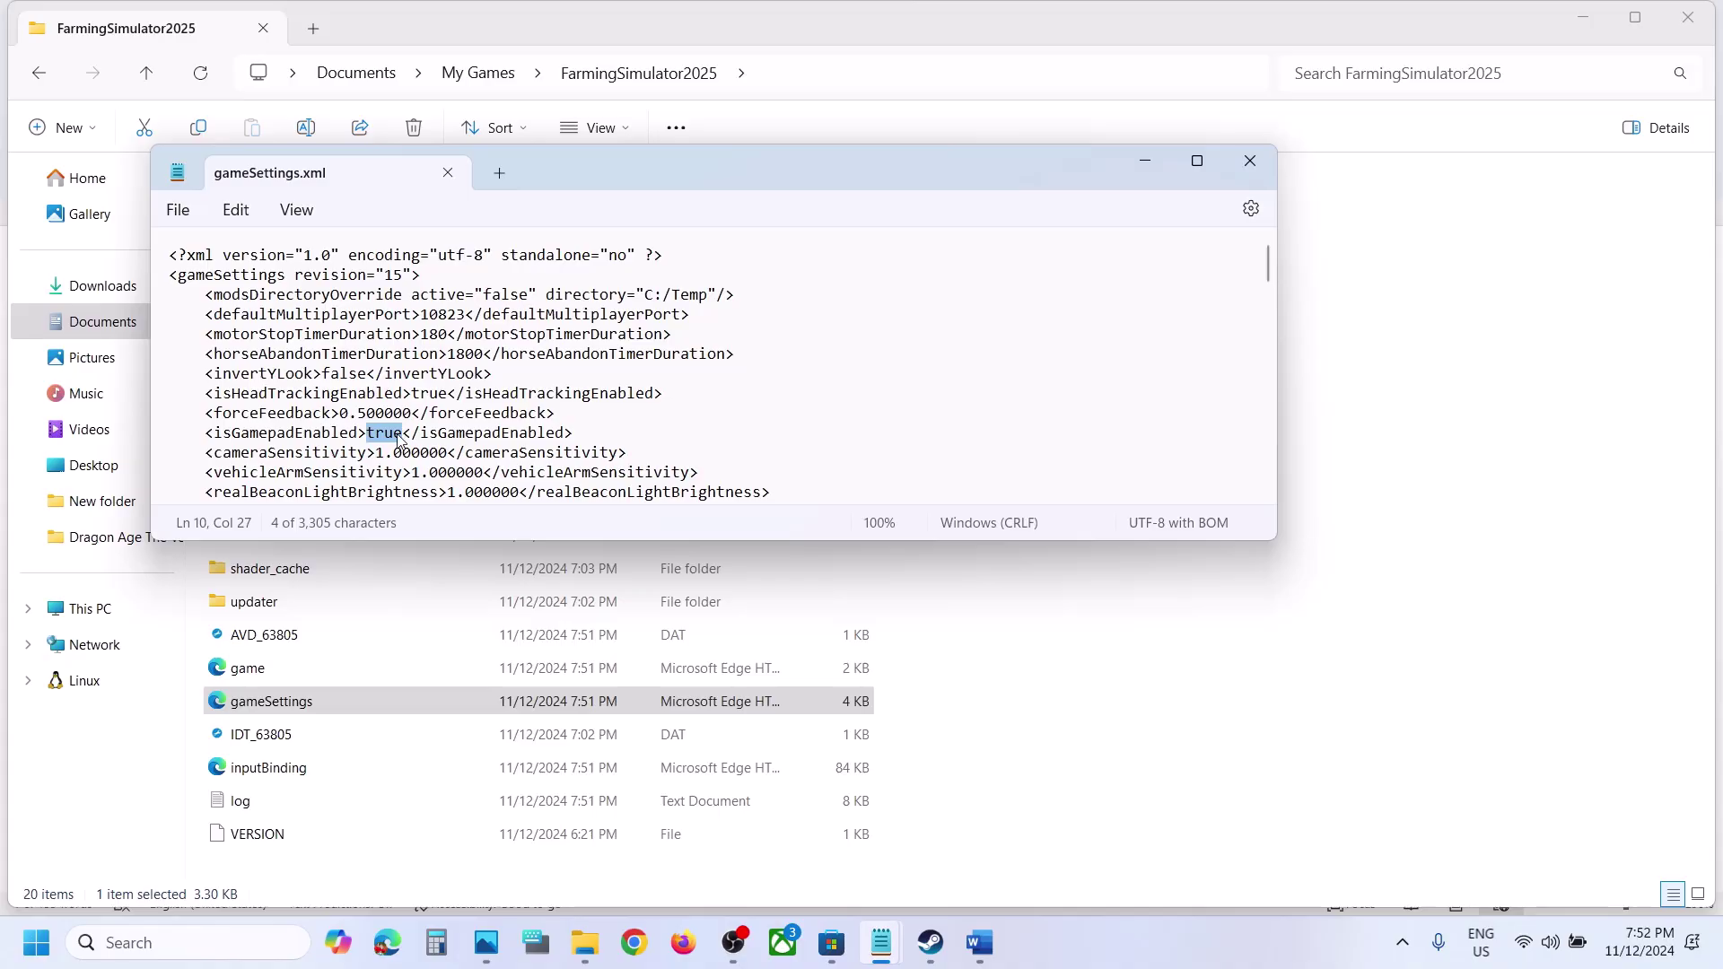
type("false")
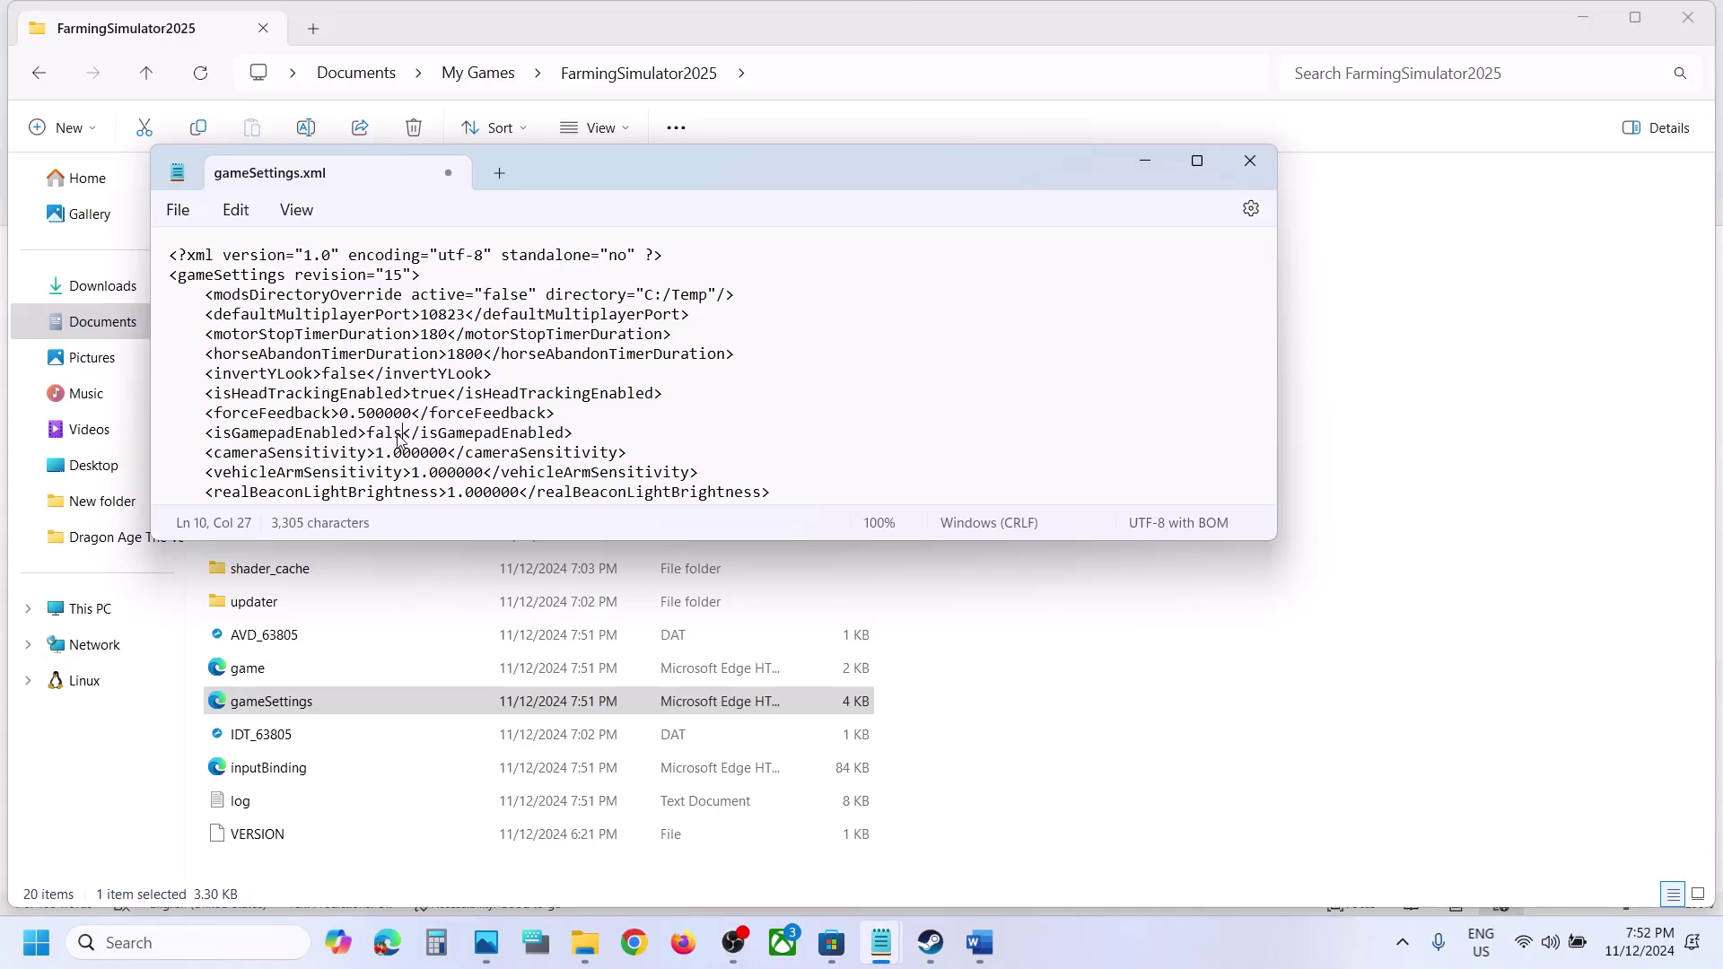
key("BackSpace")
key("BackSpace")
key("BackSpace")
key("BackSpace")
key("BackSpace")
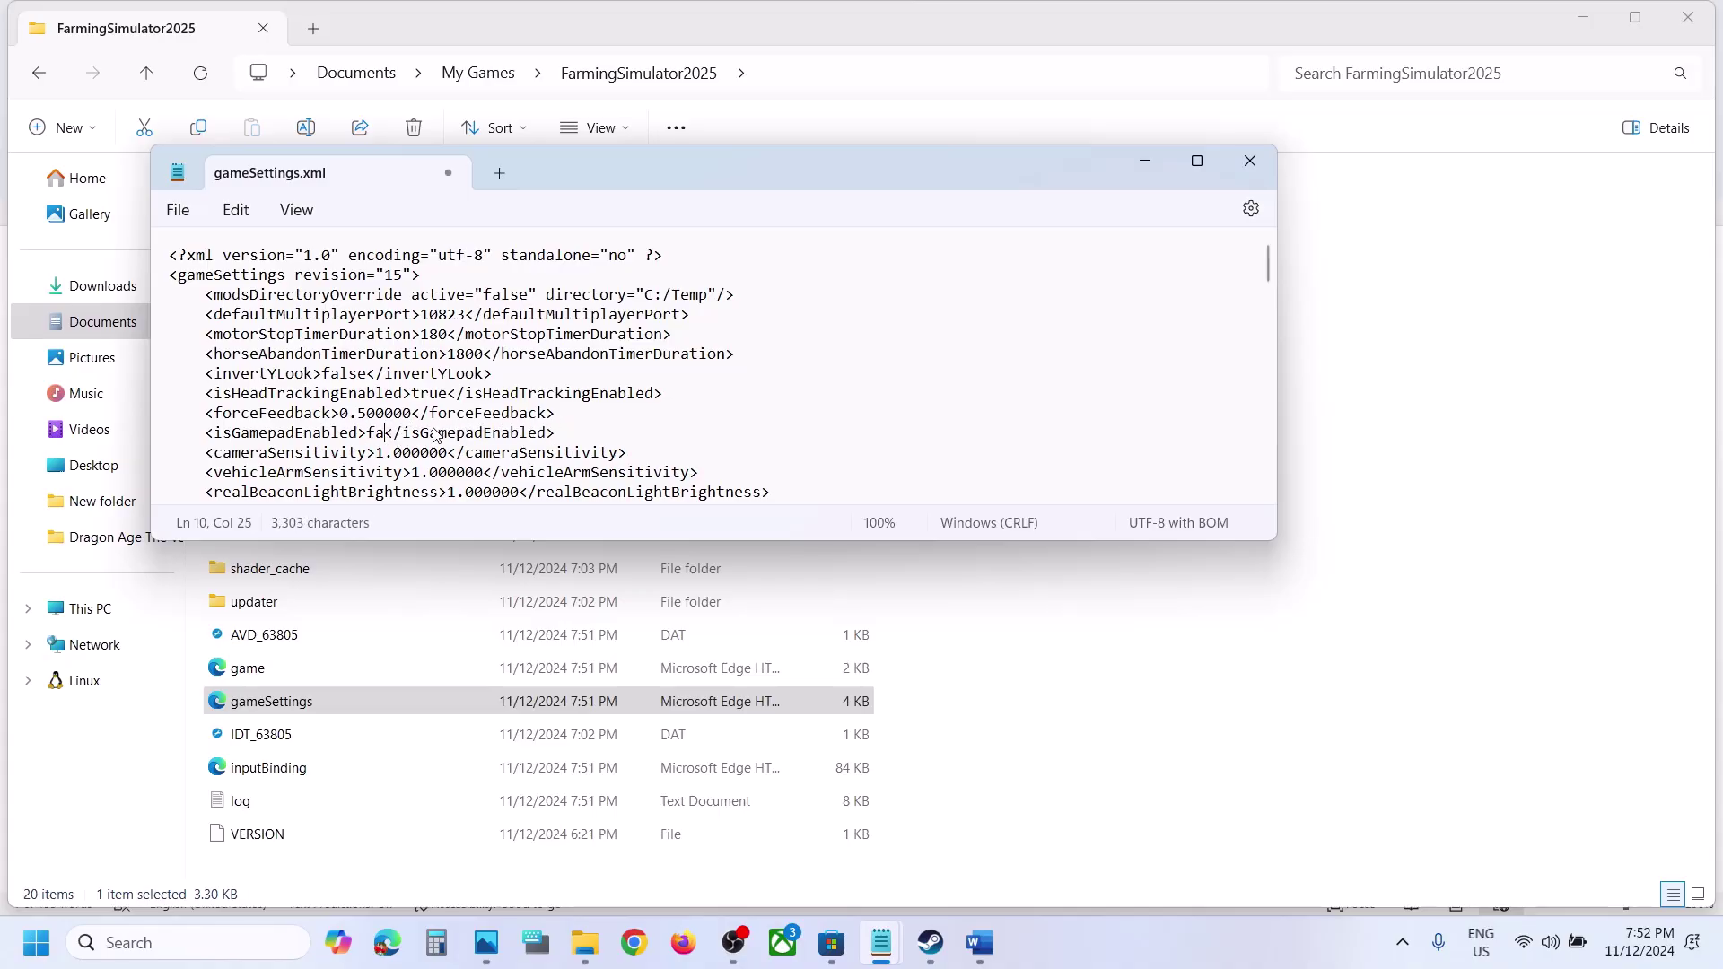
type("true")
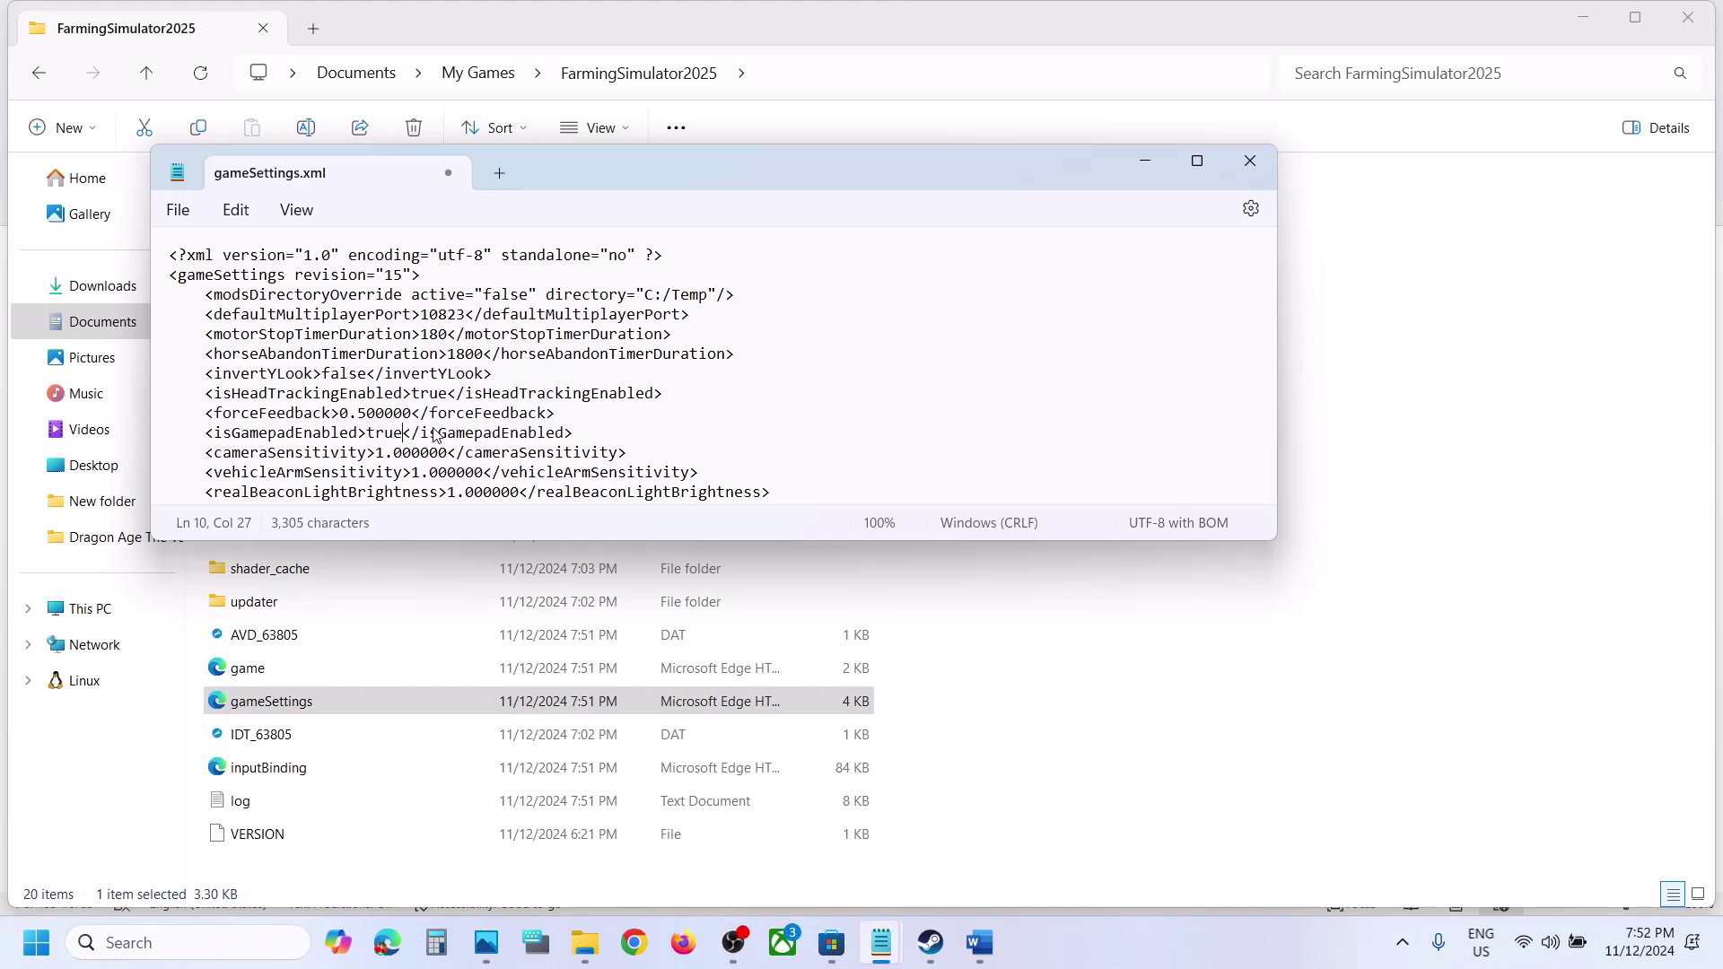
Save gameSettings.xml and return to Steam.
left_click(178, 215)
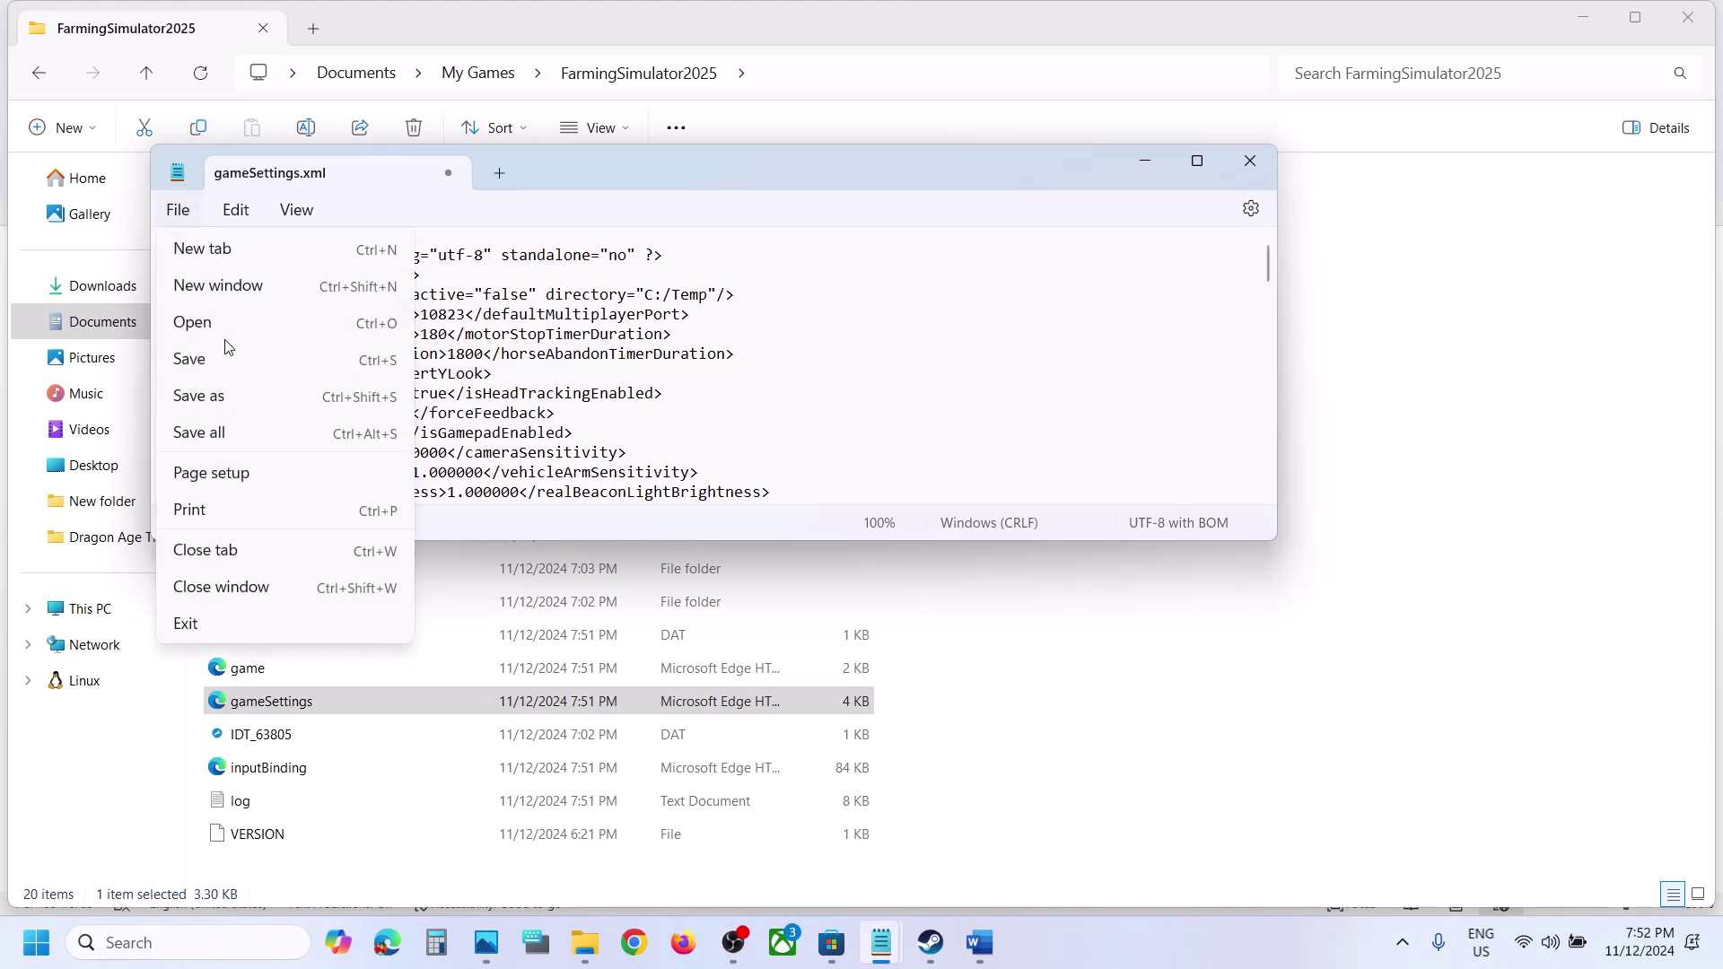
left_click(224, 358)
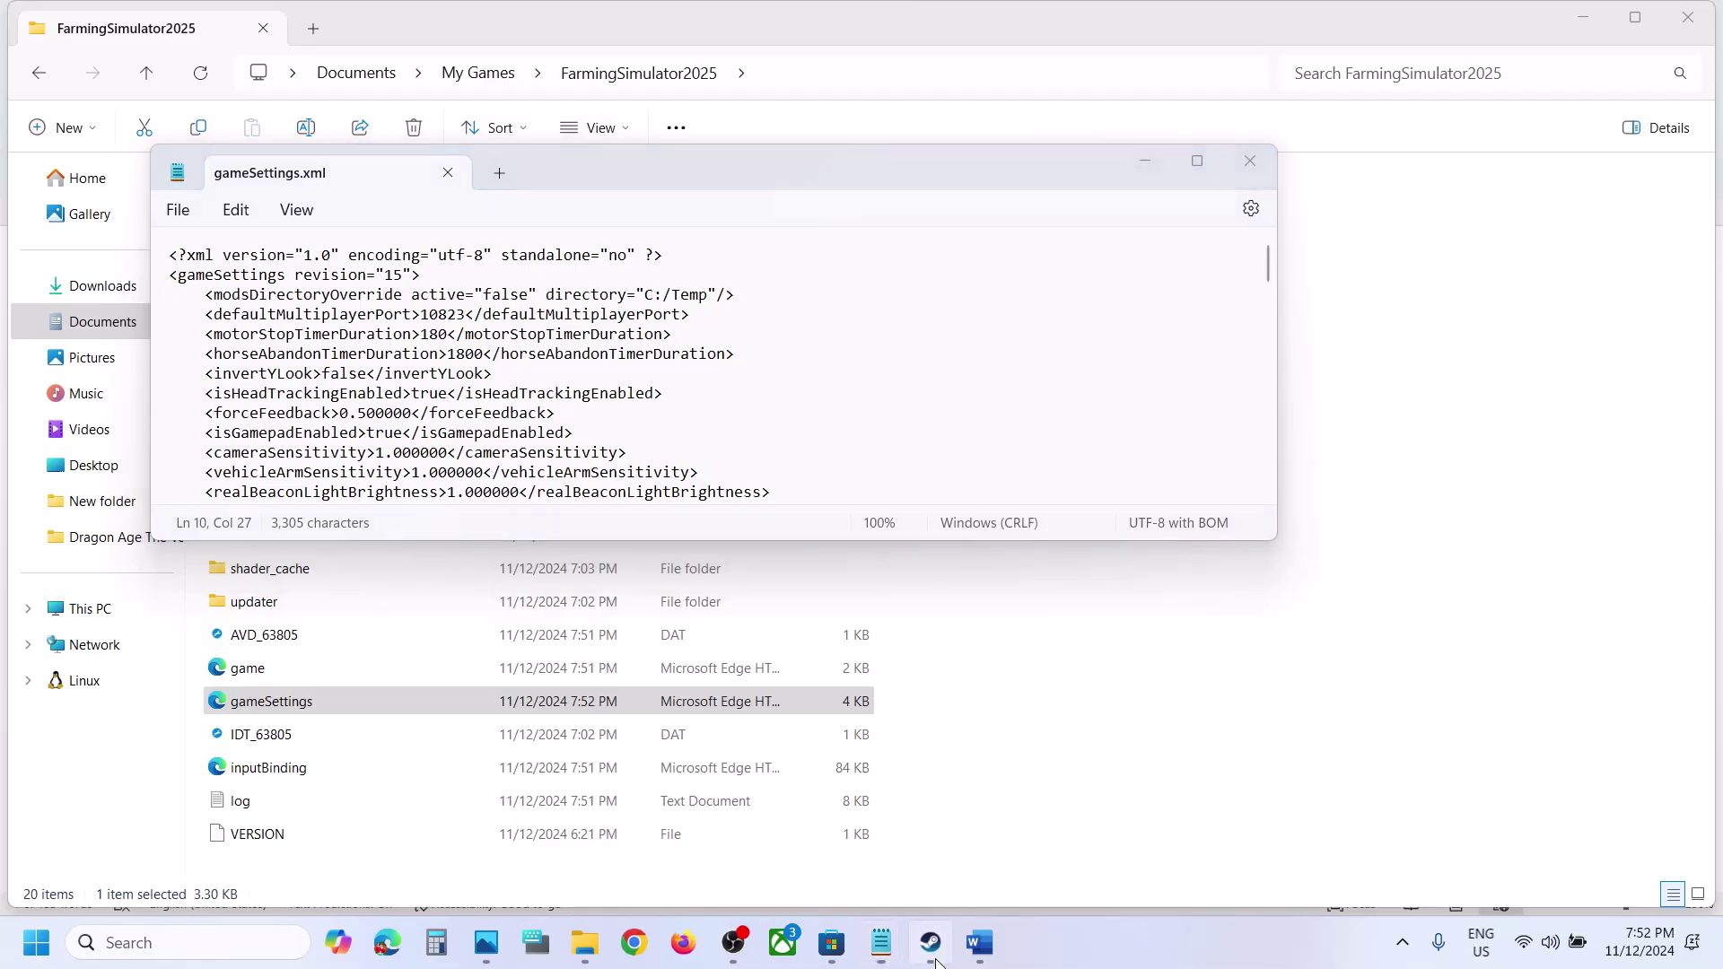
left_click(930, 942)
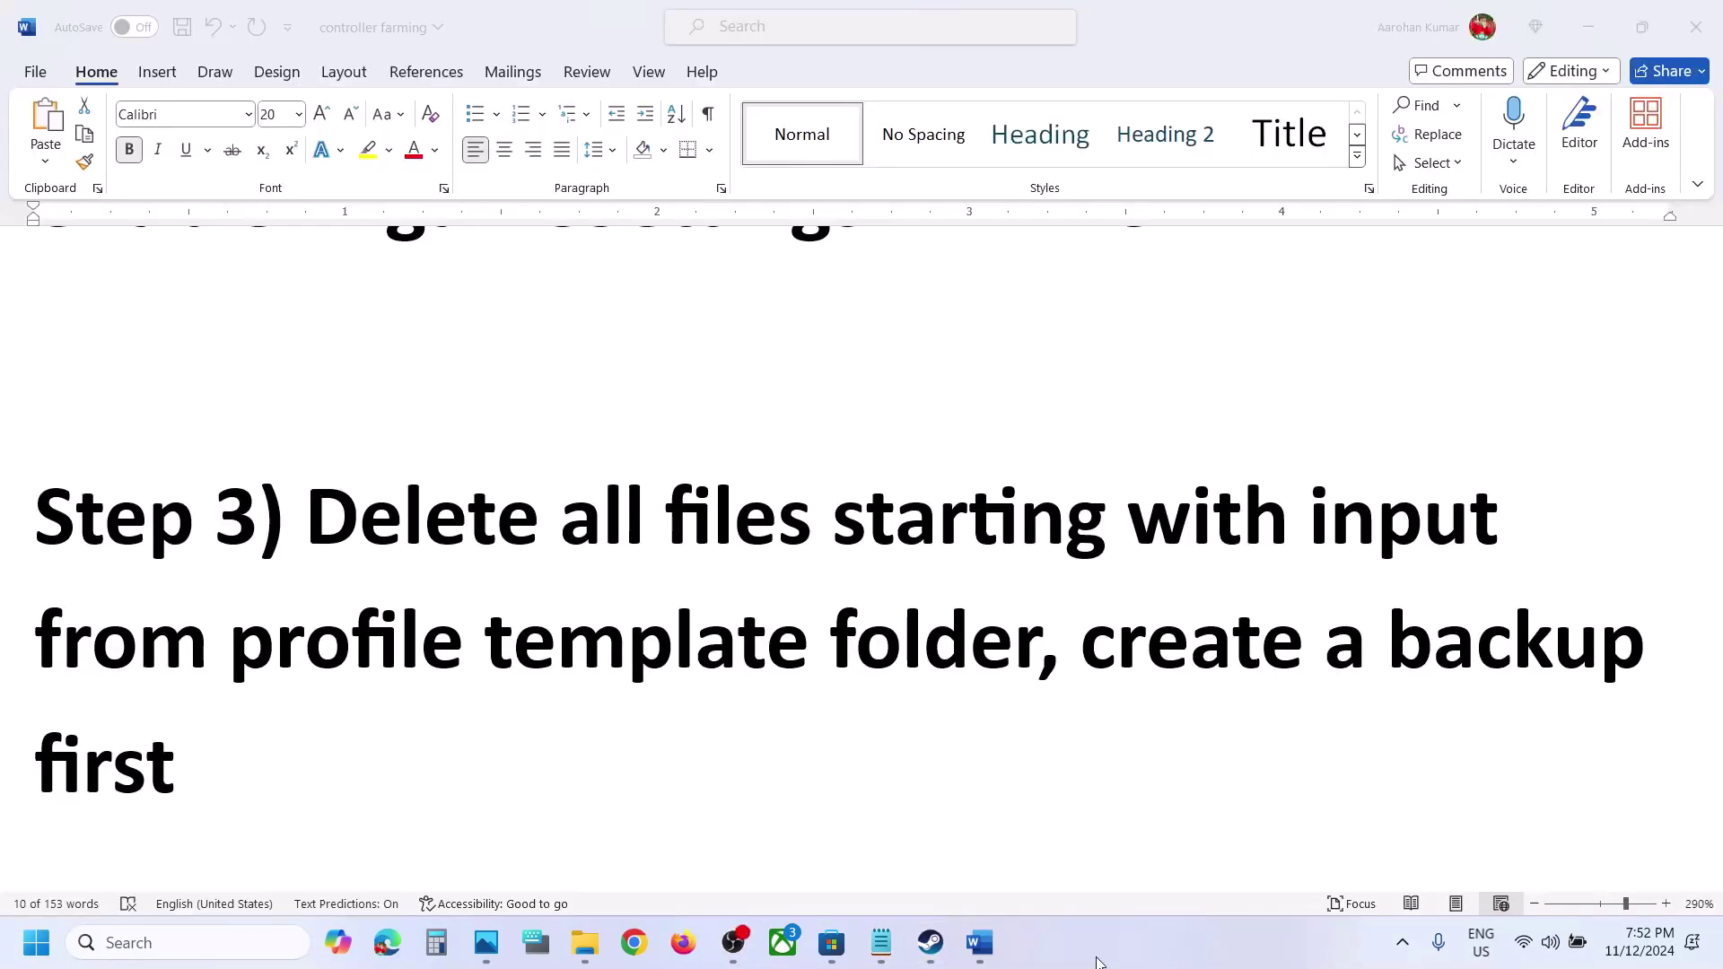
Read the Step 3 profileTemplate backup instructions in Word, then bring Steam forward.
left_click(311, 538, "shift")
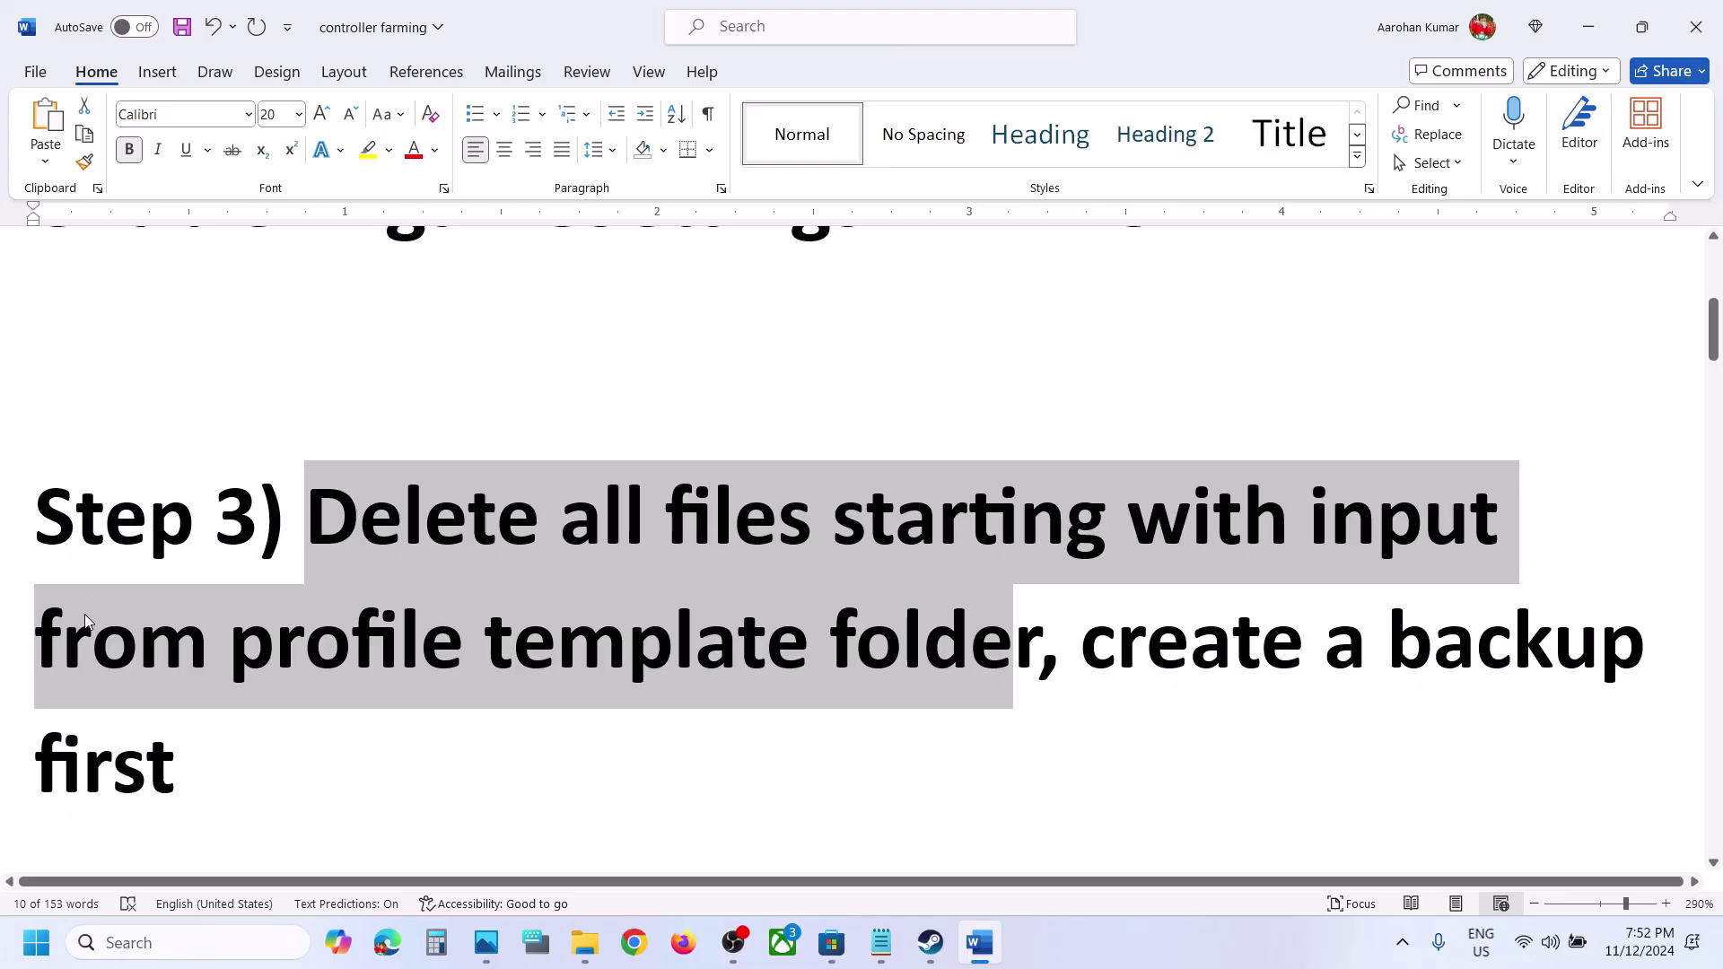
left_click(281, 664)
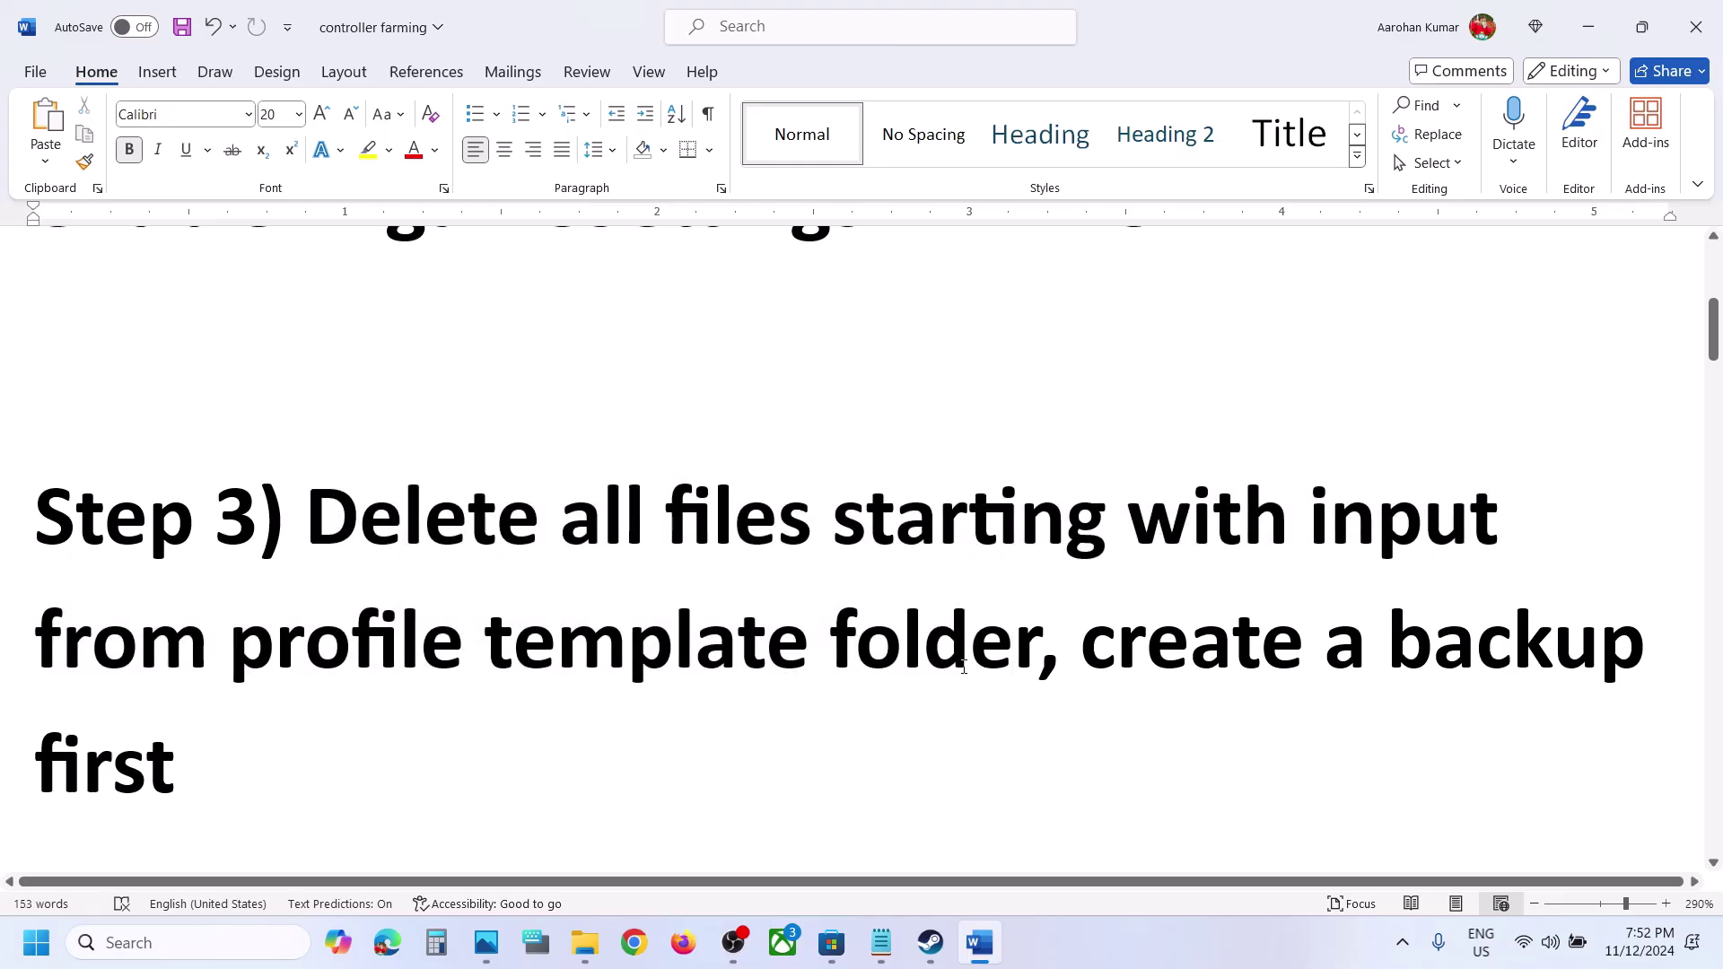
left_click(931, 943)
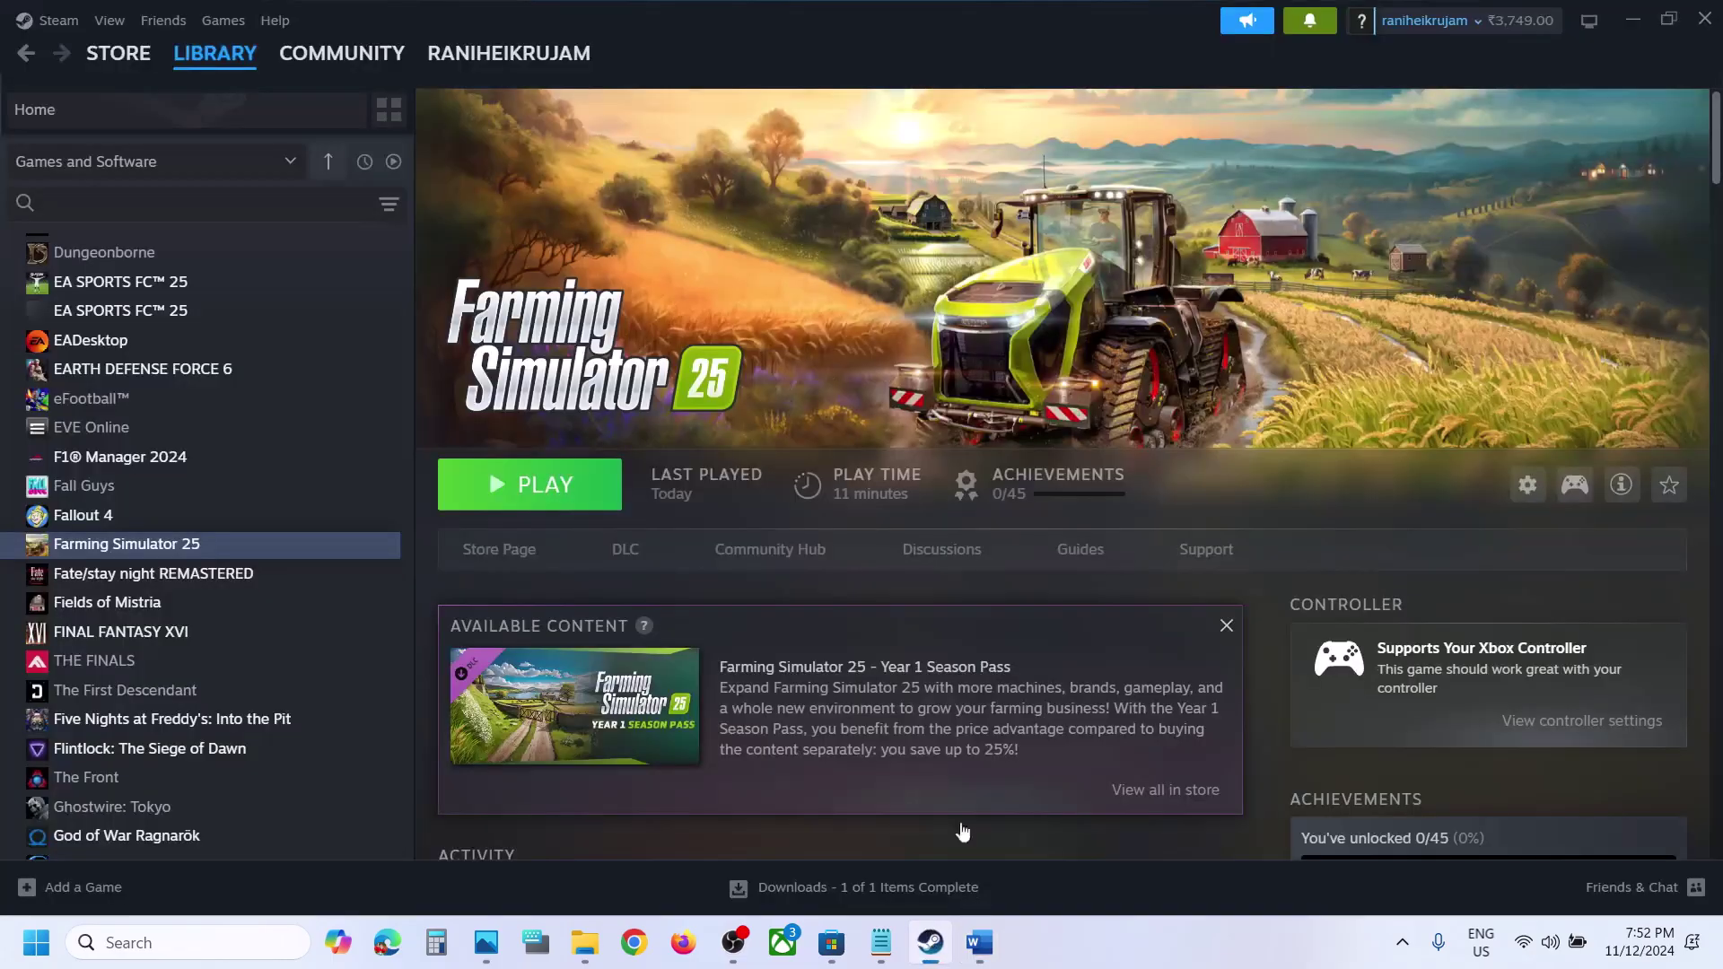
Browse Farming Simulator 25's local files and look inside profileTemplate before going back up.
right_click(115, 544)
mouse_move(207, 677)
left_click(357, 715)
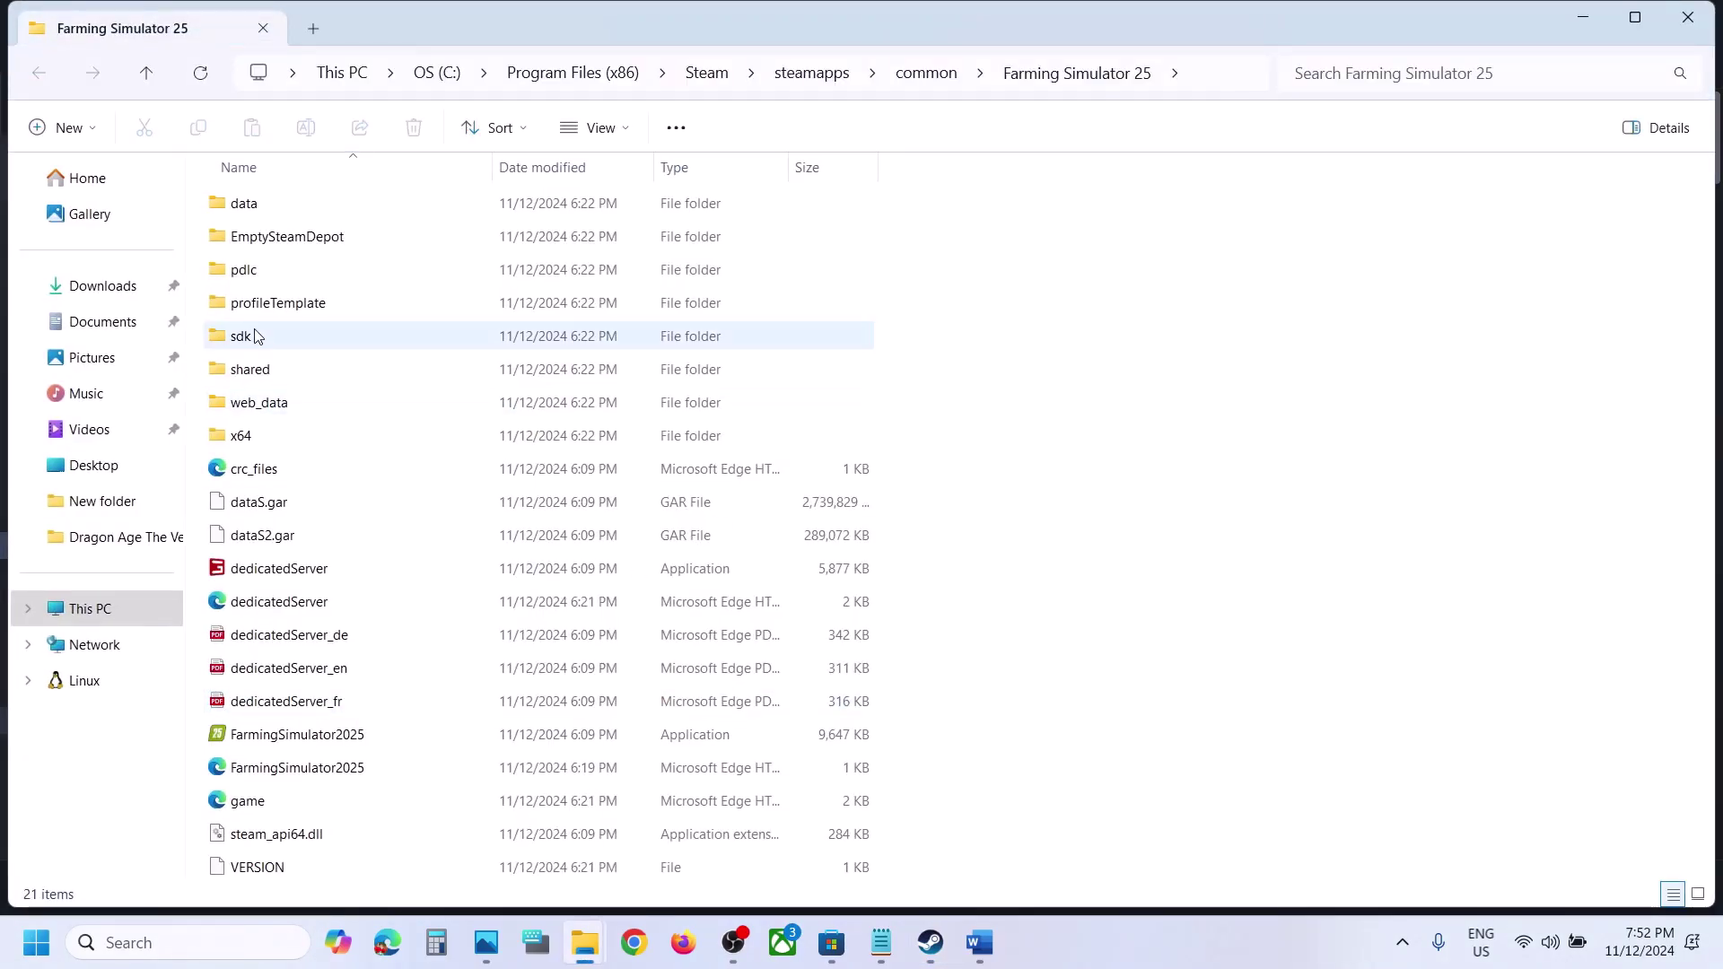
left_click(240, 310)
double_click(325, 306)
left_click(154, 77)
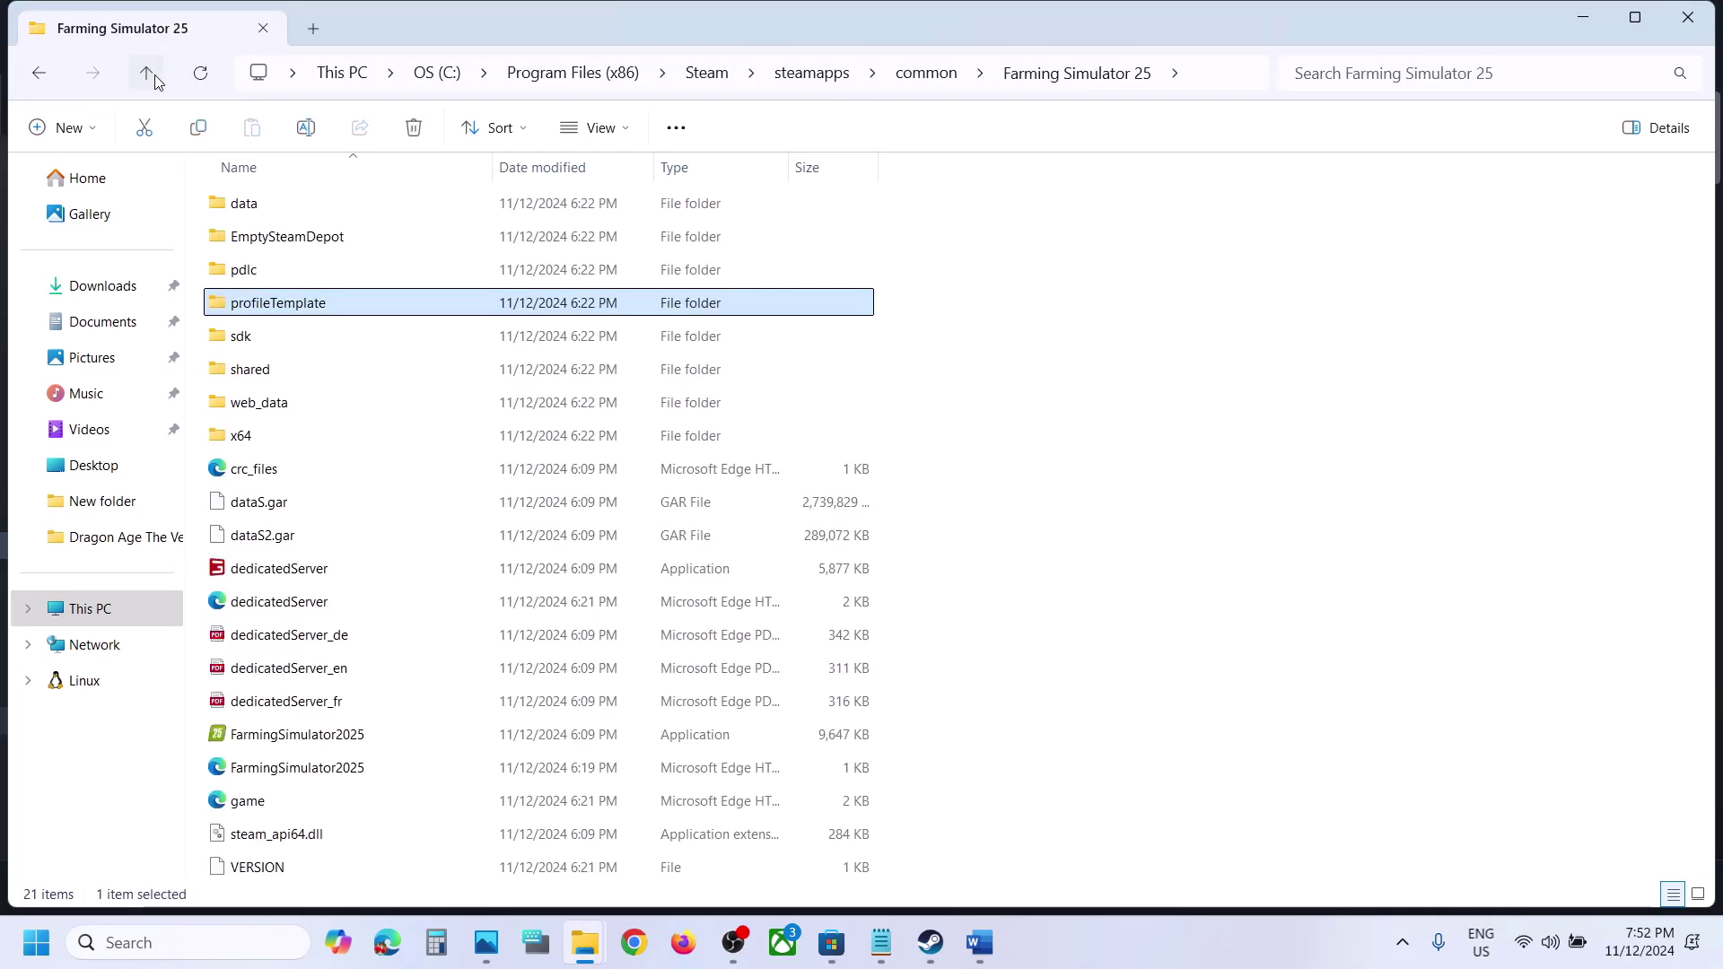
mouse_move(259, 309)
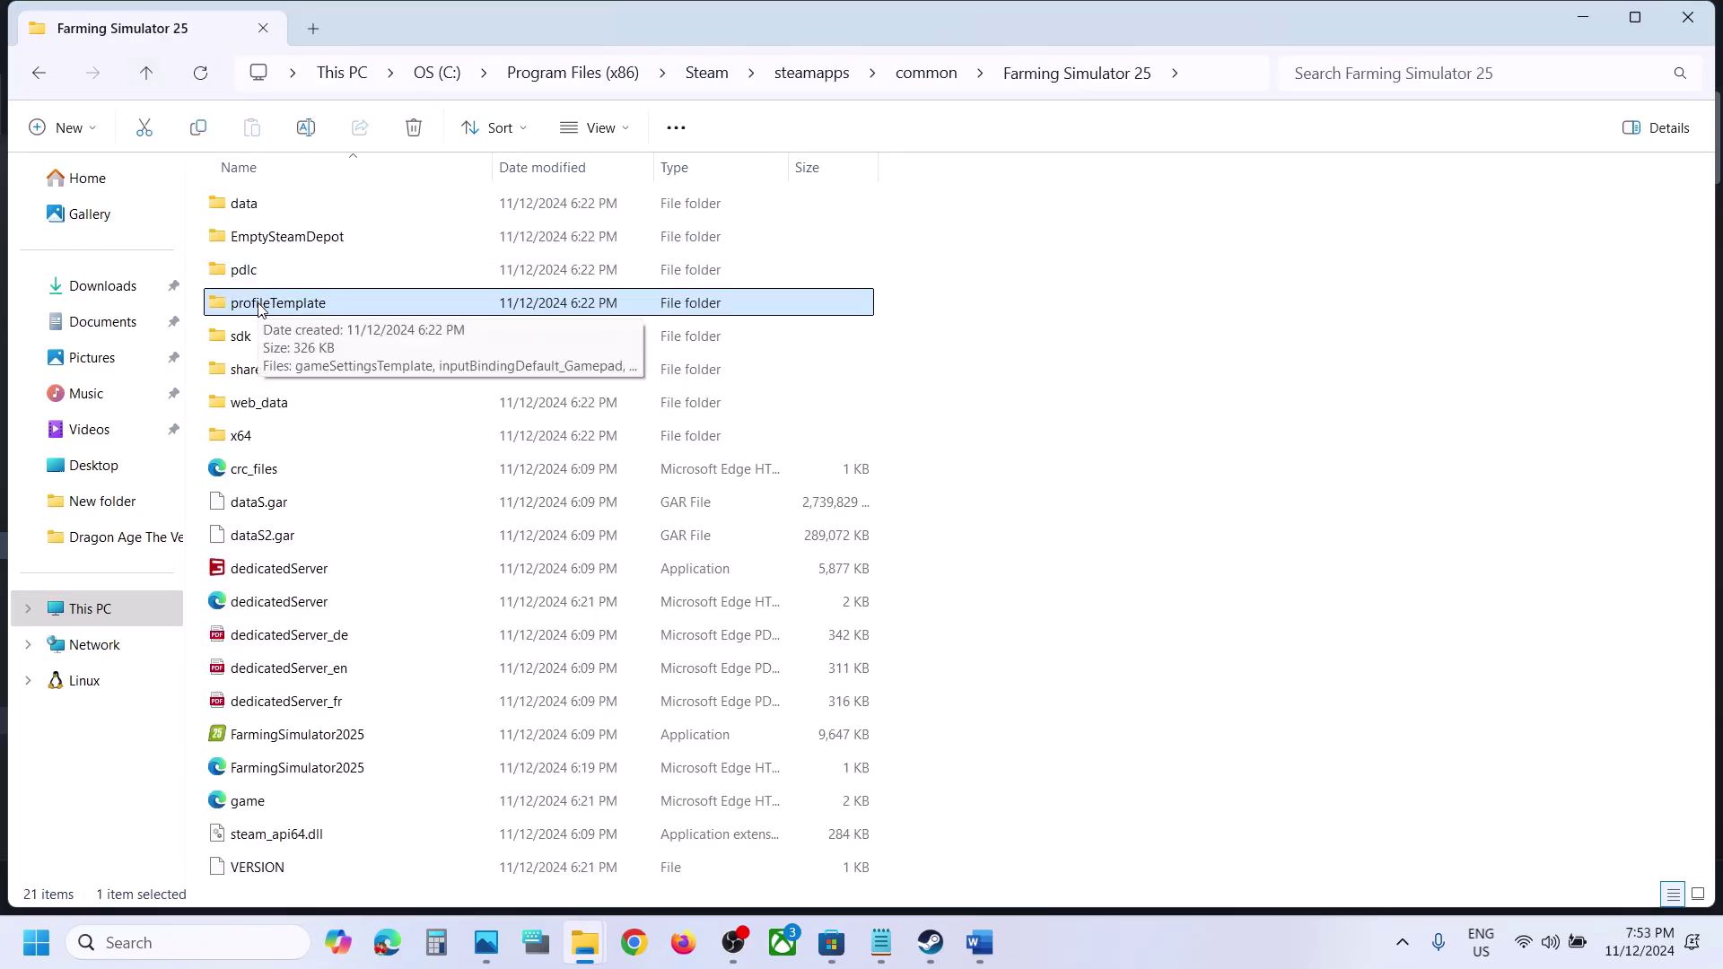
right_click(309, 303)
Copy profileTemplate to the desktop as a backup, then reopen the original folder.
left_click(386, 287)
key("super+d")
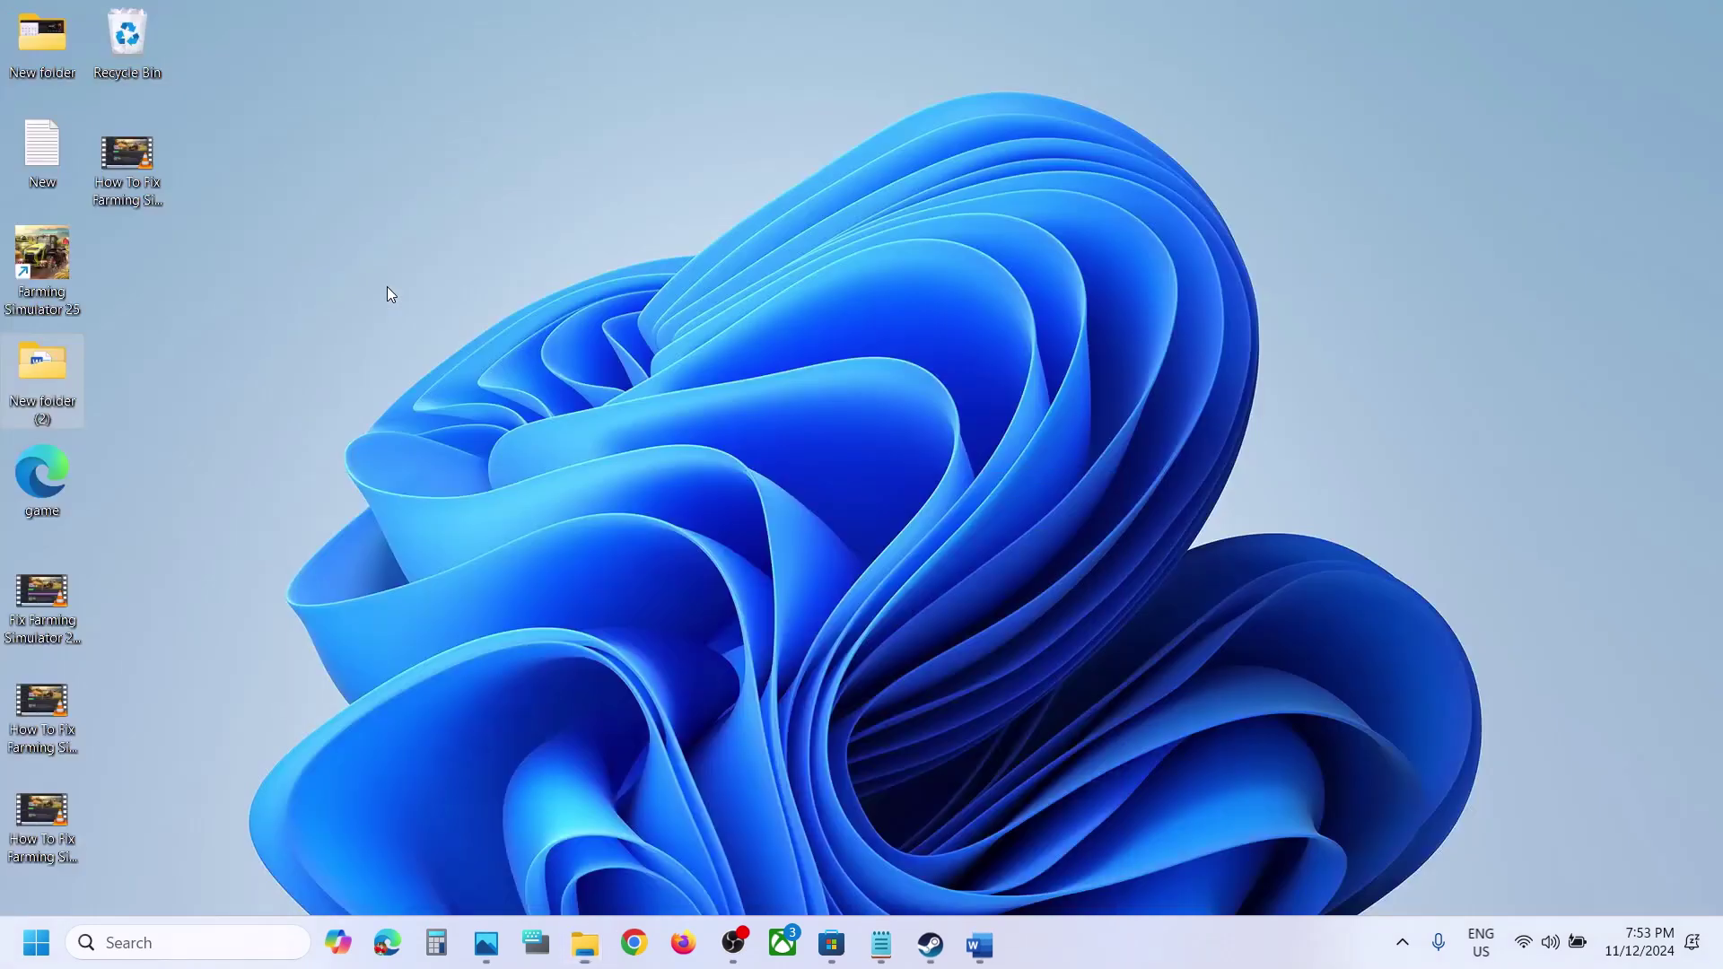
key("ctrl+v")
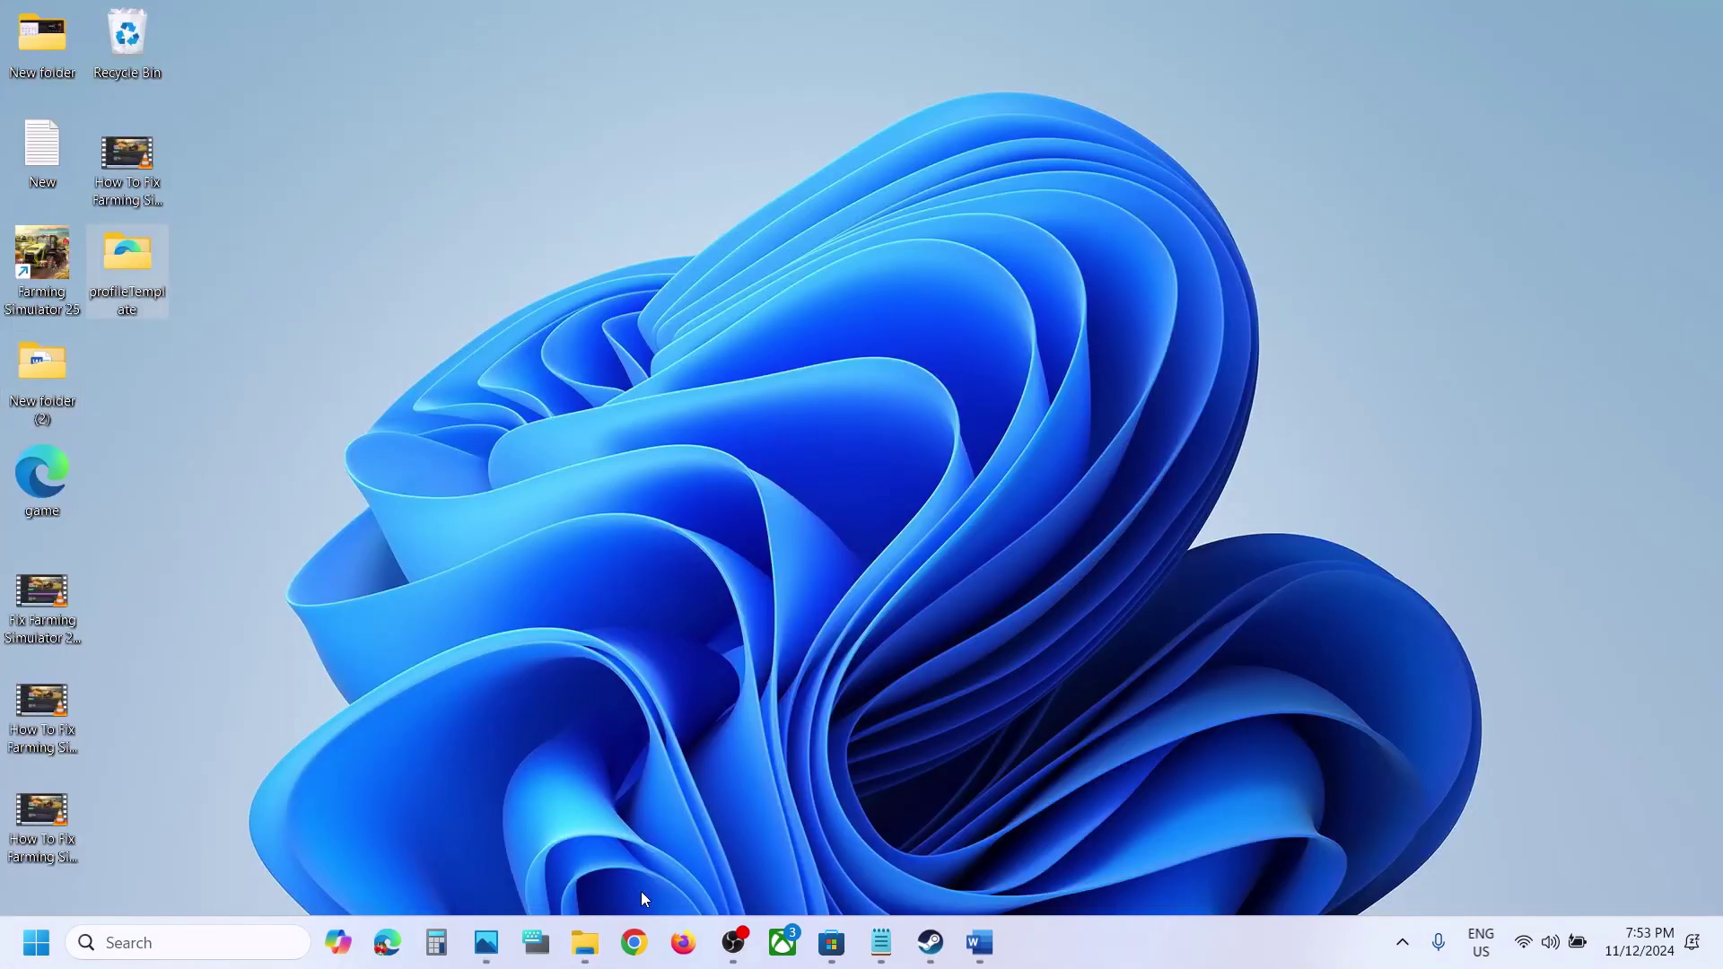
mouse_move(585, 942)
left_click(696, 852)
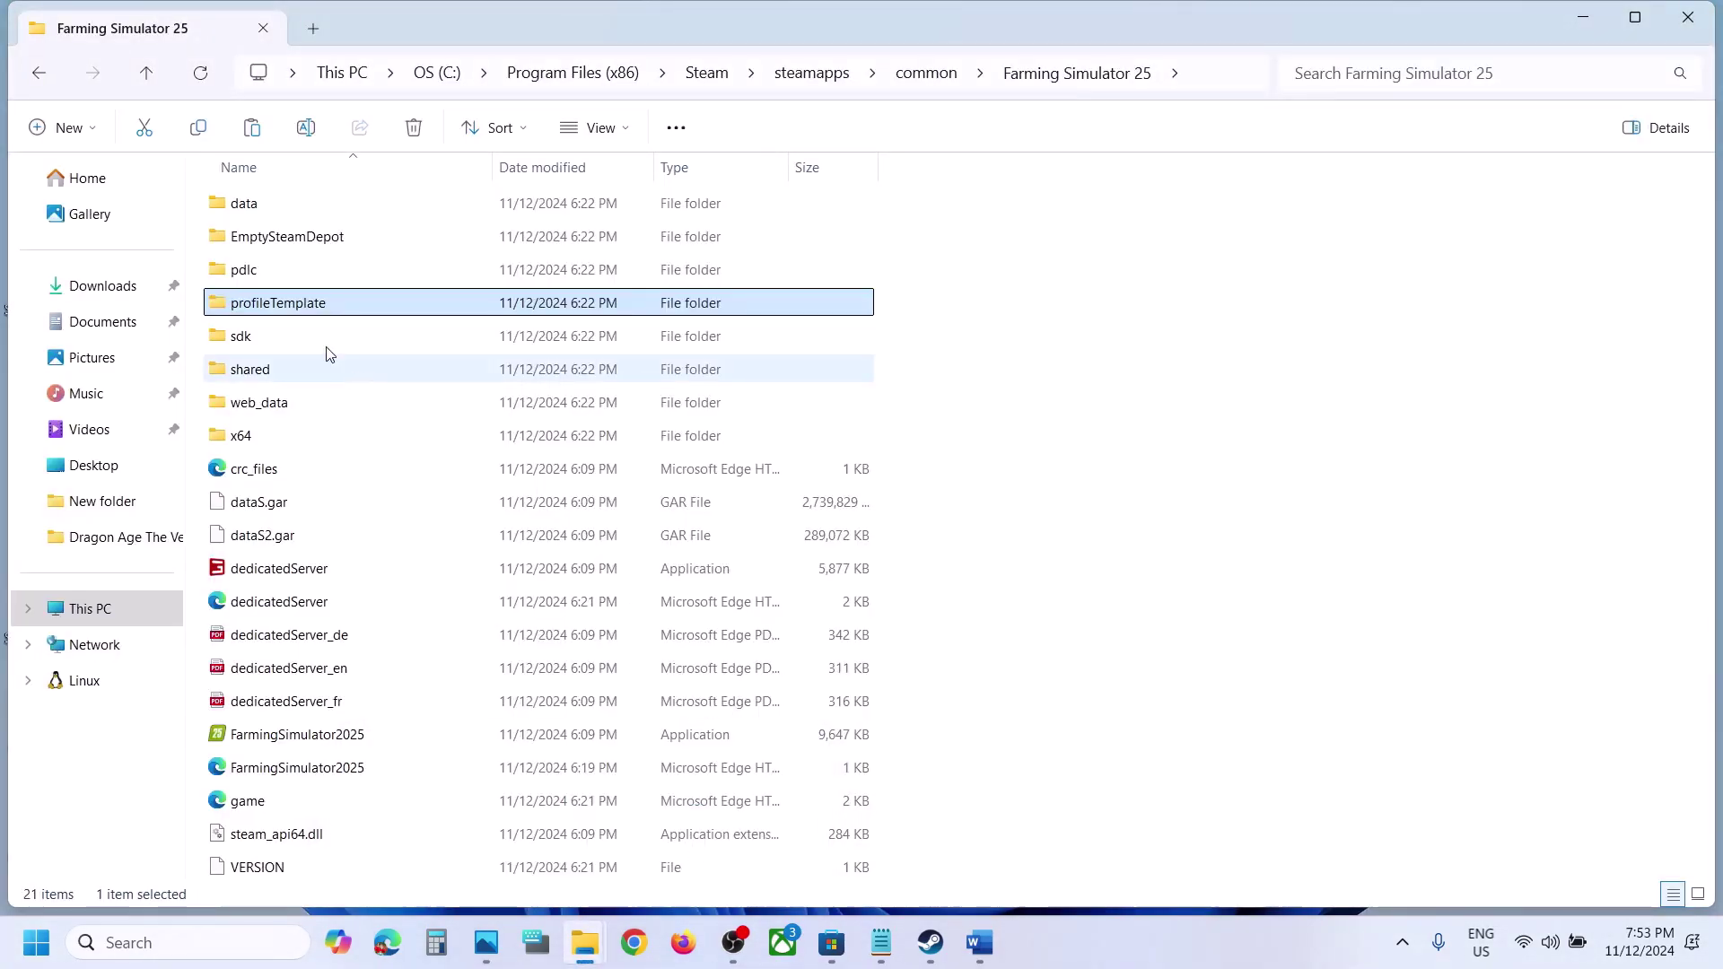
double_click(300, 307)
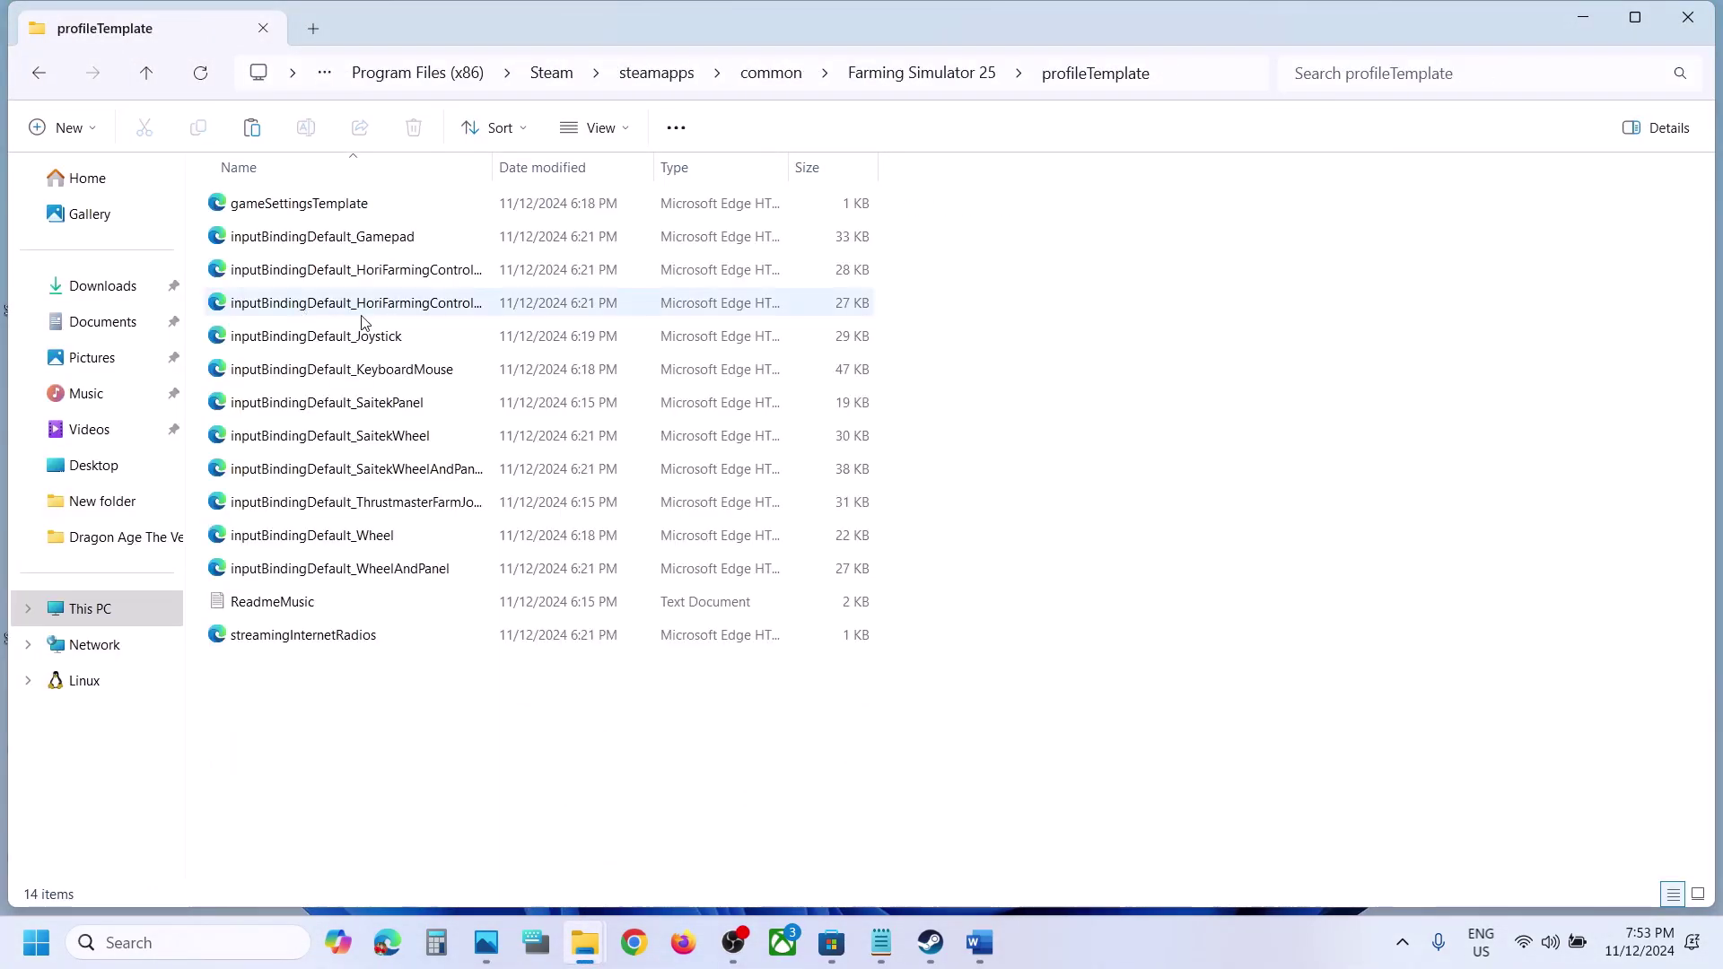
Delete the eleven inputBindingDefault files (Gamepad, Joystick, KeyboardMouse, Saitek, Thrustmaster, Wheel) from profileTemplate.
left_click(274, 241)
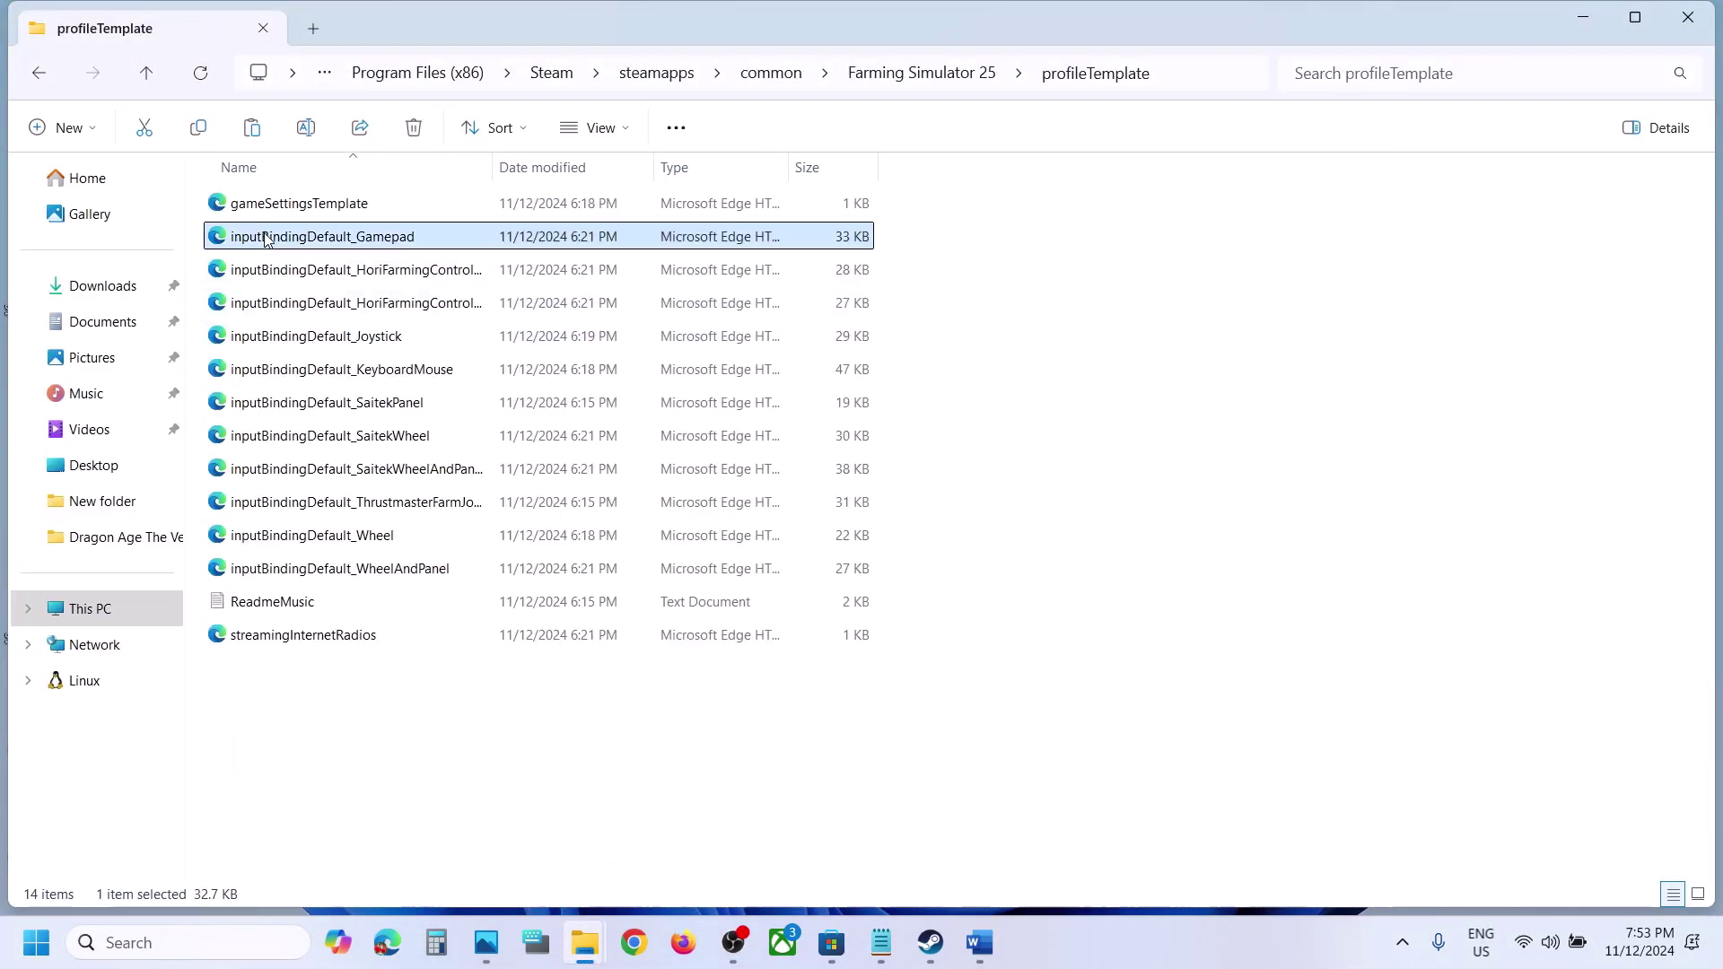
left_click(287, 271, "ctrl")
left_click(312, 305, "ctrl")
left_click(316, 338, "ctrl")
left_click(318, 369, "ctrl")
left_click(313, 404, "ctrl")
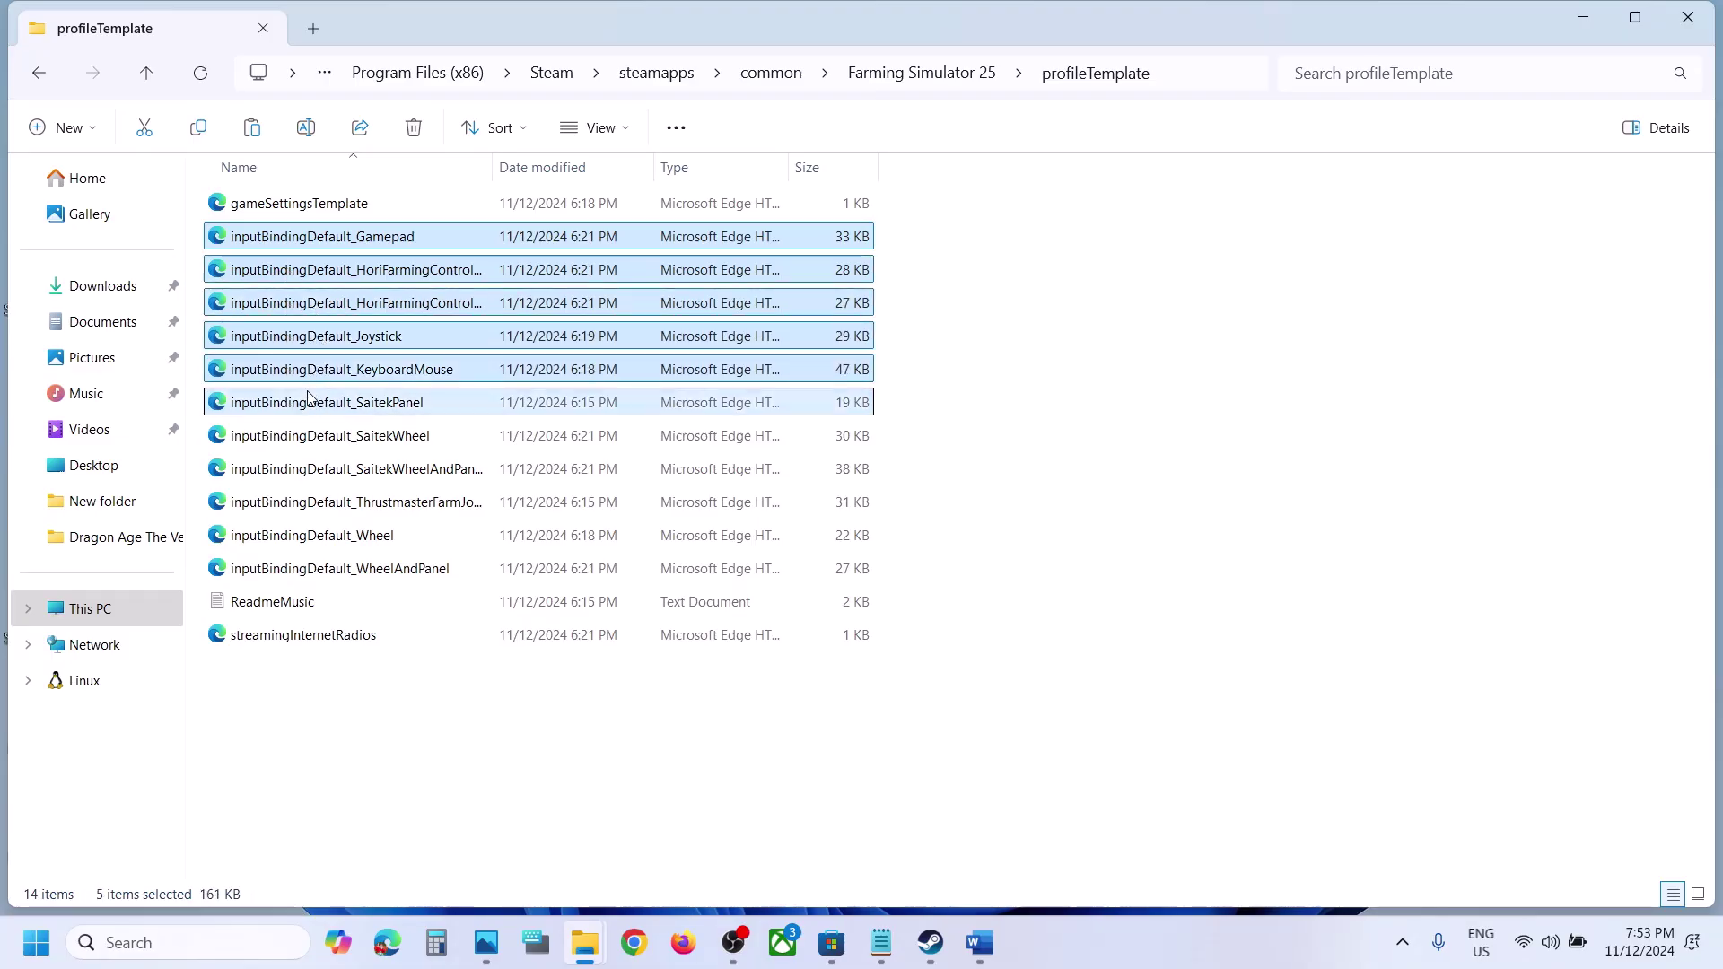
left_click(303, 436, "ctrl")
left_click(307, 469, "ctrl")
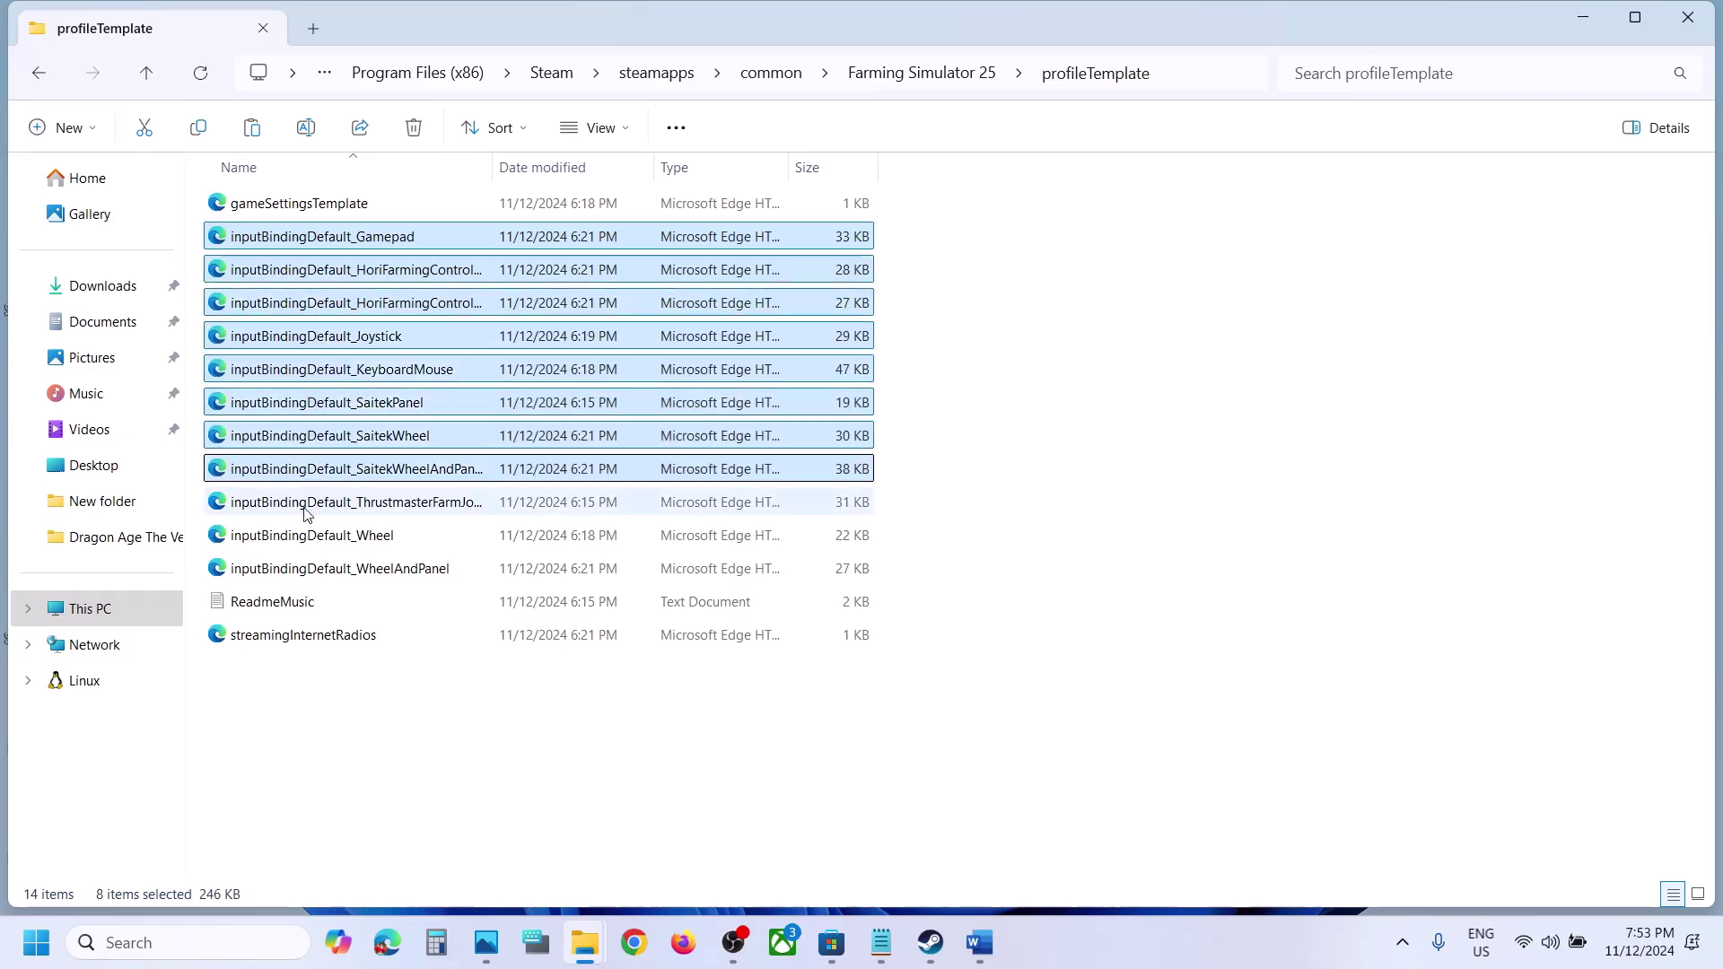
left_click(306, 504, "ctrl")
left_click(299, 537, "ctrl")
left_click(299, 570, "ctrl")
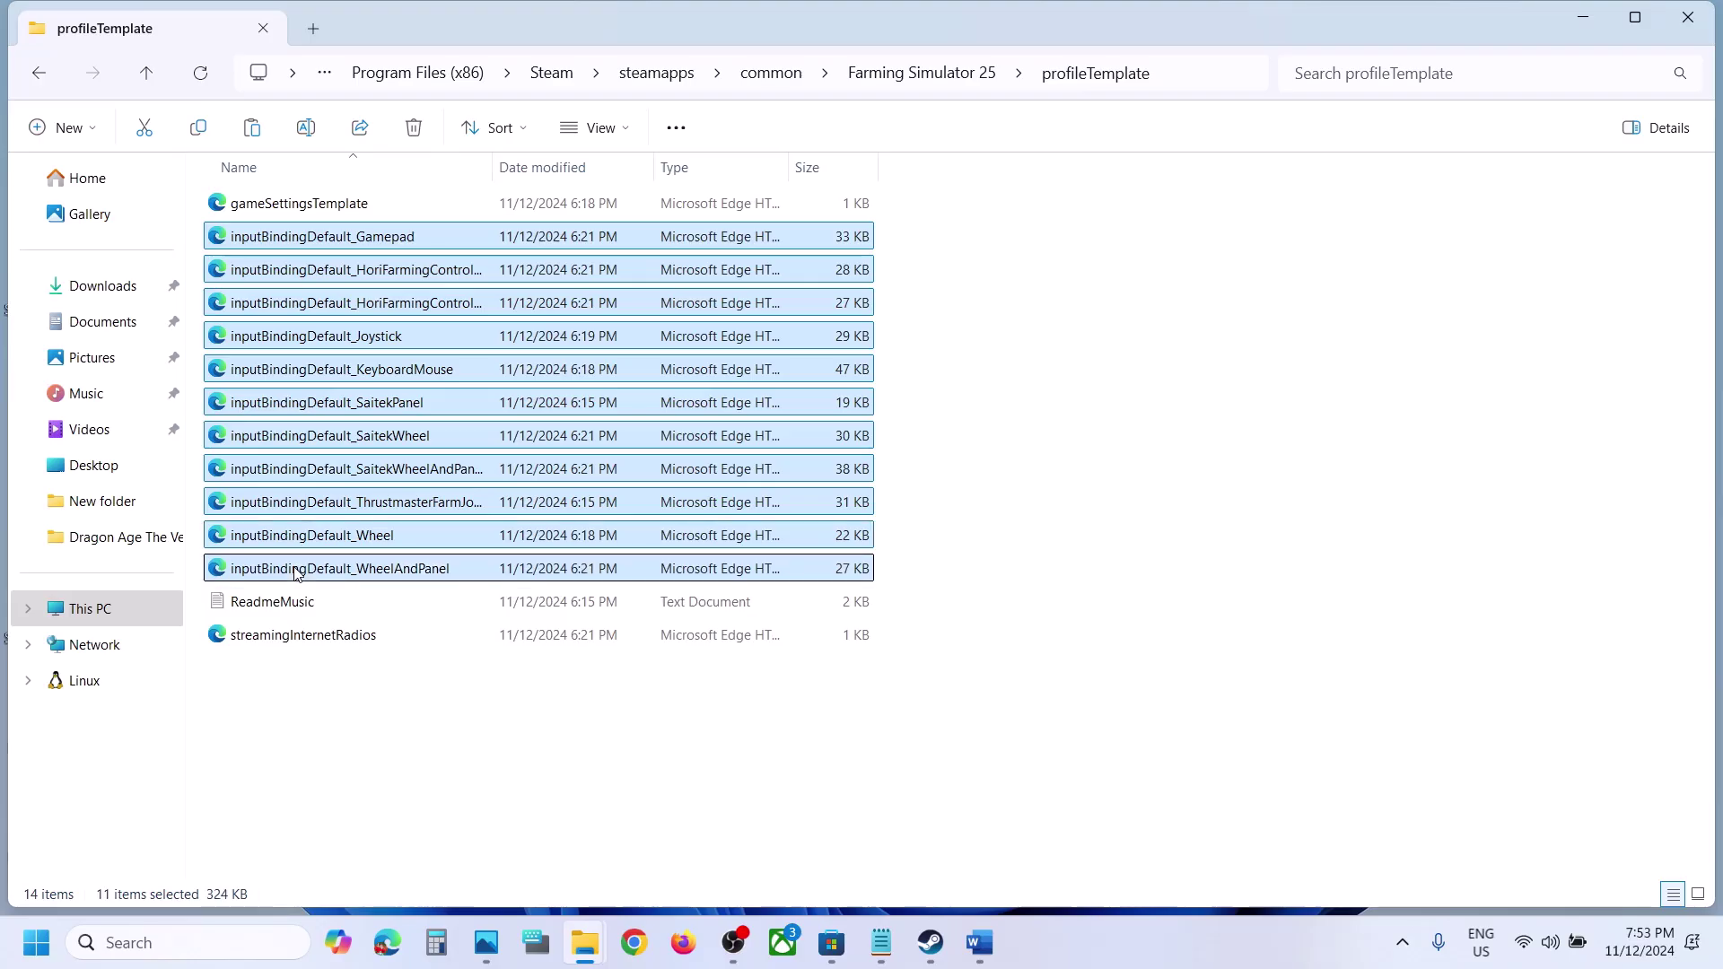
right_click(329, 334)
left_click(634, 364)
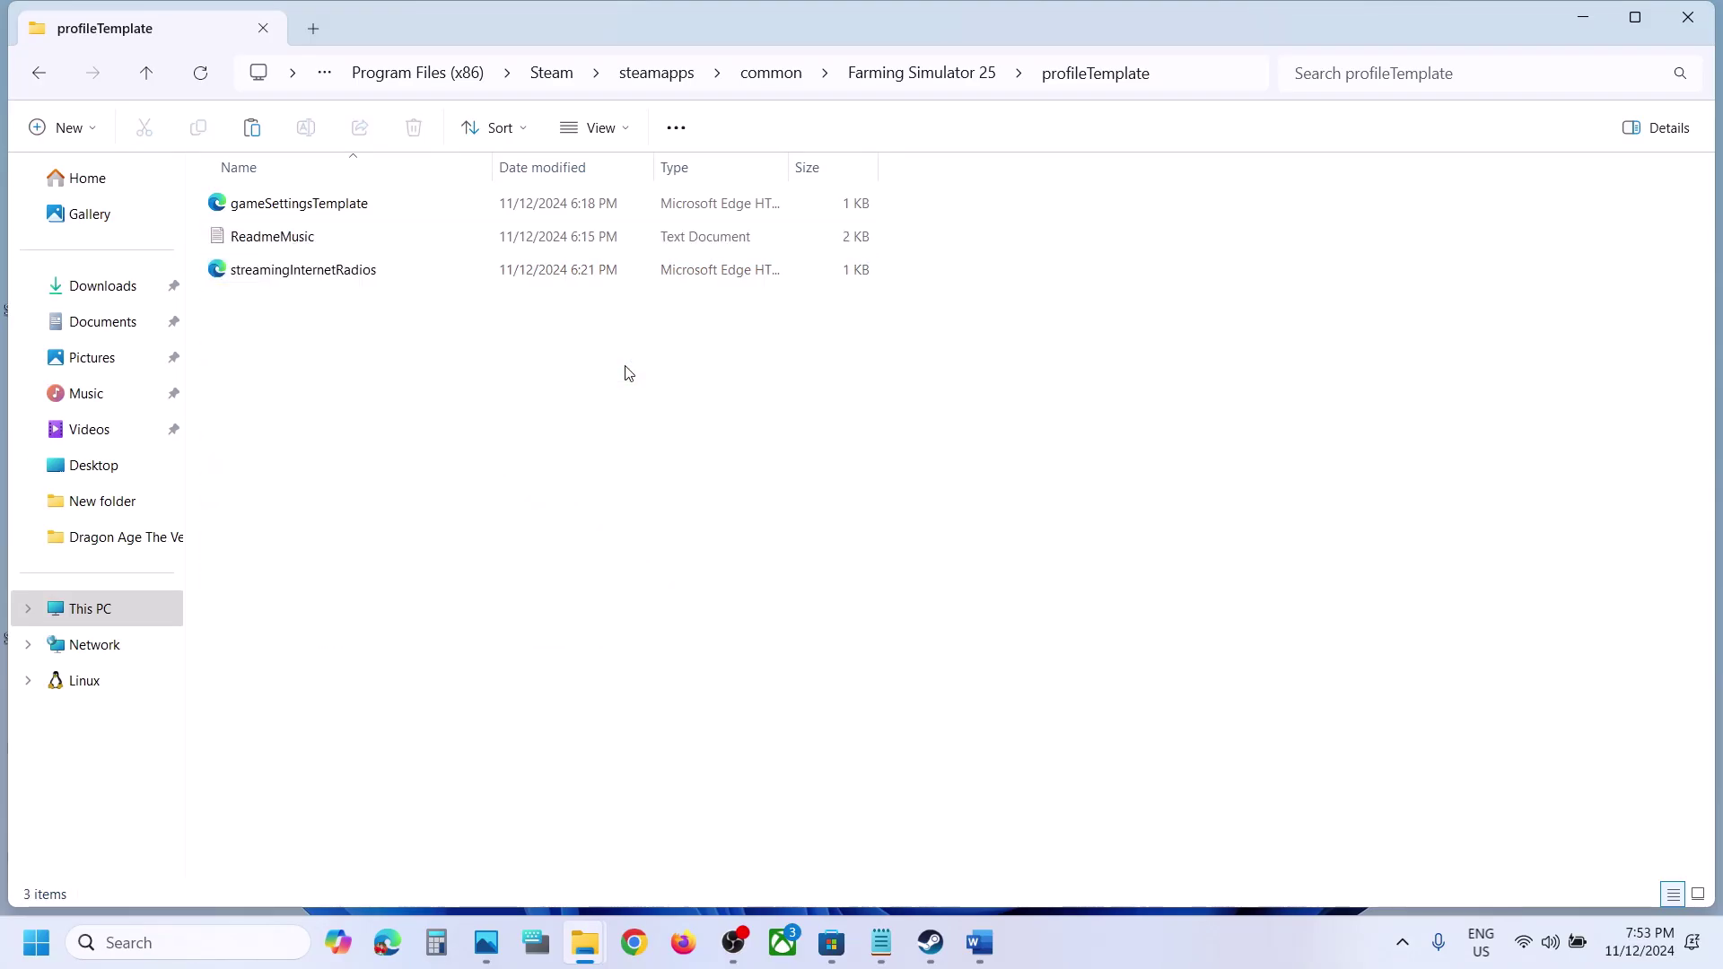
Check the desktop profileTemplate backup, then return to the original folder.
left_click(929, 942)
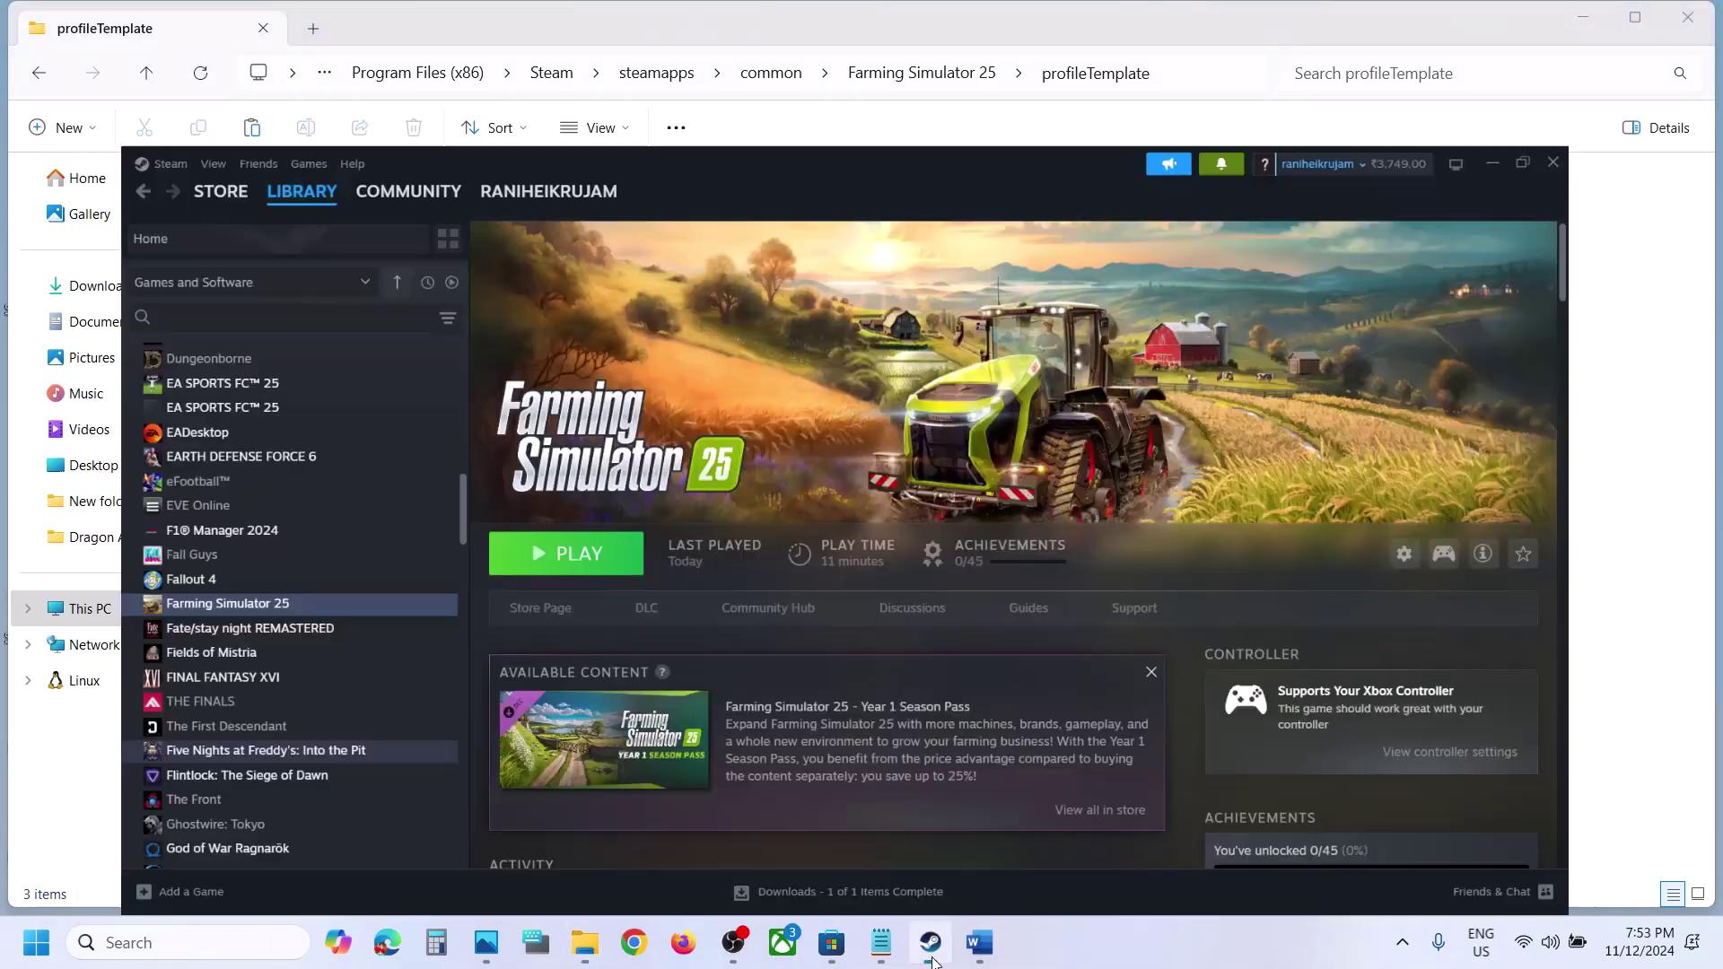
left_click(1633, 18)
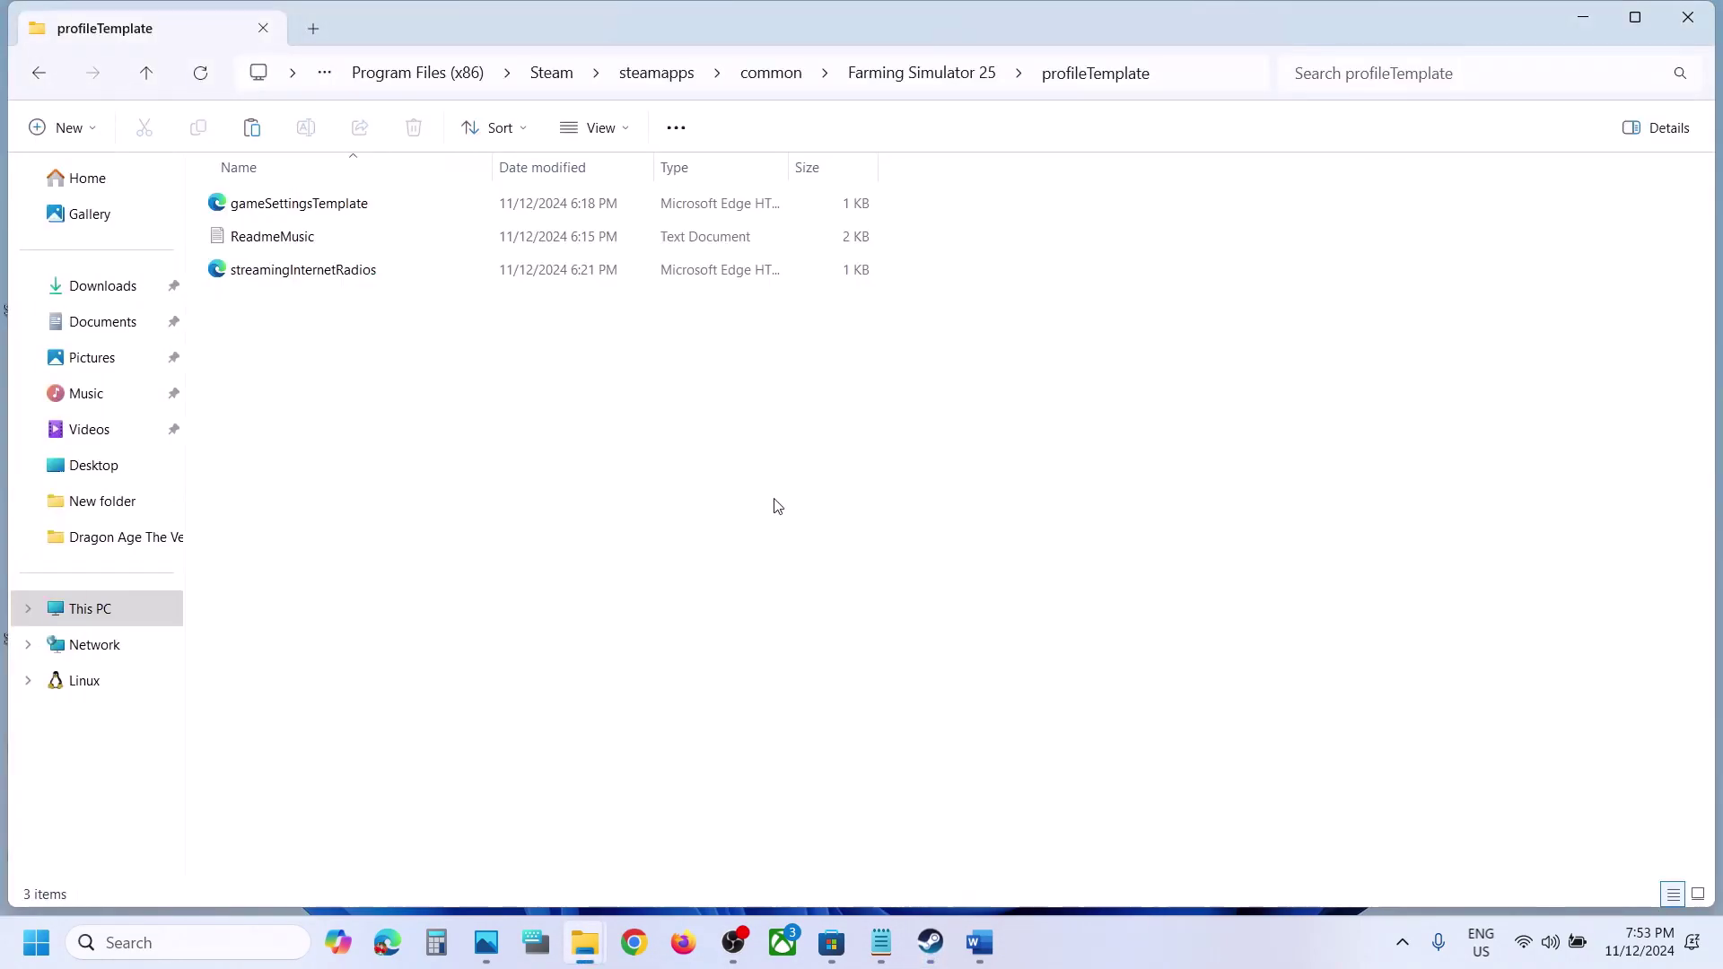
key("super+d")
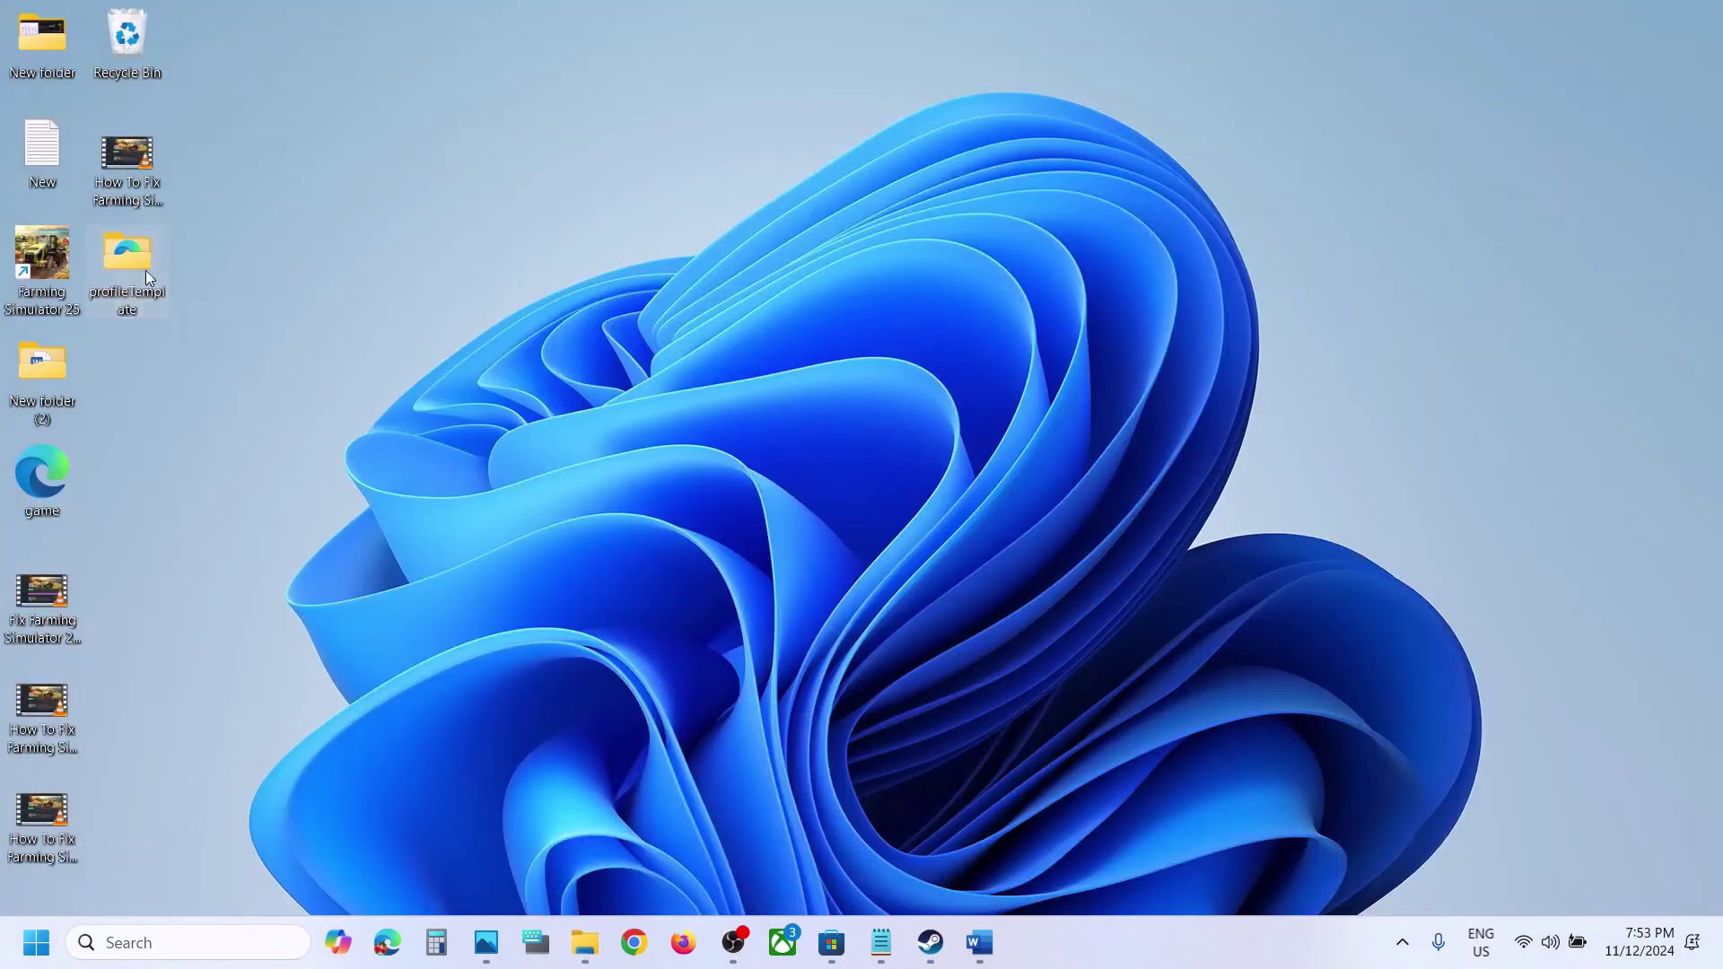
double_click(131, 260)
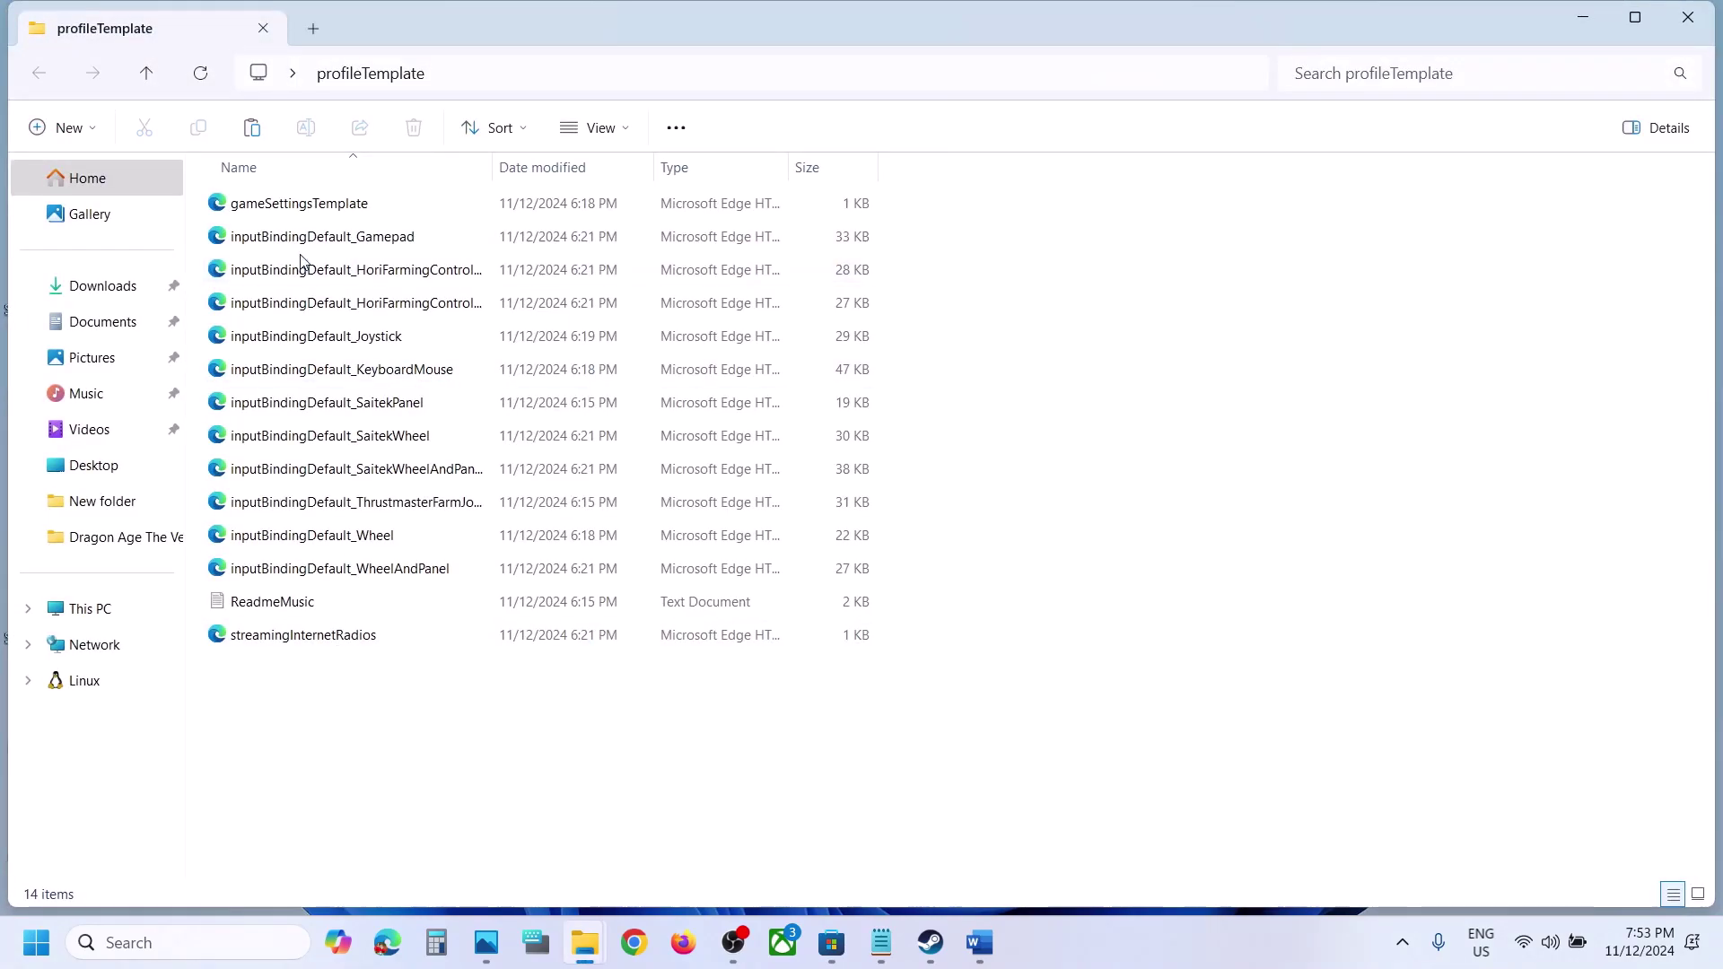
mouse_move(585, 944)
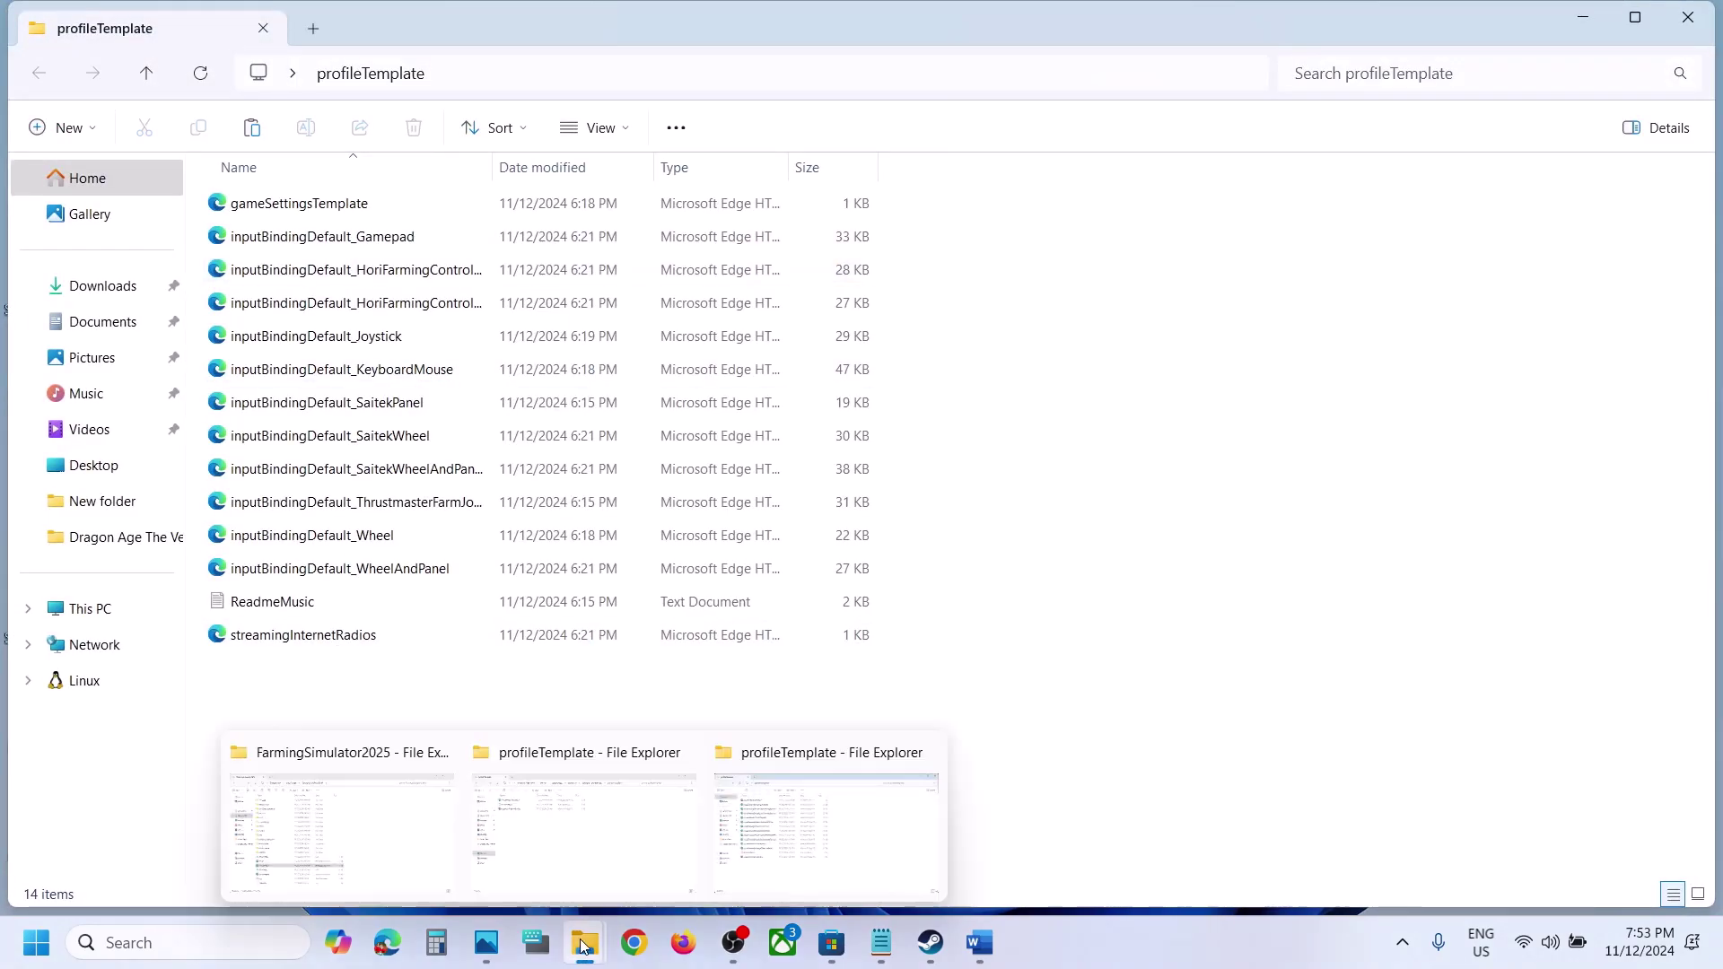
left_click(619, 839)
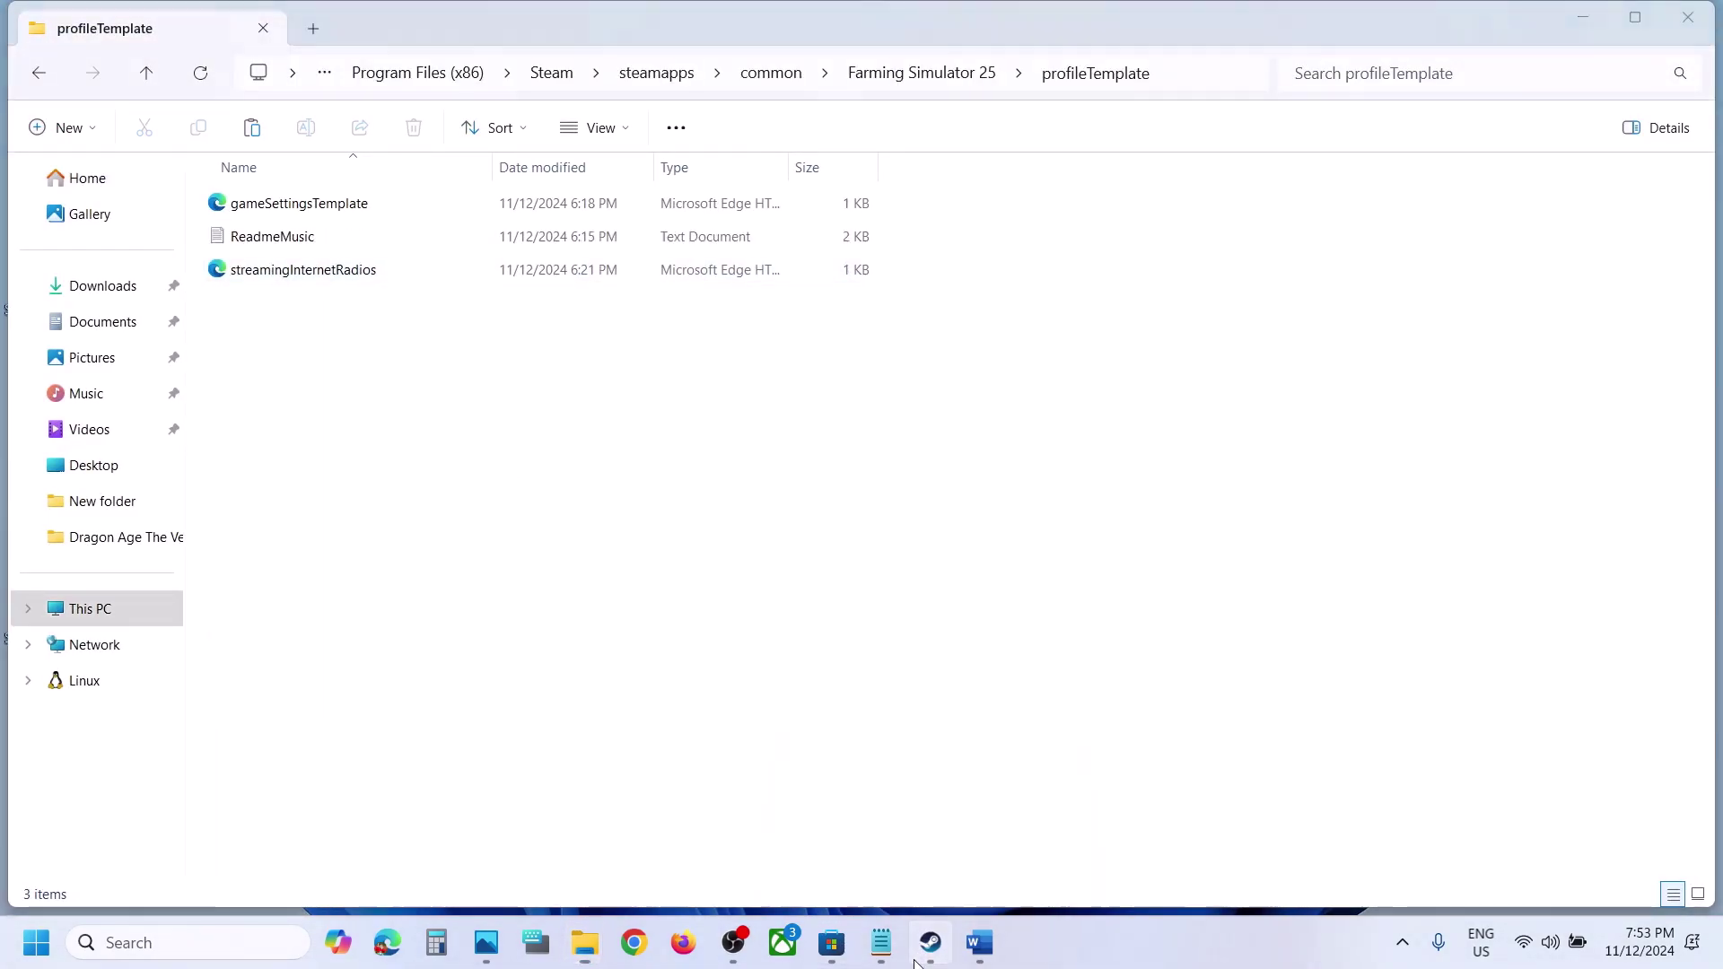
Read the Step 4 heading in the Word notes, then return to the Steam library.
left_click(930, 942)
left_click(980, 942)
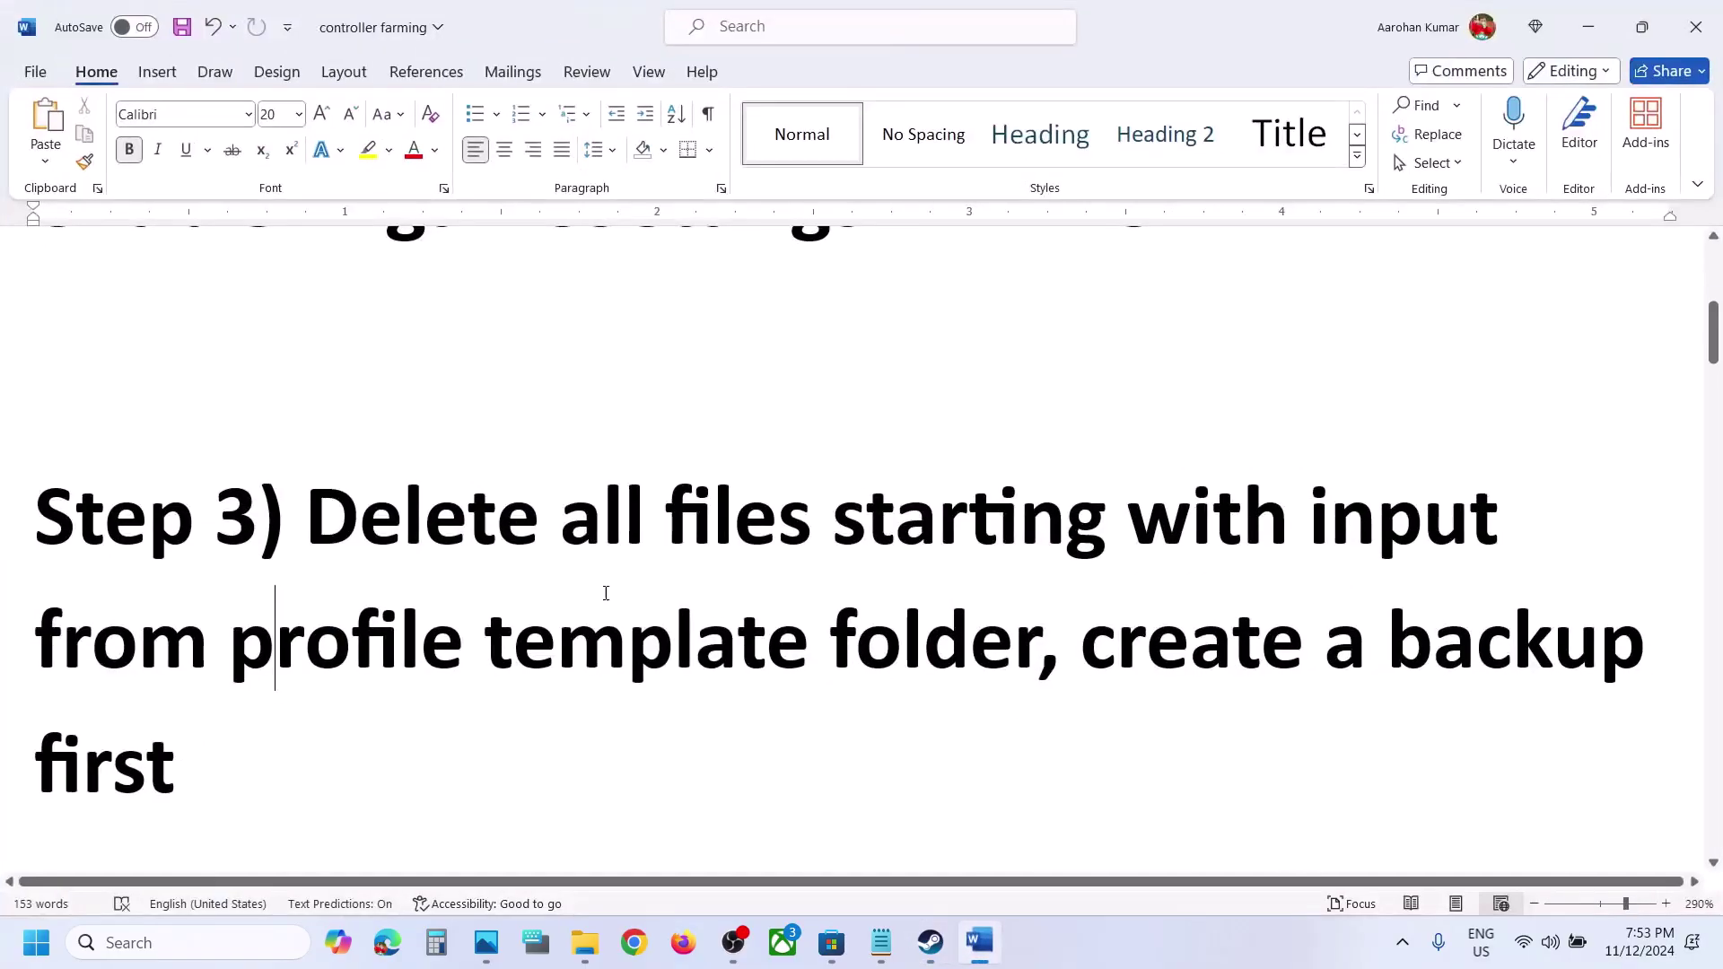
scroll(606, 593, "down", 2)
scroll(605, 594, "down", 4)
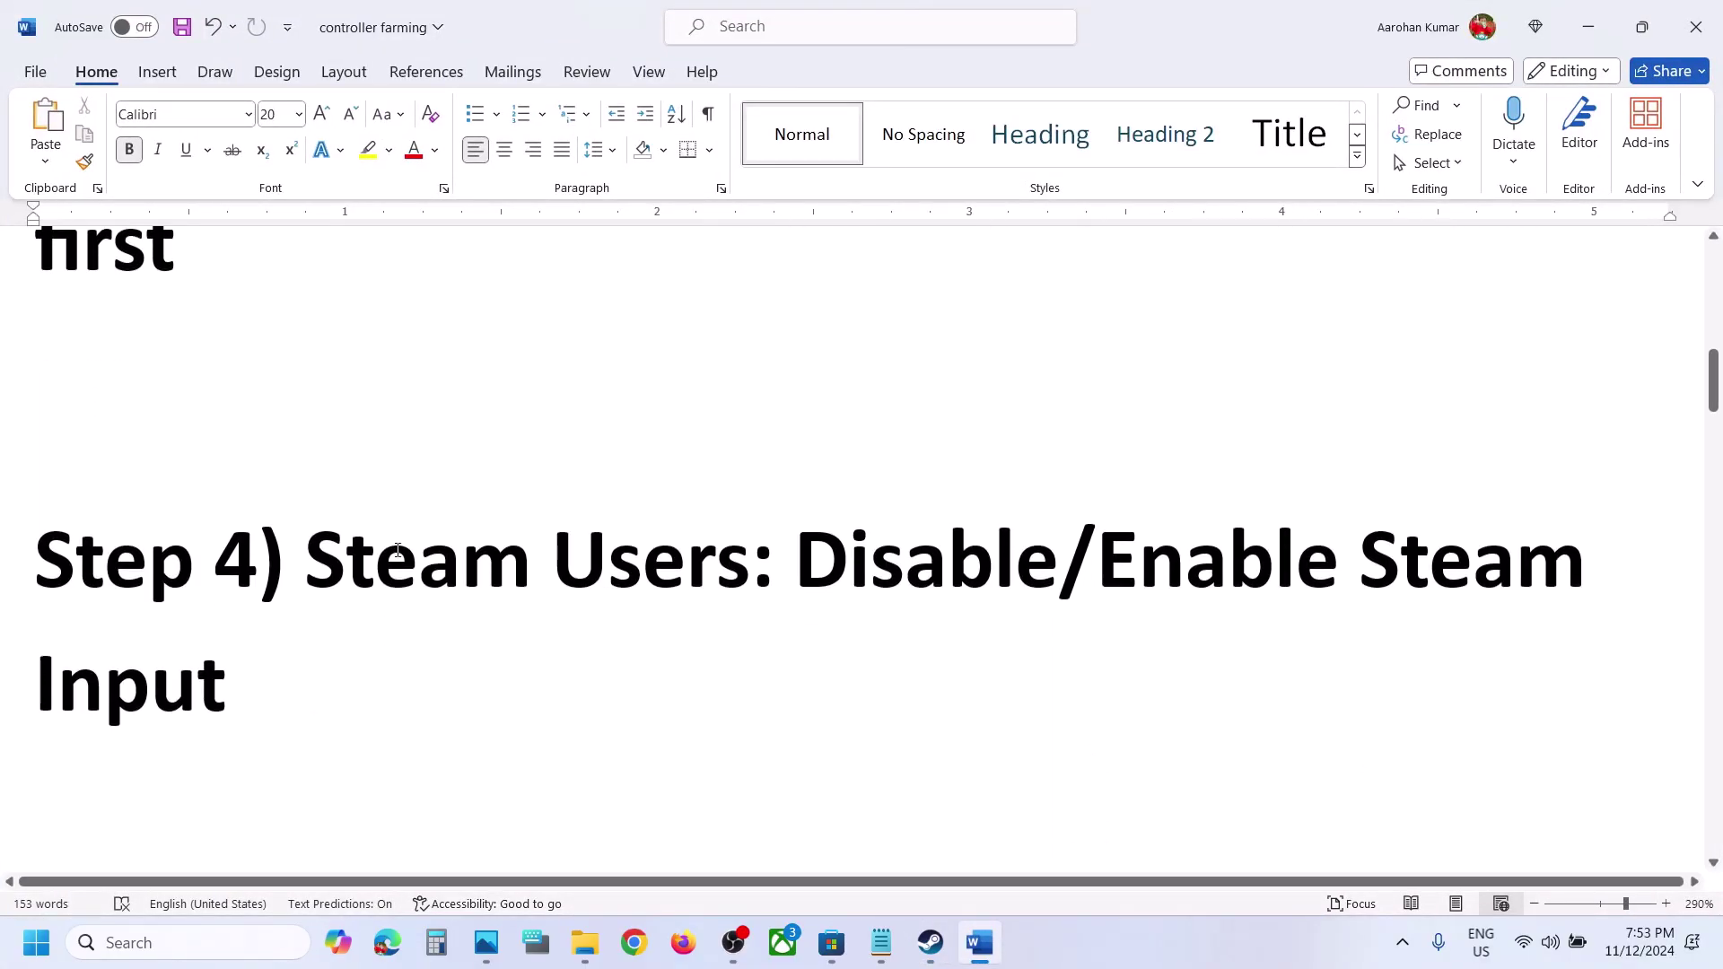
left_click_drag(341, 552, 631, 681)
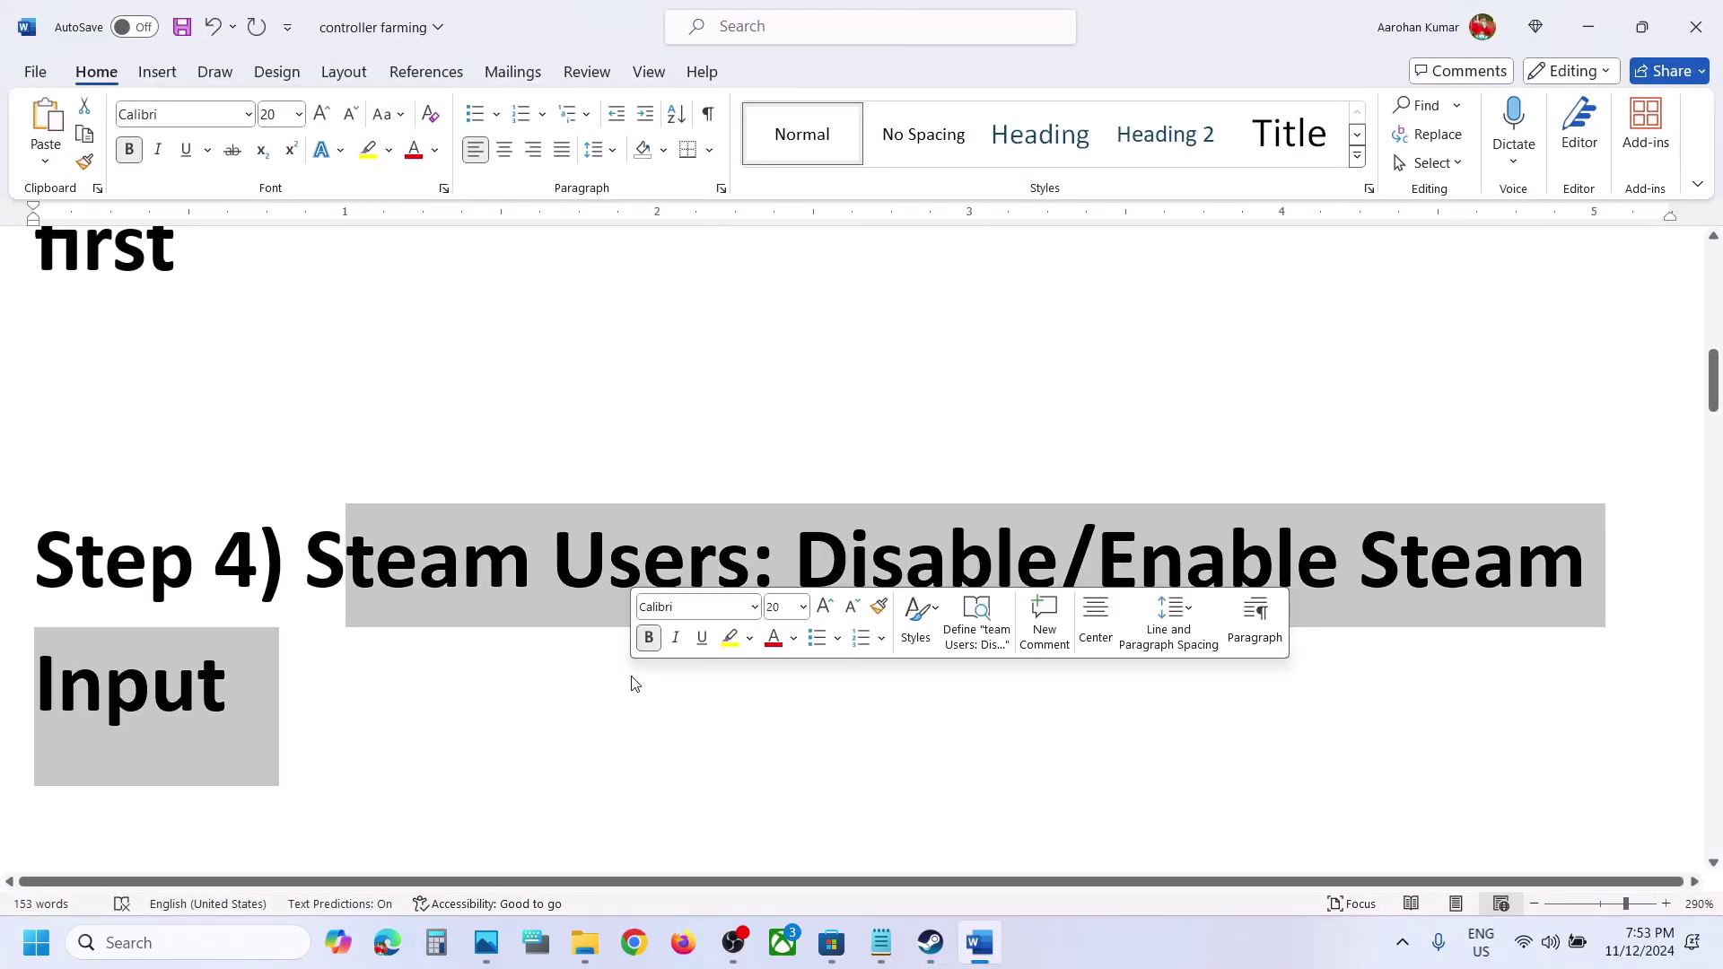
left_click(931, 942)
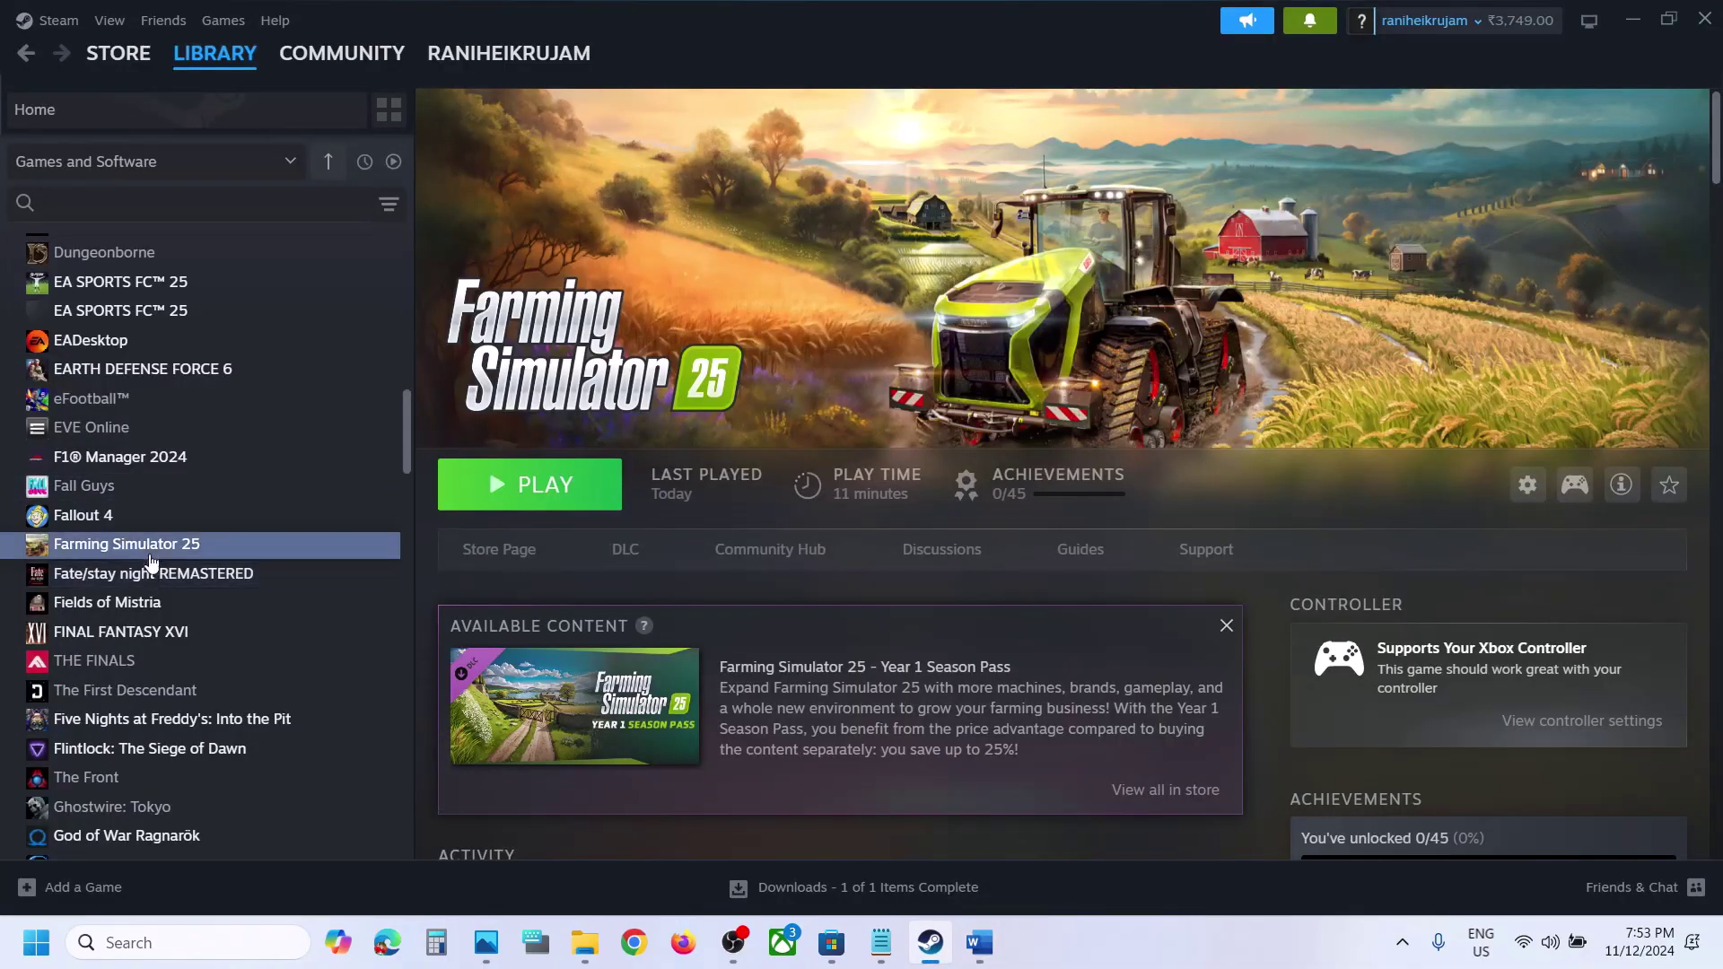
Disable Steam Input for Farming Simulator 25 in its Controller properties.
left_click(149, 549)
right_click(149, 549)
left_click(269, 721)
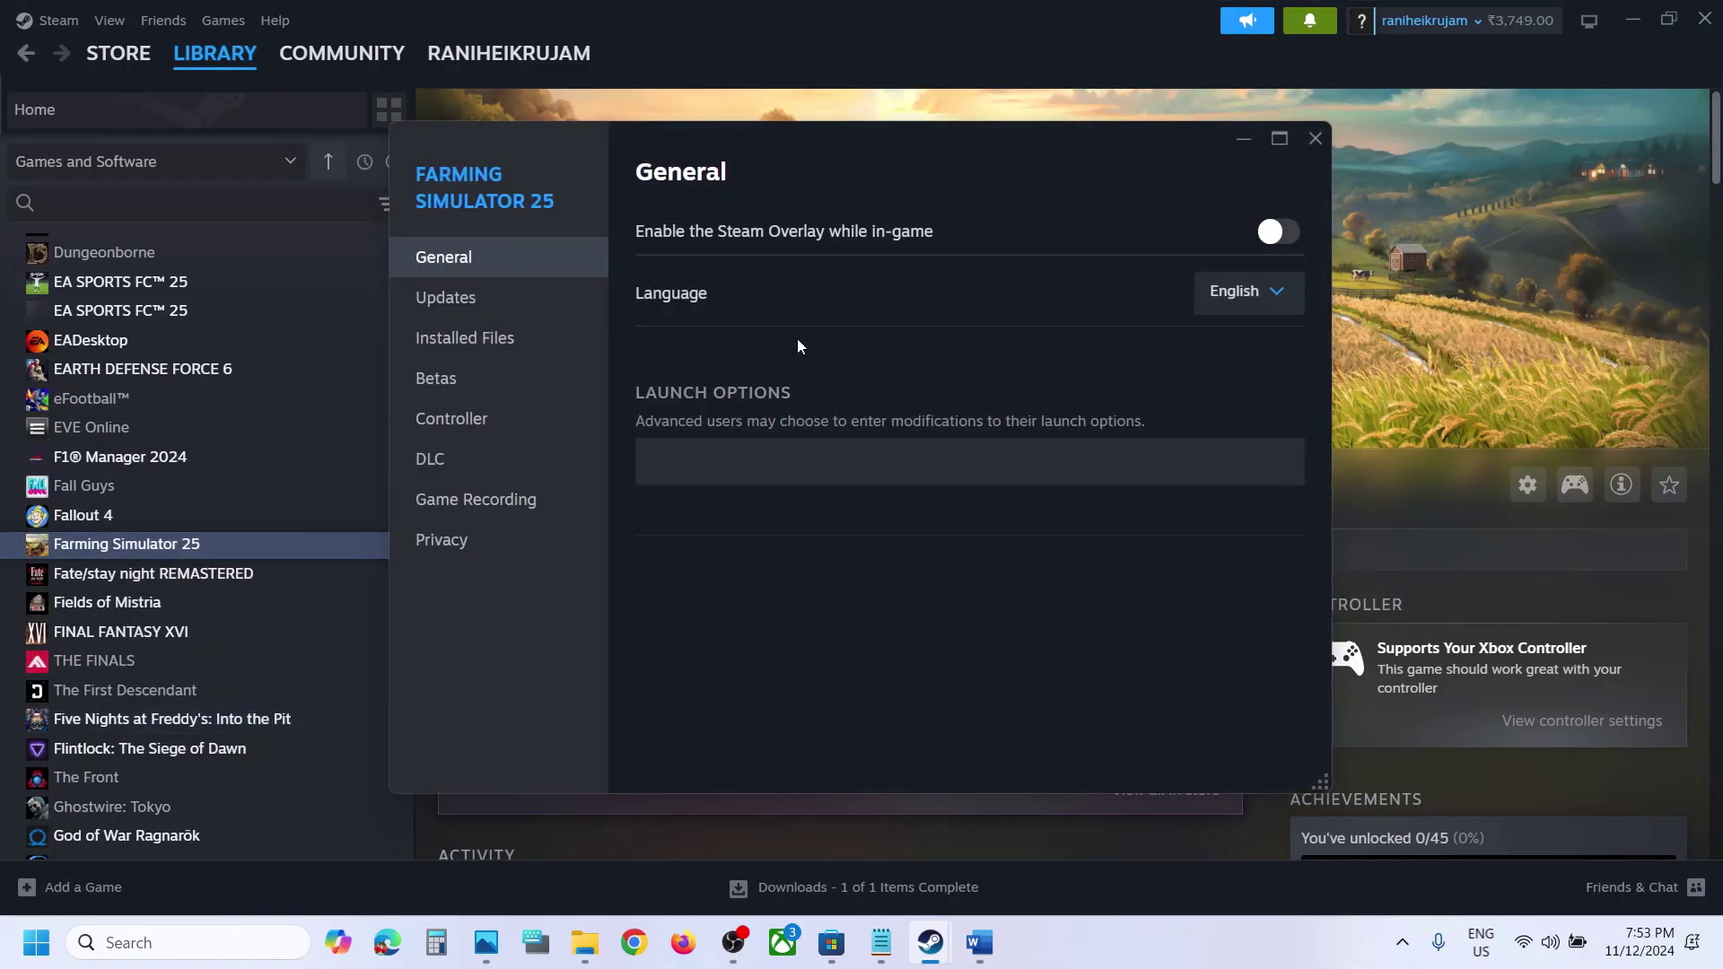
left_click(487, 419)
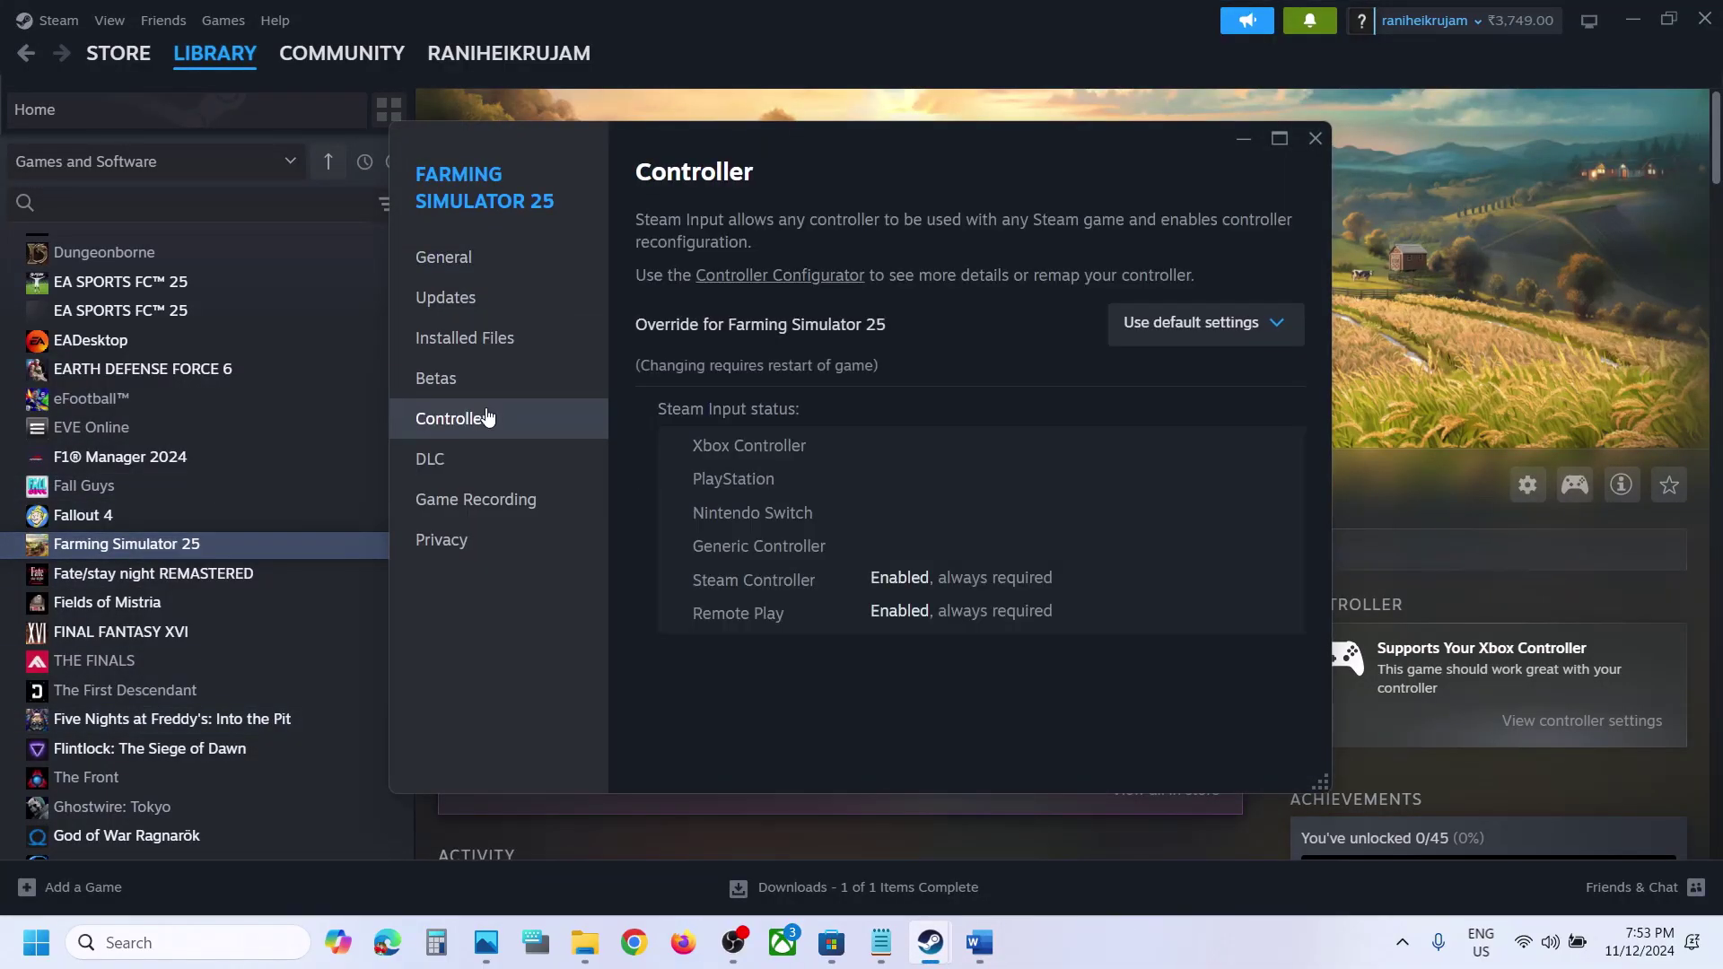
left_click(1209, 323)
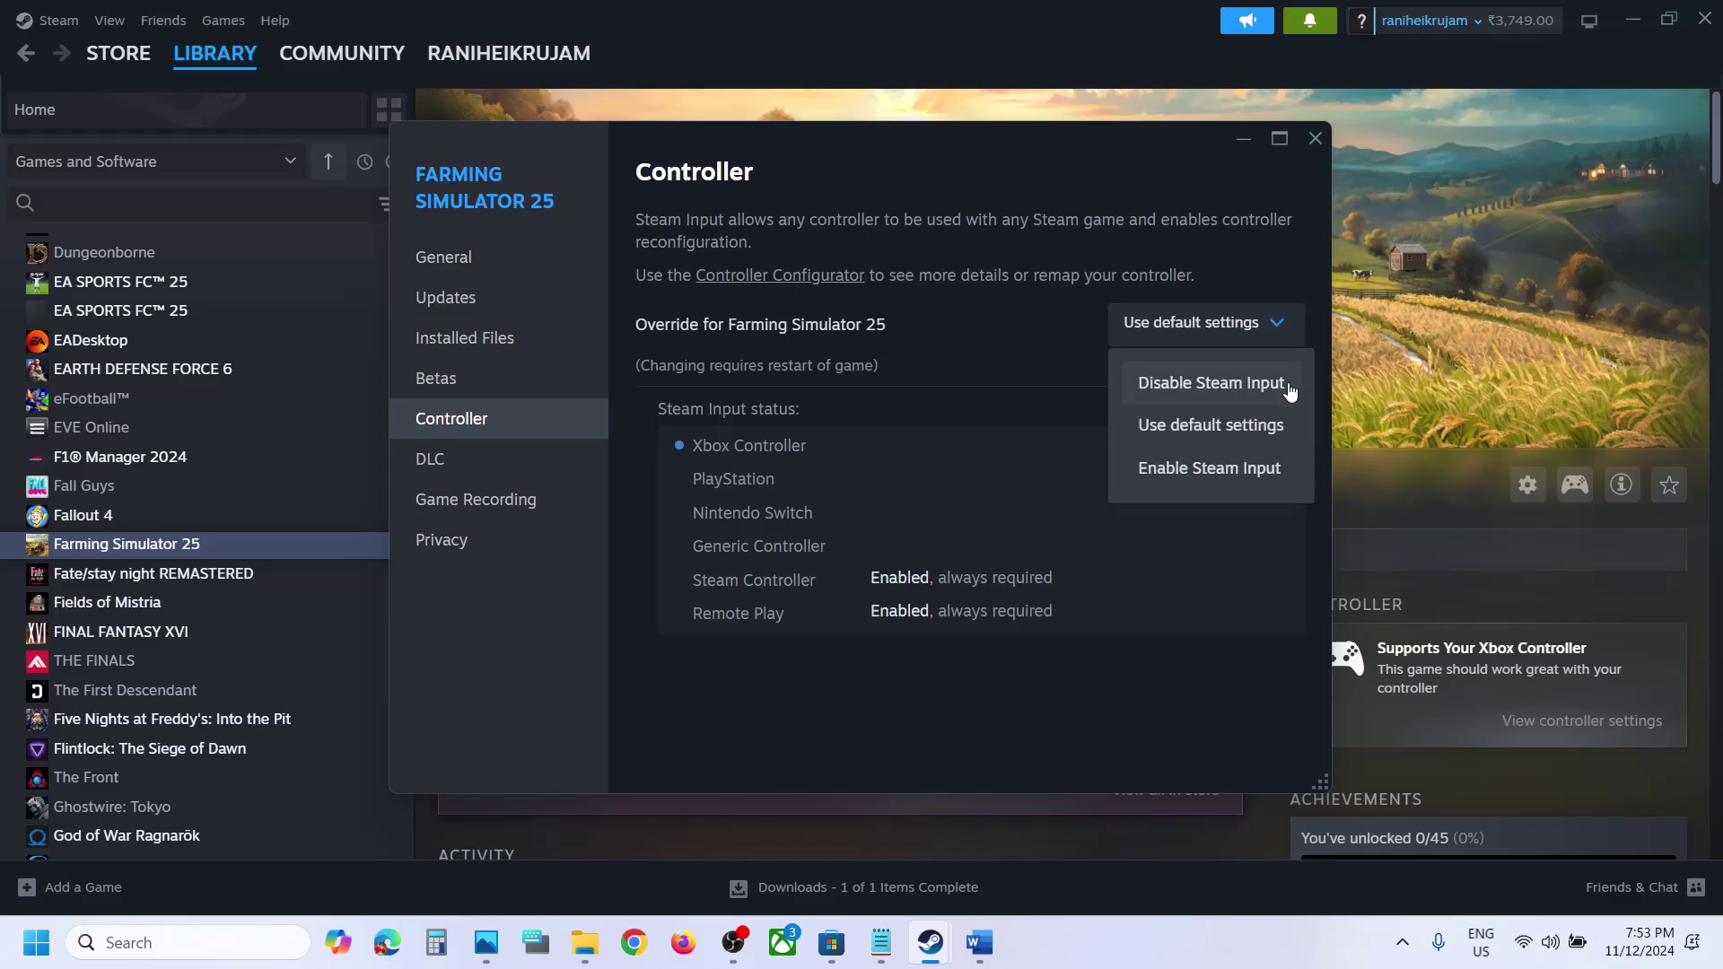
left_click(1222, 386)
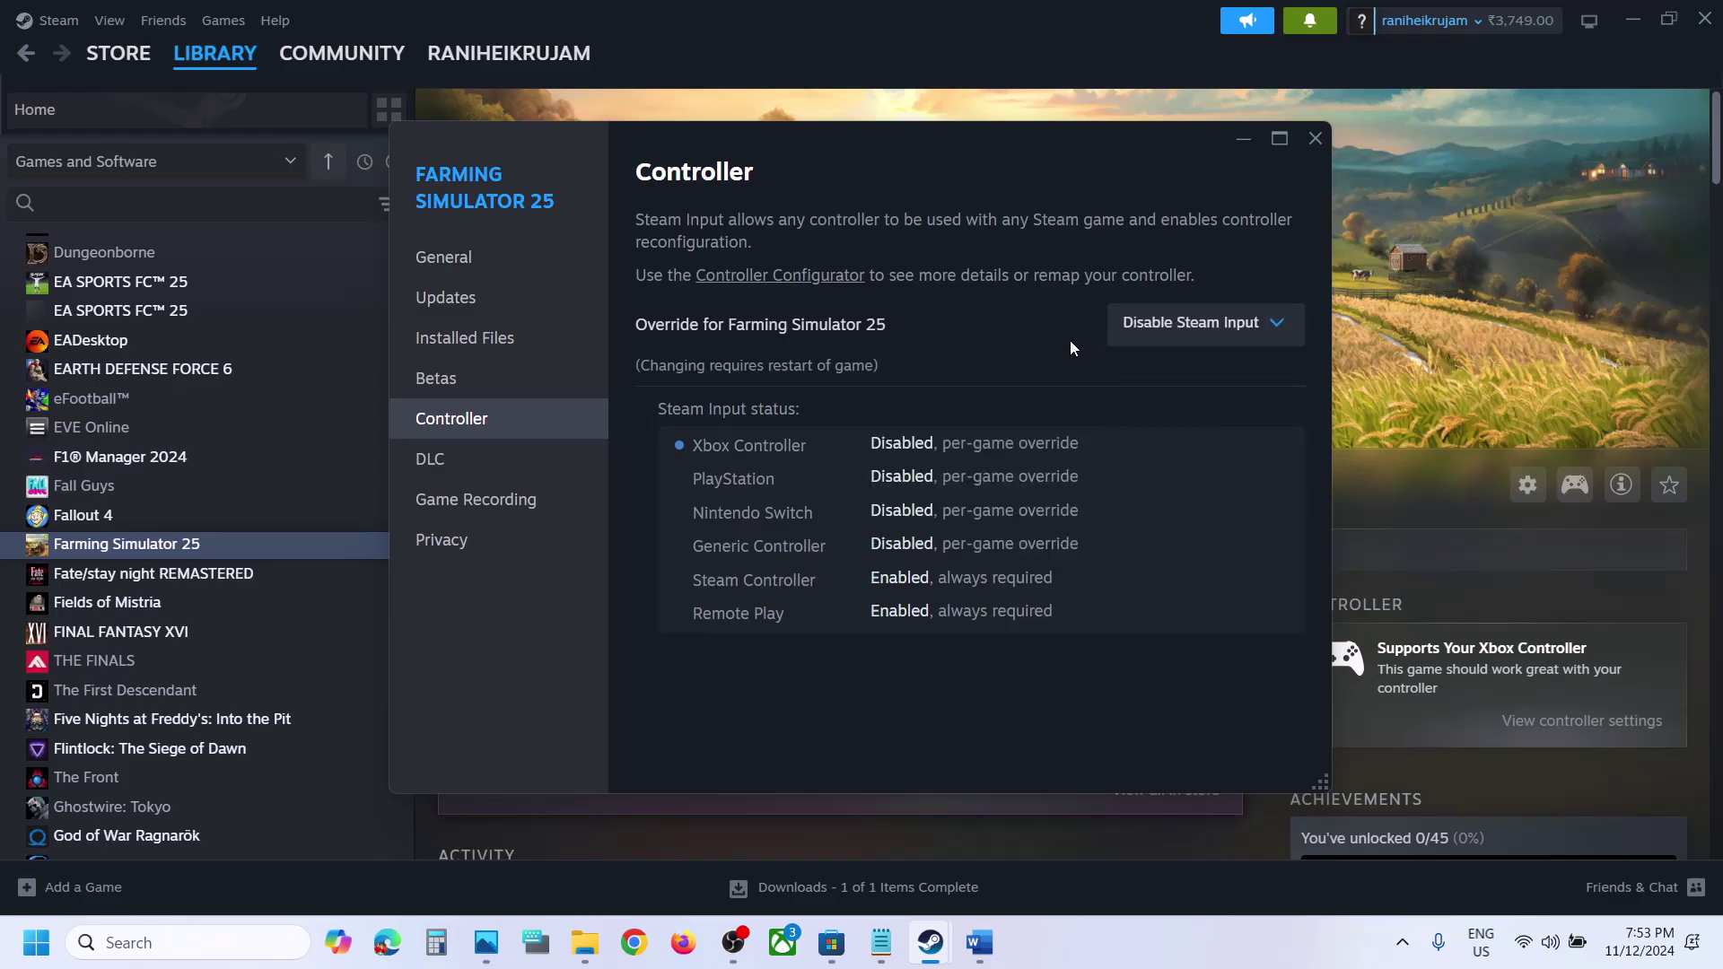
left_click(1314, 138)
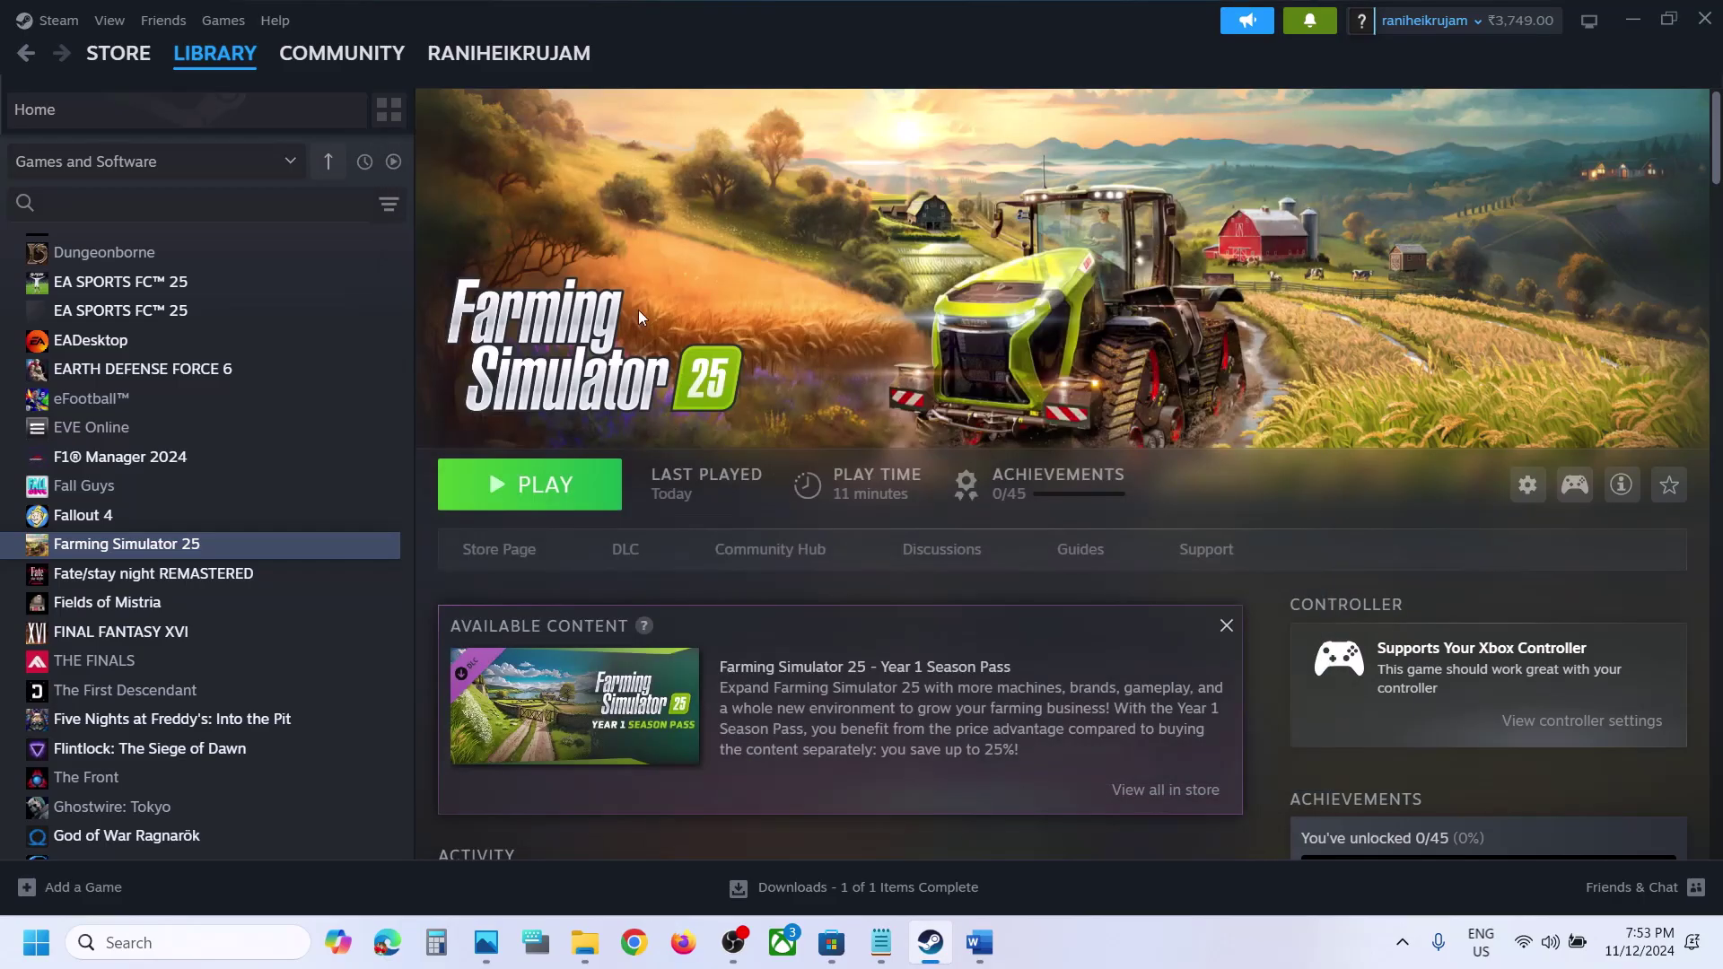
Reopen Controller properties and set the Steam Input override to 'Use default settings'.
right_click(149, 546)
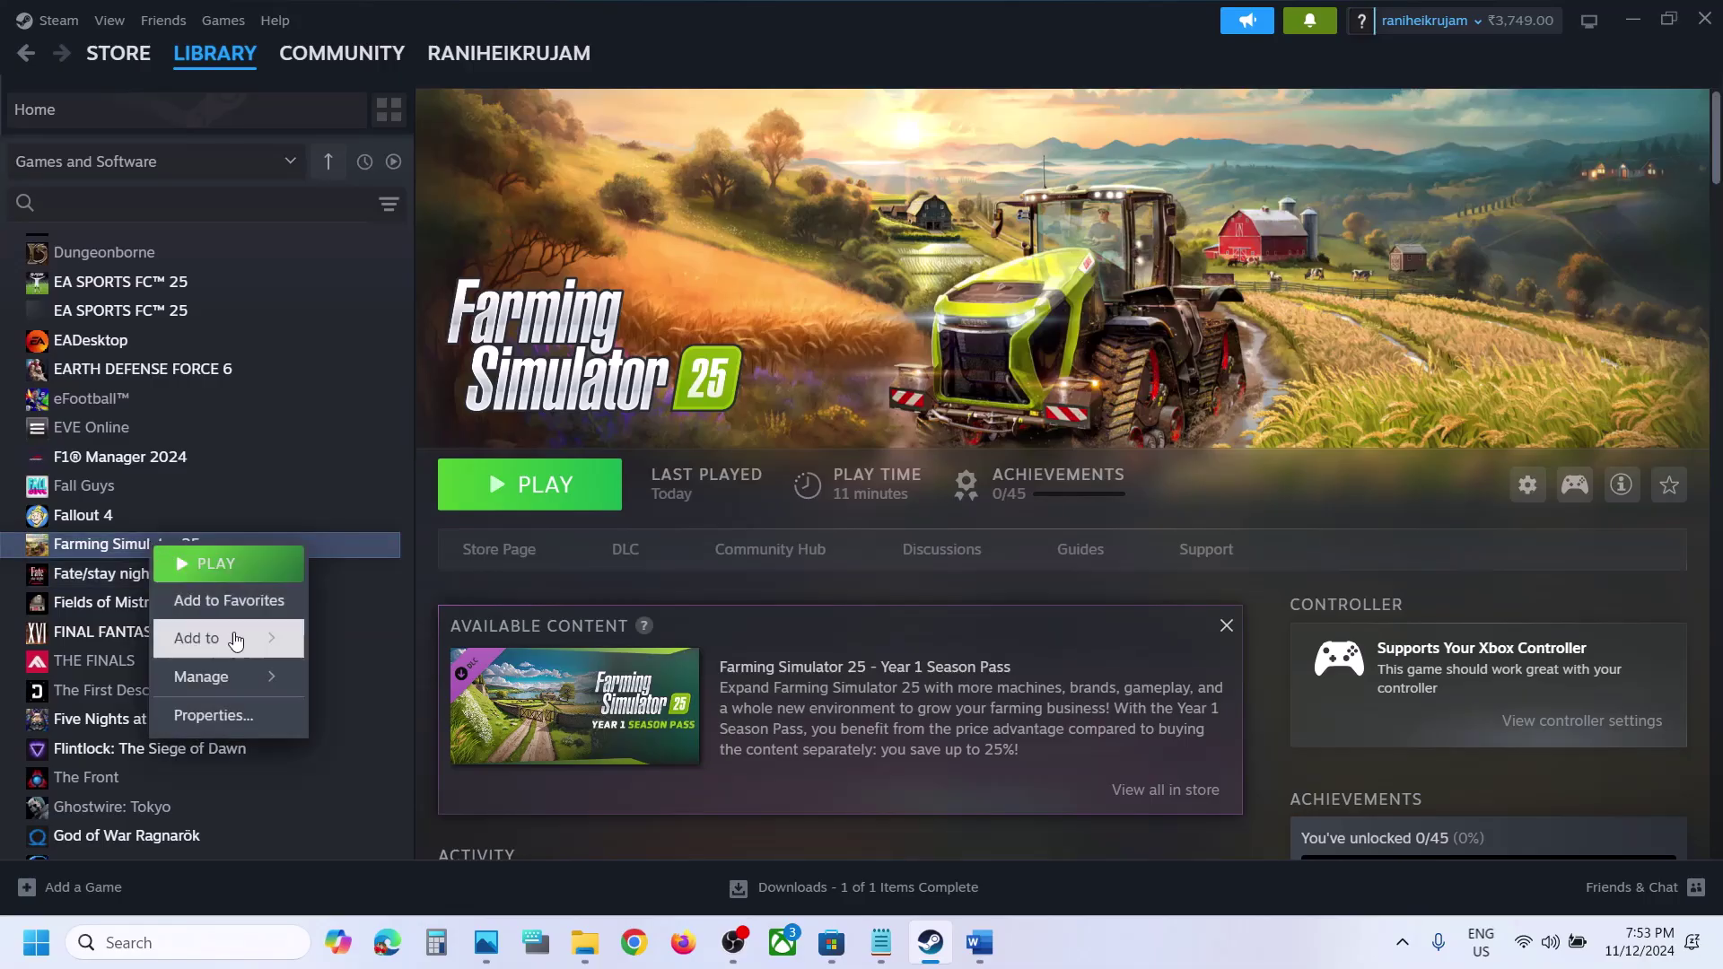
left_click(213, 715)
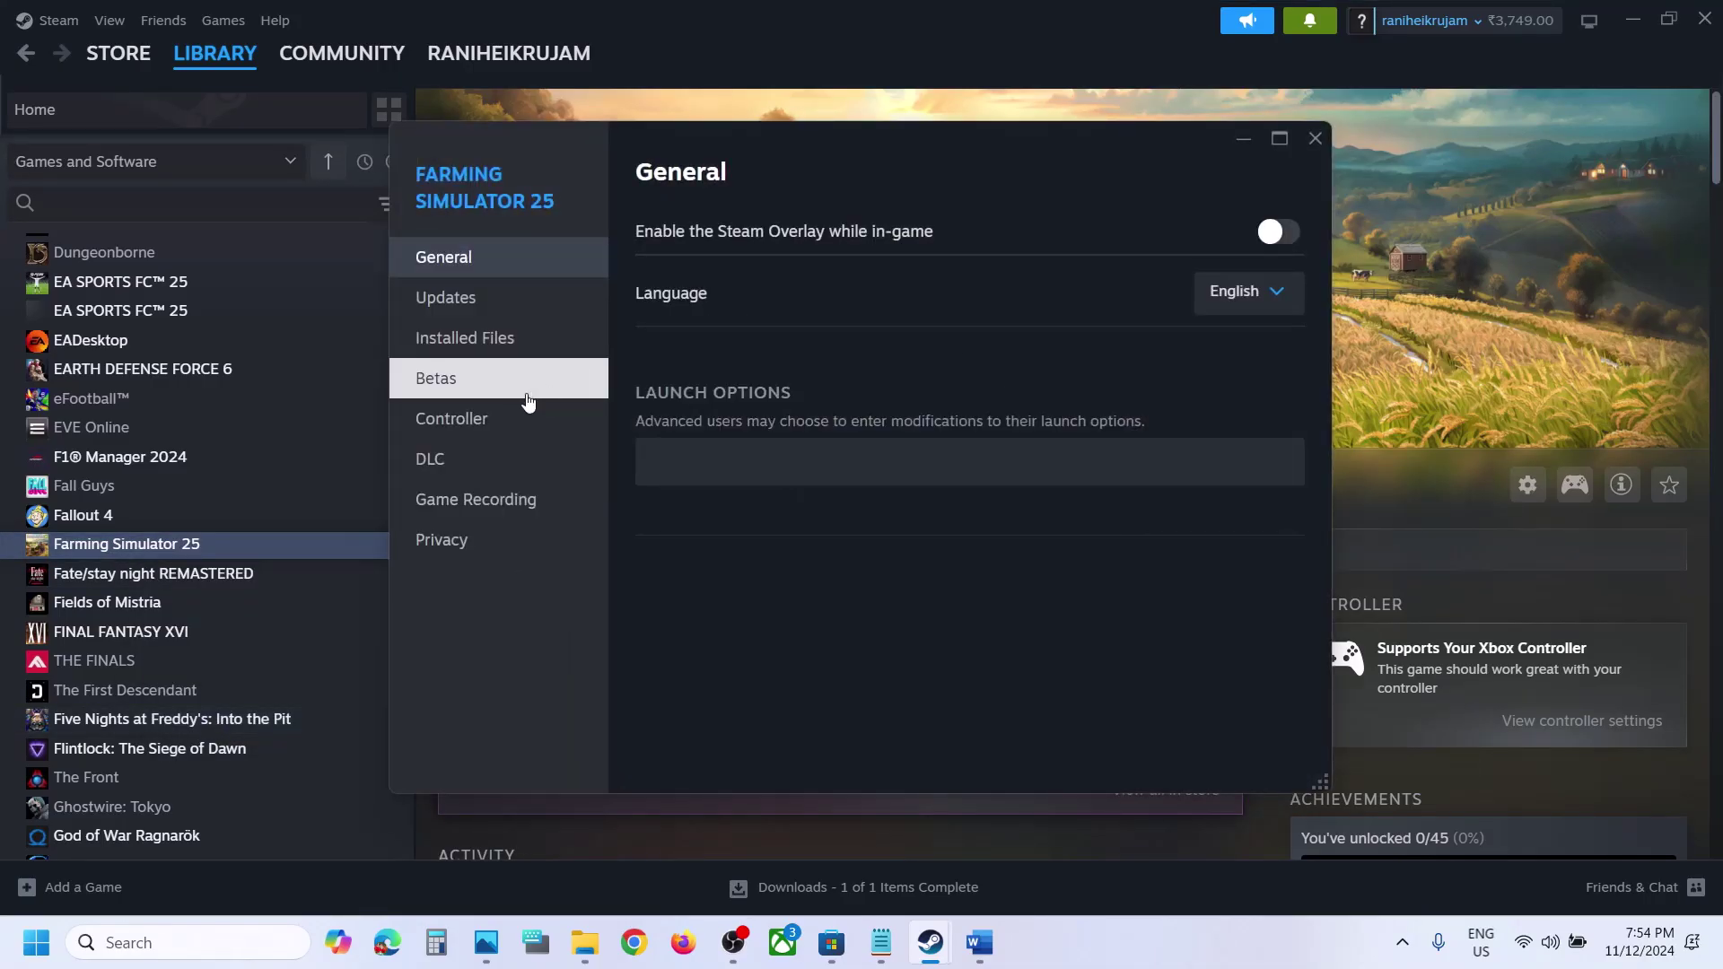
left_click(476, 418)
left_click(1256, 323)
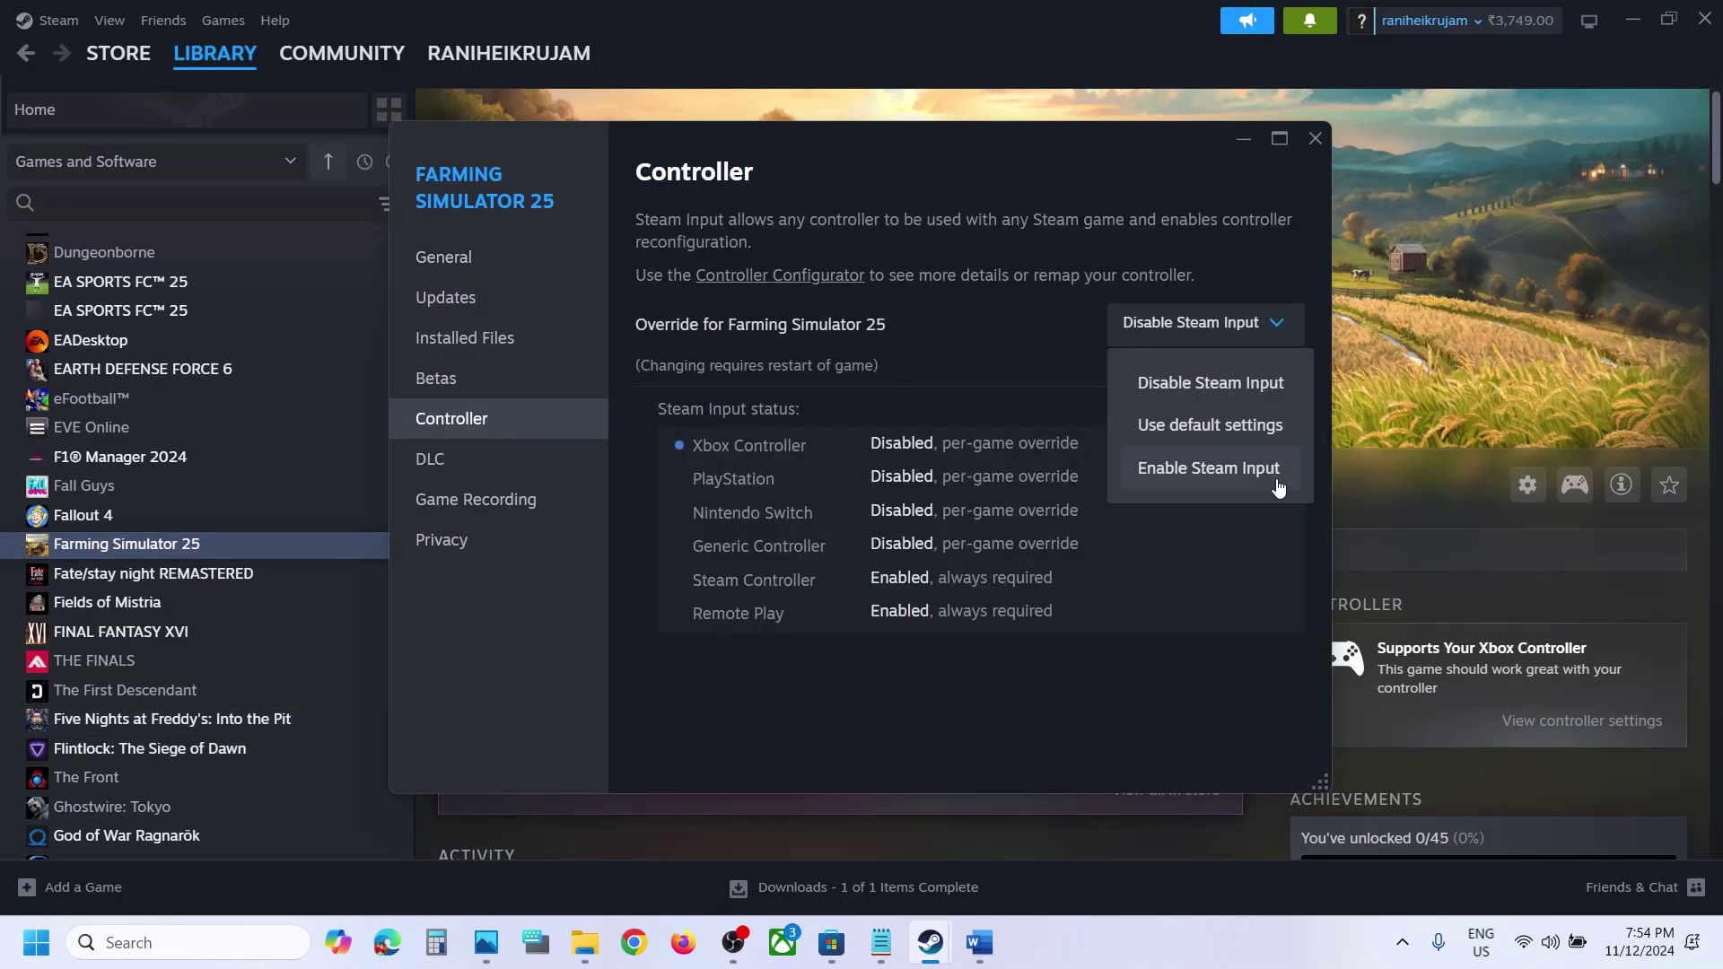
left_click(1222, 480)
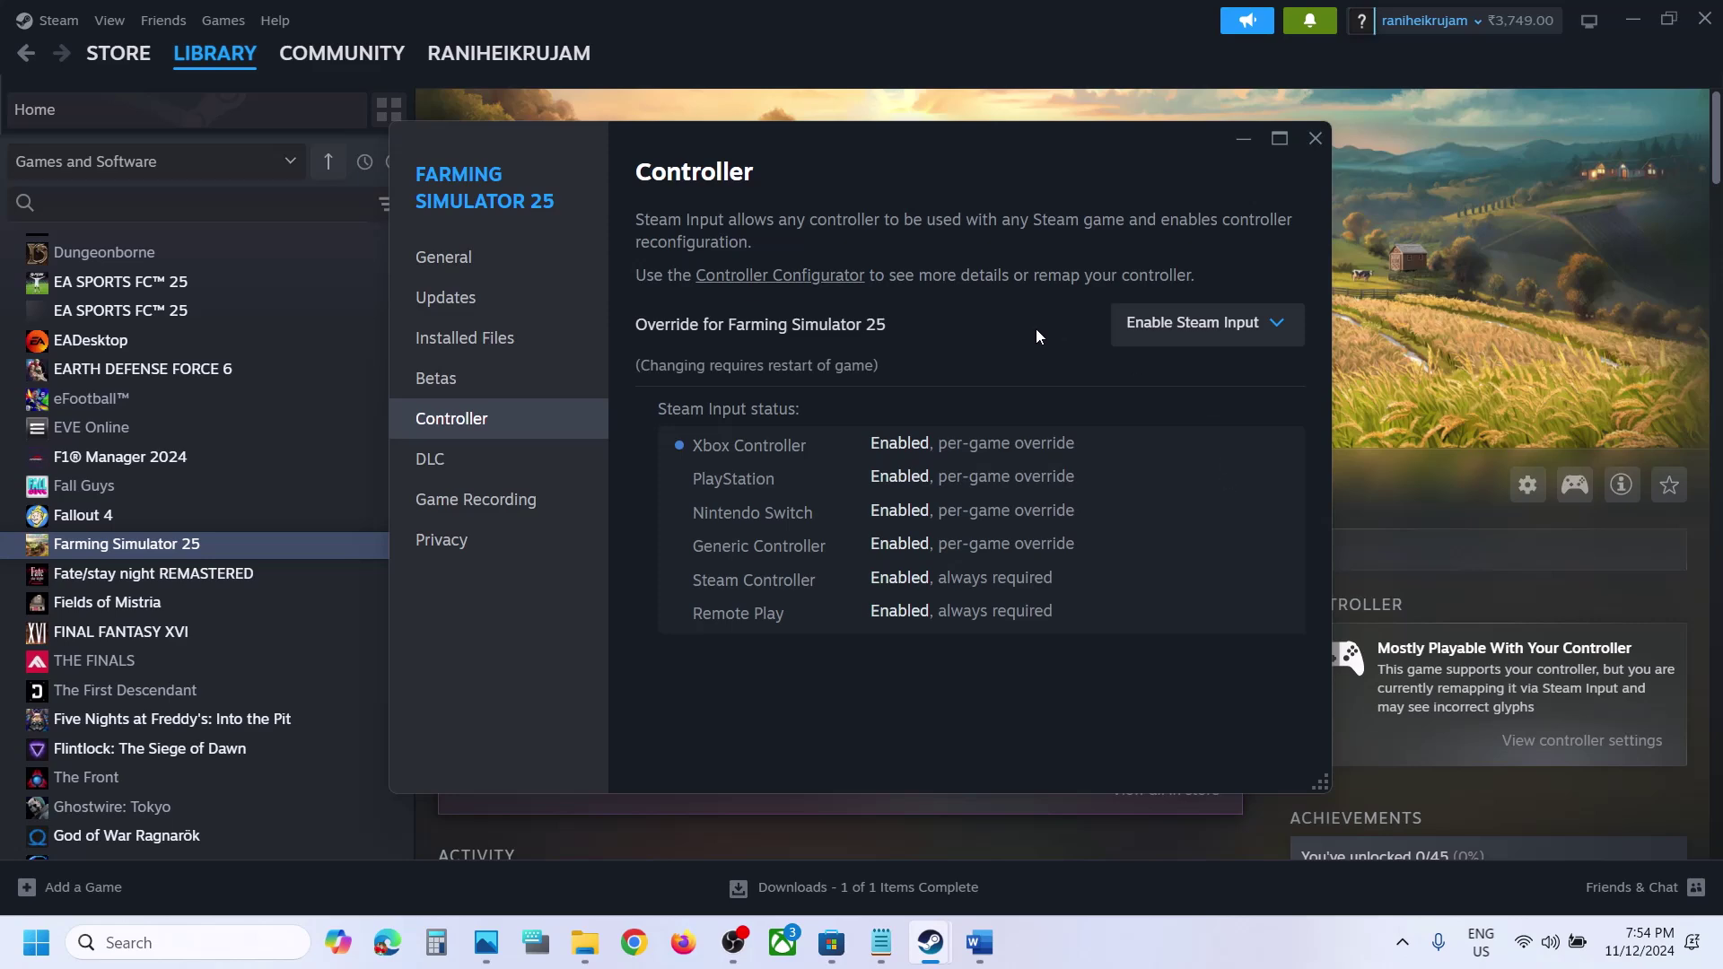
left_click(1228, 333)
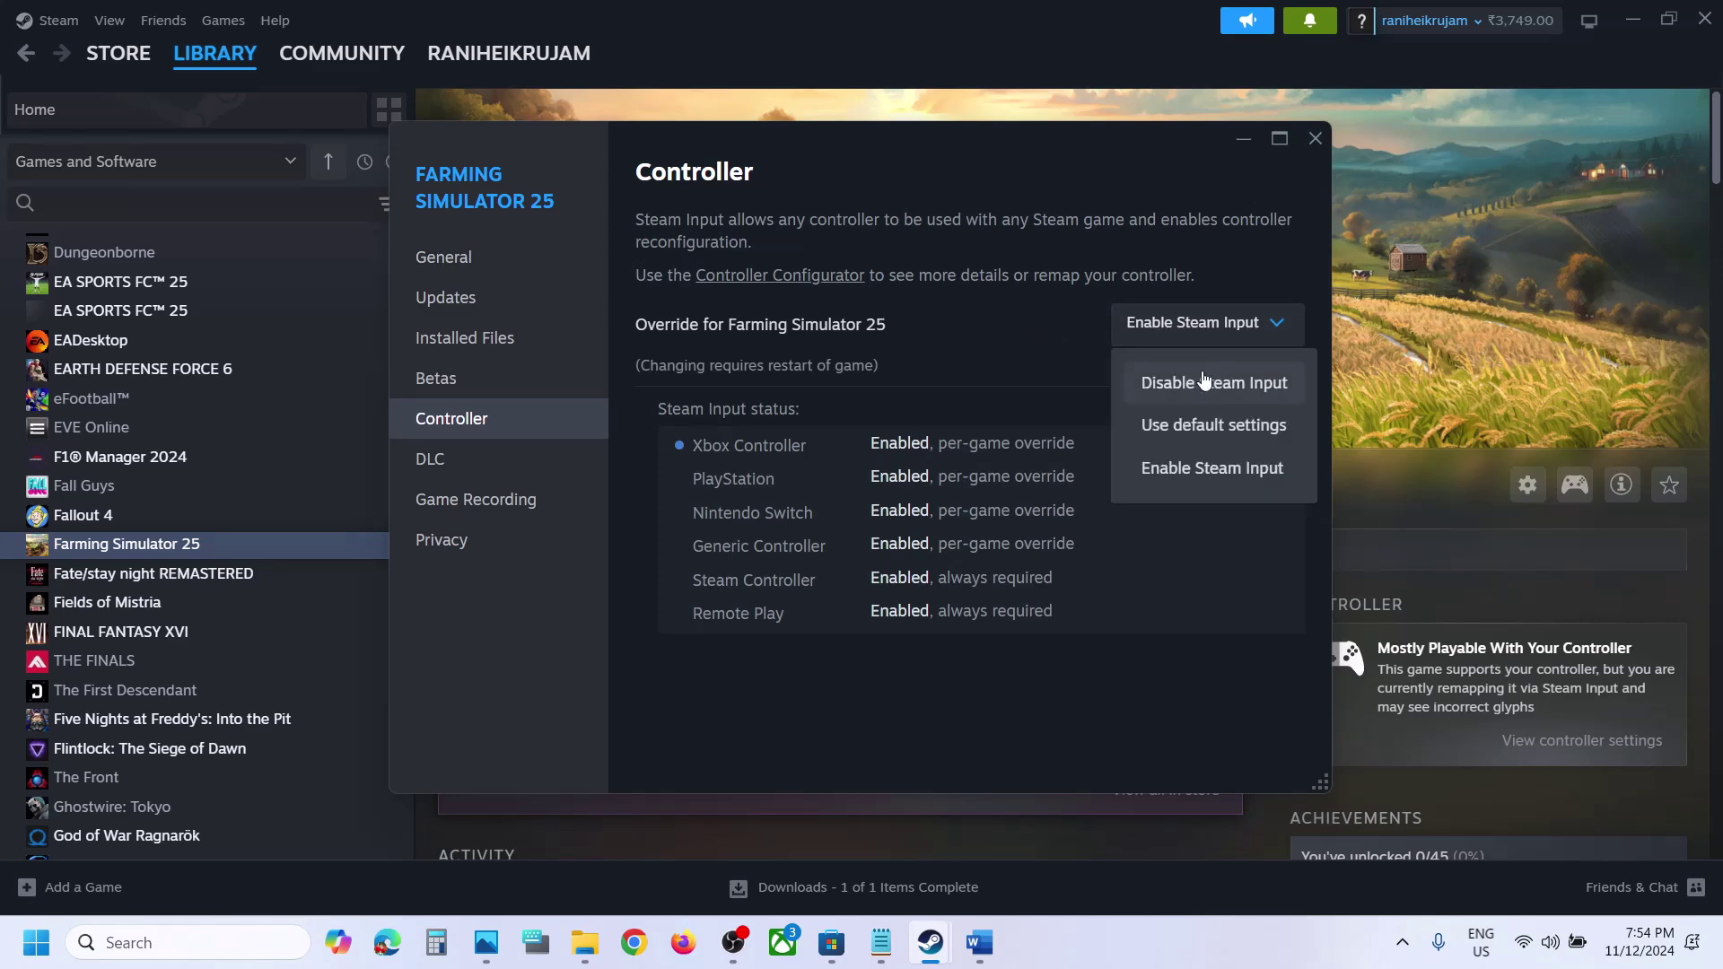
left_click(1200, 424)
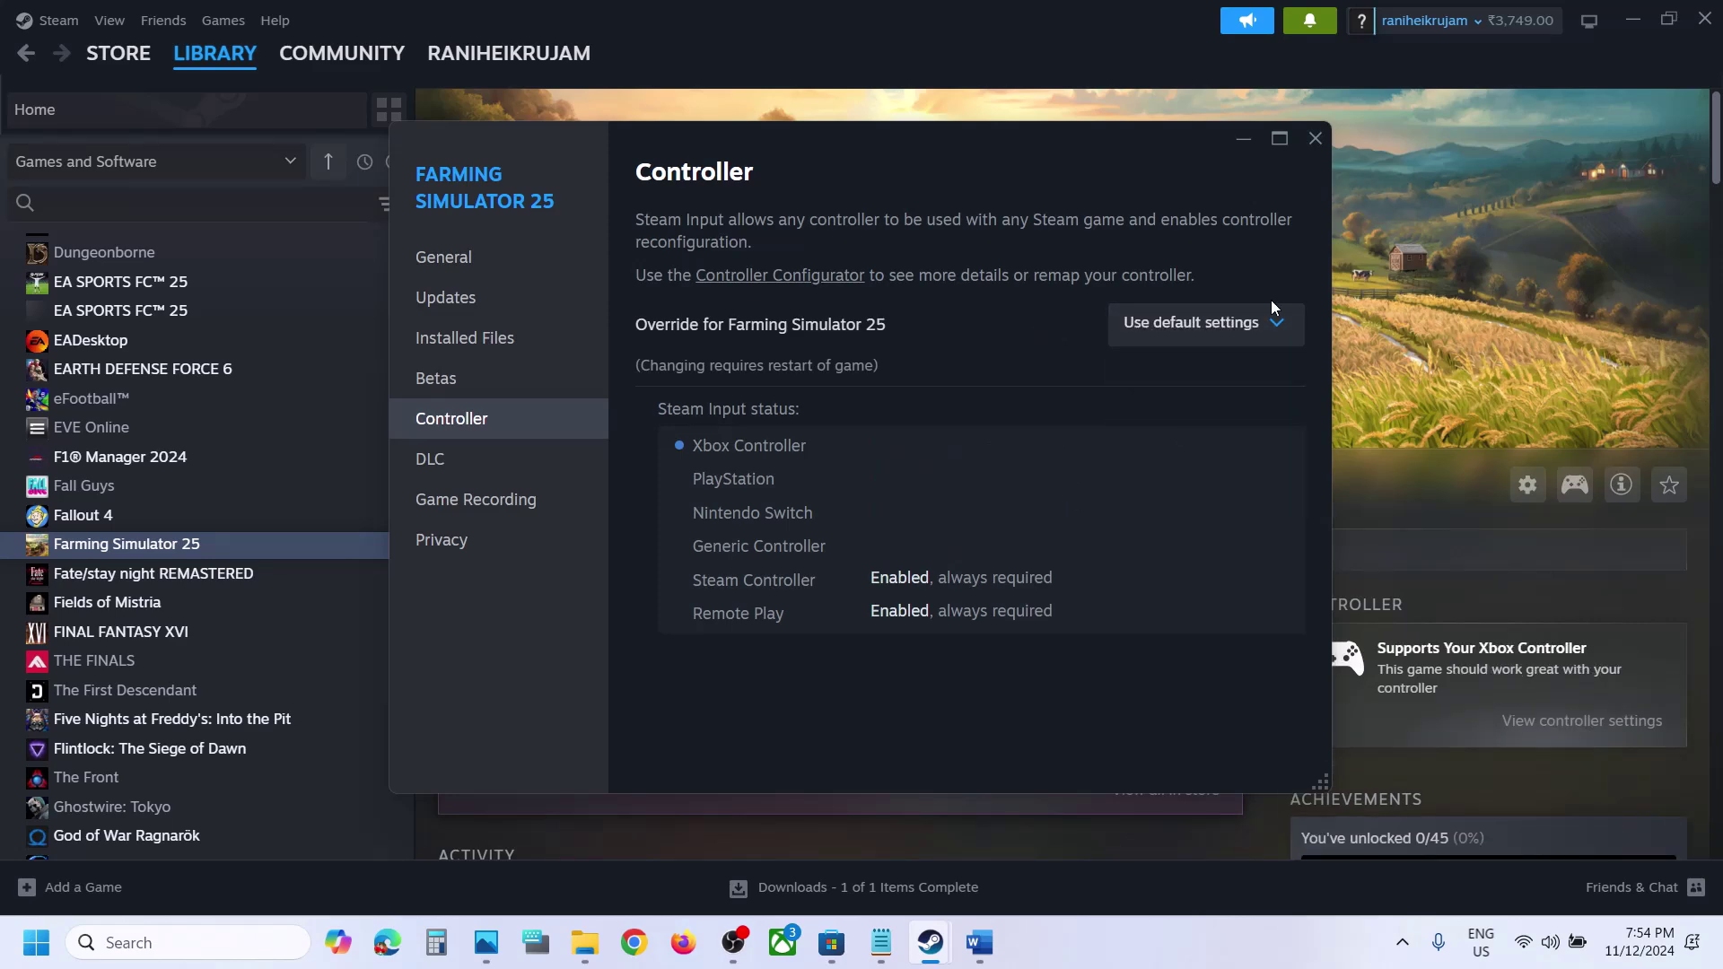
left_click(1316, 137)
left_click(976, 959)
Scroll Word to Step 5, highlight 'Add the game to Steam', then return to Steam.
scroll(576, 670, "down", 5)
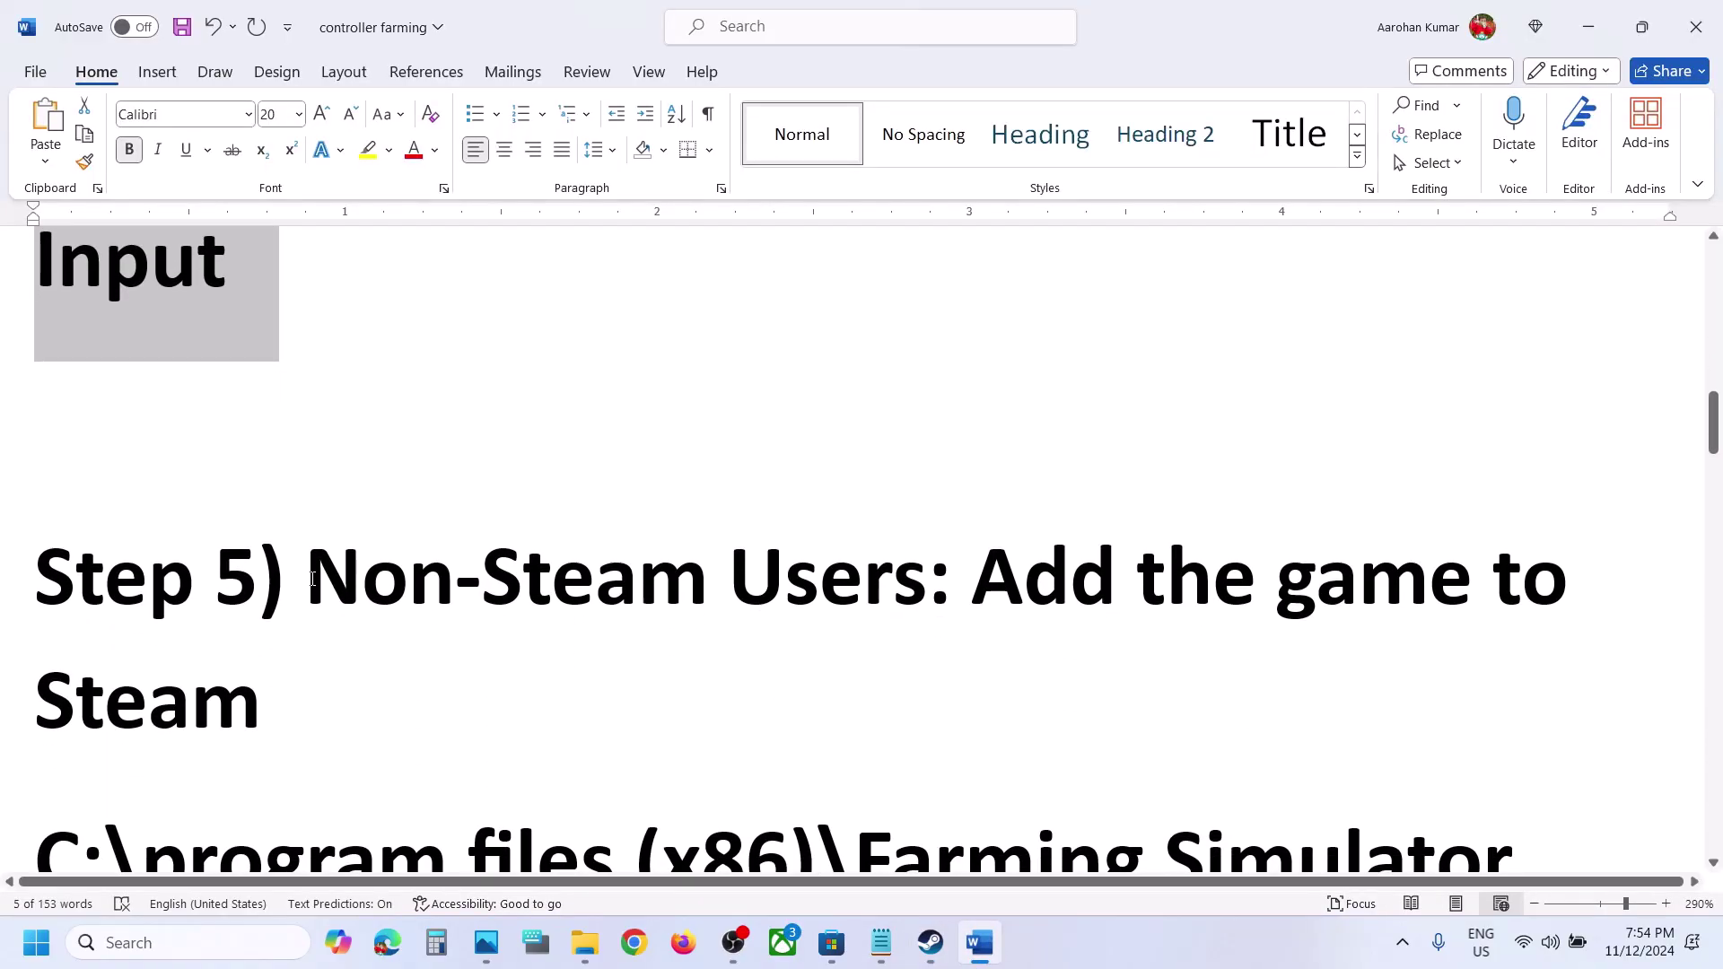
left_click_drag(306, 578, 924, 583)
scroll(900, 596, "down", 3)
left_click_drag(972, 359, 310, 466)
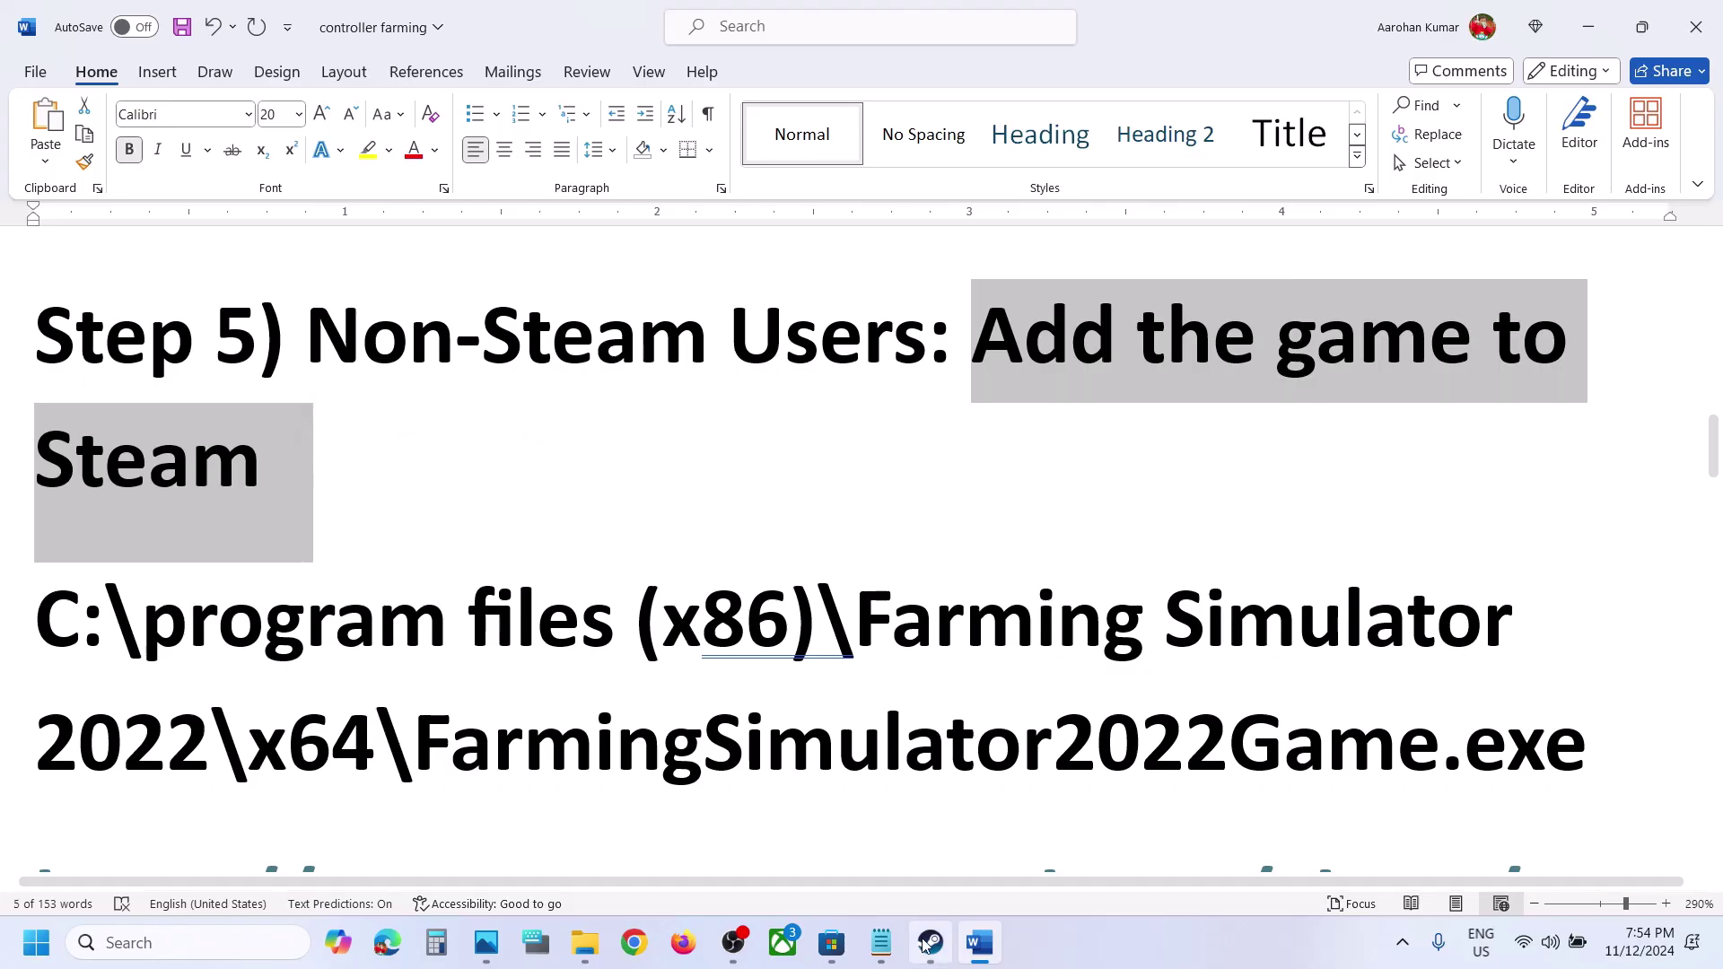
left_click(929, 942)
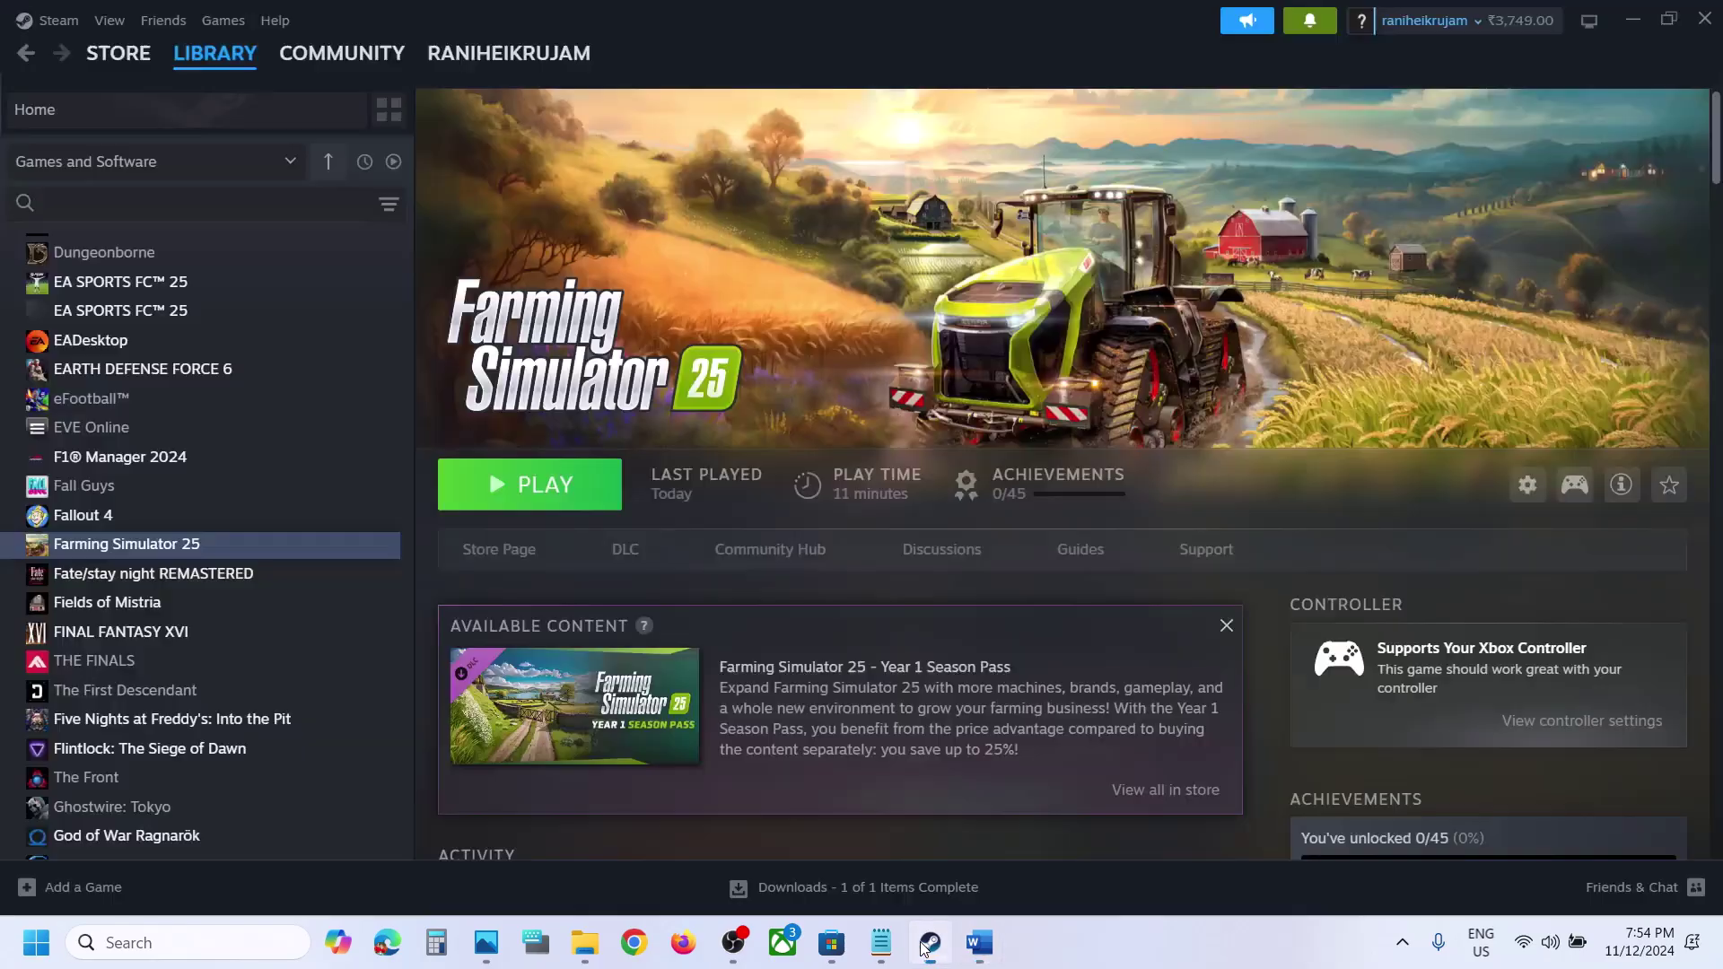
left_click(75, 894)
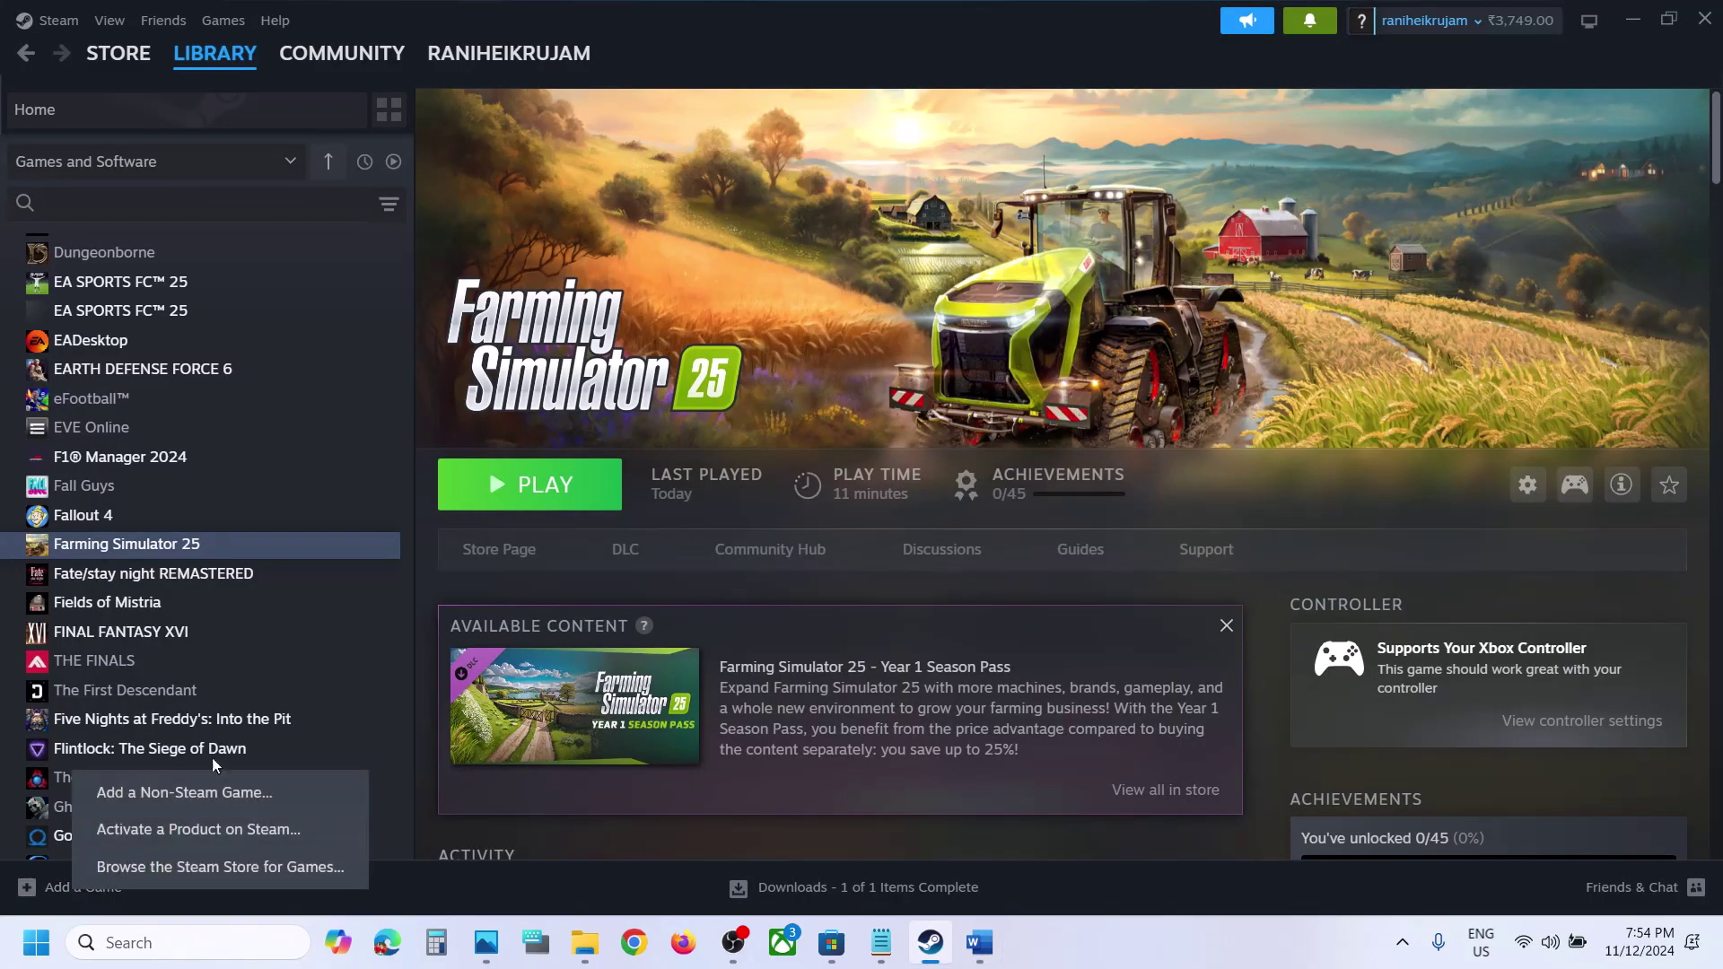
left_click(183, 801)
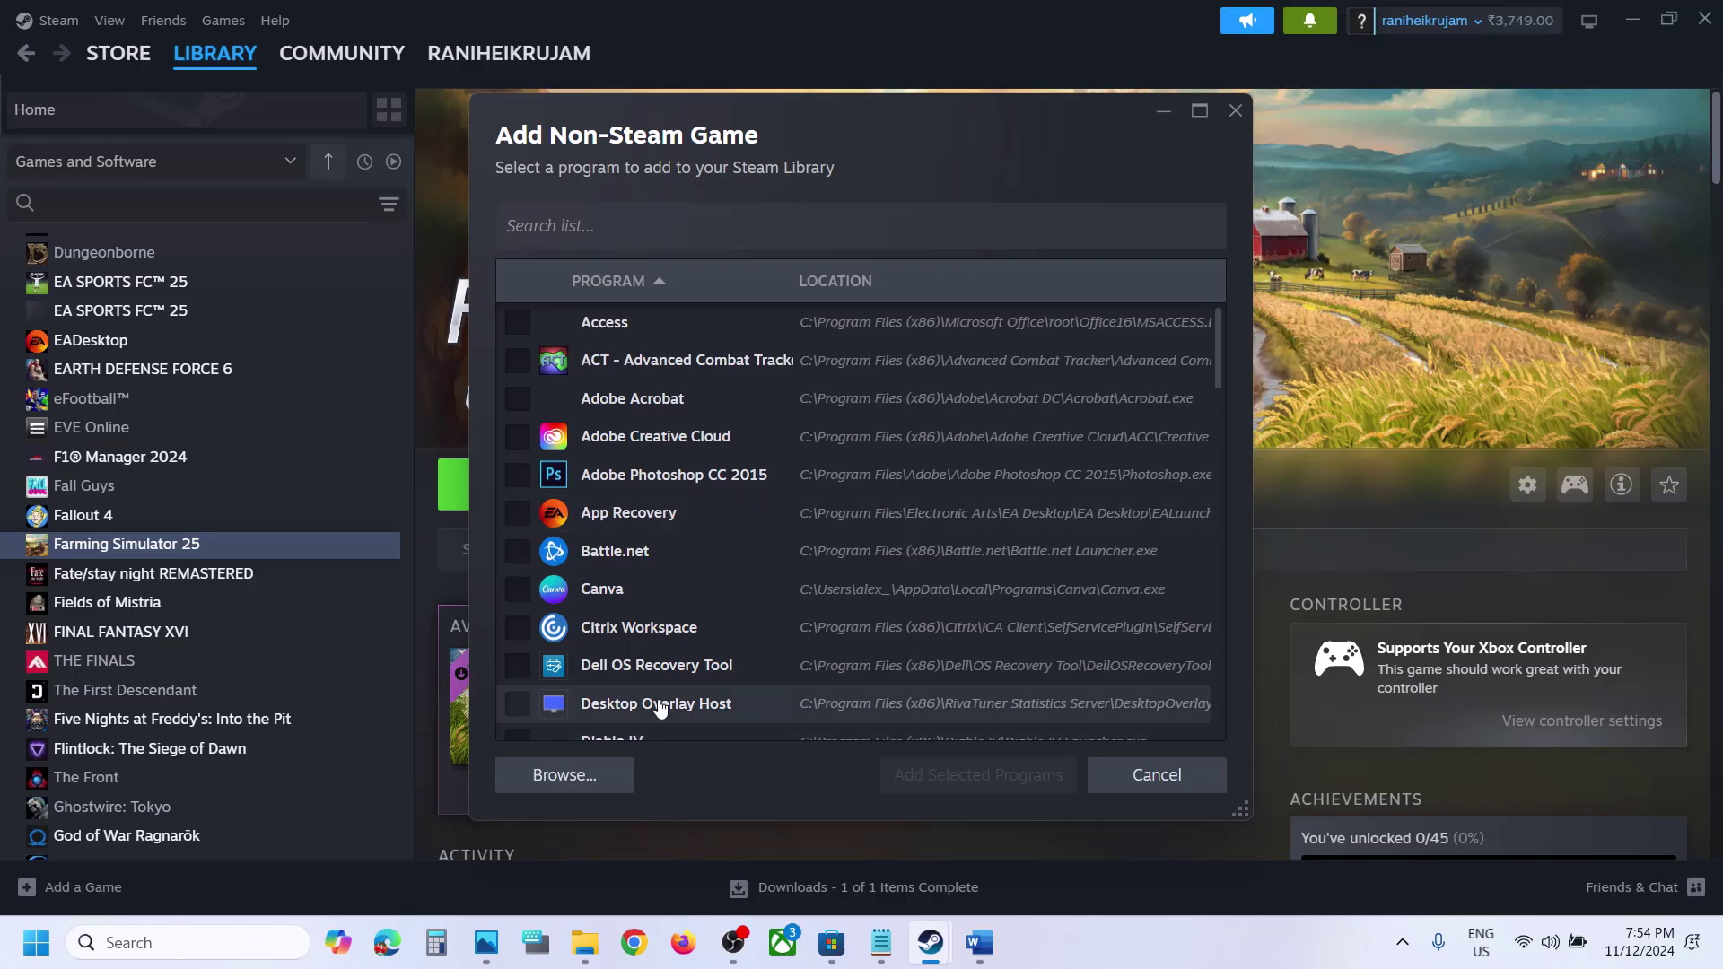
left_click(566, 777)
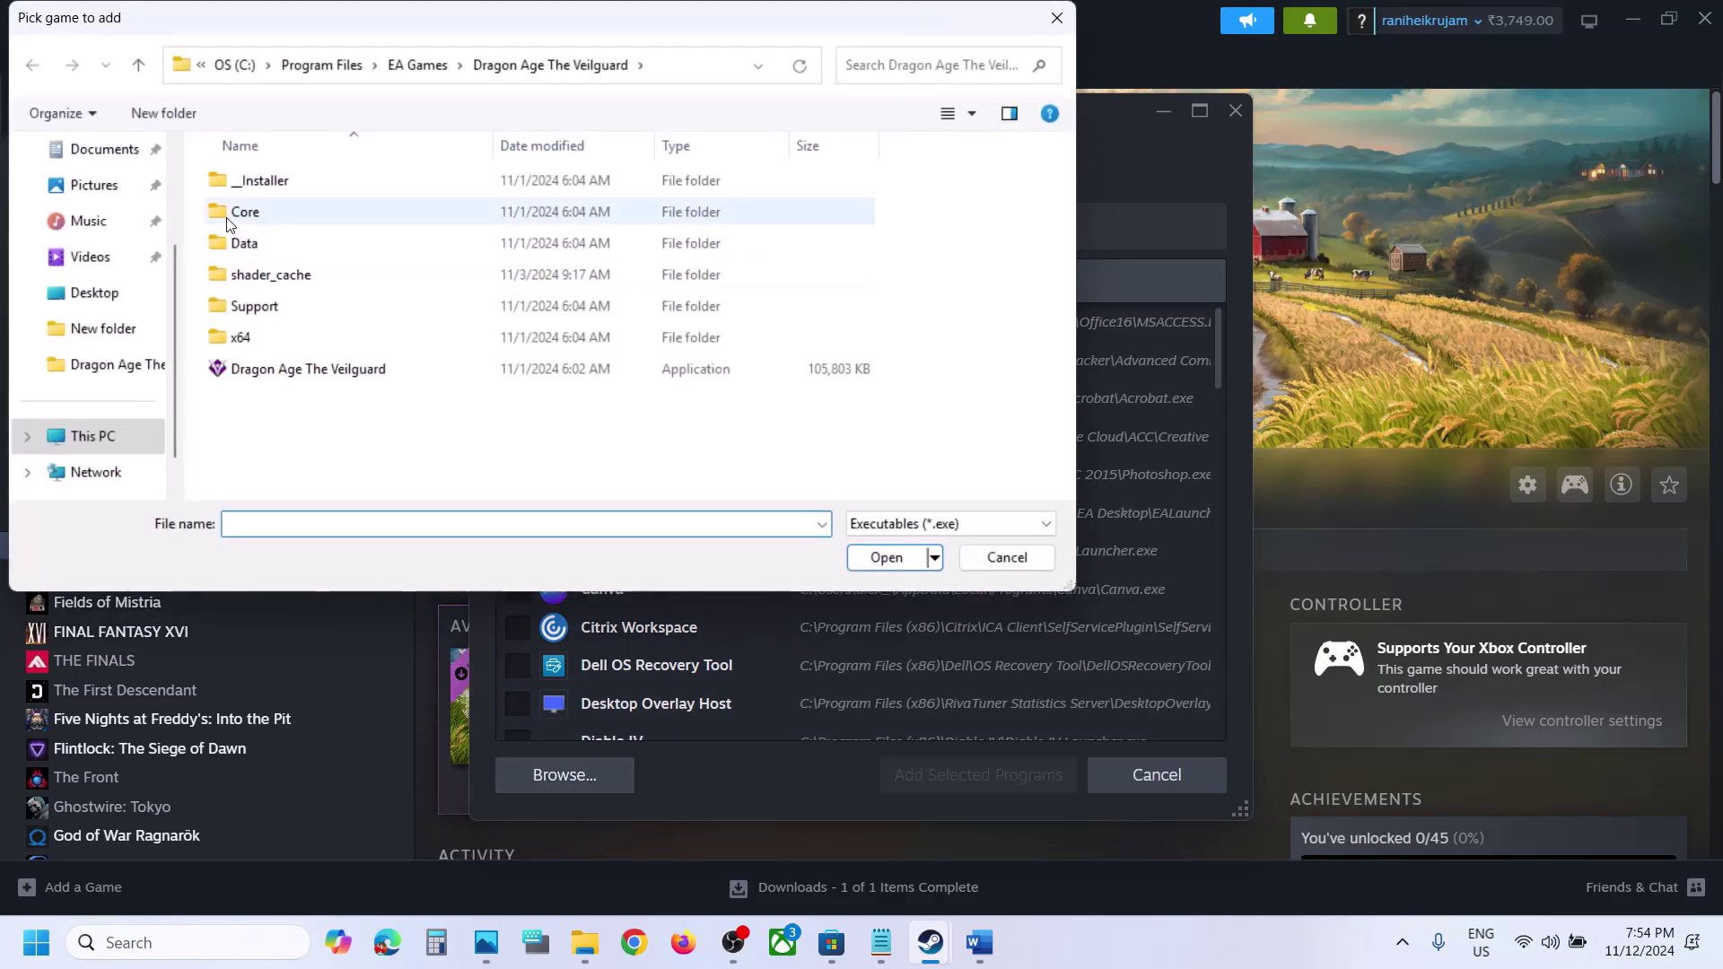
left_click(86, 438)
double_click(306, 214)
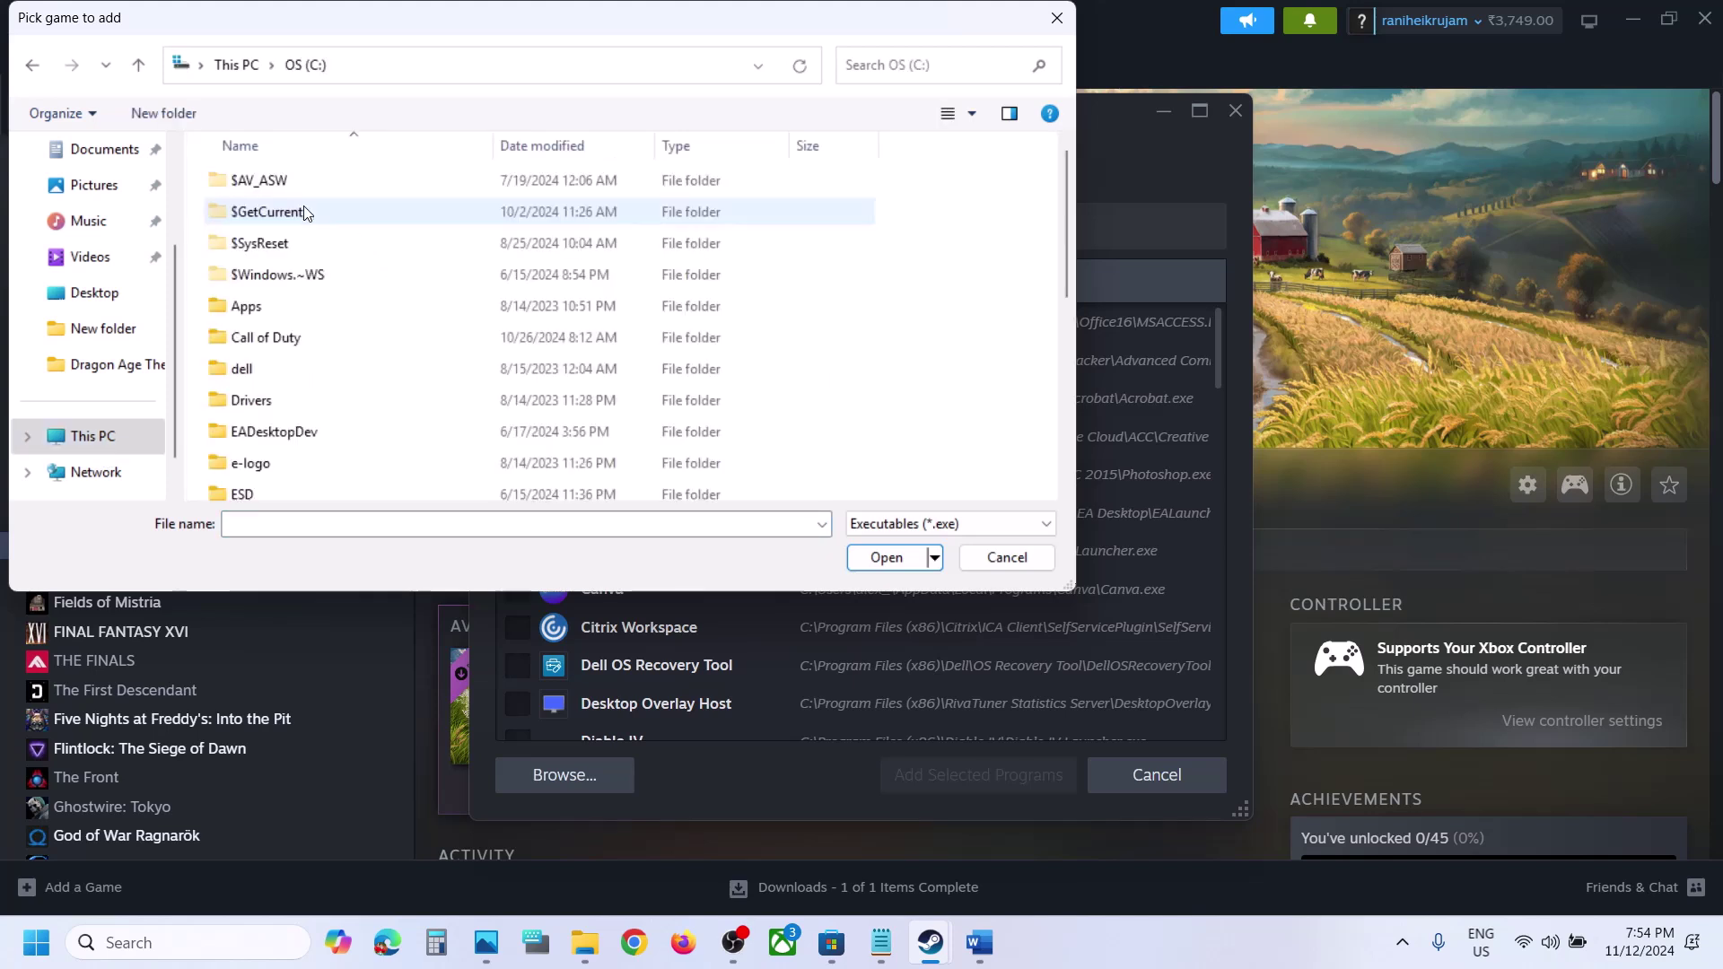
scroll(305, 211, "down", 3)
left_click(326, 236)
double_click(327, 236)
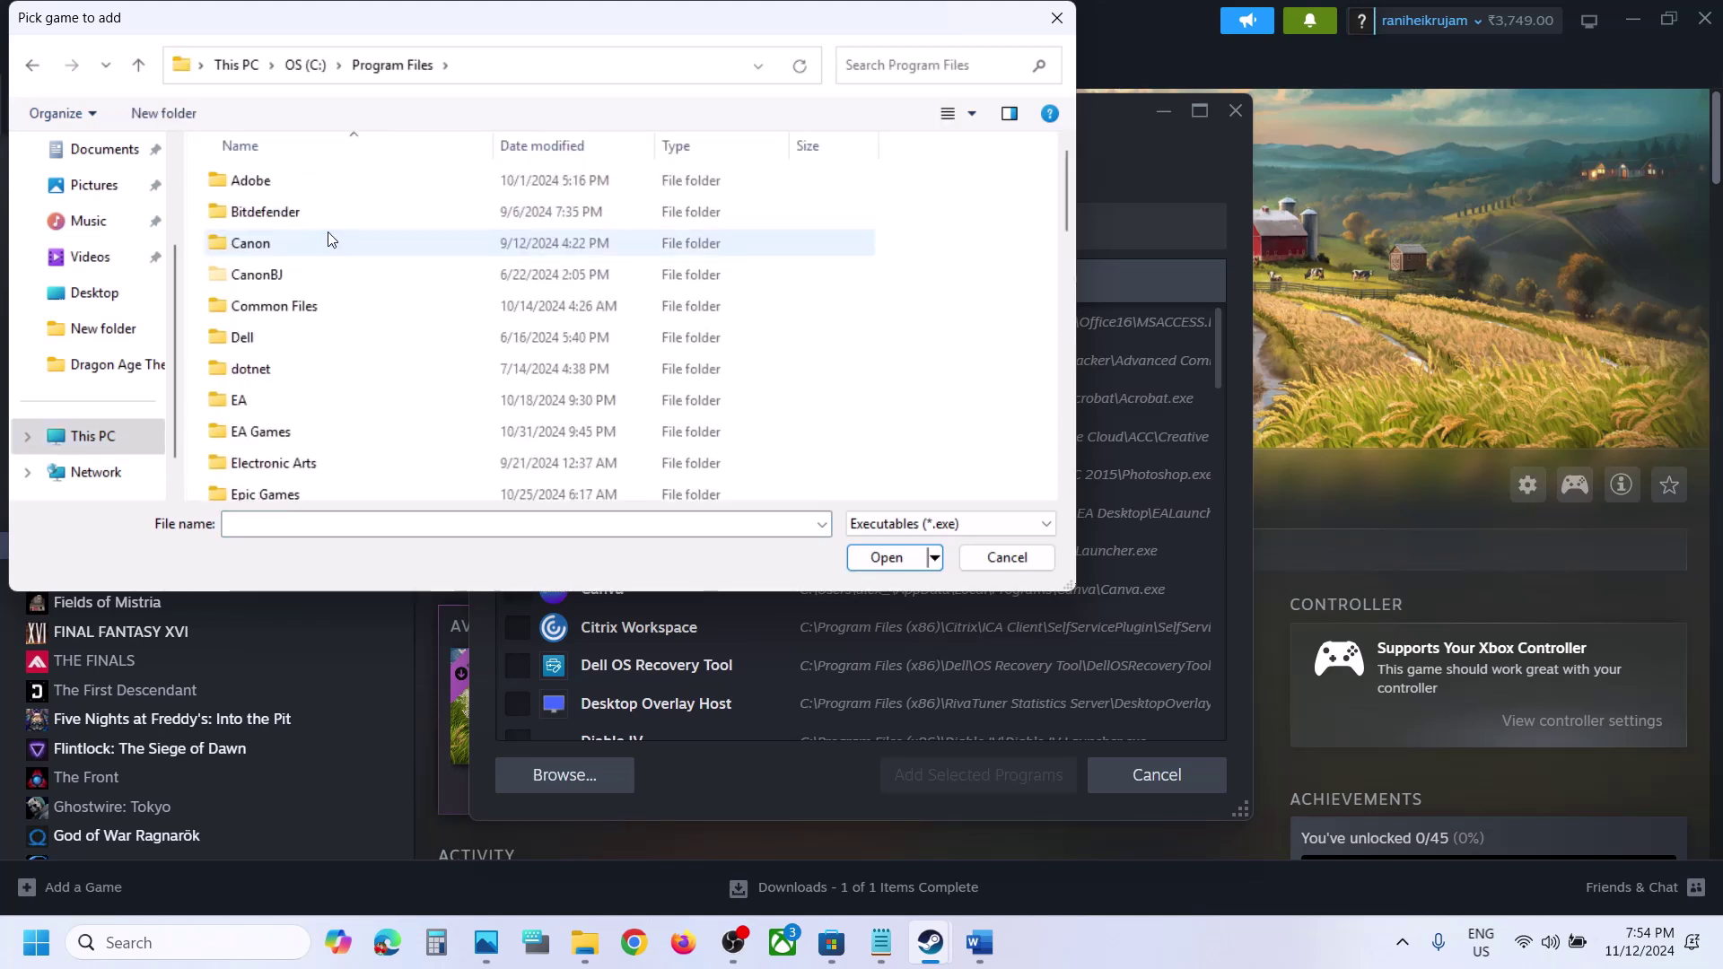
scroll(318, 332, "down", 1)
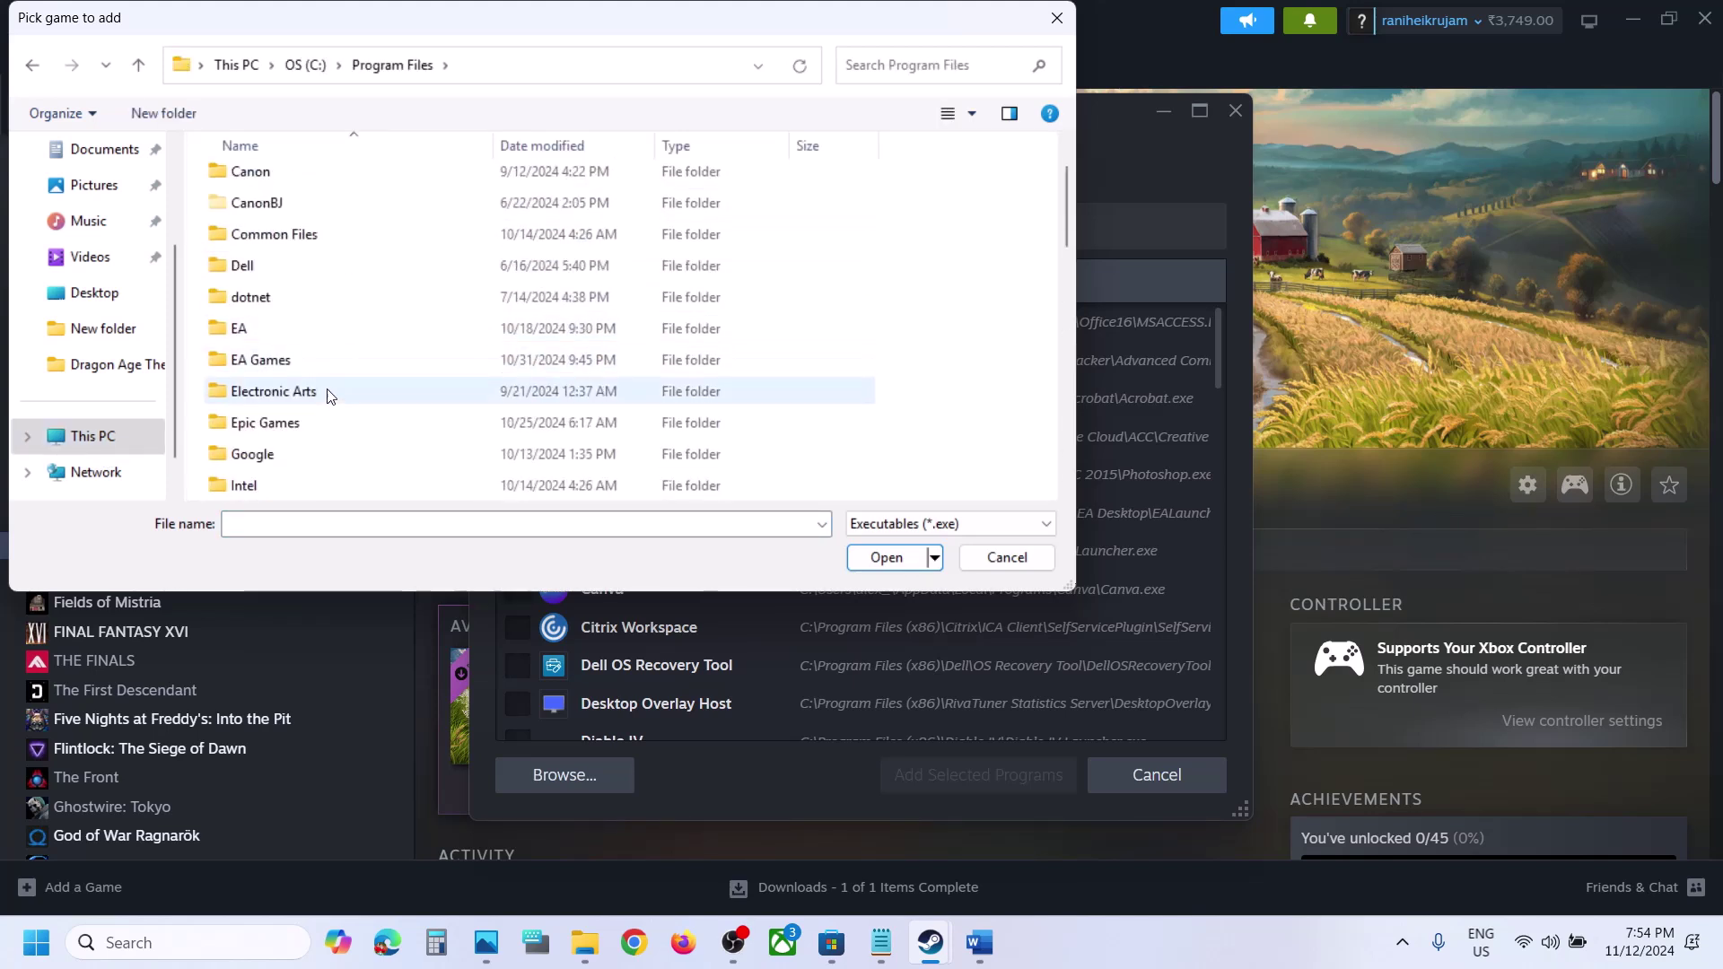
double_click(305, 423)
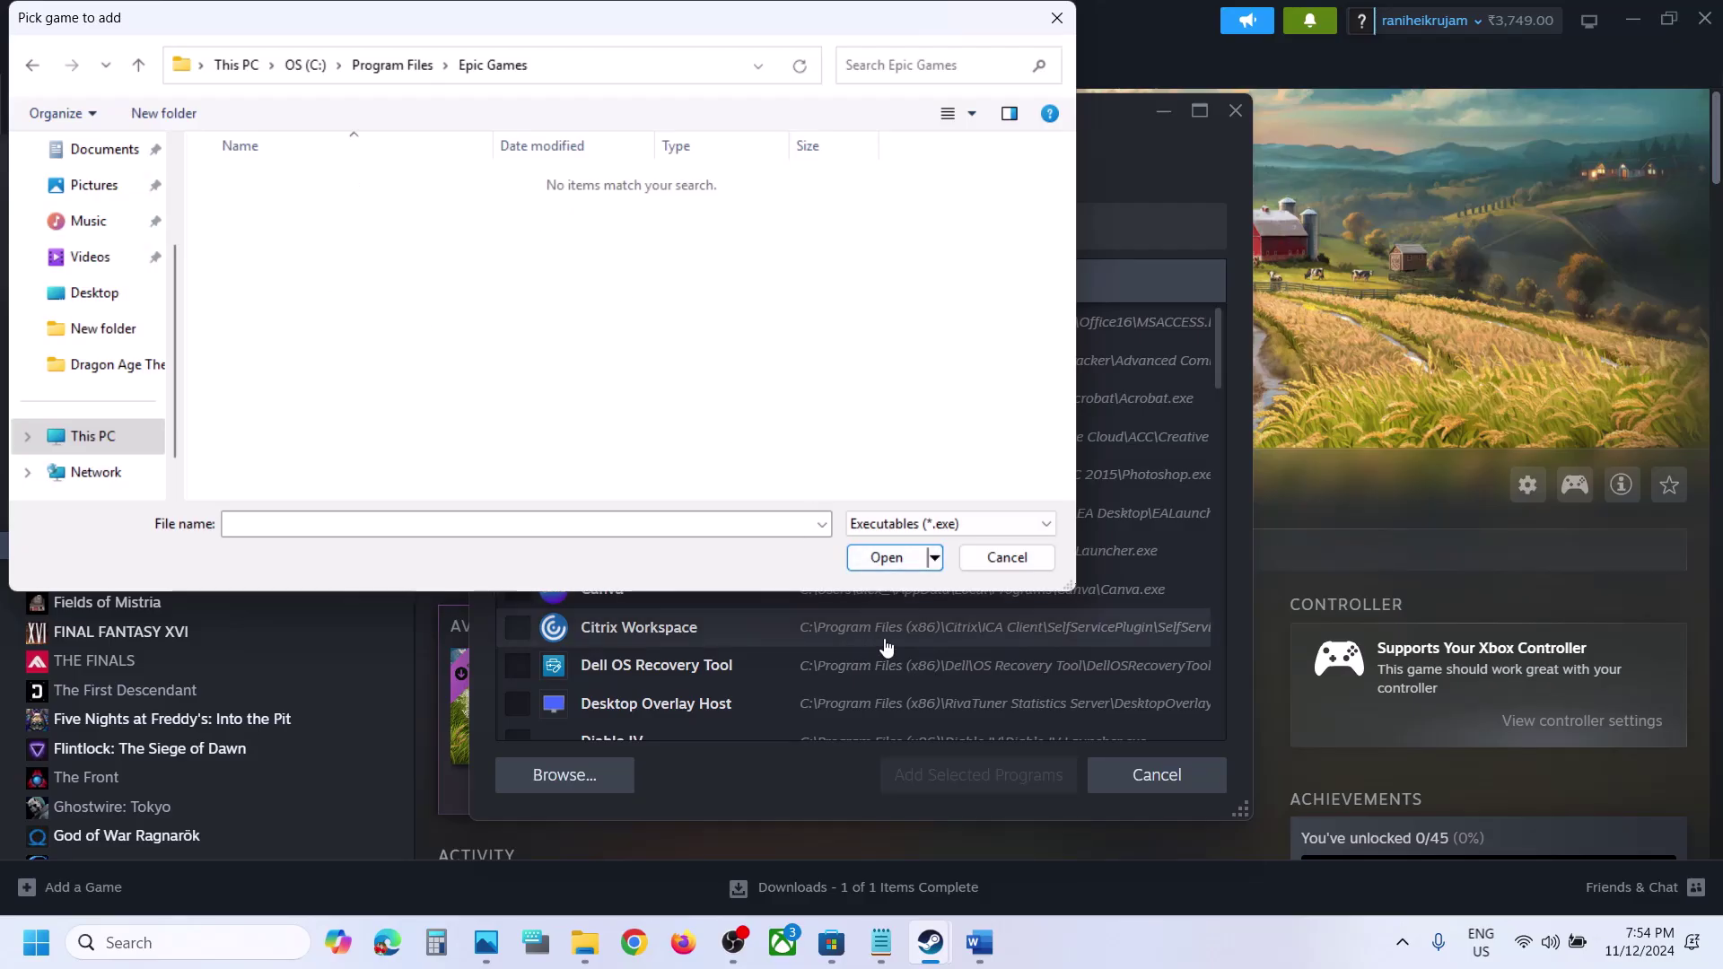
left_click(1060, 34)
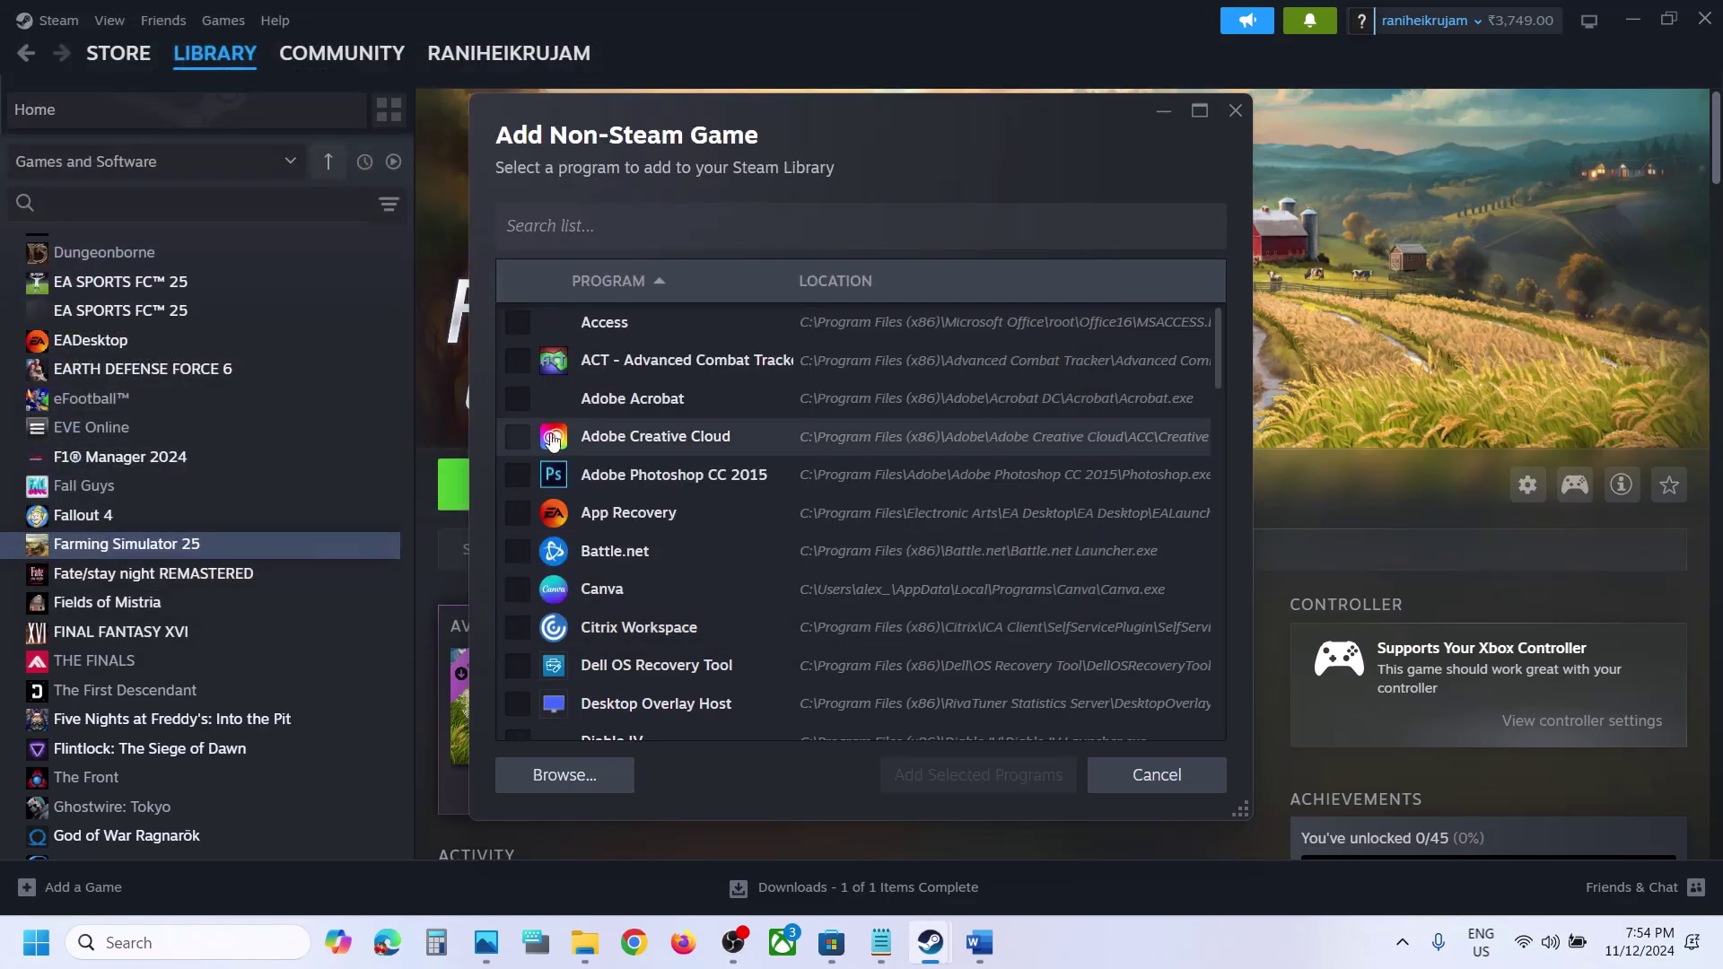
left_click(517, 552)
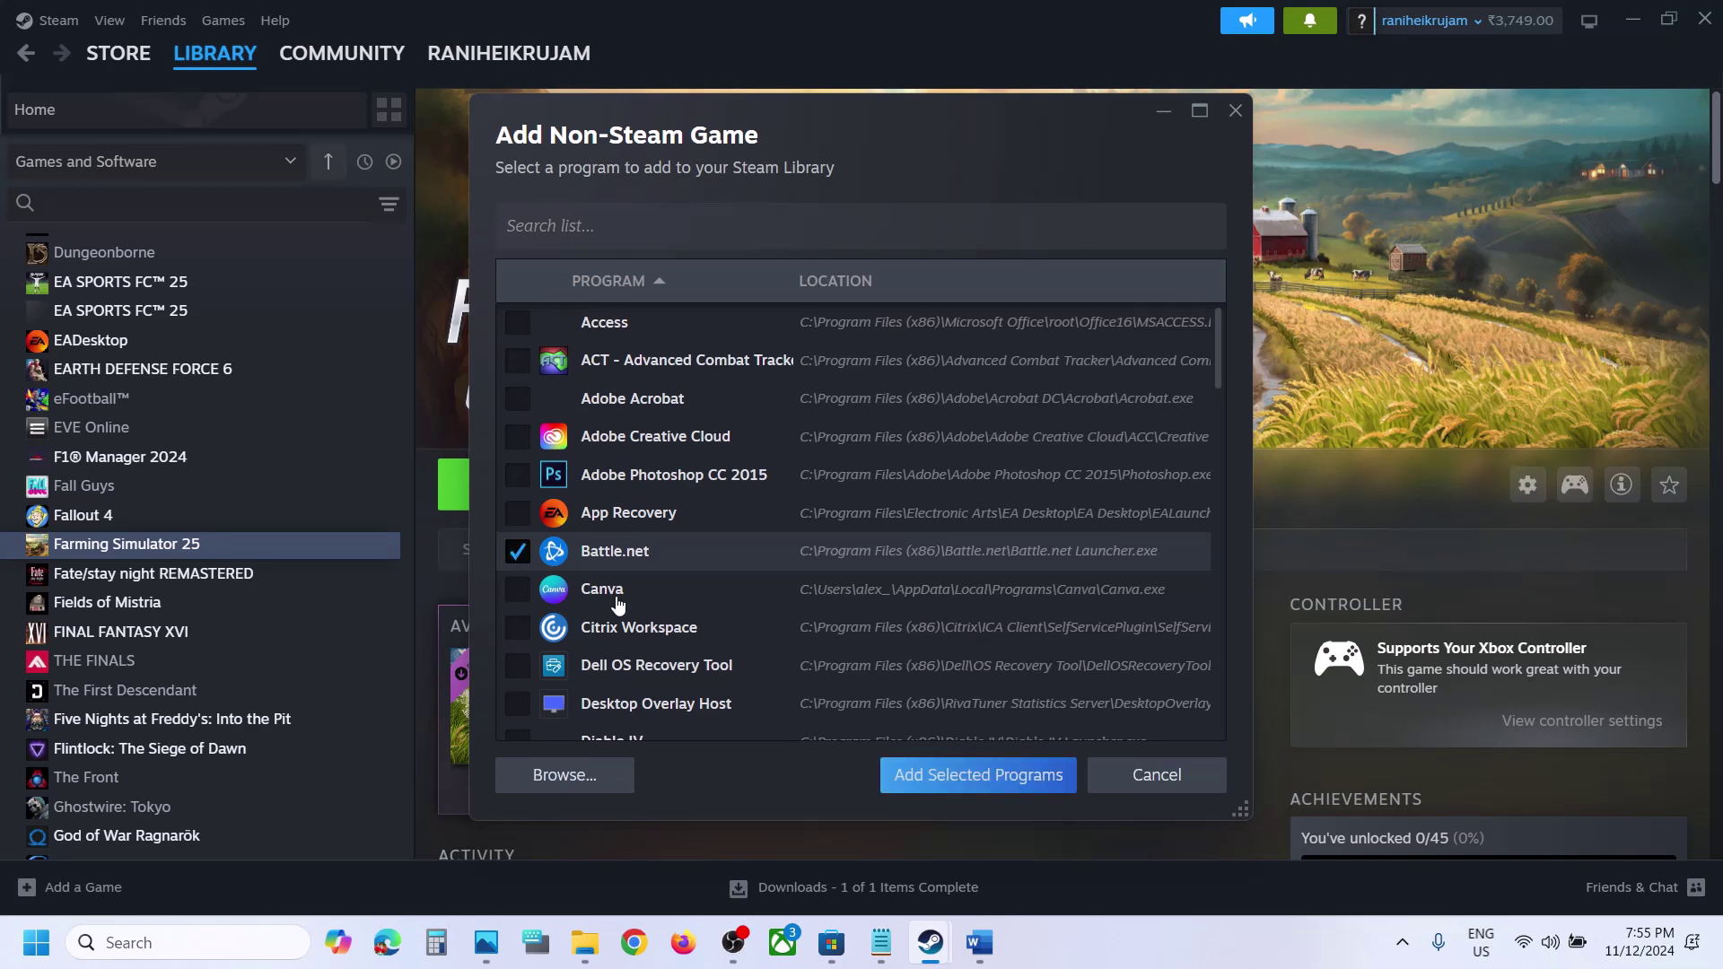
left_click(1159, 788)
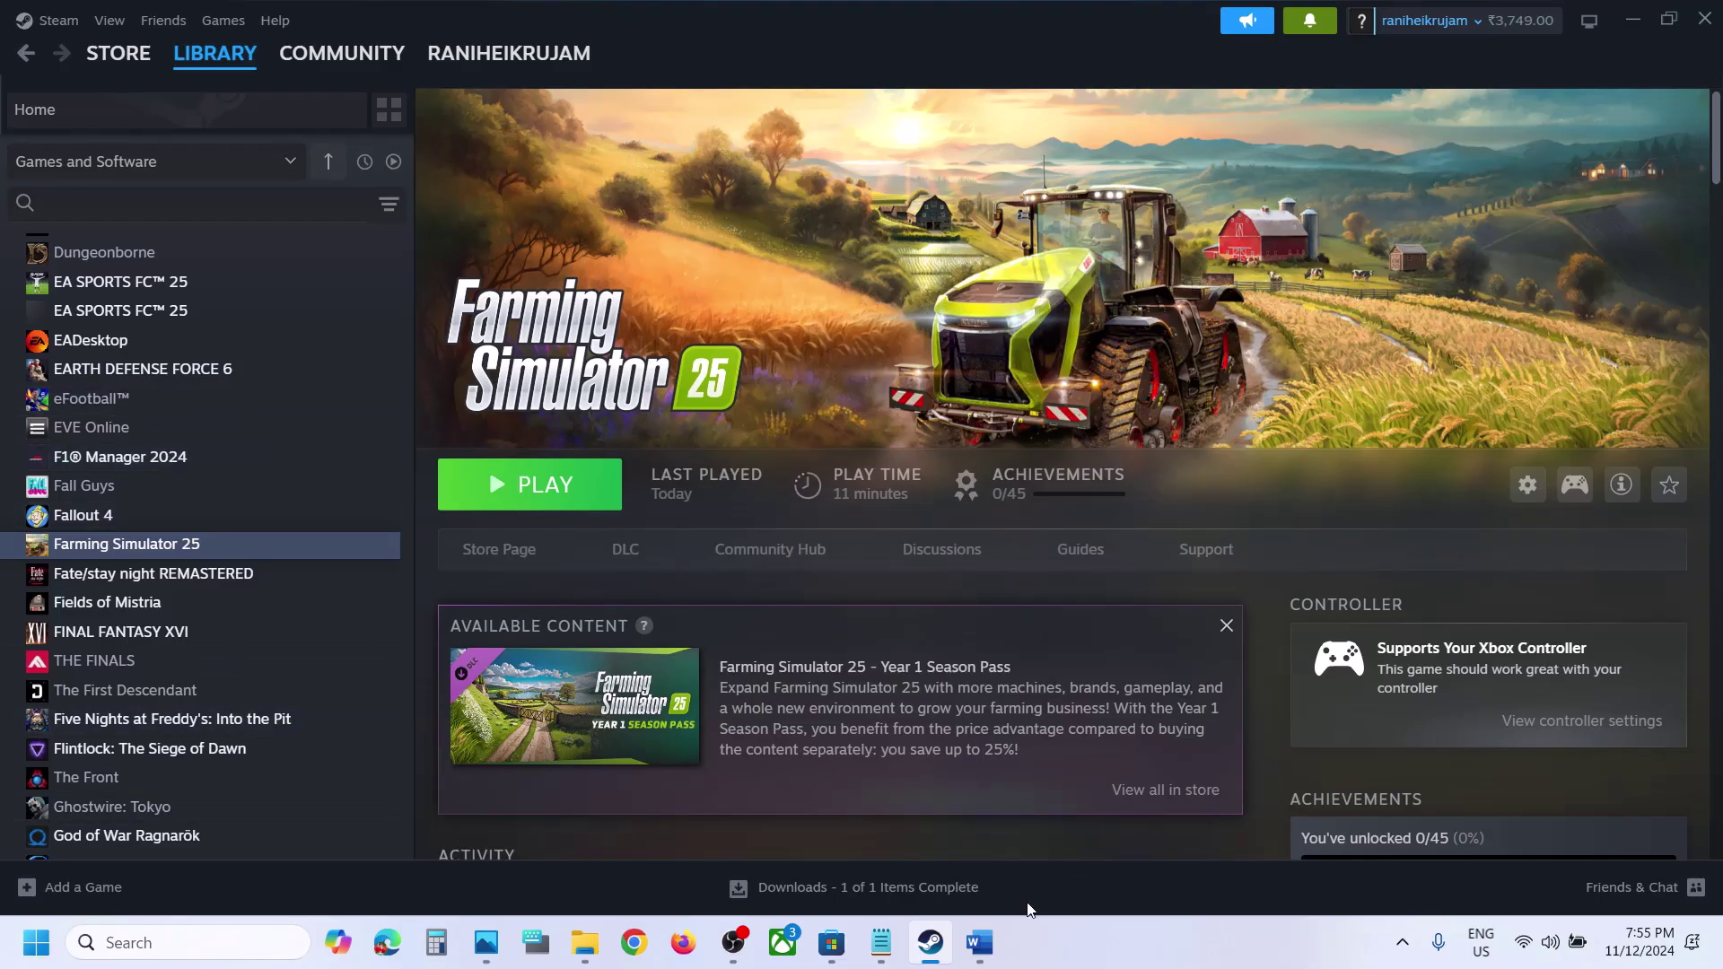
left_click(976, 947)
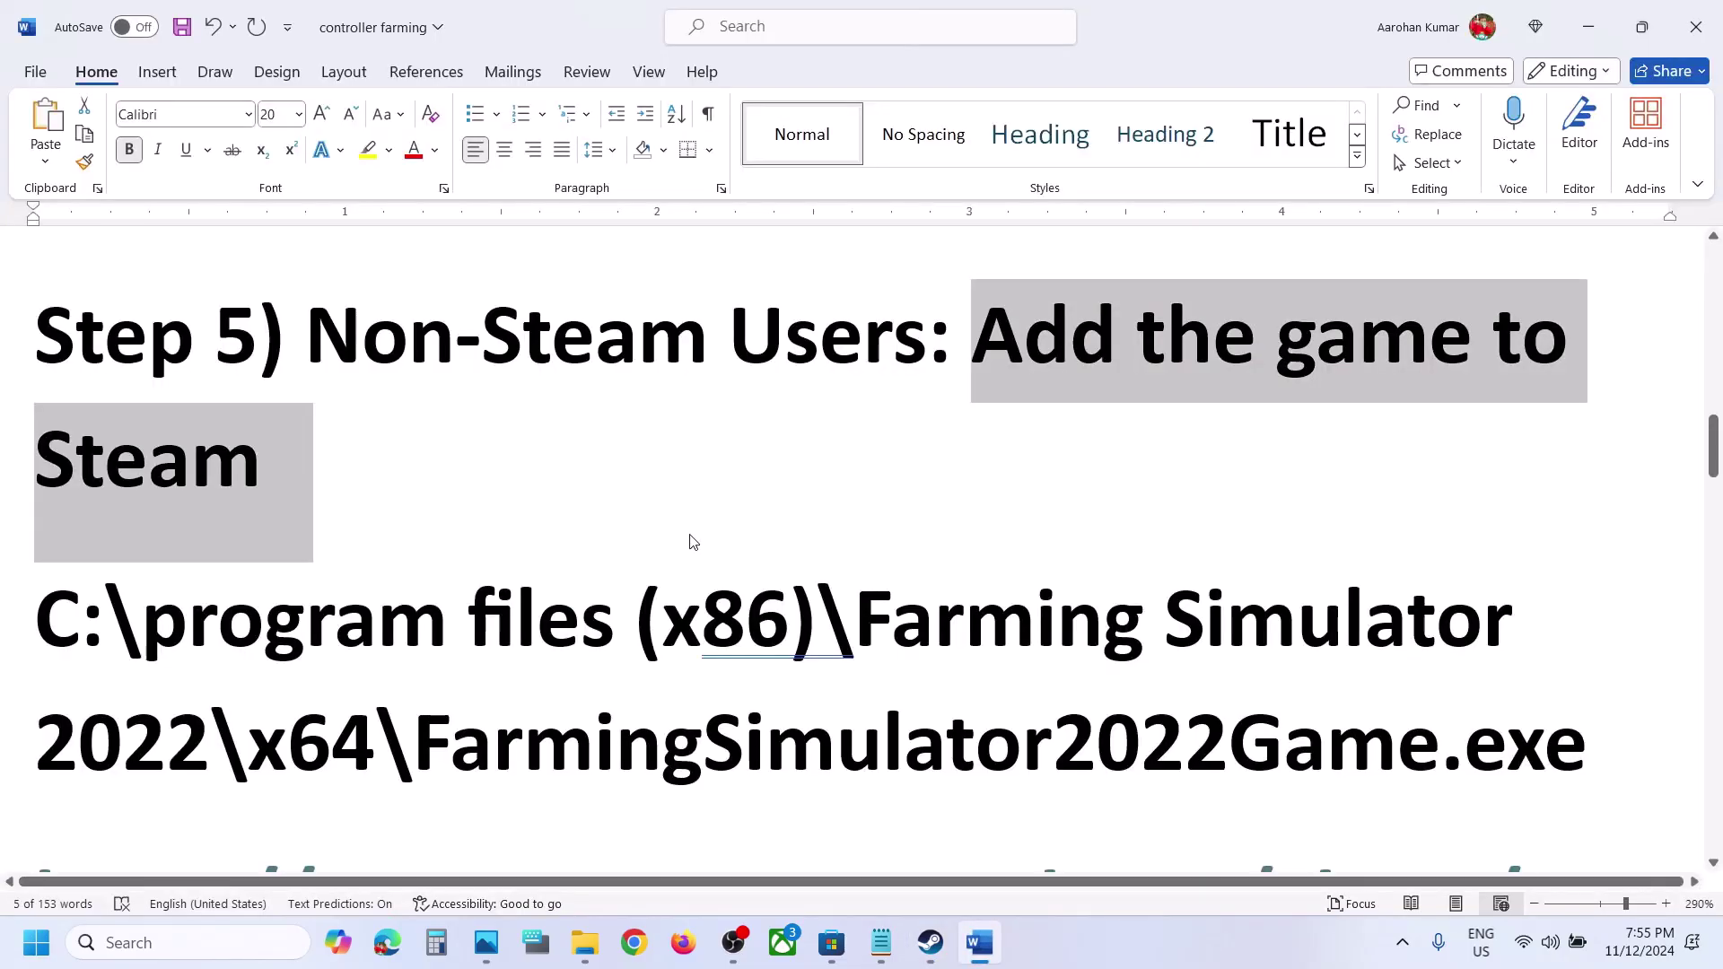
scroll(693, 542, "down", 8)
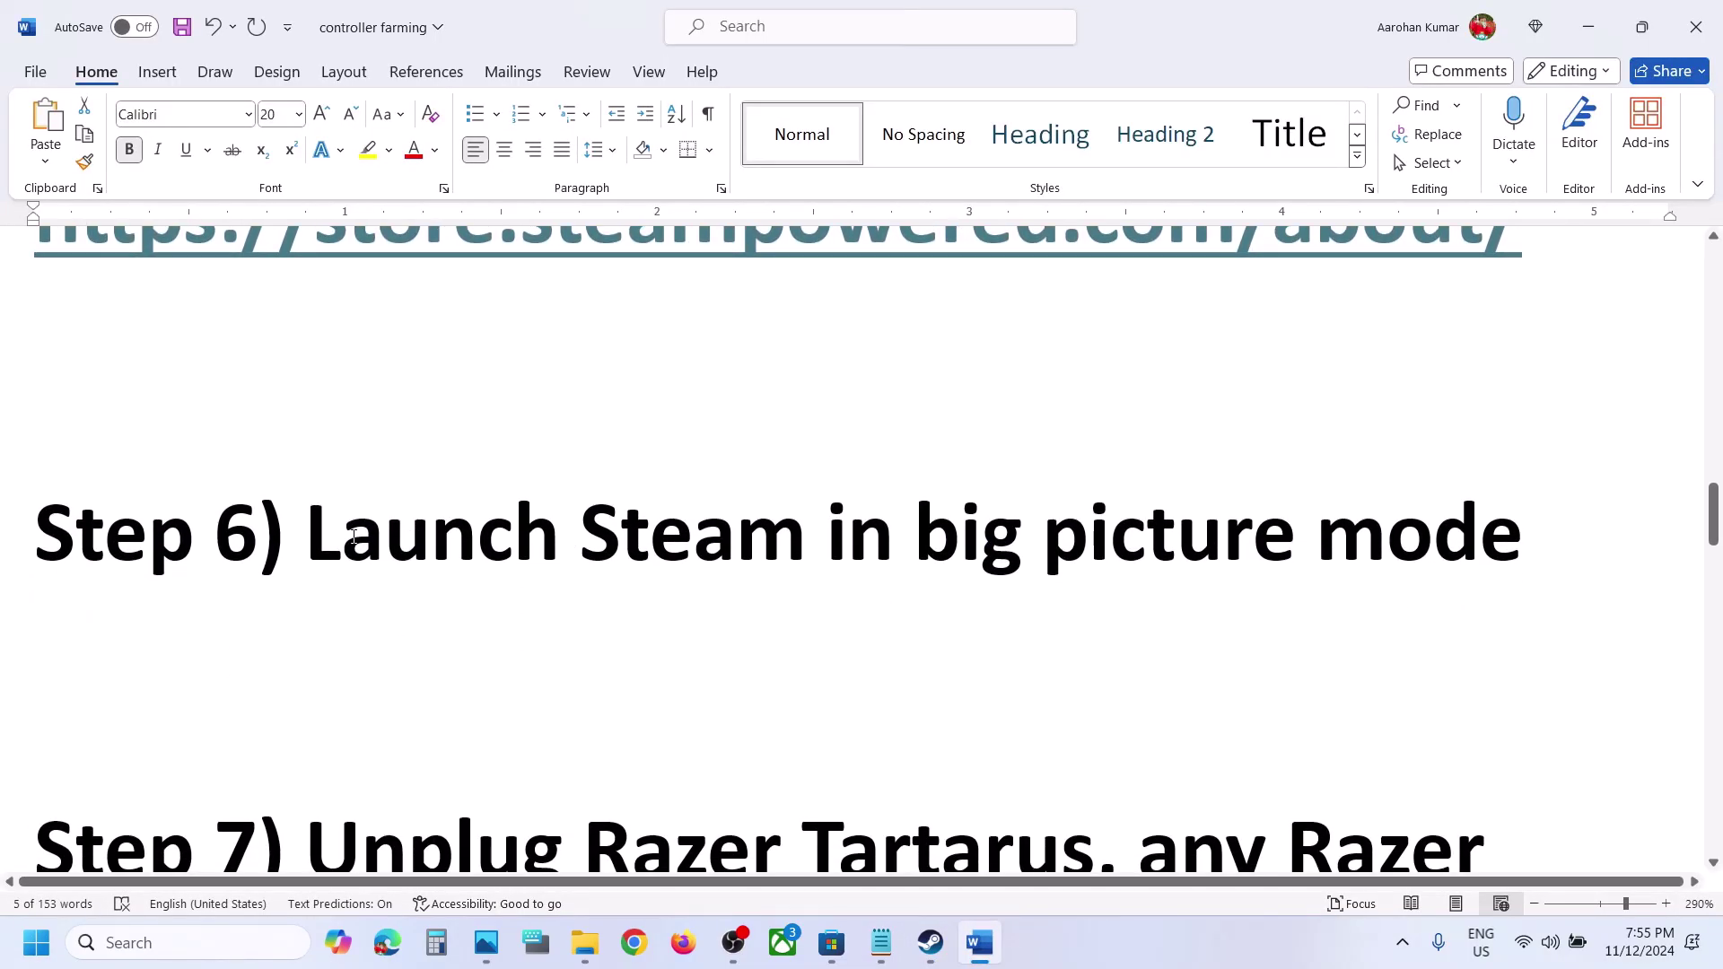
left_click_drag(355, 537, 1310, 538)
left_click(1587, 27)
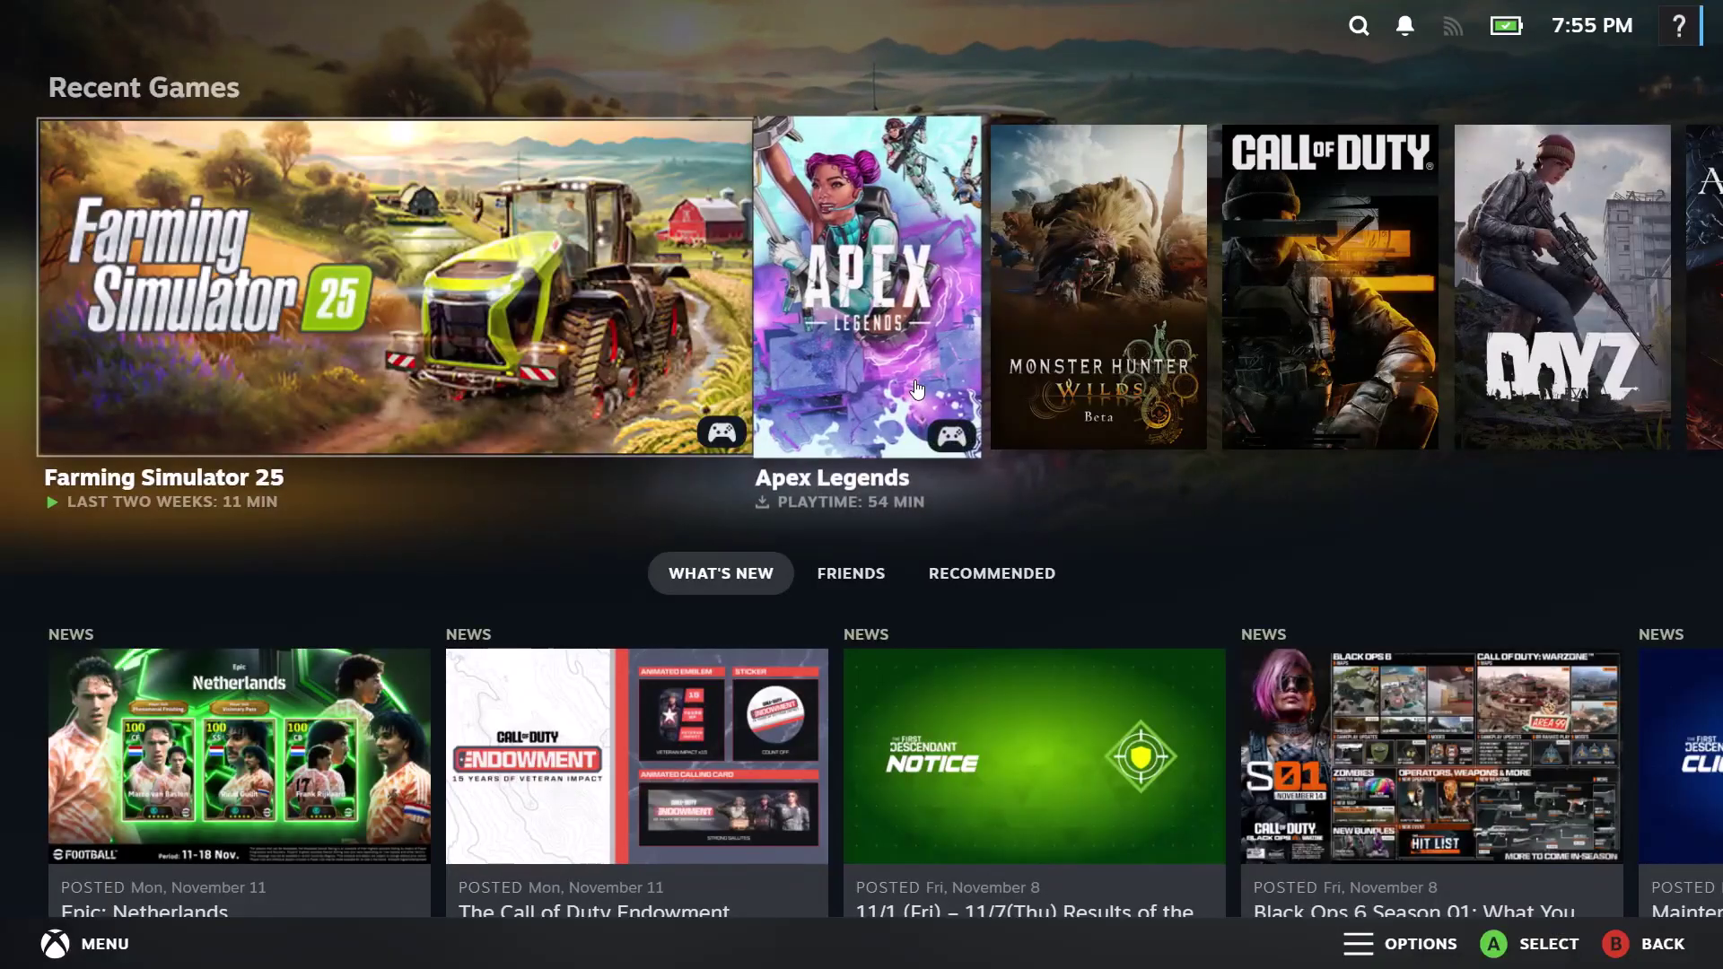
Open Farming Simulator 25's page from the Big Picture home screen.
left_click(354, 281)
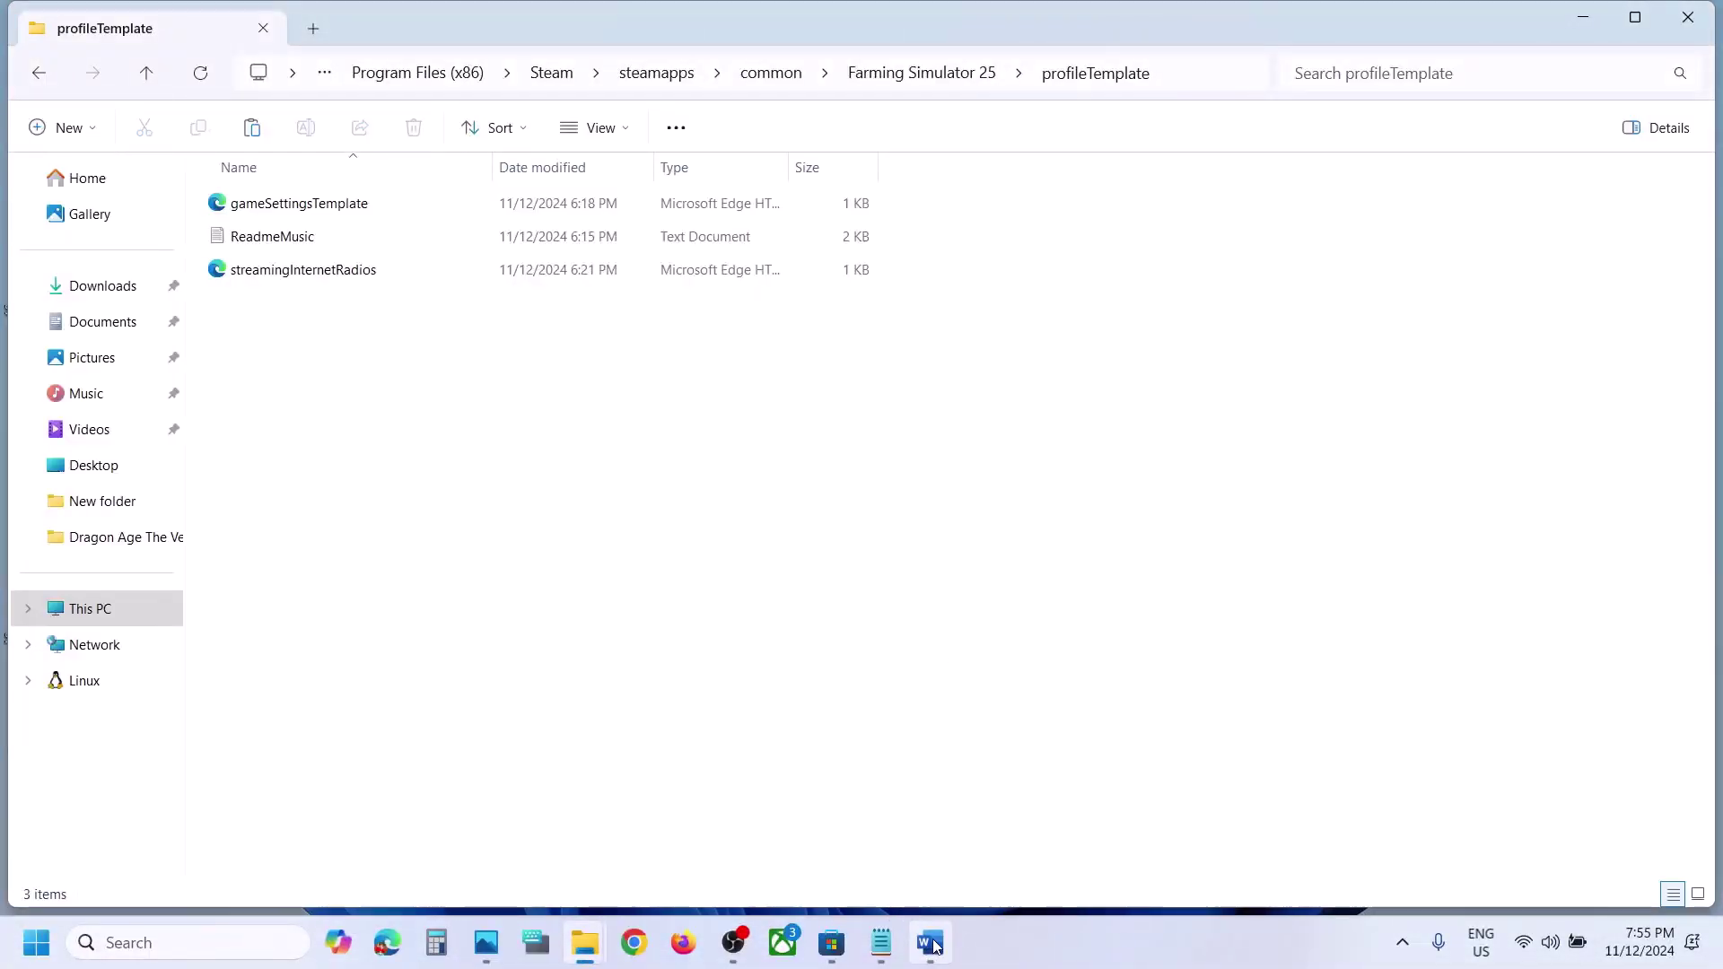
Bring the Word guide back and highlight Step 7's Razer and Saitek unplug items.
left_click(931, 942)
scroll(704, 550, "down", 5)
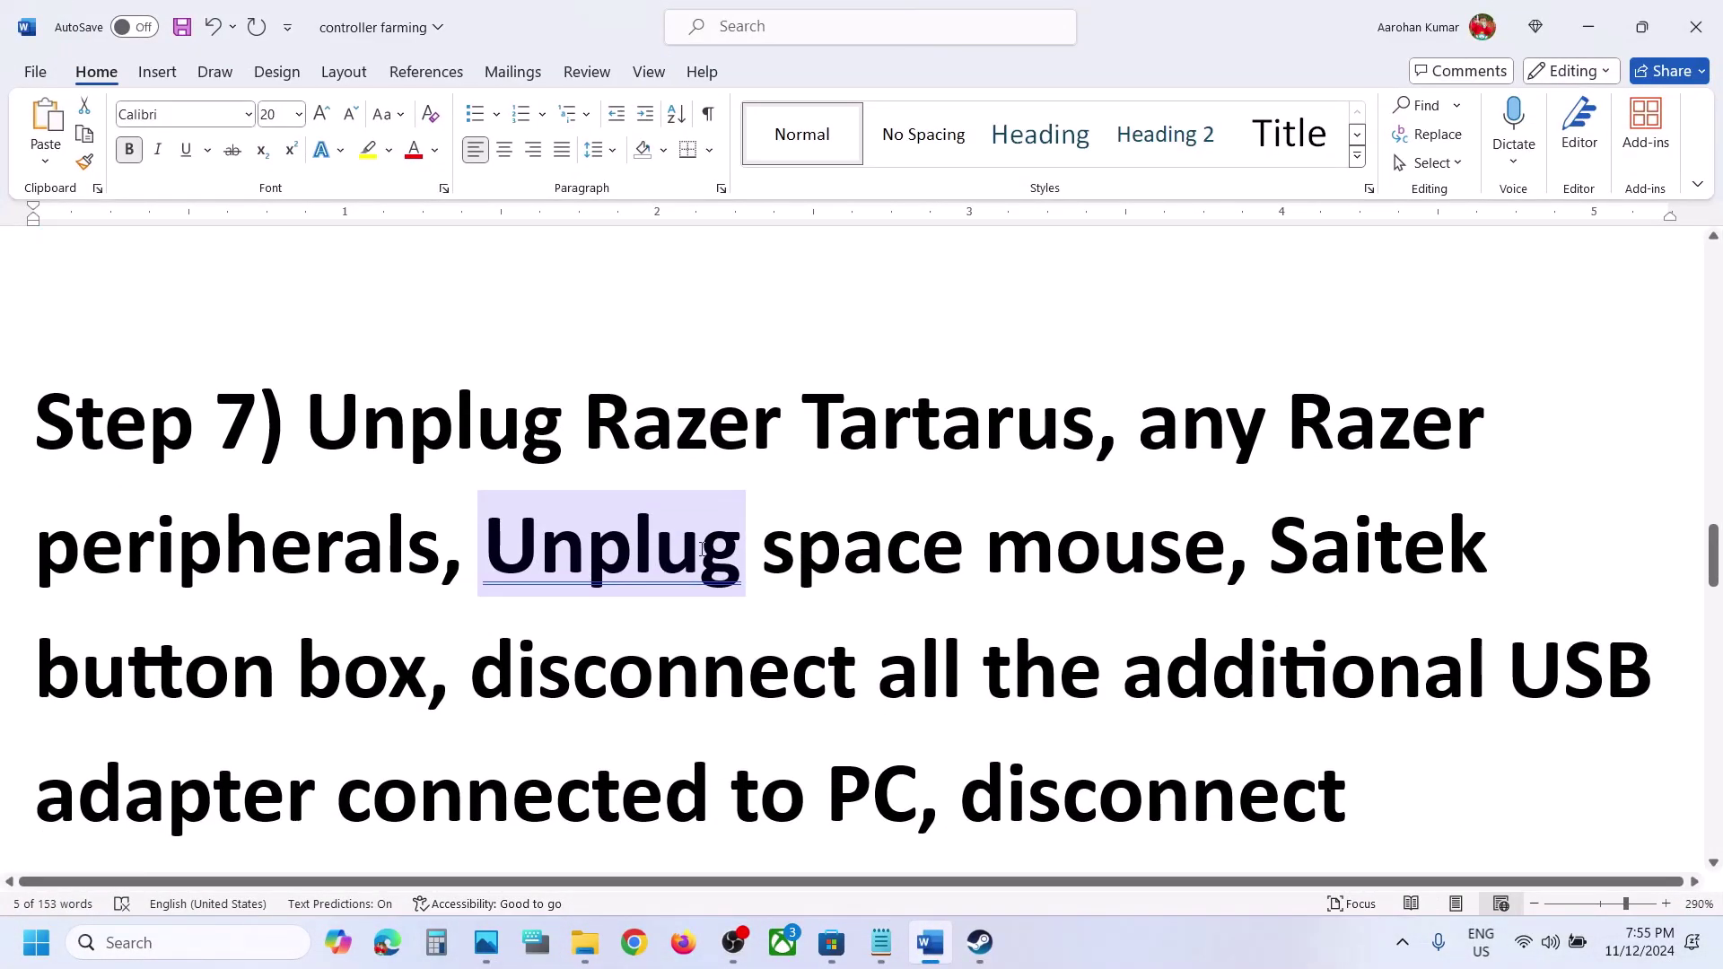
left_click(404, 428)
left_click_drag(305, 417, 868, 652)
scroll(867, 652, "down", 3)
scroll(1156, 605, "up", 2)
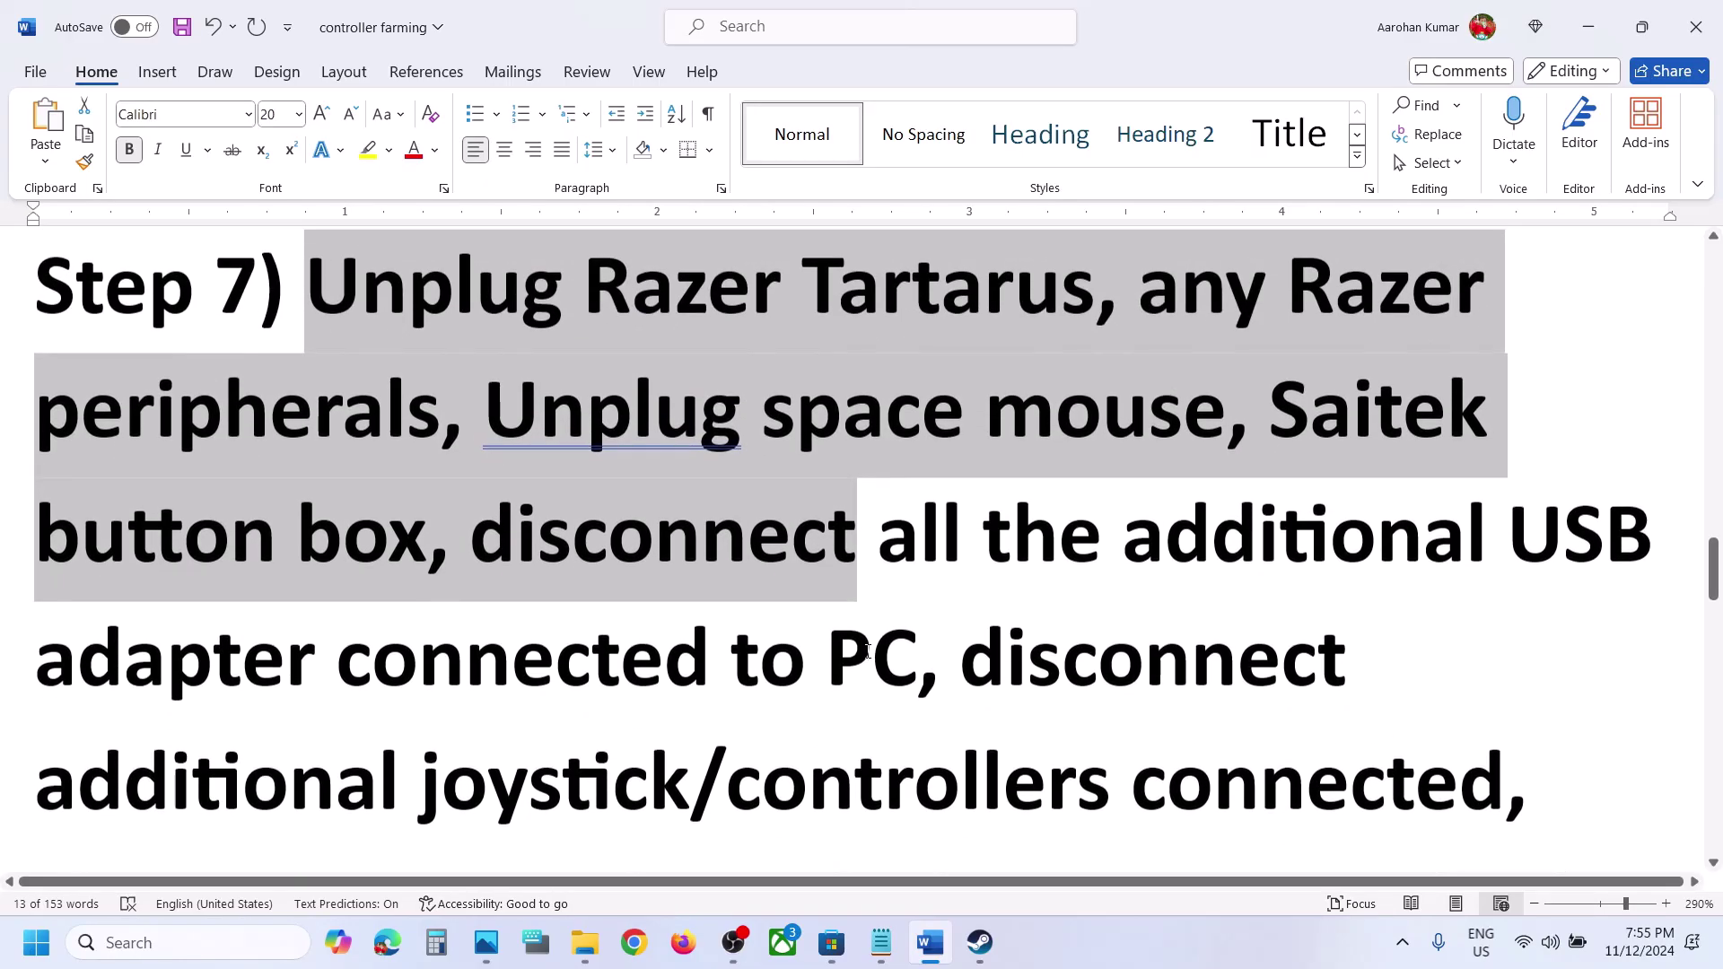
Highlight Step 7's other unplug items, the extra USB adapter and multiple monitors, then scroll to Step 8.
left_click_drag(947, 533, 830, 653)
scroll(830, 653, "down", 3)
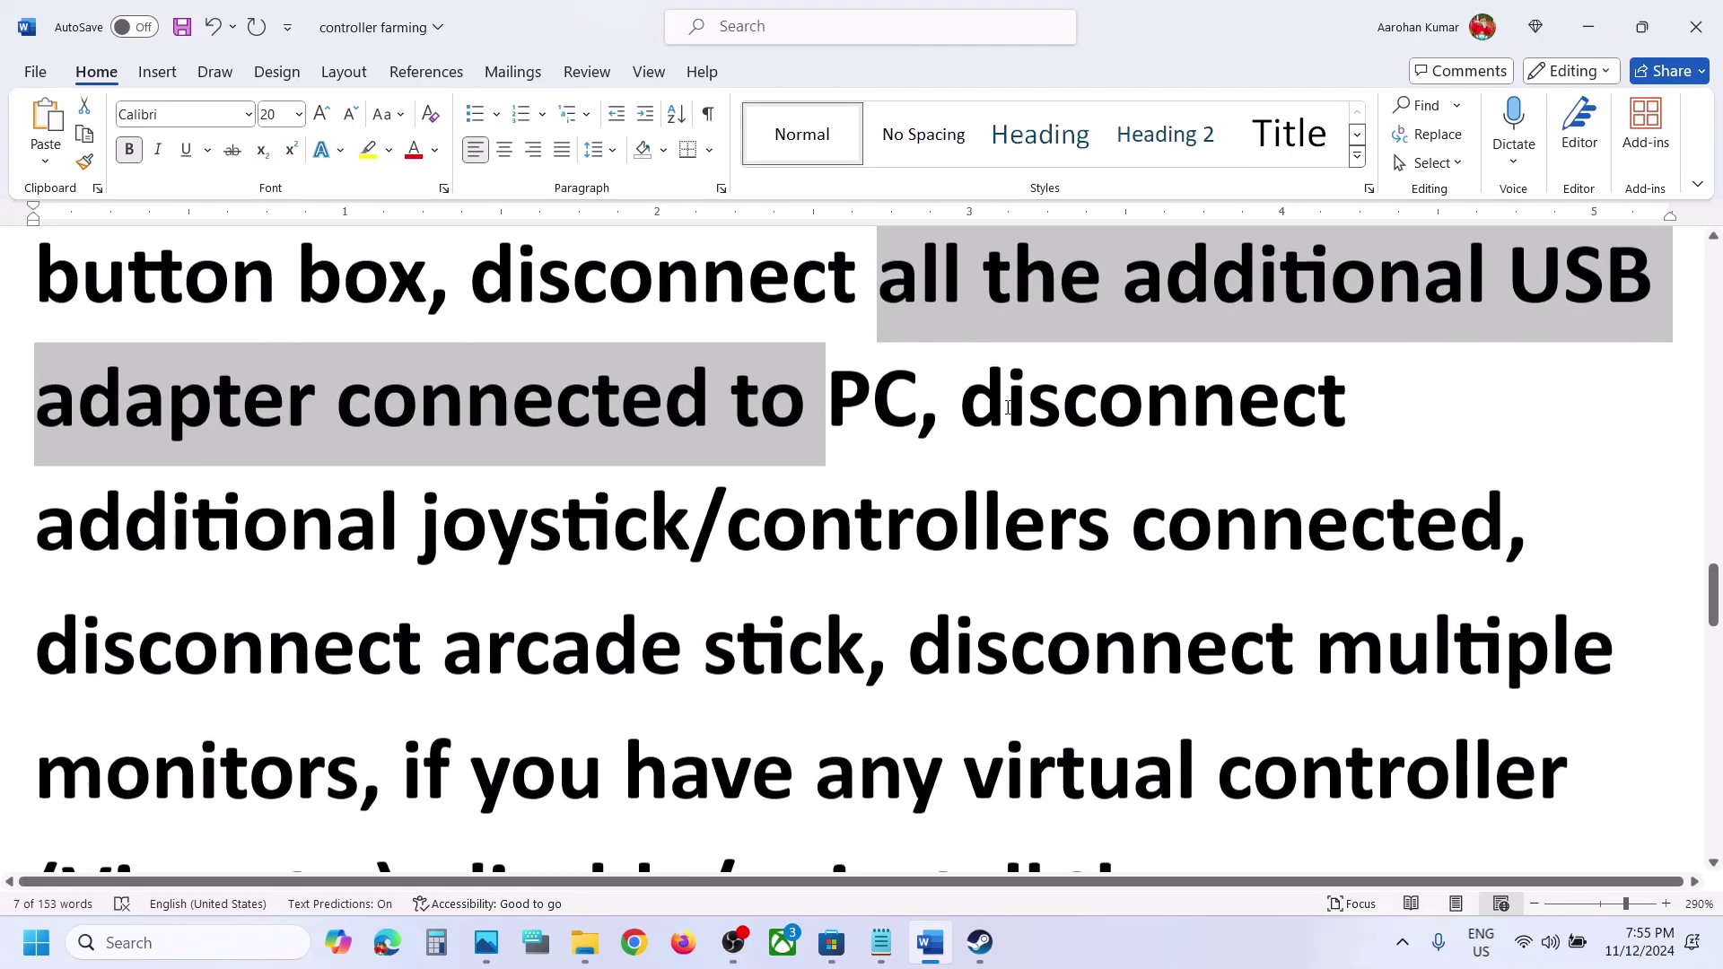
left_click_drag(961, 399, 1506, 538)
scroll(709, 560, "down", 2)
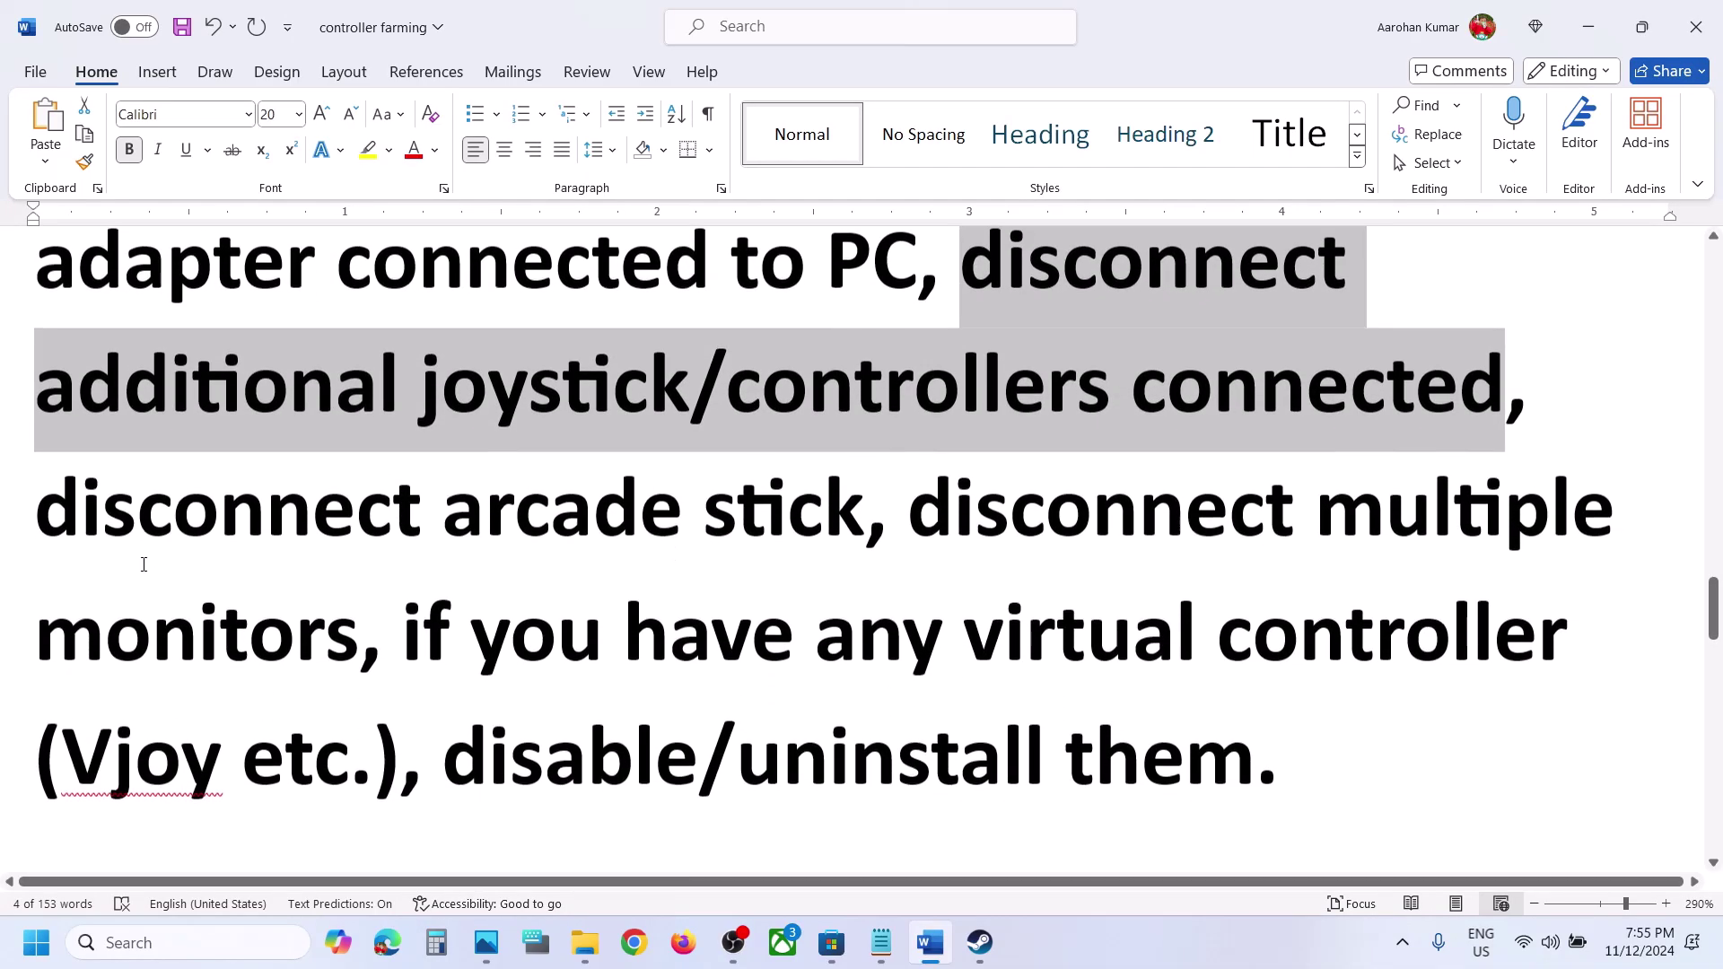
left_click_drag(36, 511, 902, 530)
left_click_drag(1048, 514, 1254, 758)
left_click(556, 633)
left_click(490, 452)
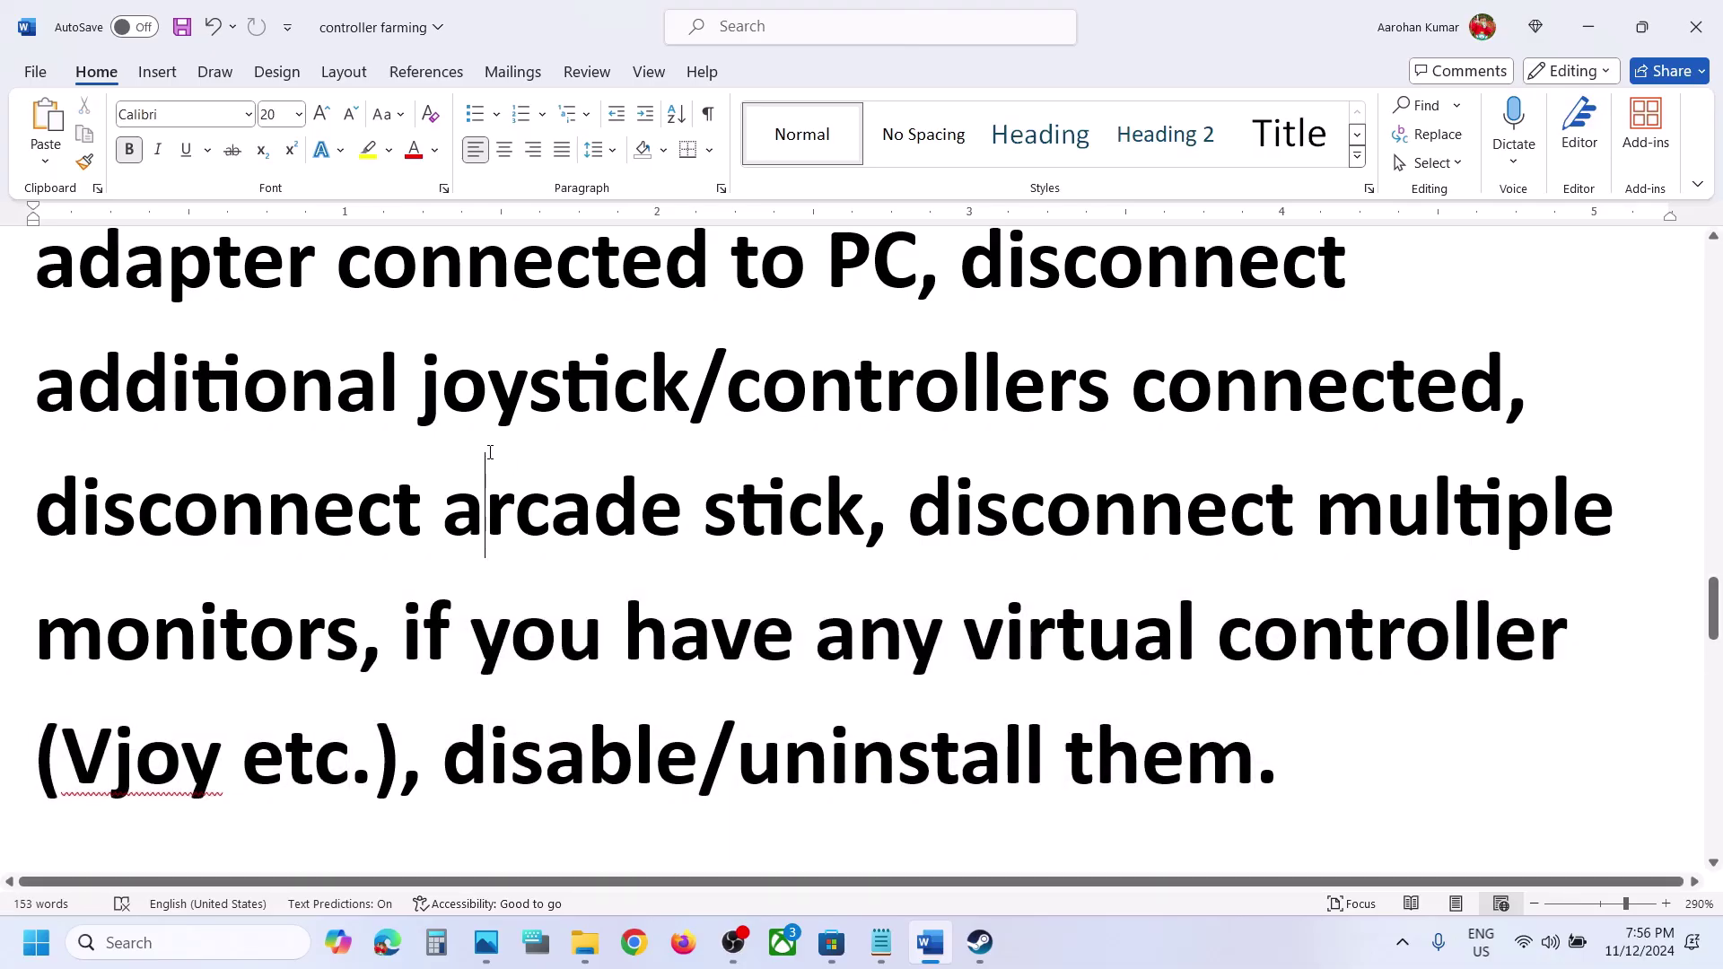
scroll(490, 452, "down", 6)
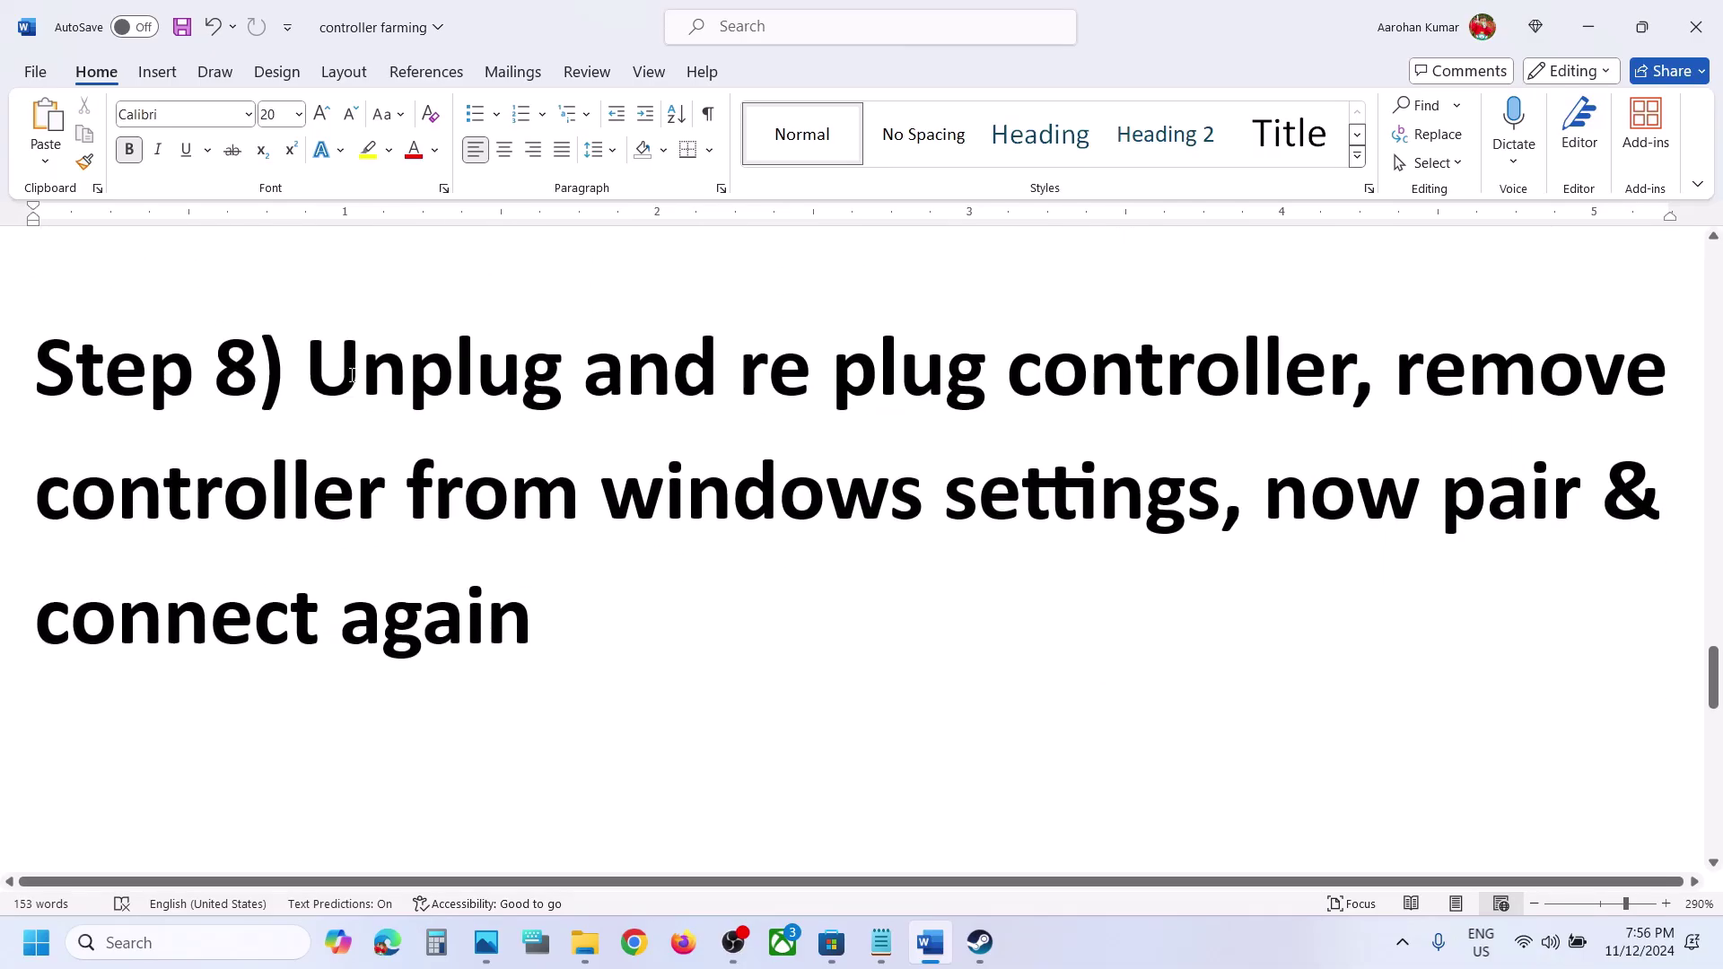
Highlight Step 8's 'Unplug and re plug controller' instruction, then open Windows Settings with Win+I.
left_click_drag(341, 372, 1218, 499)
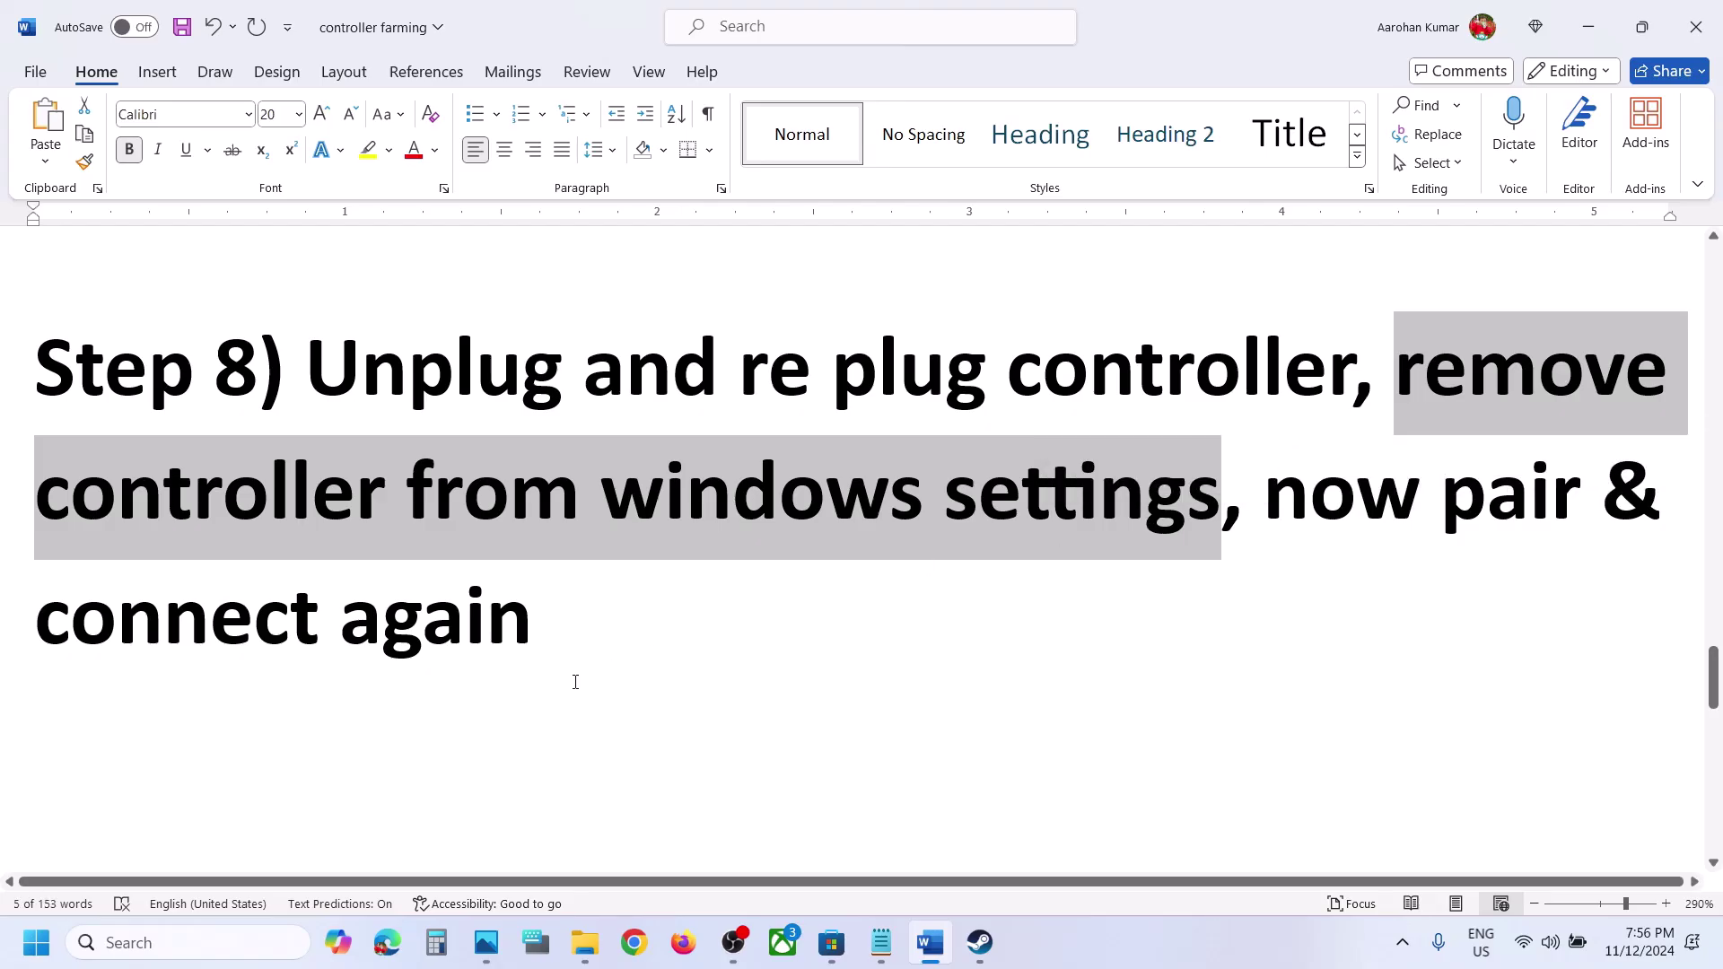
key("super+i")
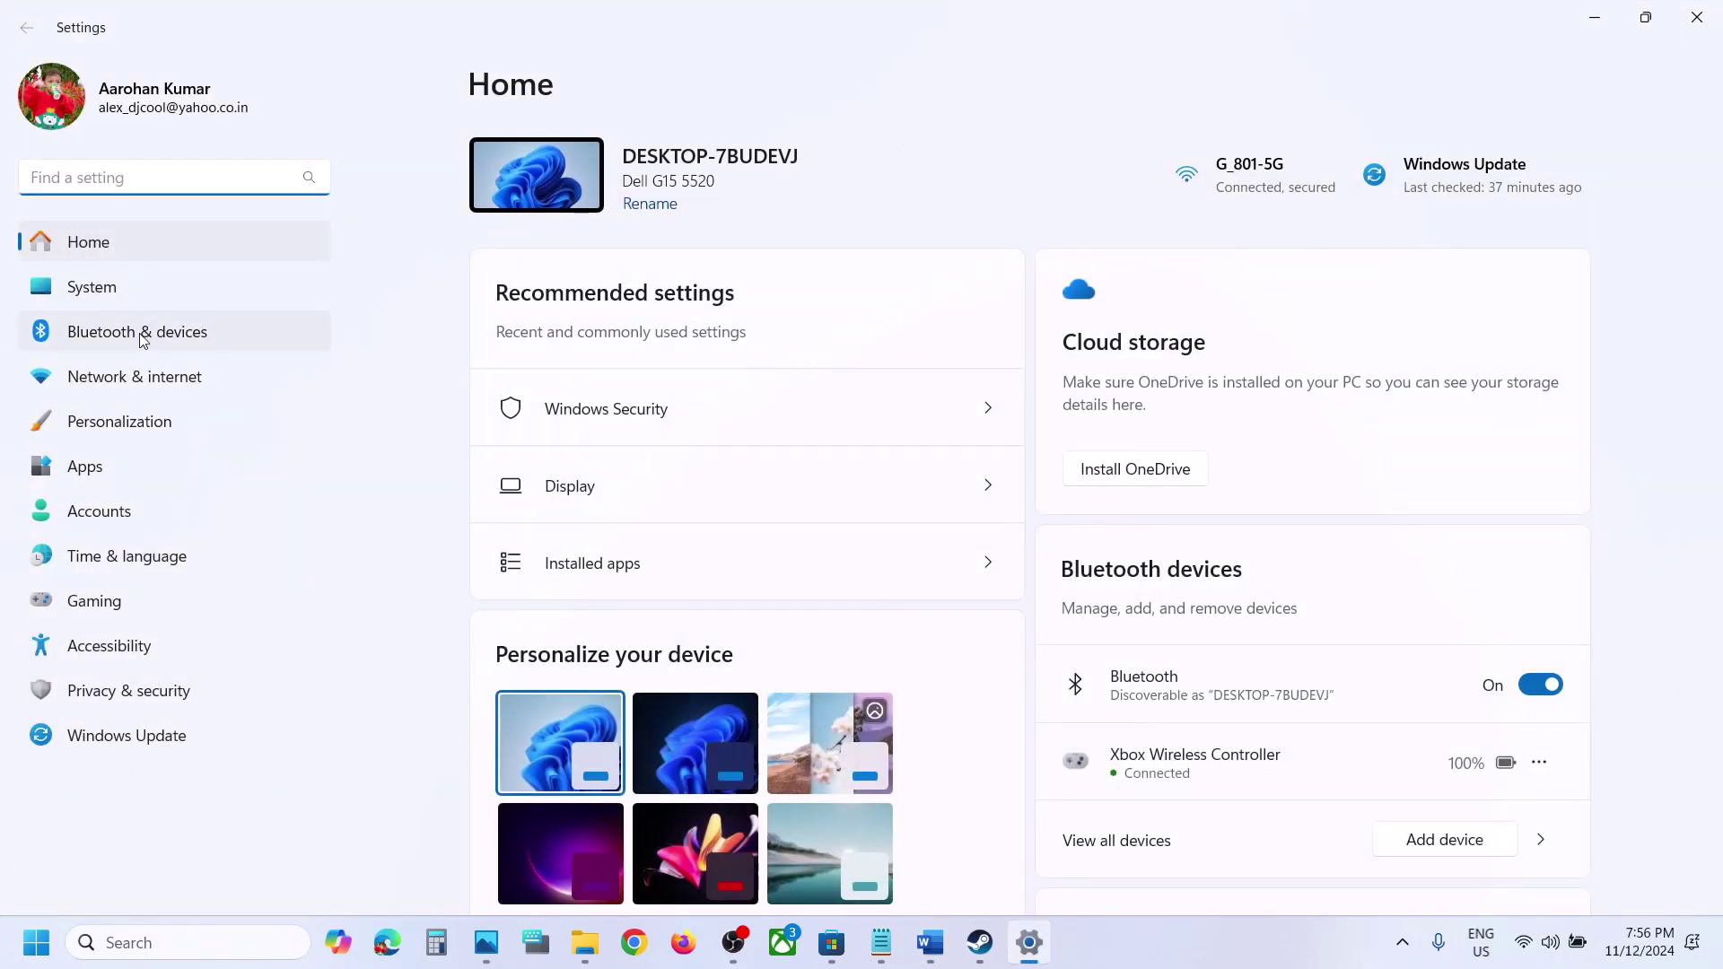
Remove the Xbox Wireless Controller under Bluetooth & devices and pair it again over Bluetooth.
left_click(141, 340)
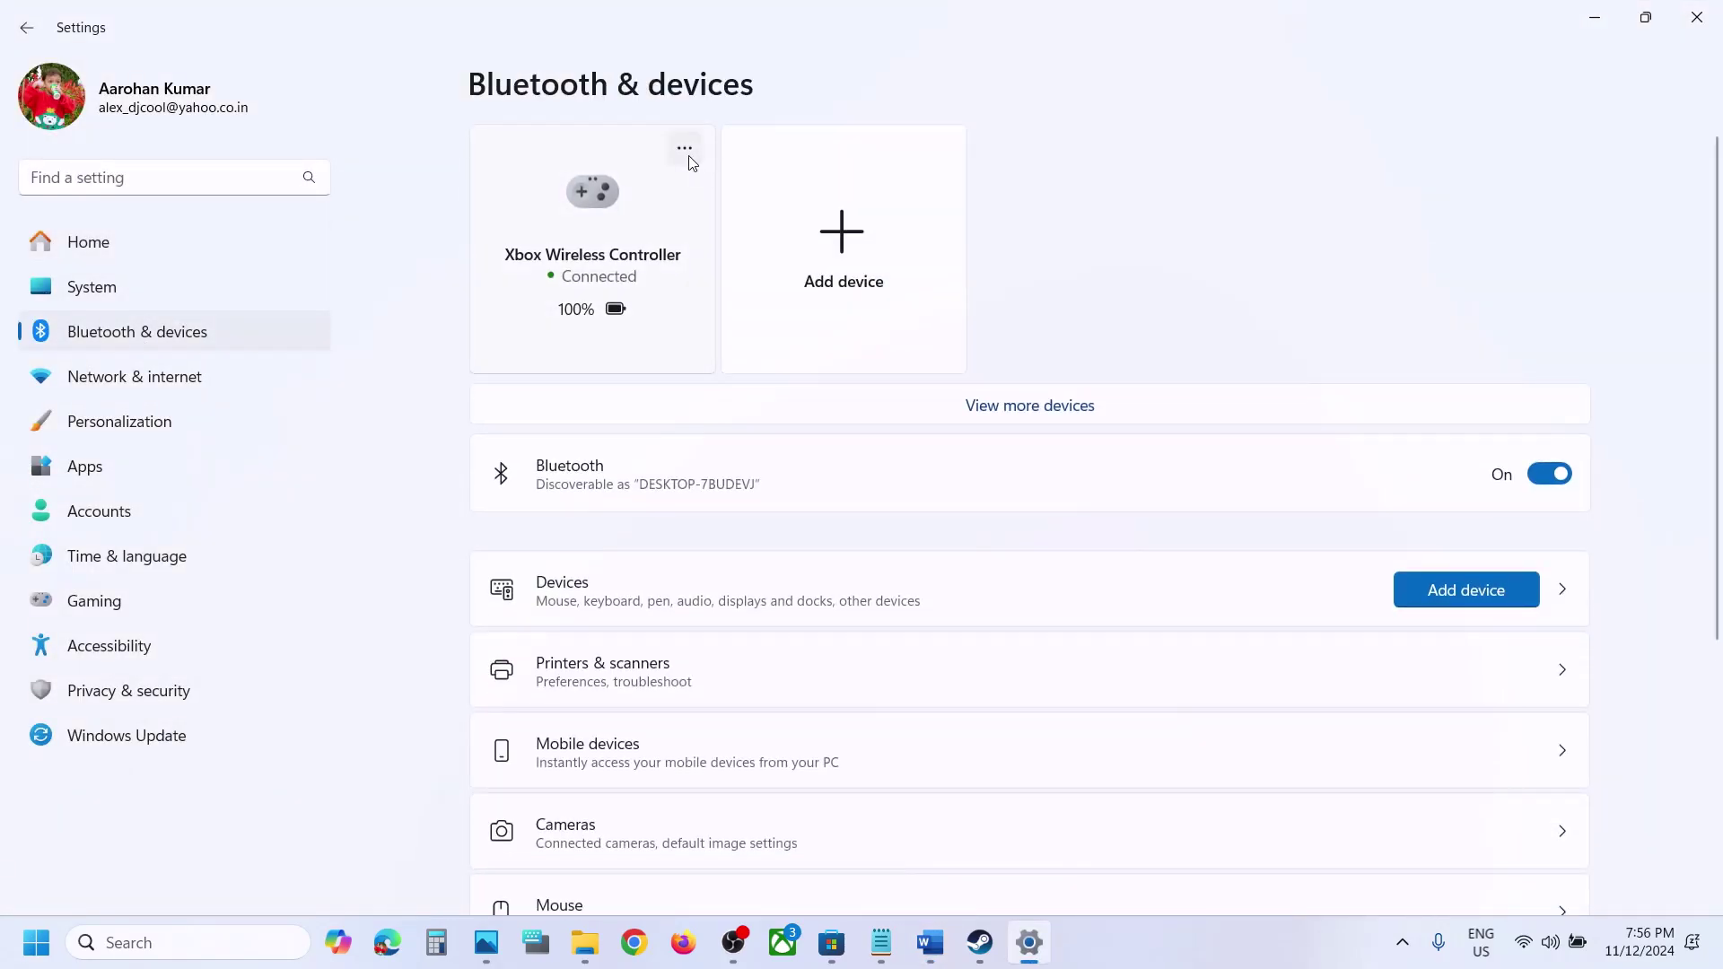
left_click(705, 111)
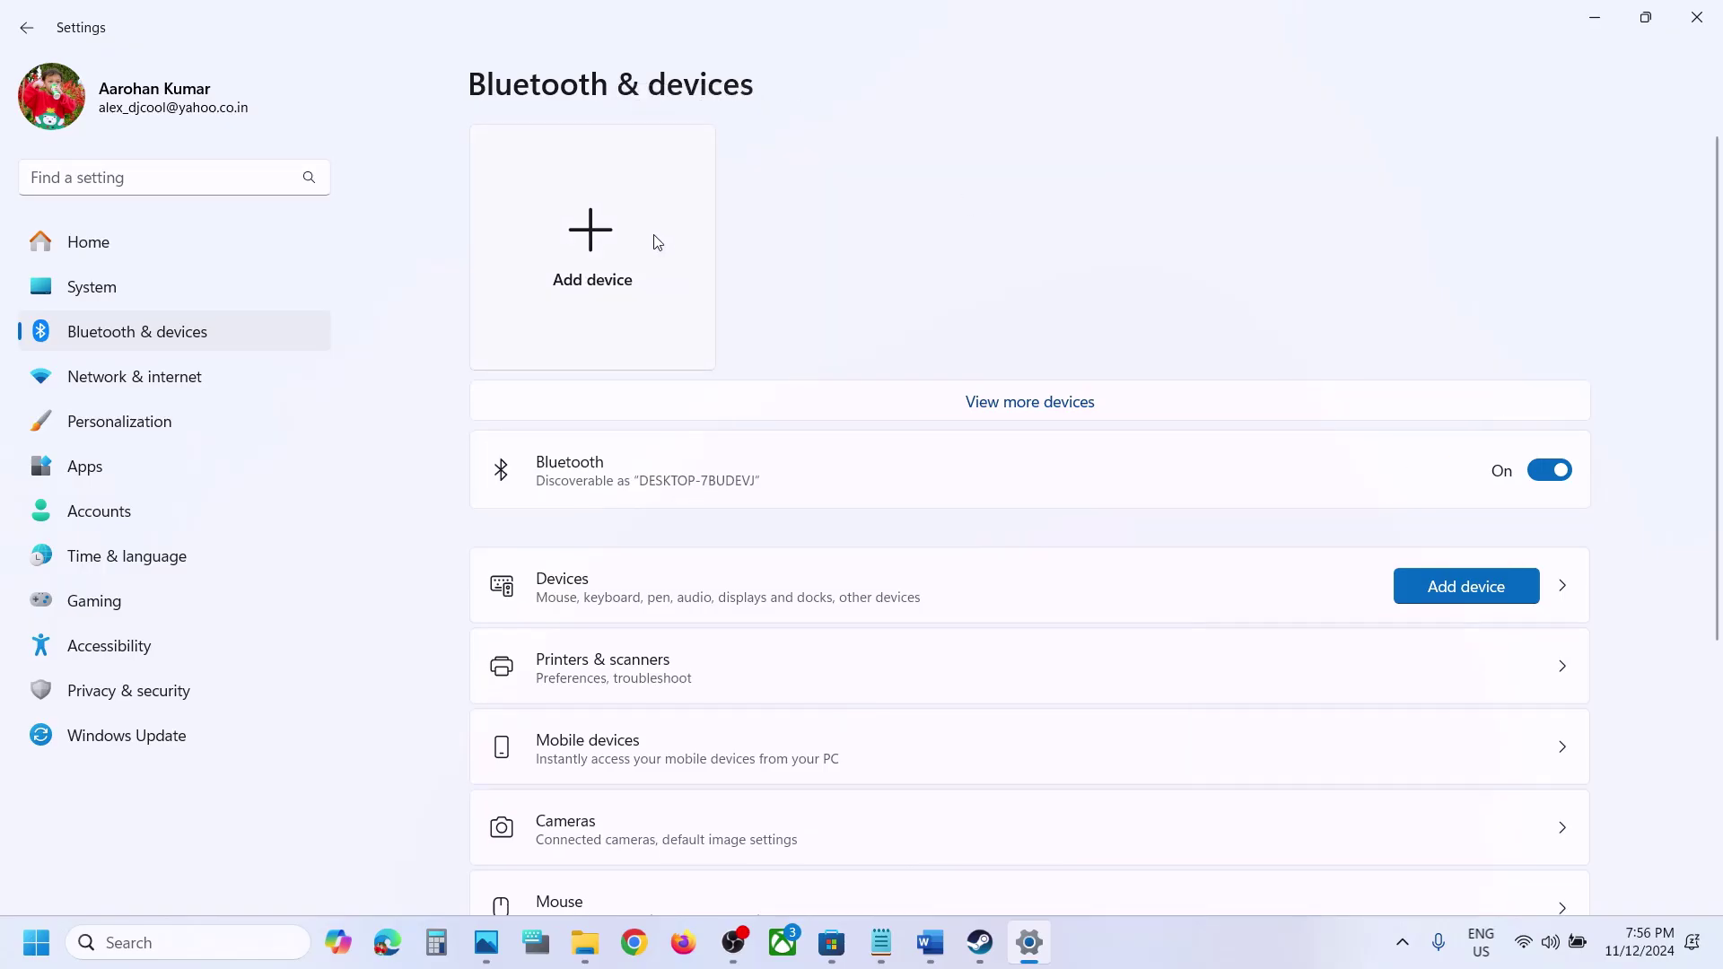
left_click(581, 247)
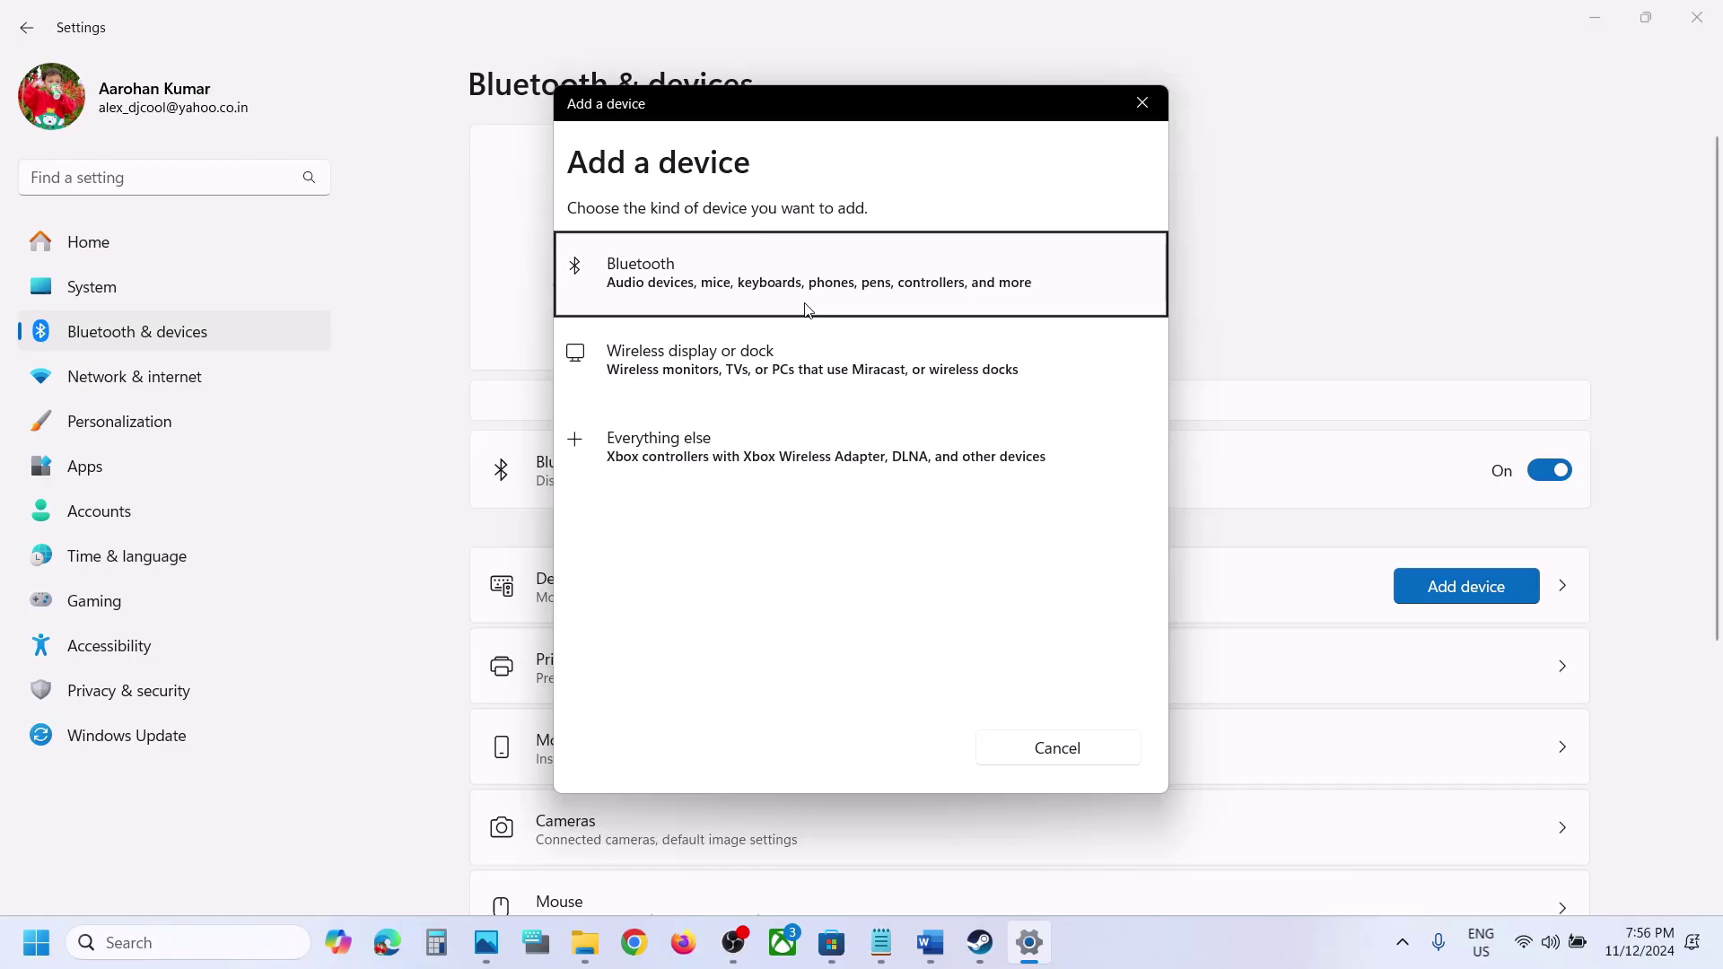
left_click(729, 283)
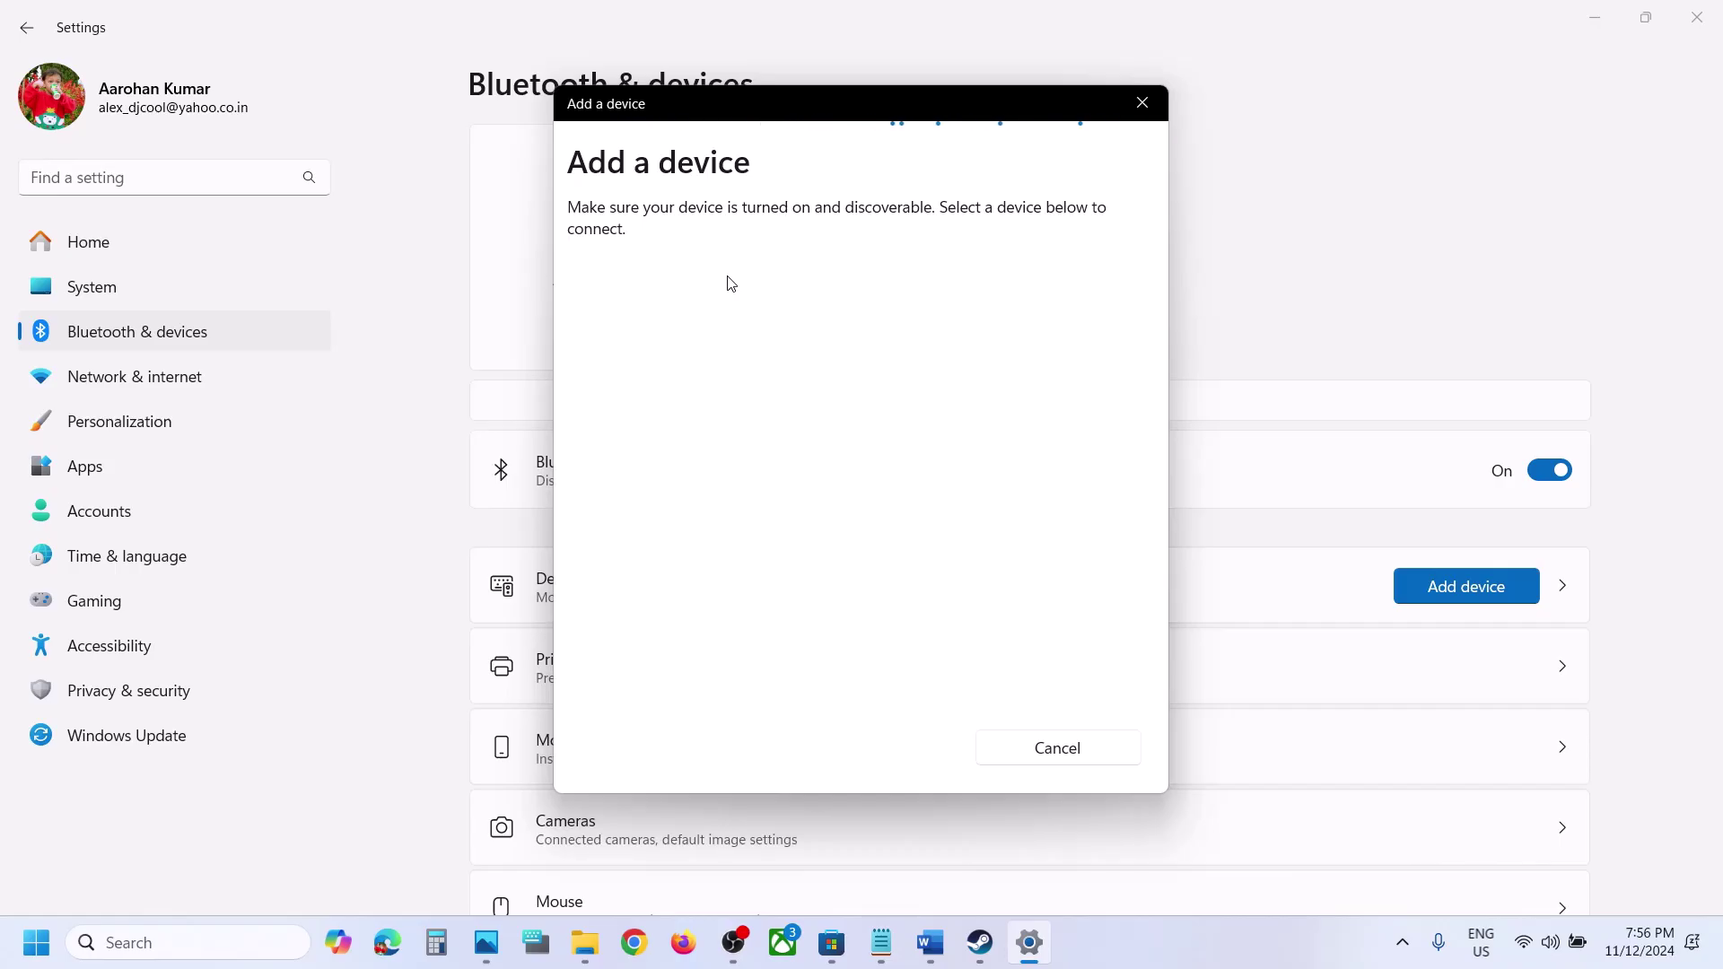
left_click(677, 286)
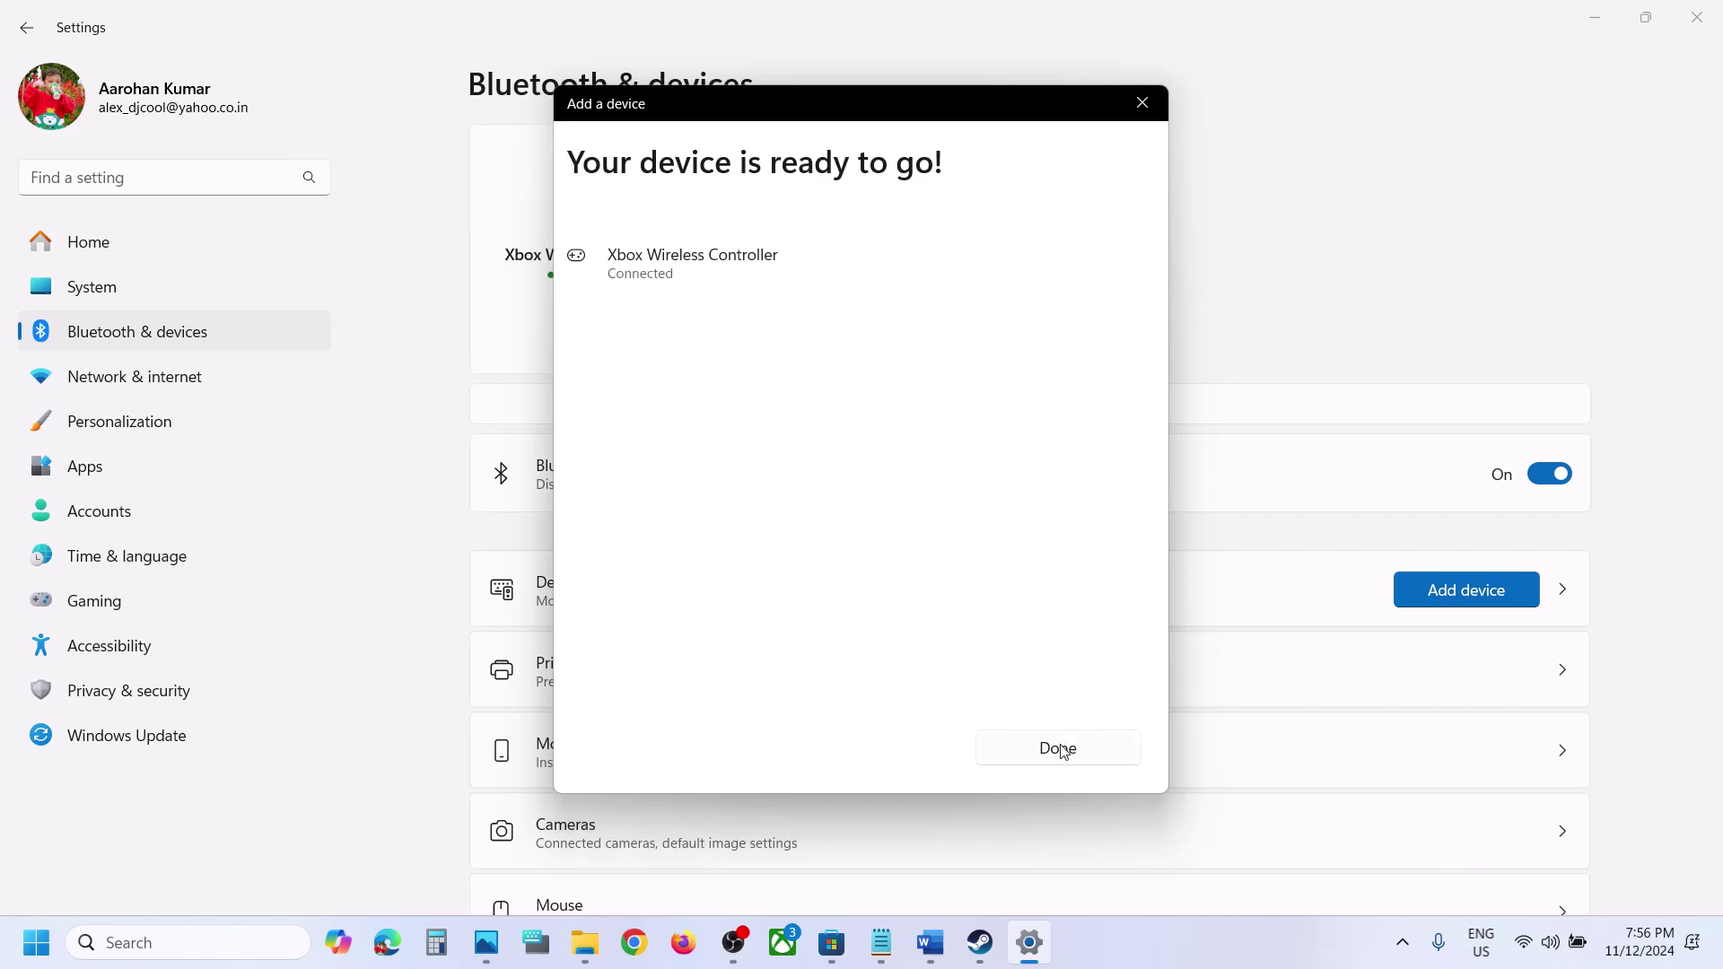
left_click(1060, 748)
left_click(982, 940)
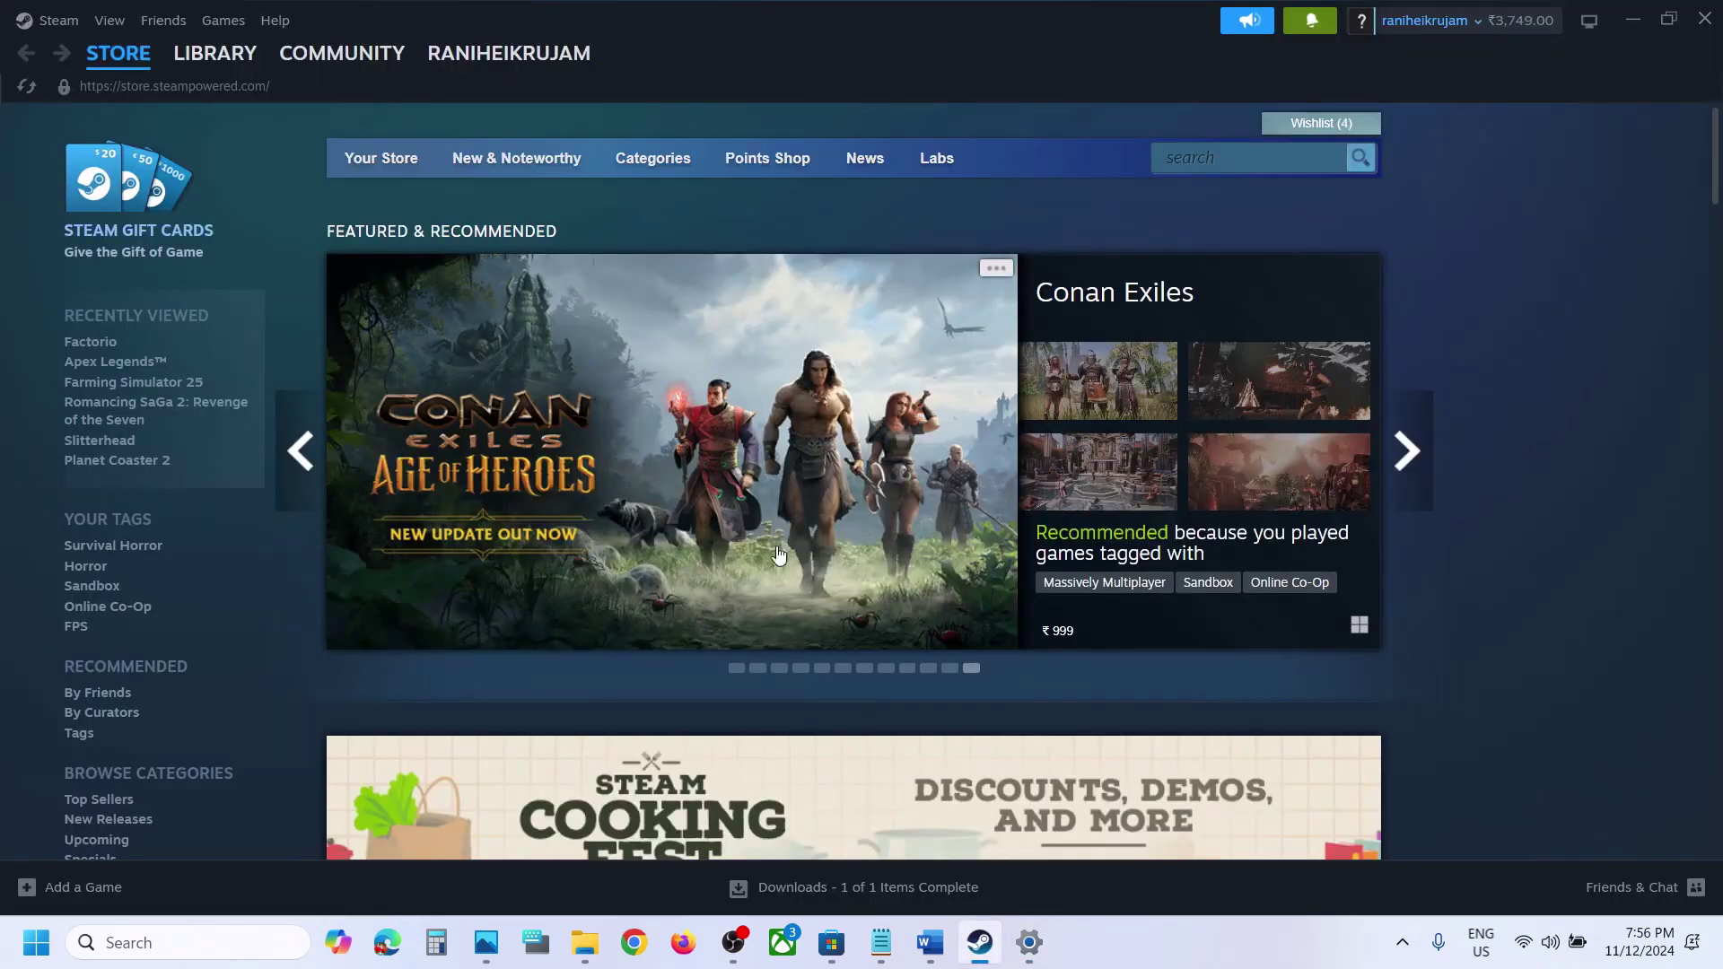
Open Farming Simulator 25 in the Steam library, then highlight Word's Step 9 update-controller instruction.
left_click(187, 56)
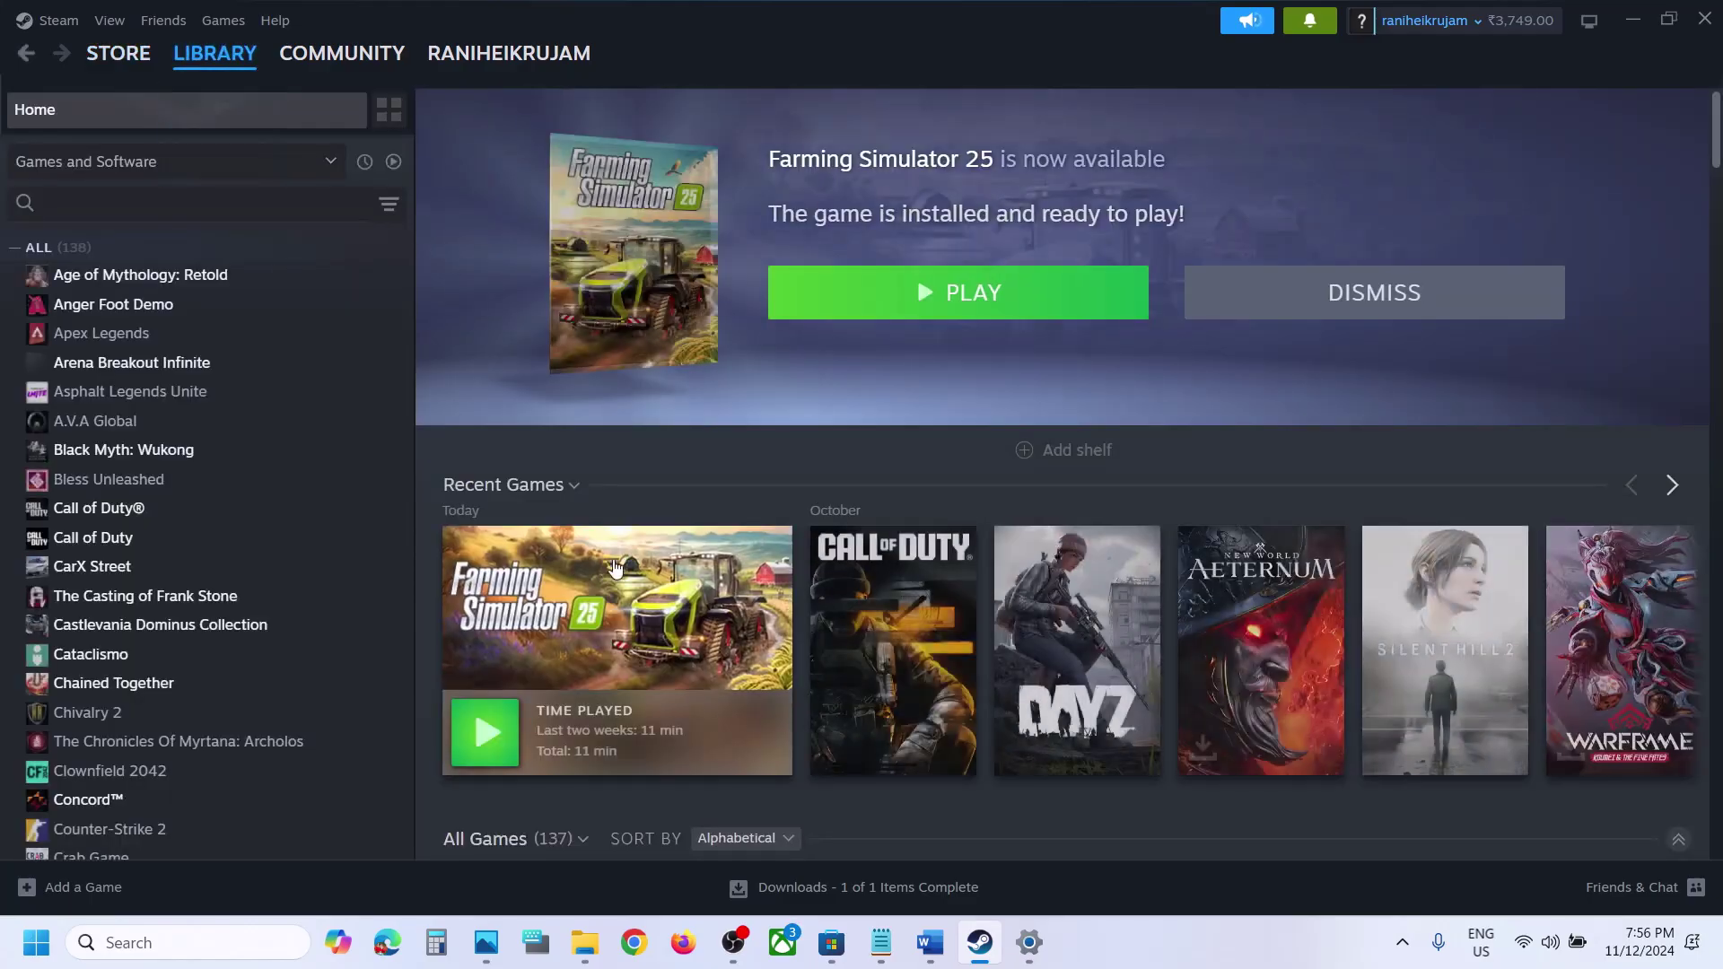
left_click(538, 628)
left_click(933, 955)
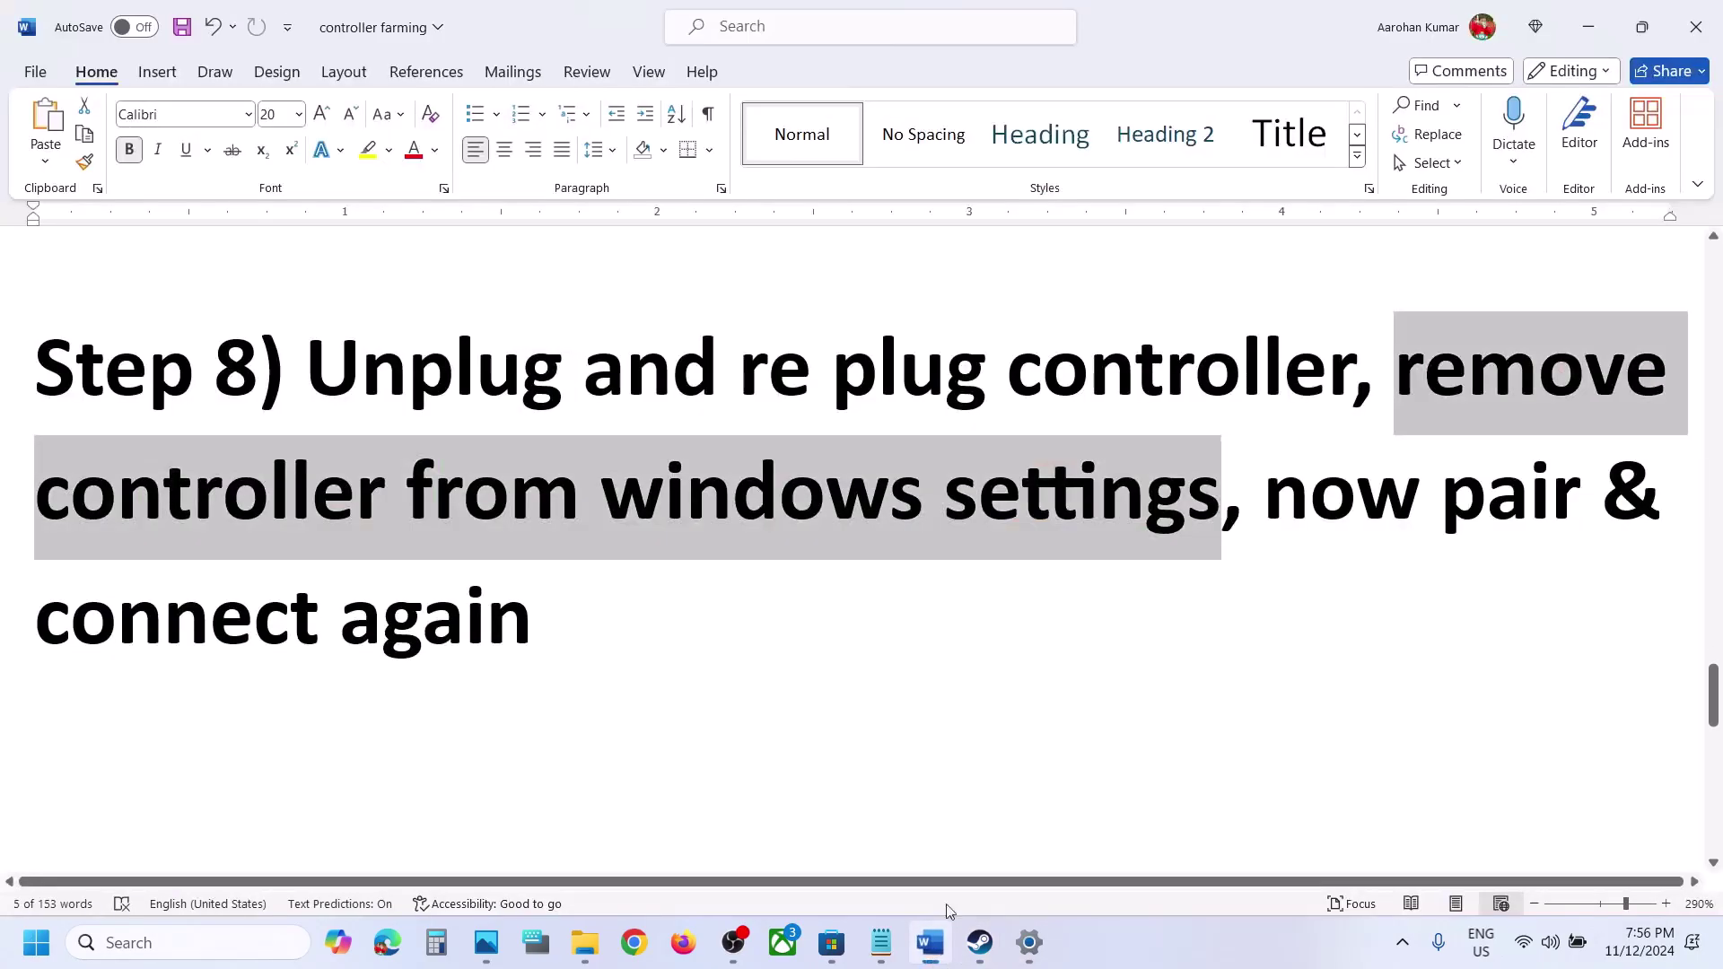
scroll(765, 608, "down", 5)
scroll(768, 609, "down", 1)
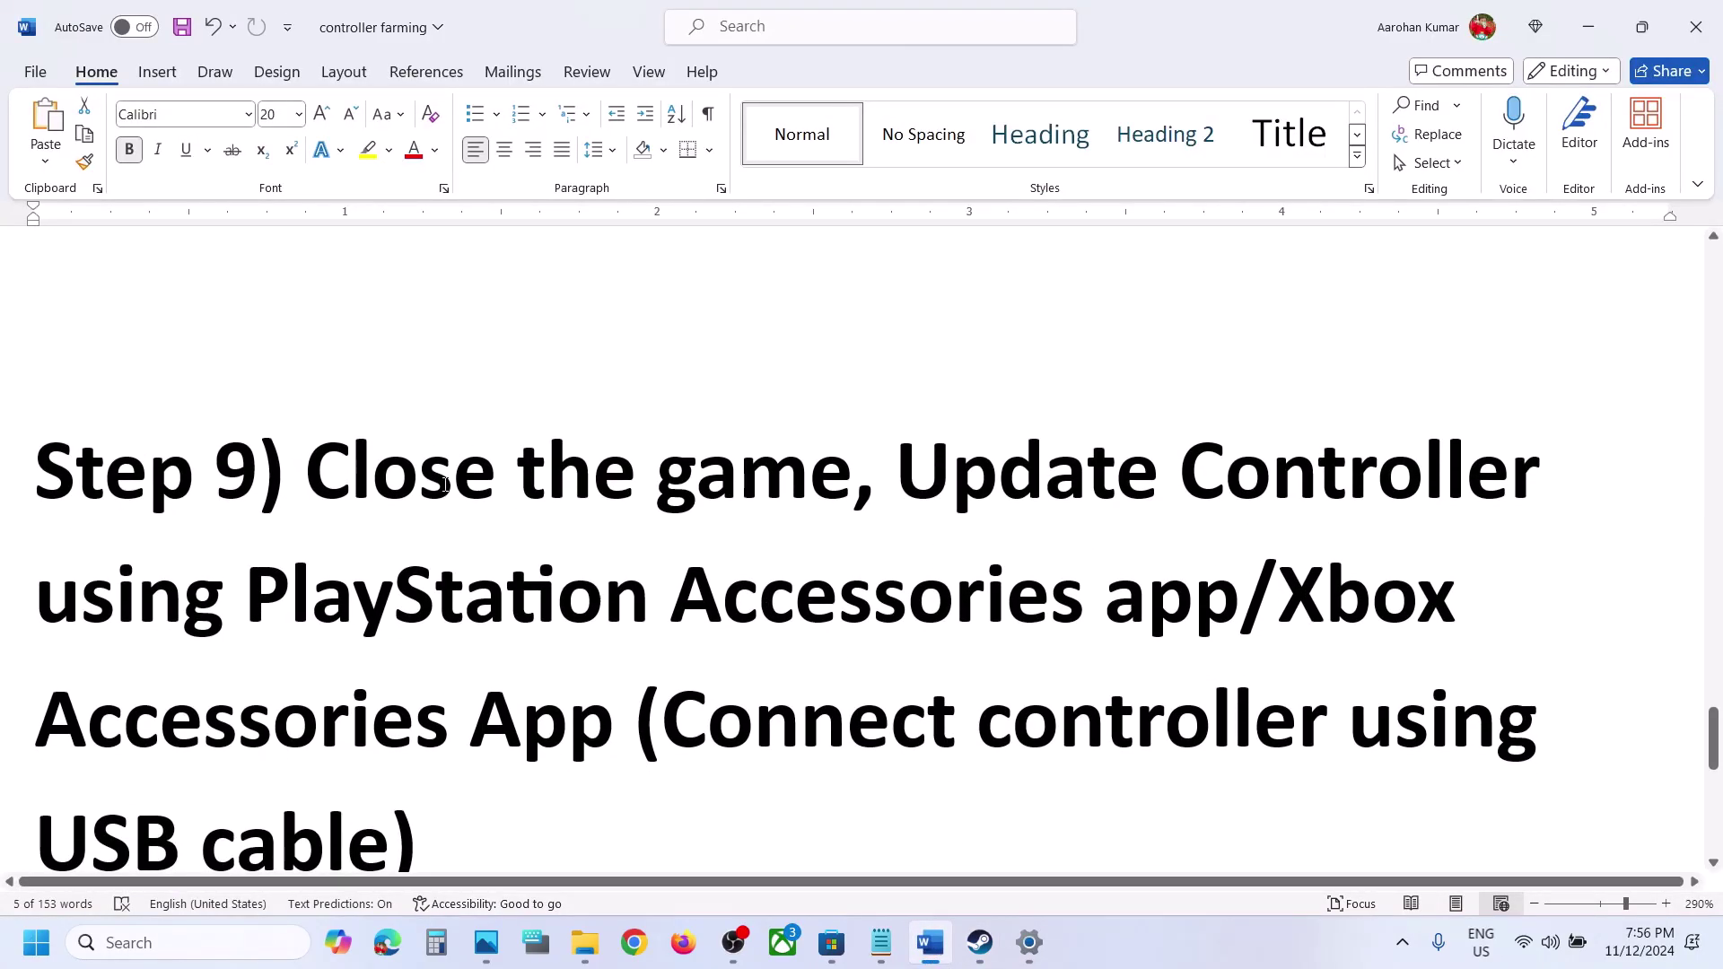
left_click_drag(384, 482, 696, 485)
left_click_drag(896, 489, 620, 718)
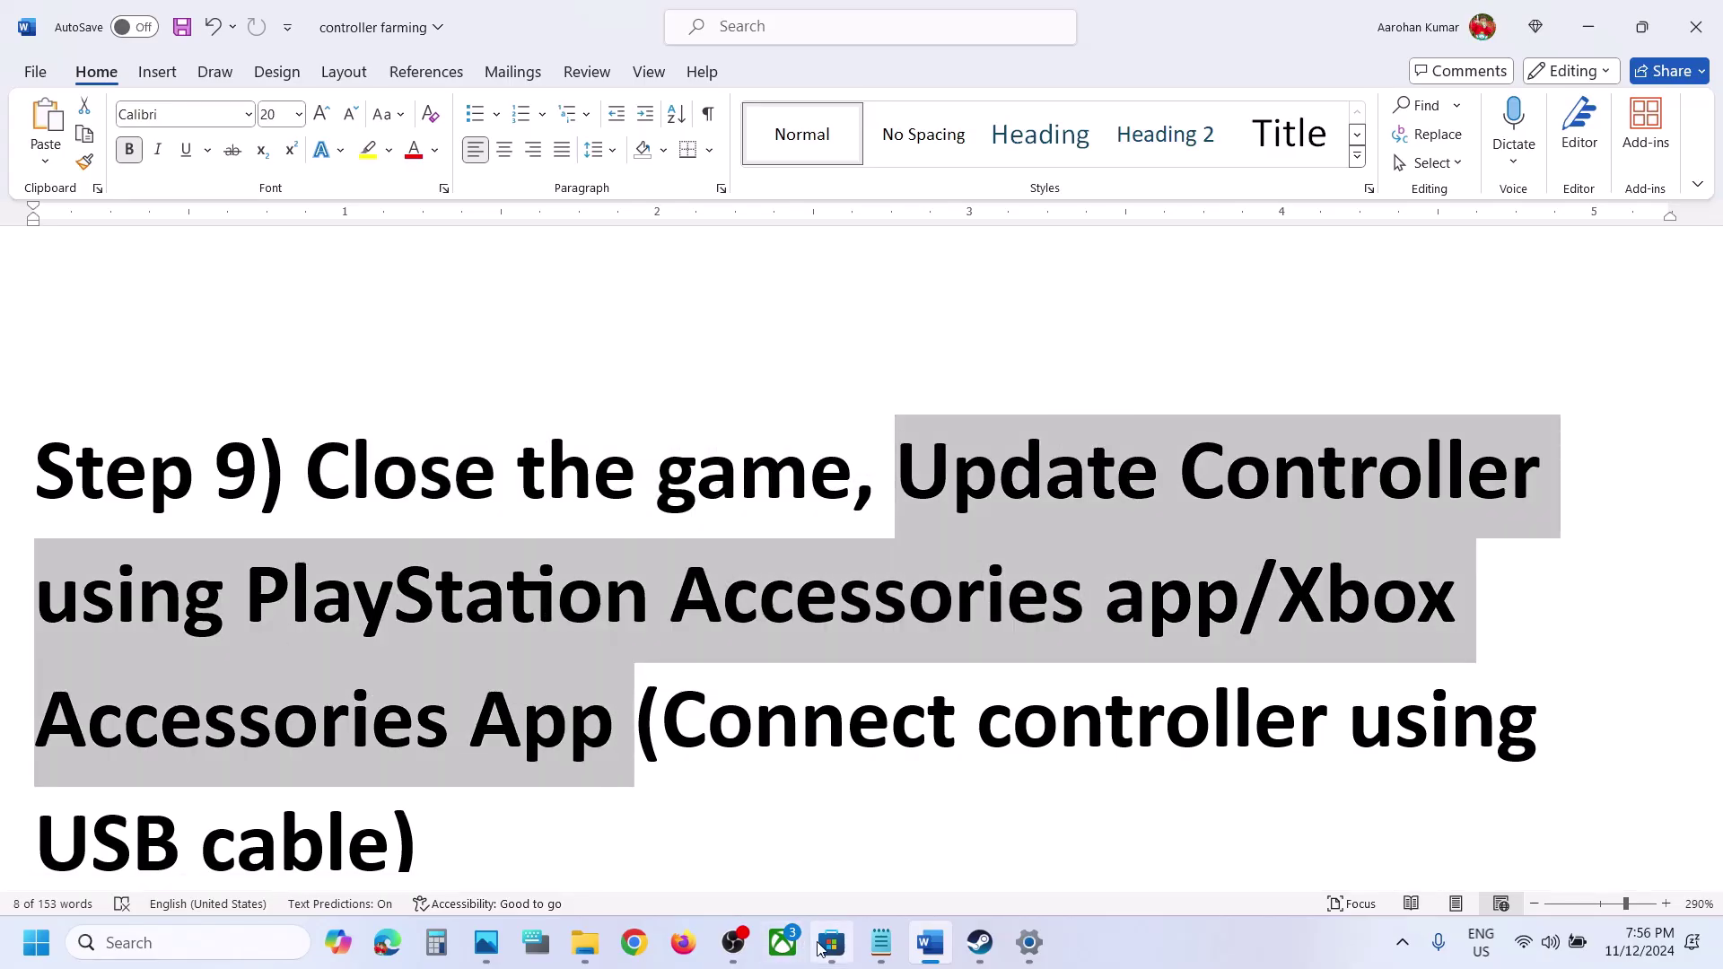
left_click(830, 958)
Search the Microsoft Store for 'xbox acc' and launch Xbox Accessories to view the controller's details.
left_click(604, 25)
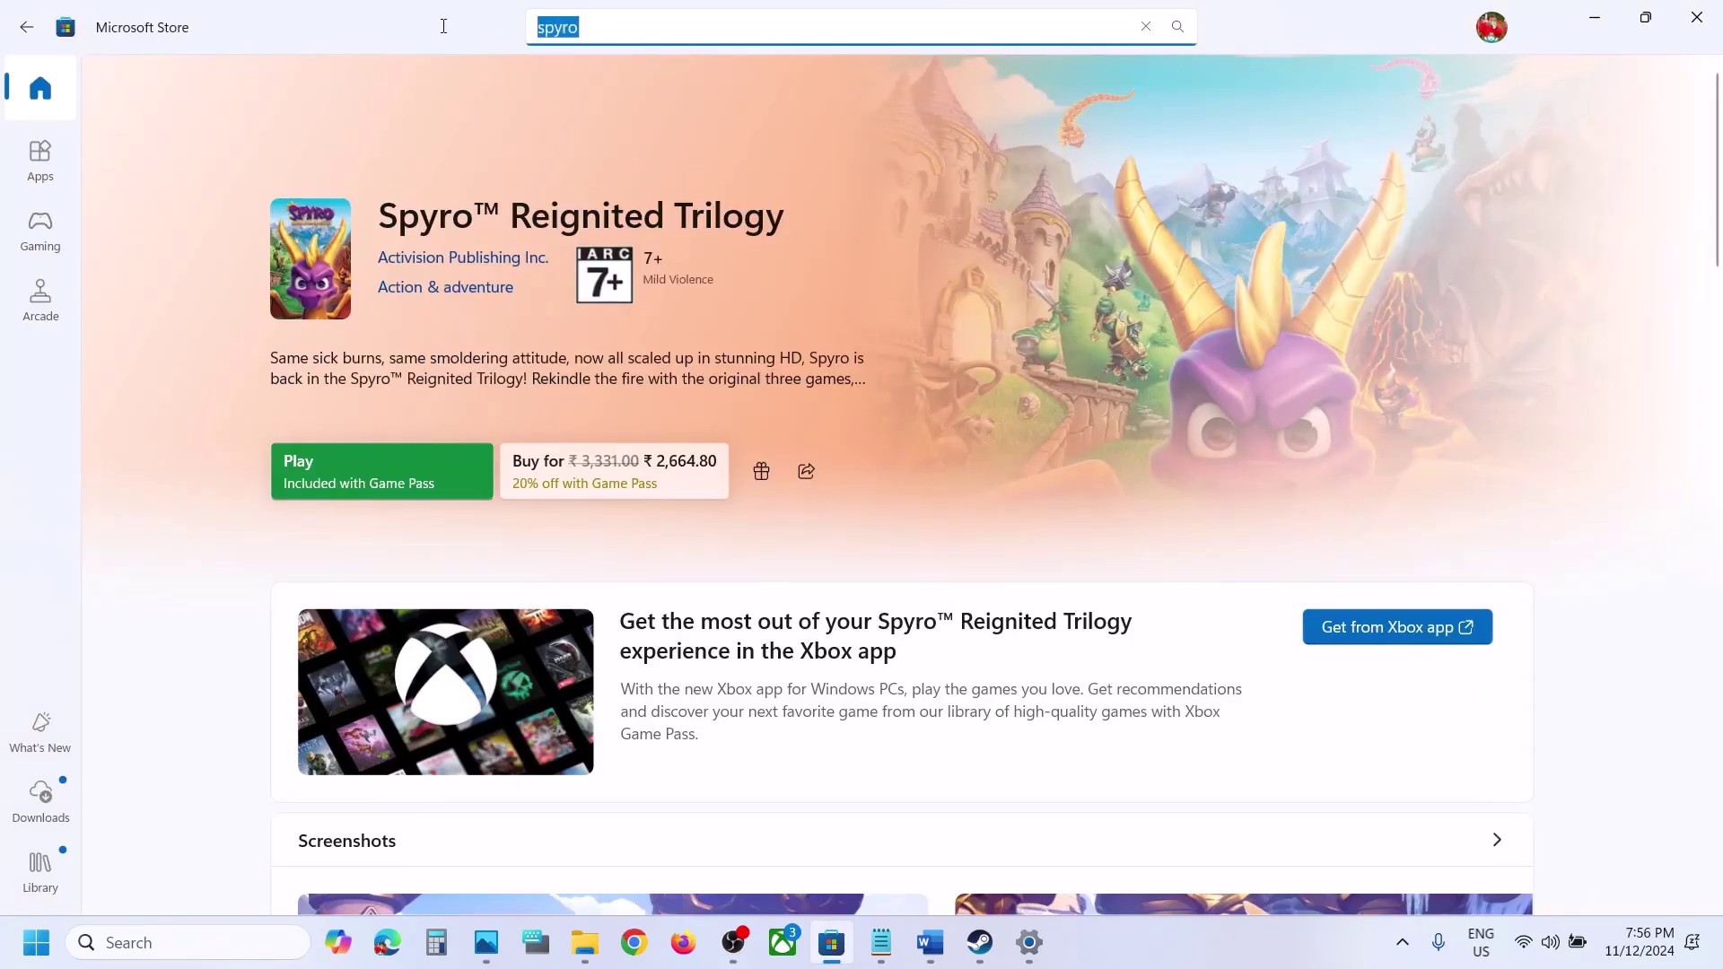
type("xbox acc")
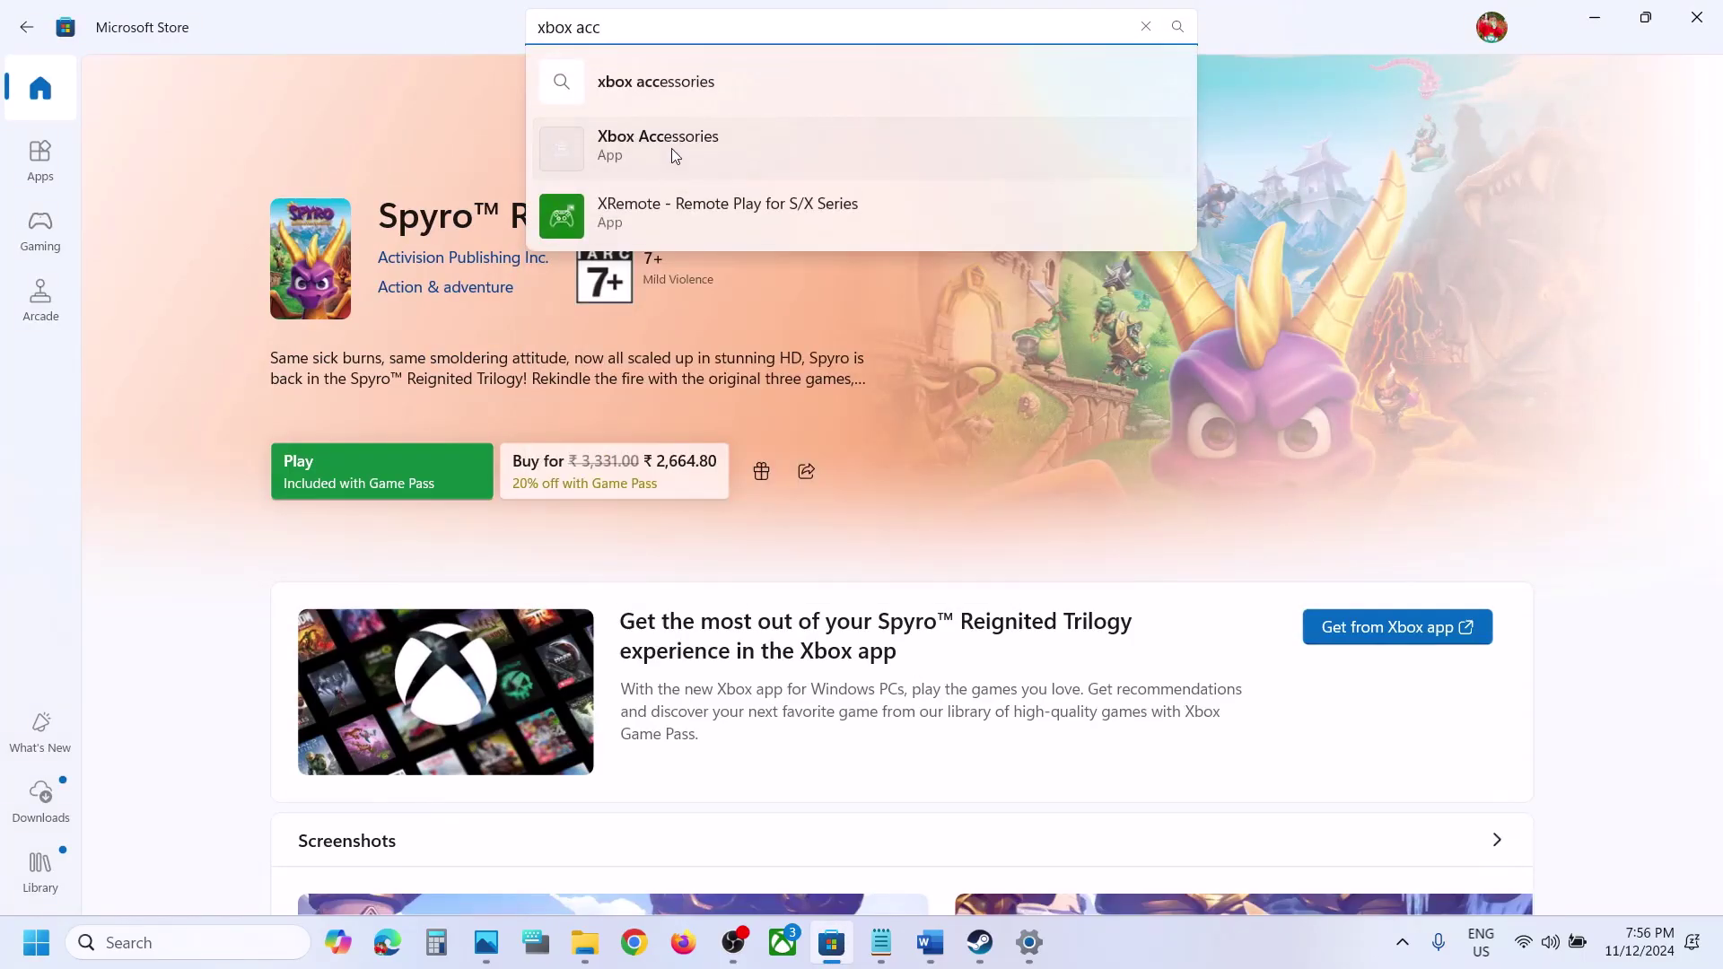
left_click(675, 157)
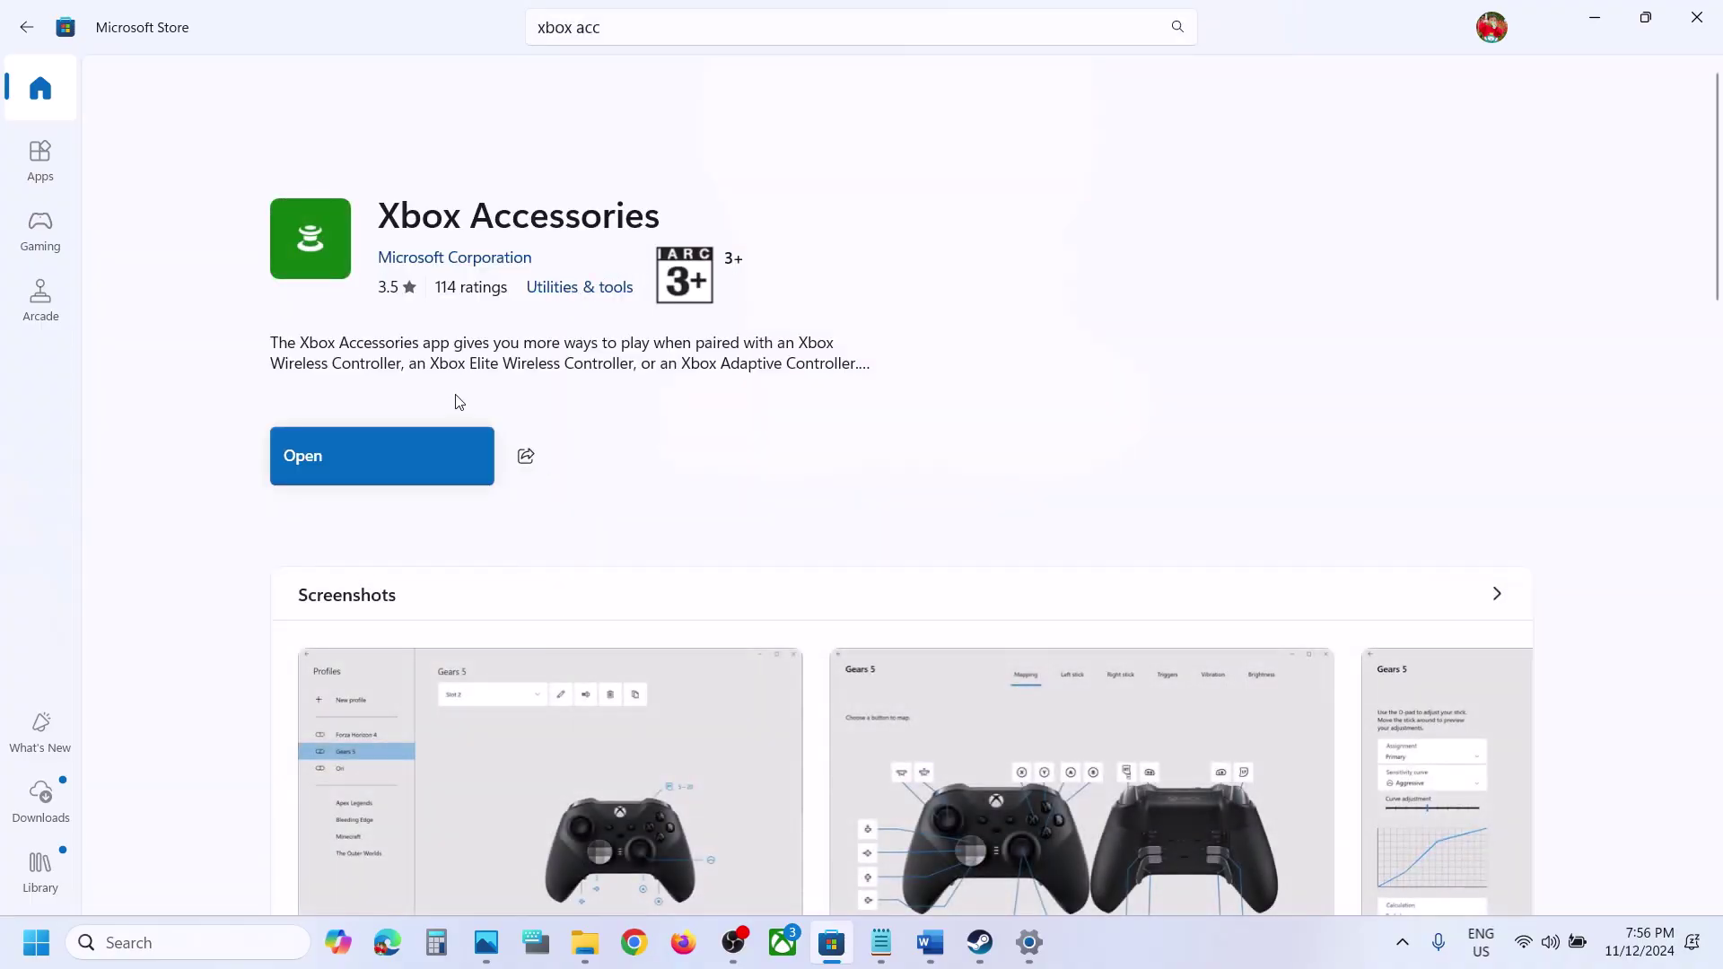
left_click(365, 459)
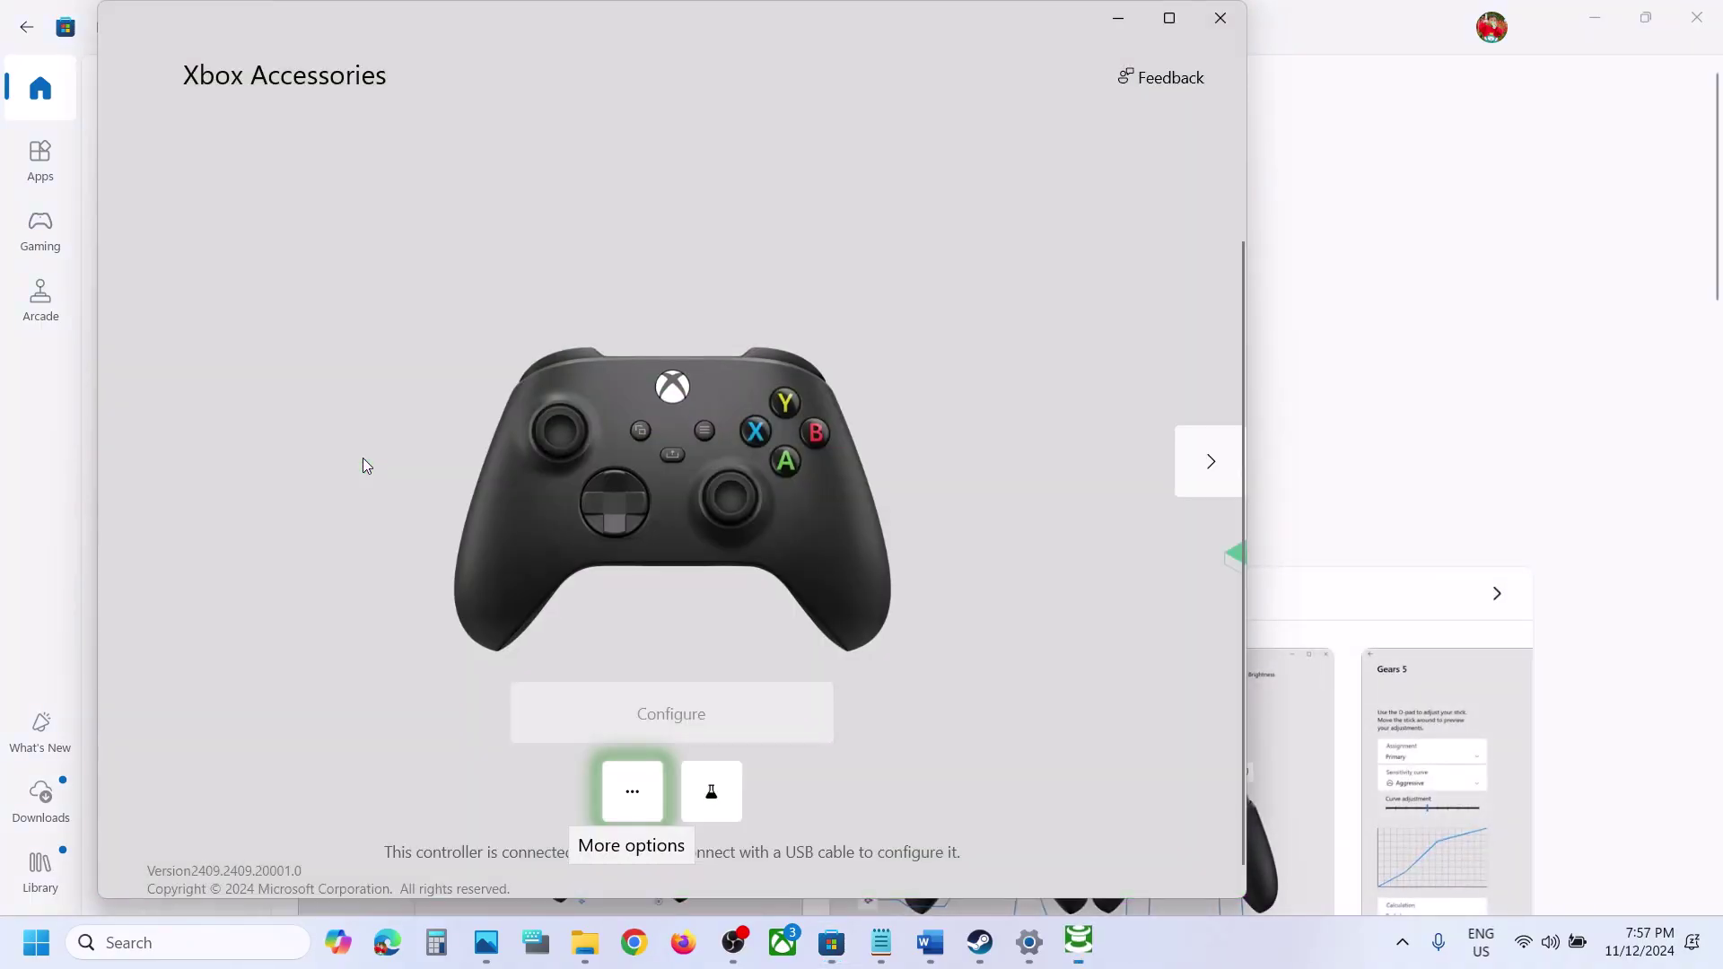
left_click(632, 792)
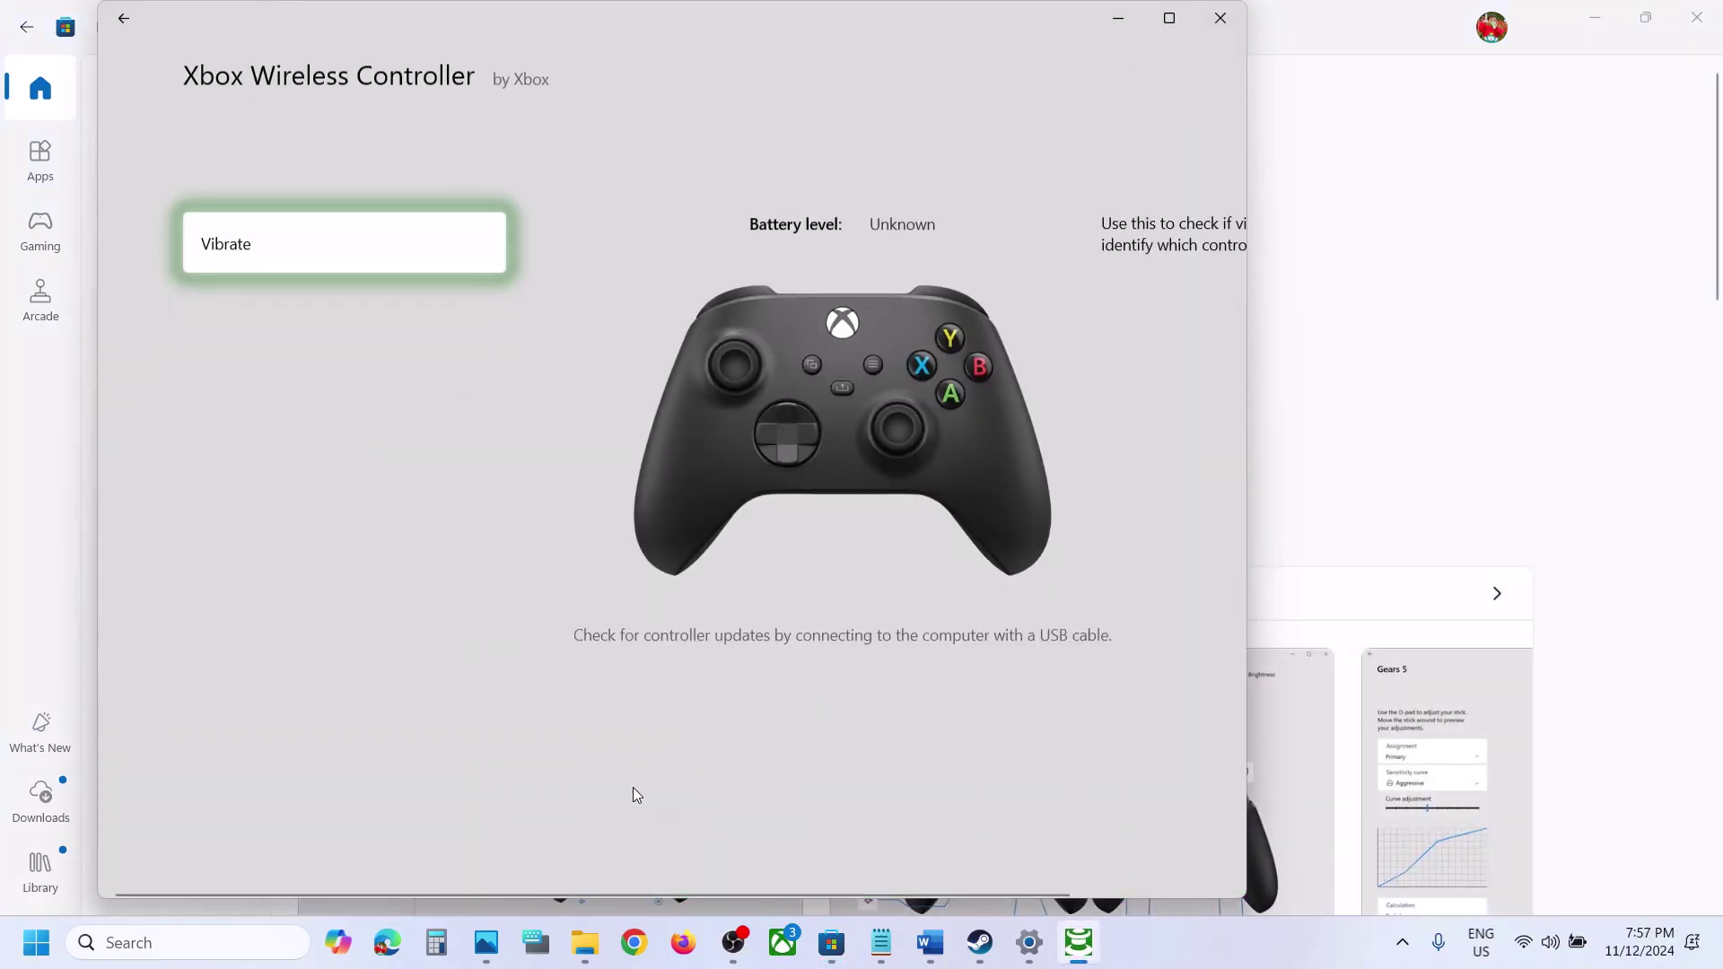
left_click(124, 18)
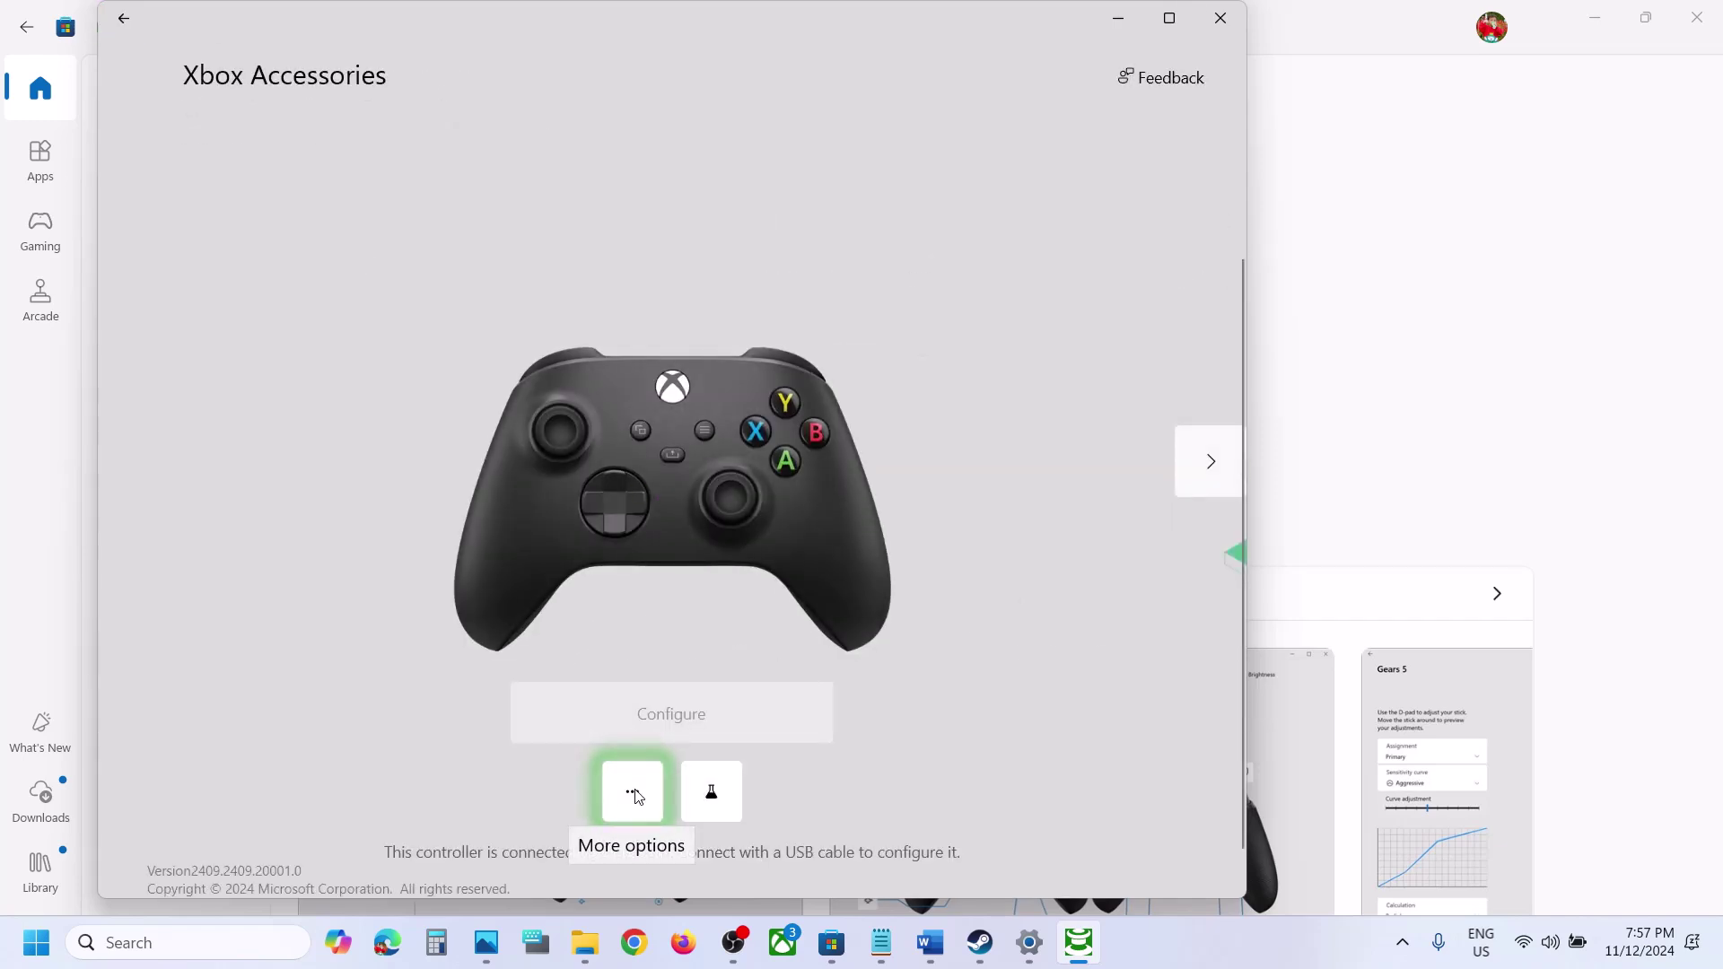
left_click(633, 793)
left_click(123, 19)
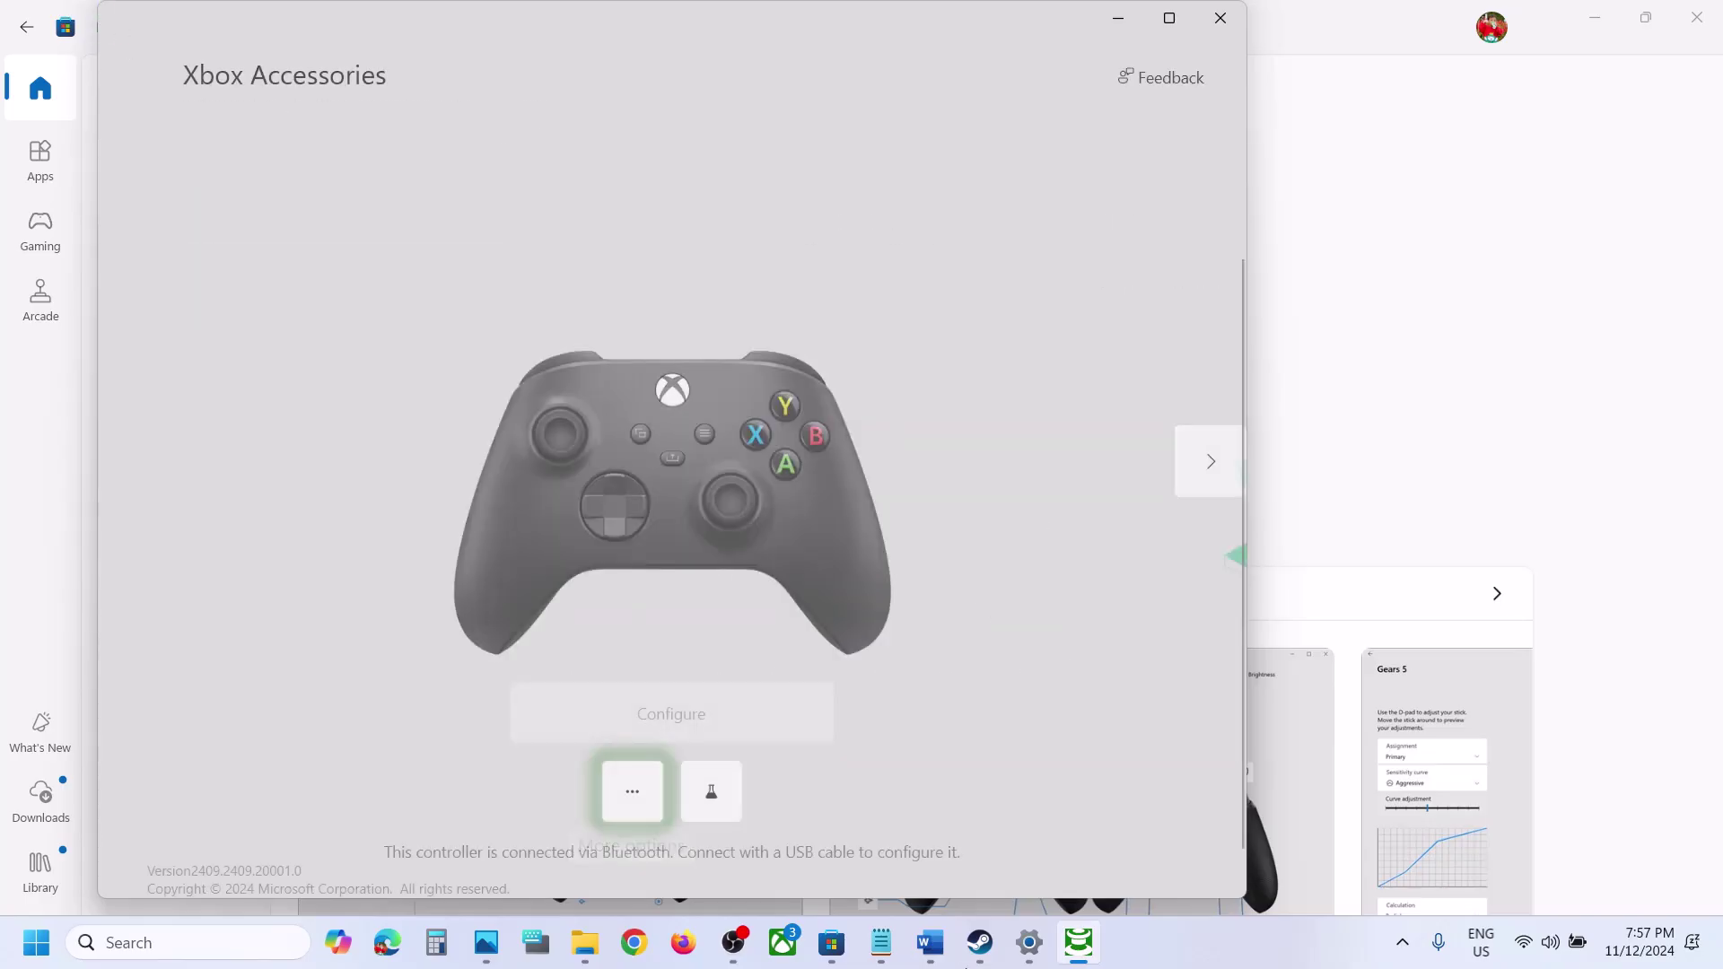
left_click(1262, 960)
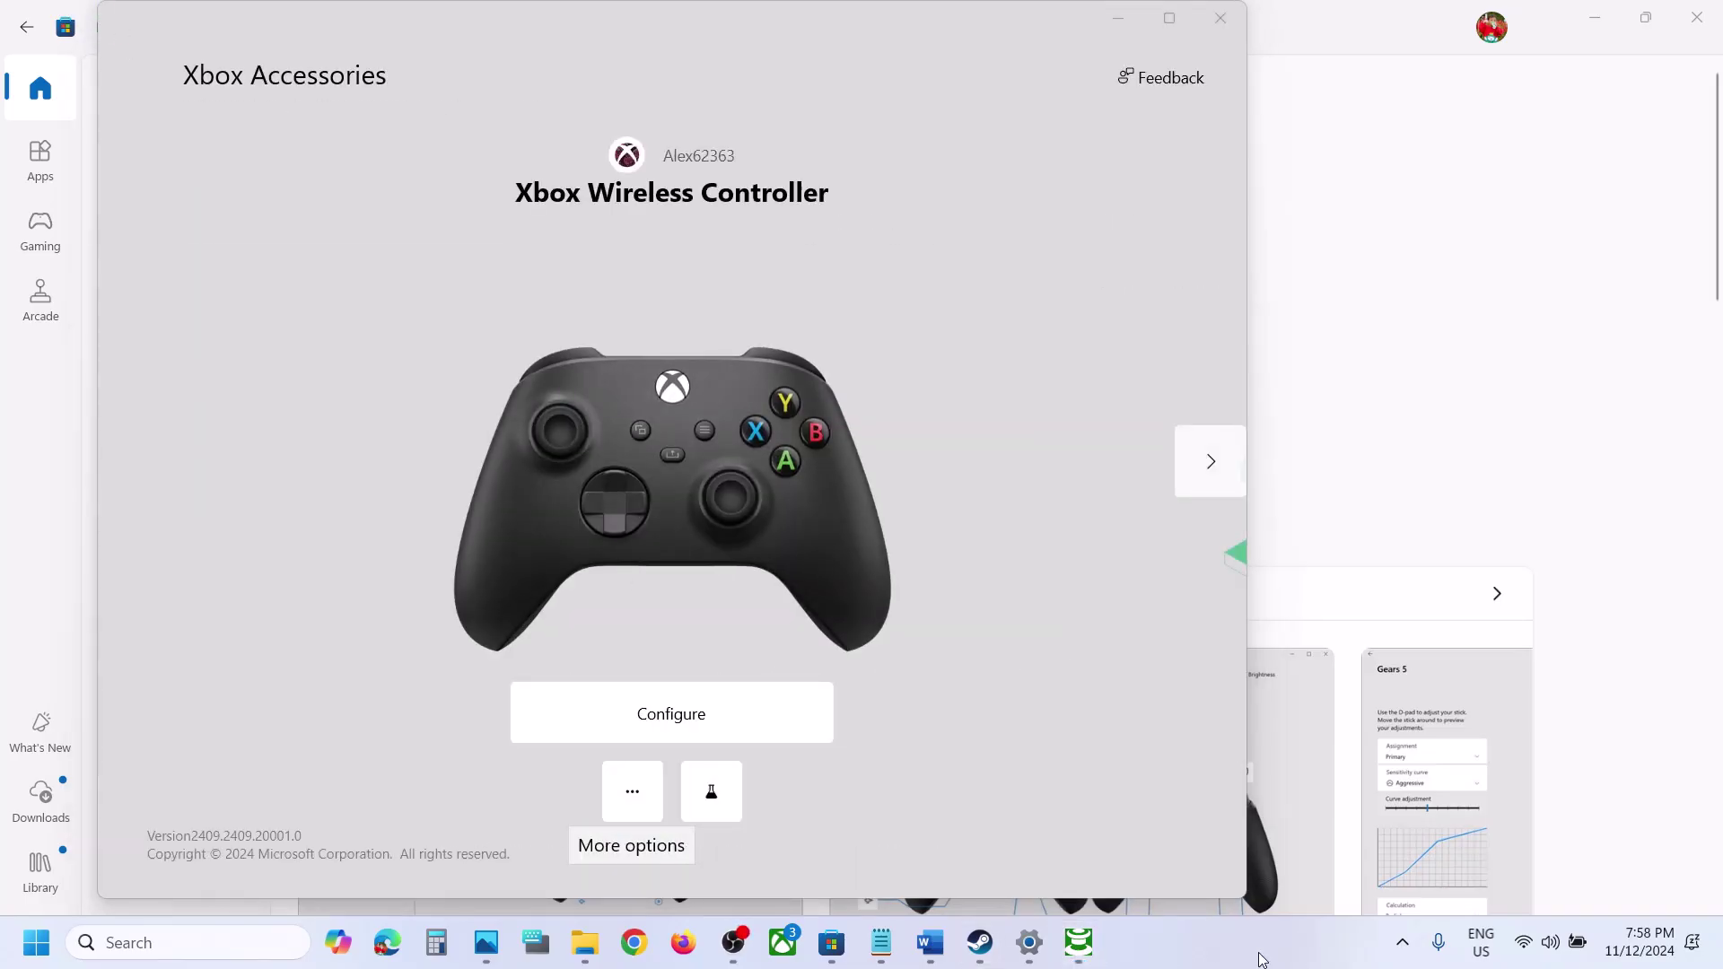
Start and confirm the Xbox Wireless Controller firmware update from version 5.21.3241.0.
left_click(707, 718)
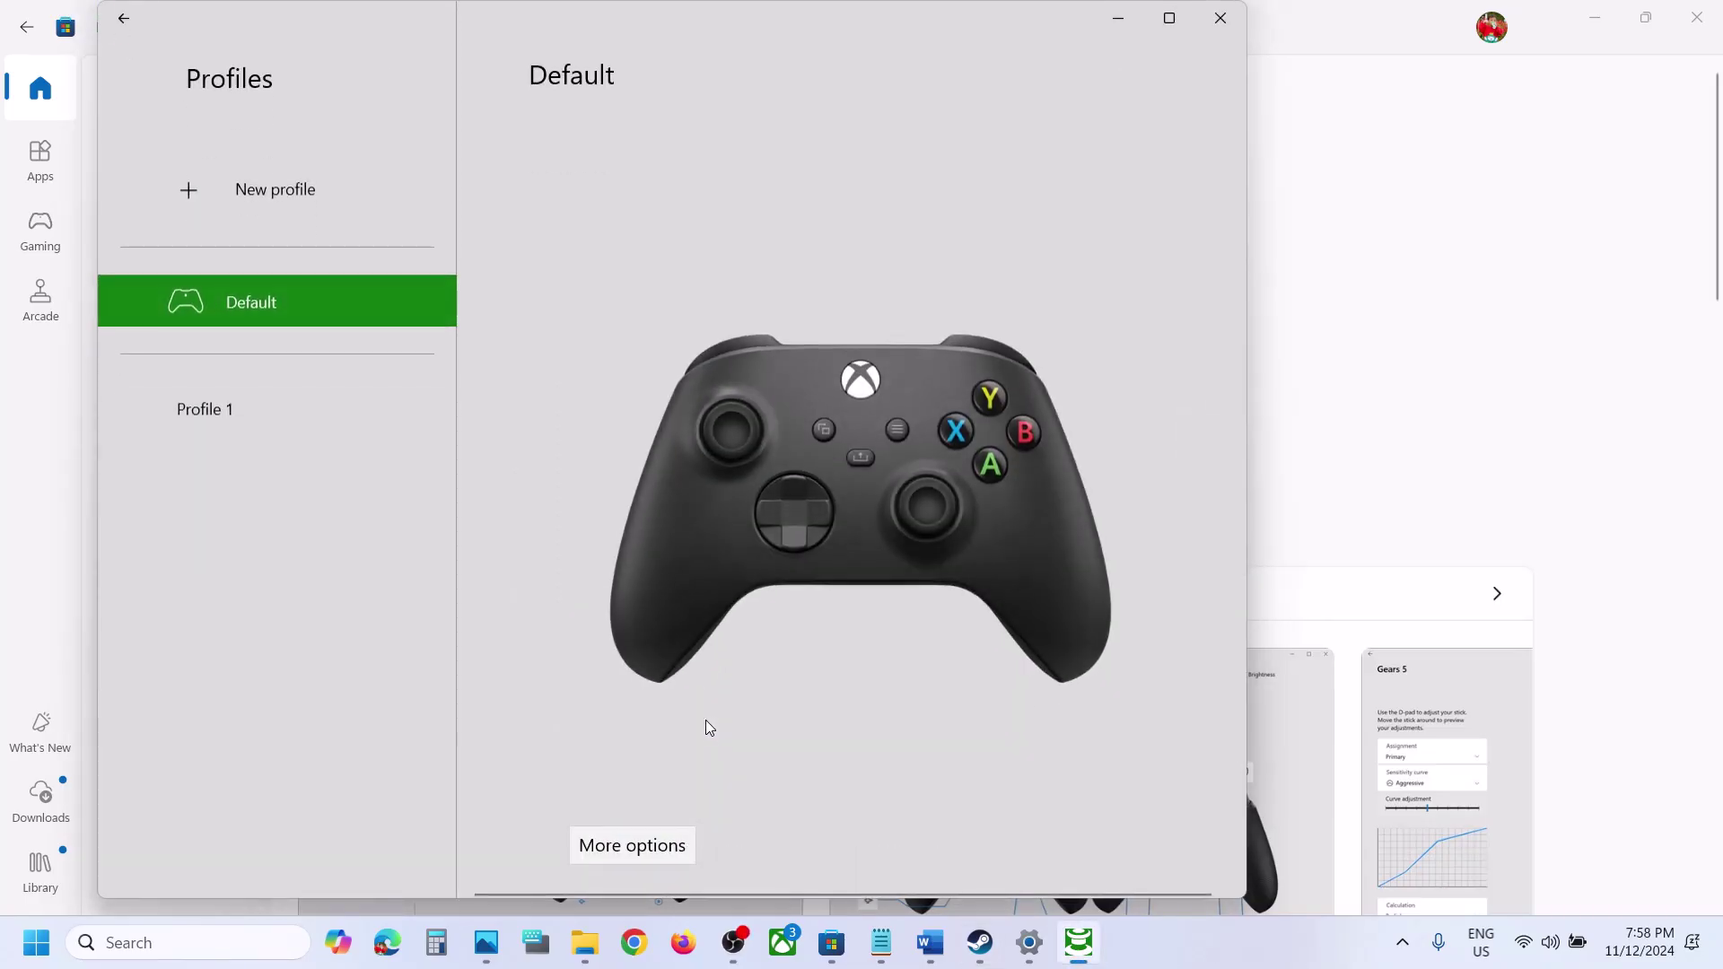
left_click(131, 30)
left_click(633, 787)
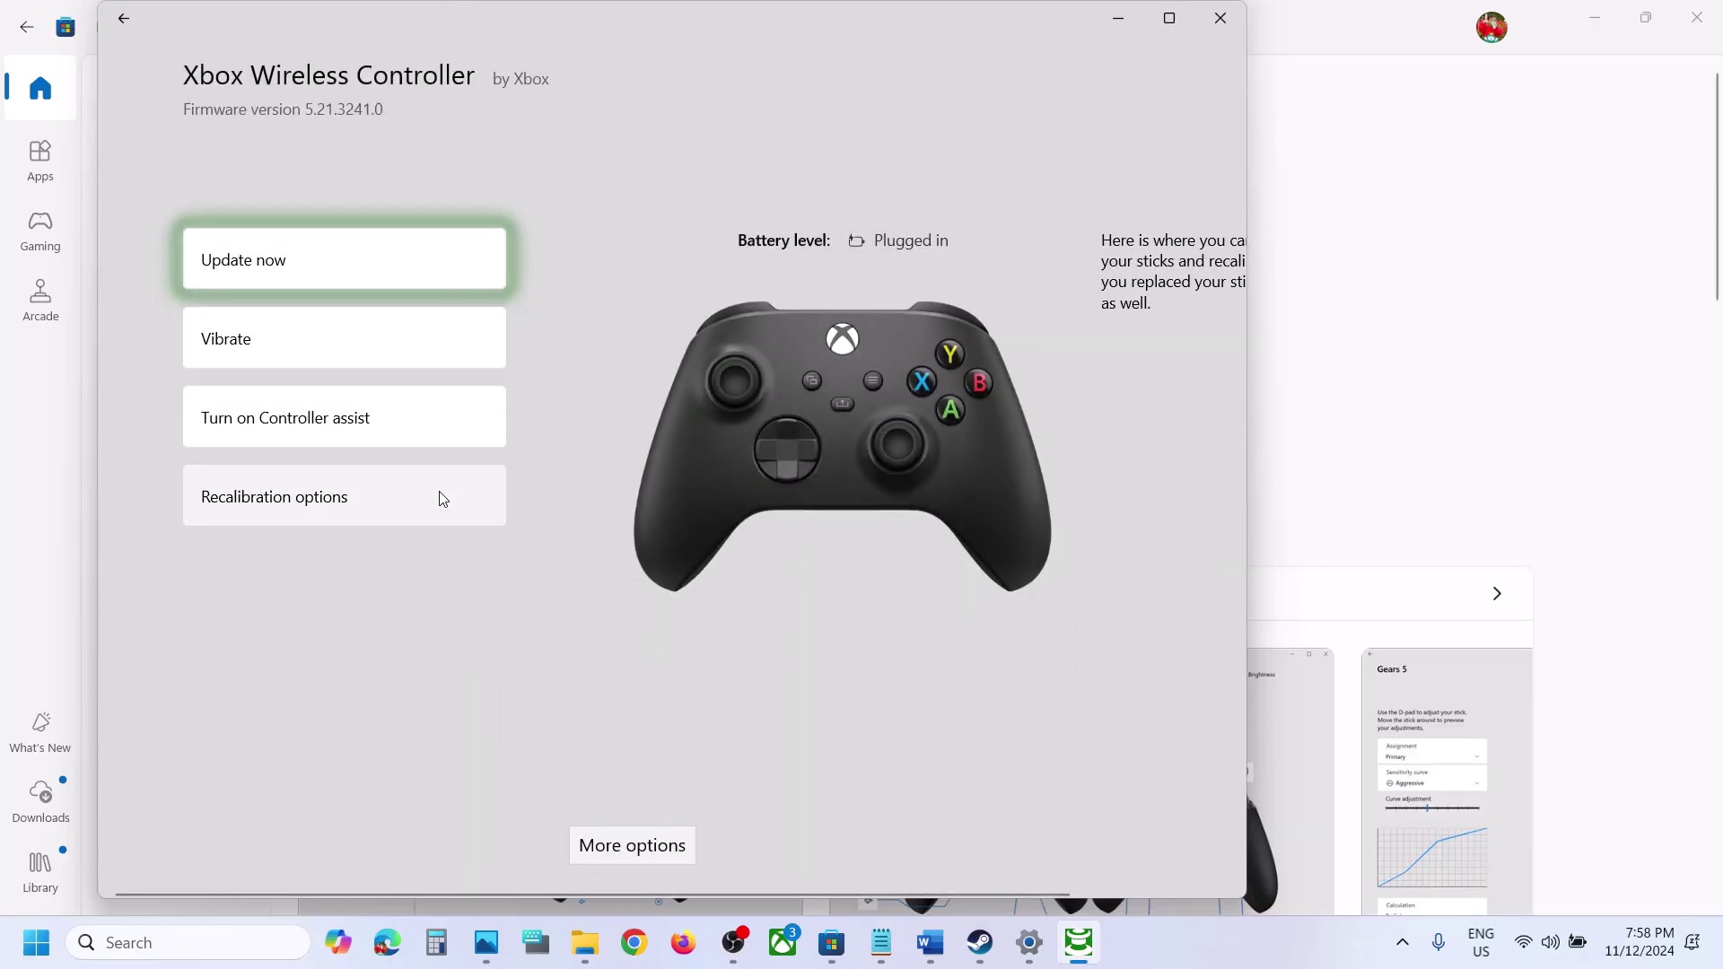
left_click(315, 269)
left_click(306, 698)
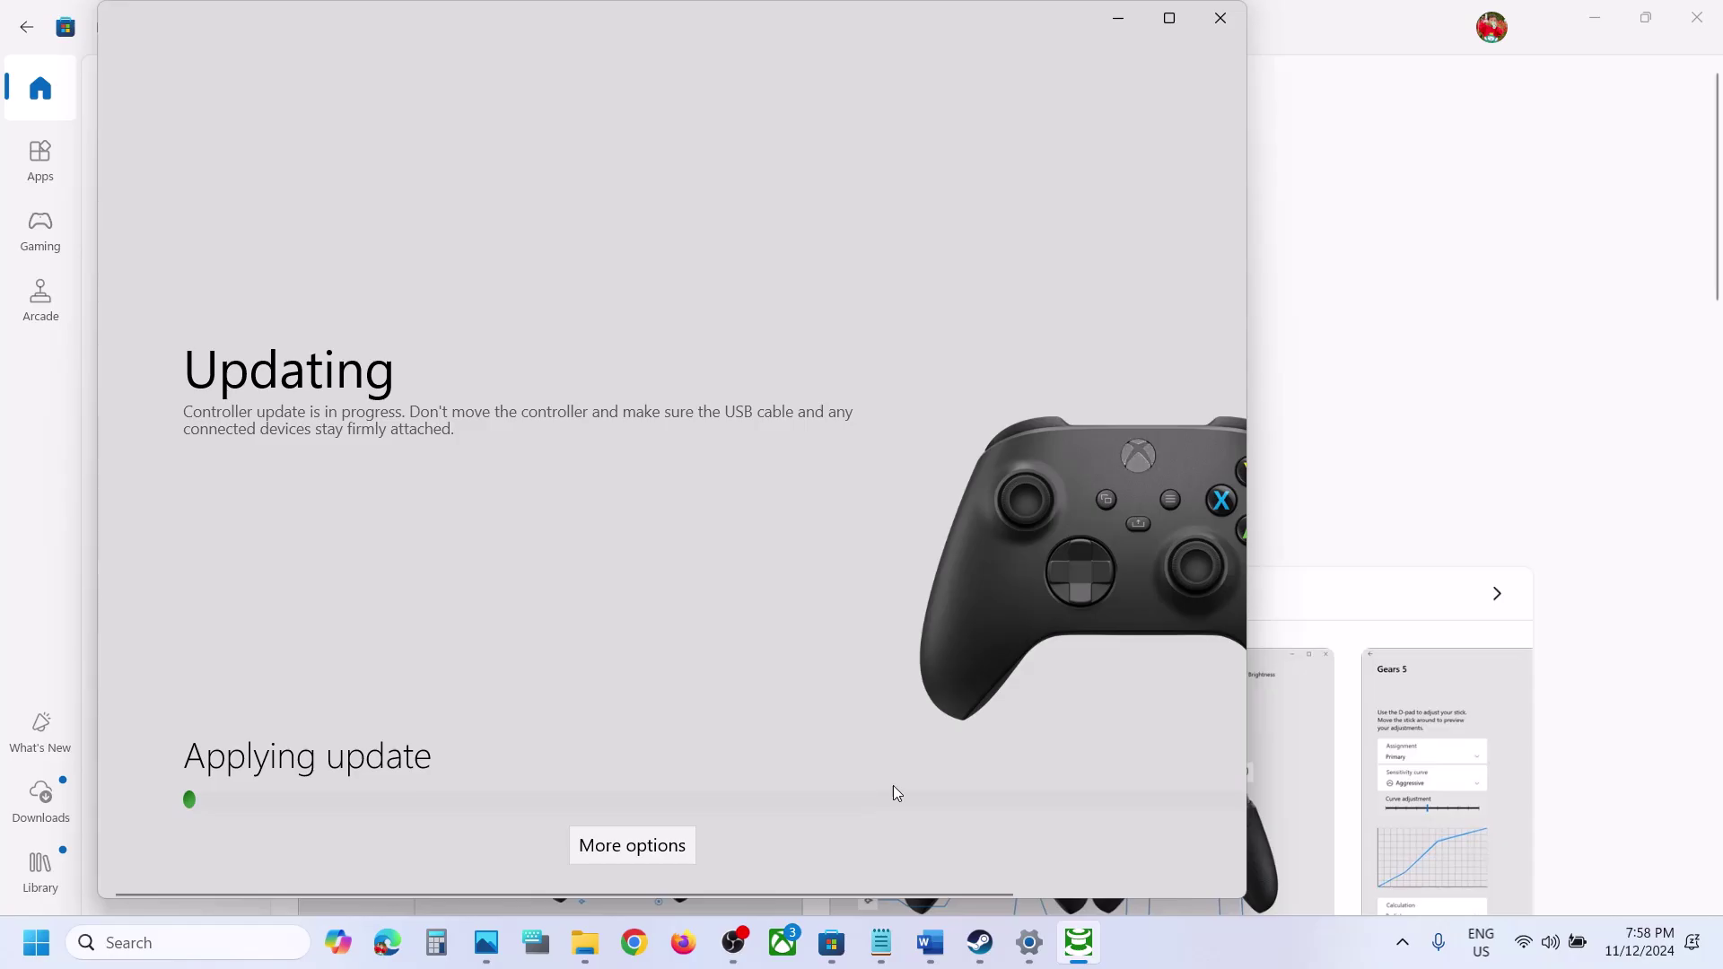
left_click(1178, 937)
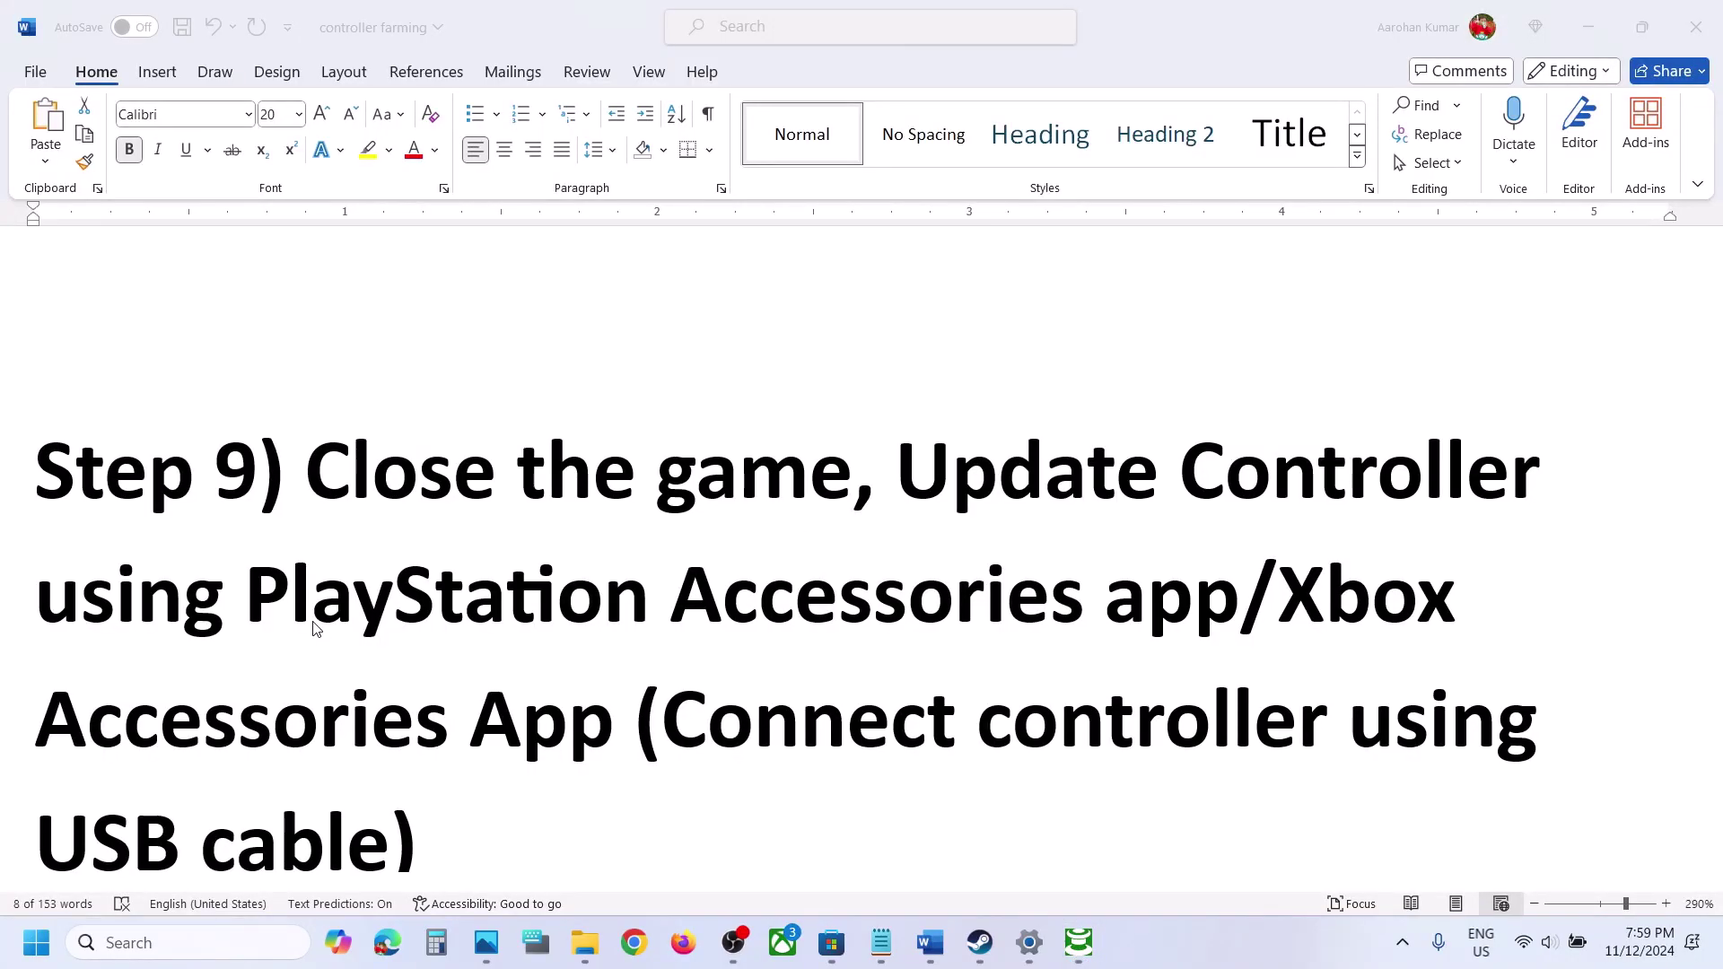
Copy 'PlayStation Accessories app' from the Word guide and search for it in Chrome.
key("alt+Tab")
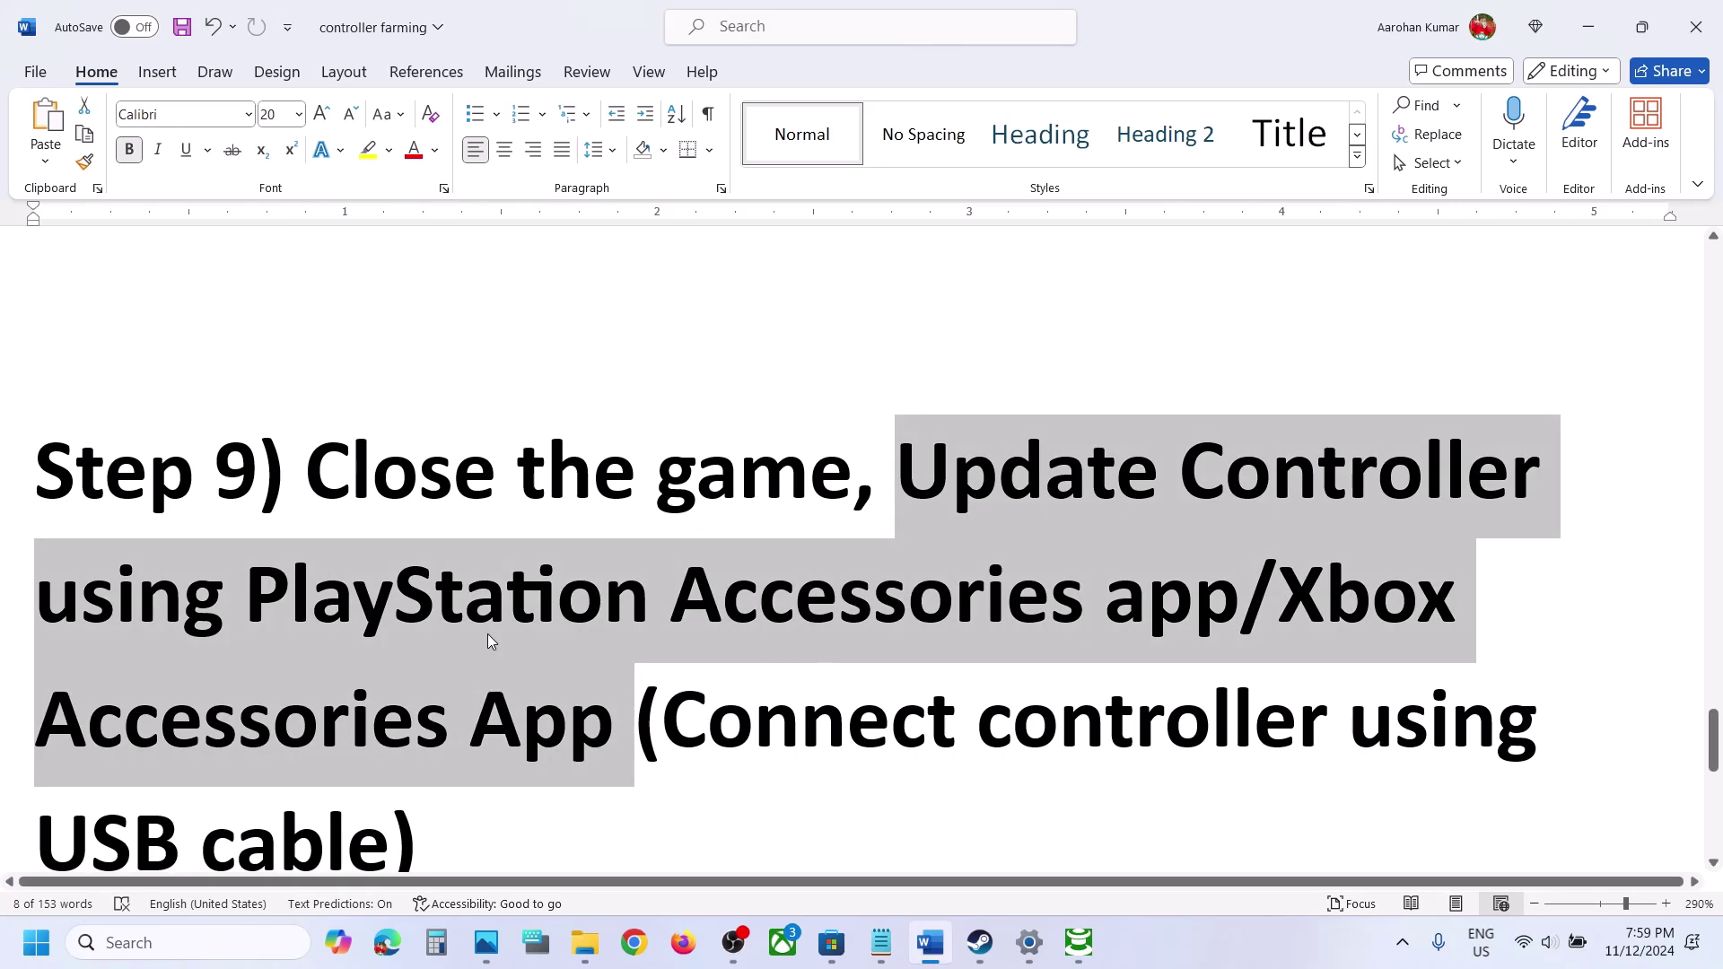
left_click(259, 576)
left_click_drag(392, 577, 1240, 597)
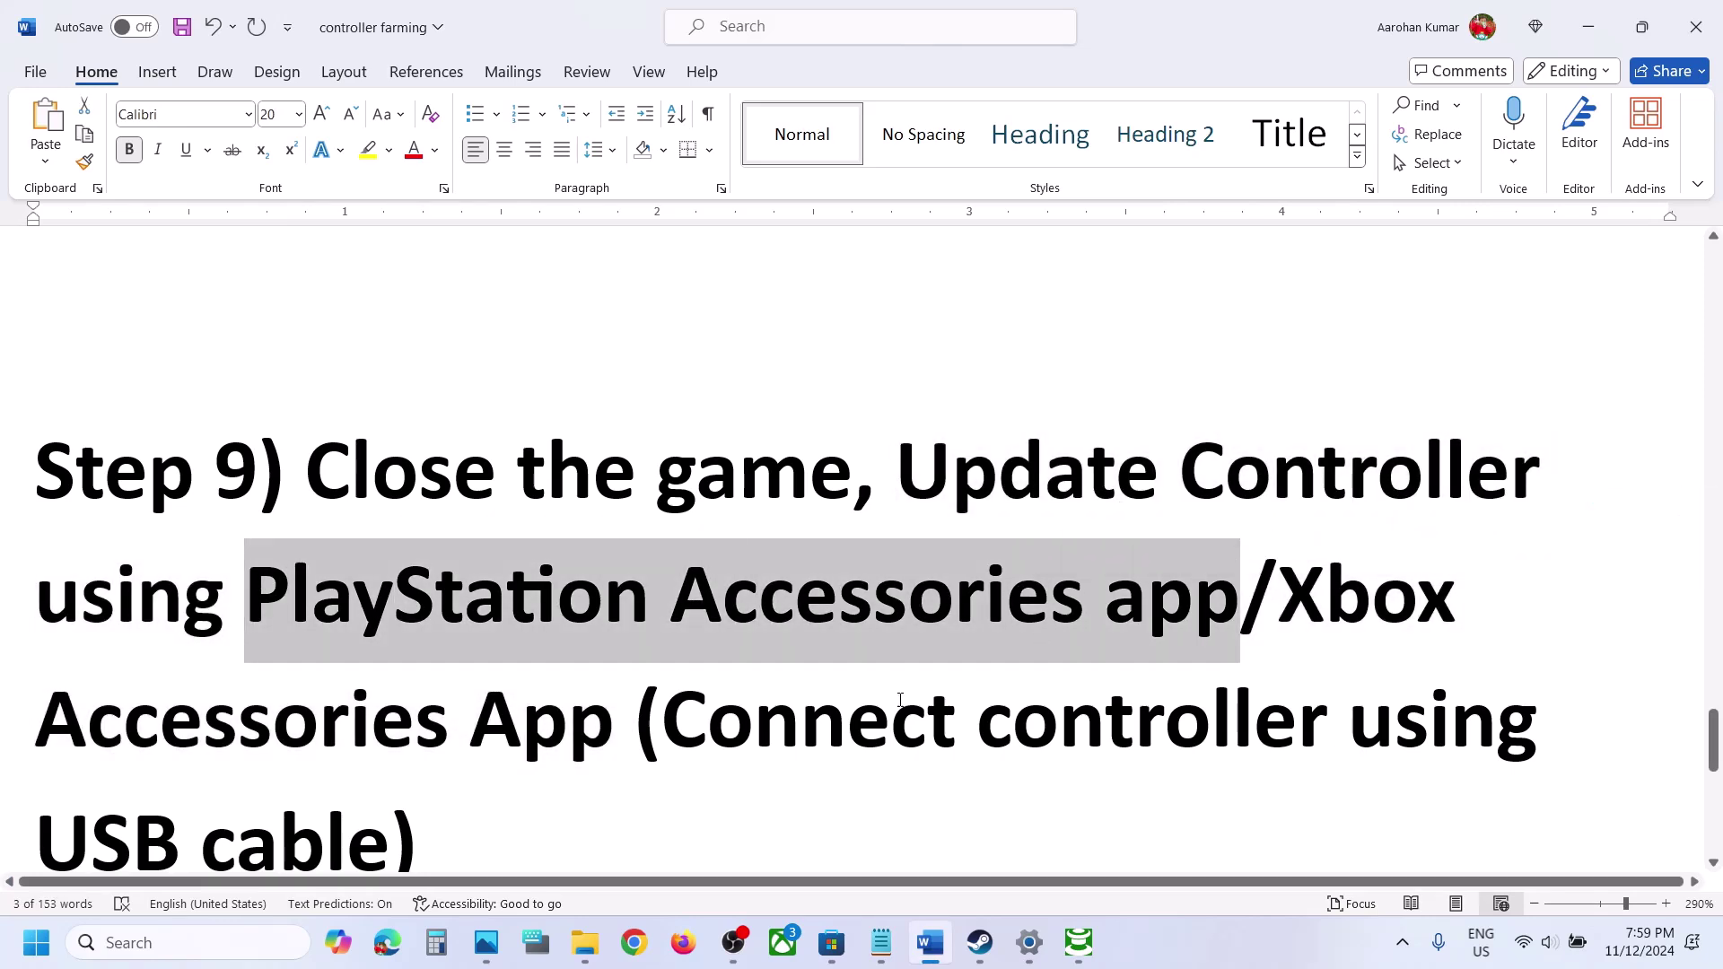
key("ctrl+c")
key("alt+Tab")
key("ctrl+v")
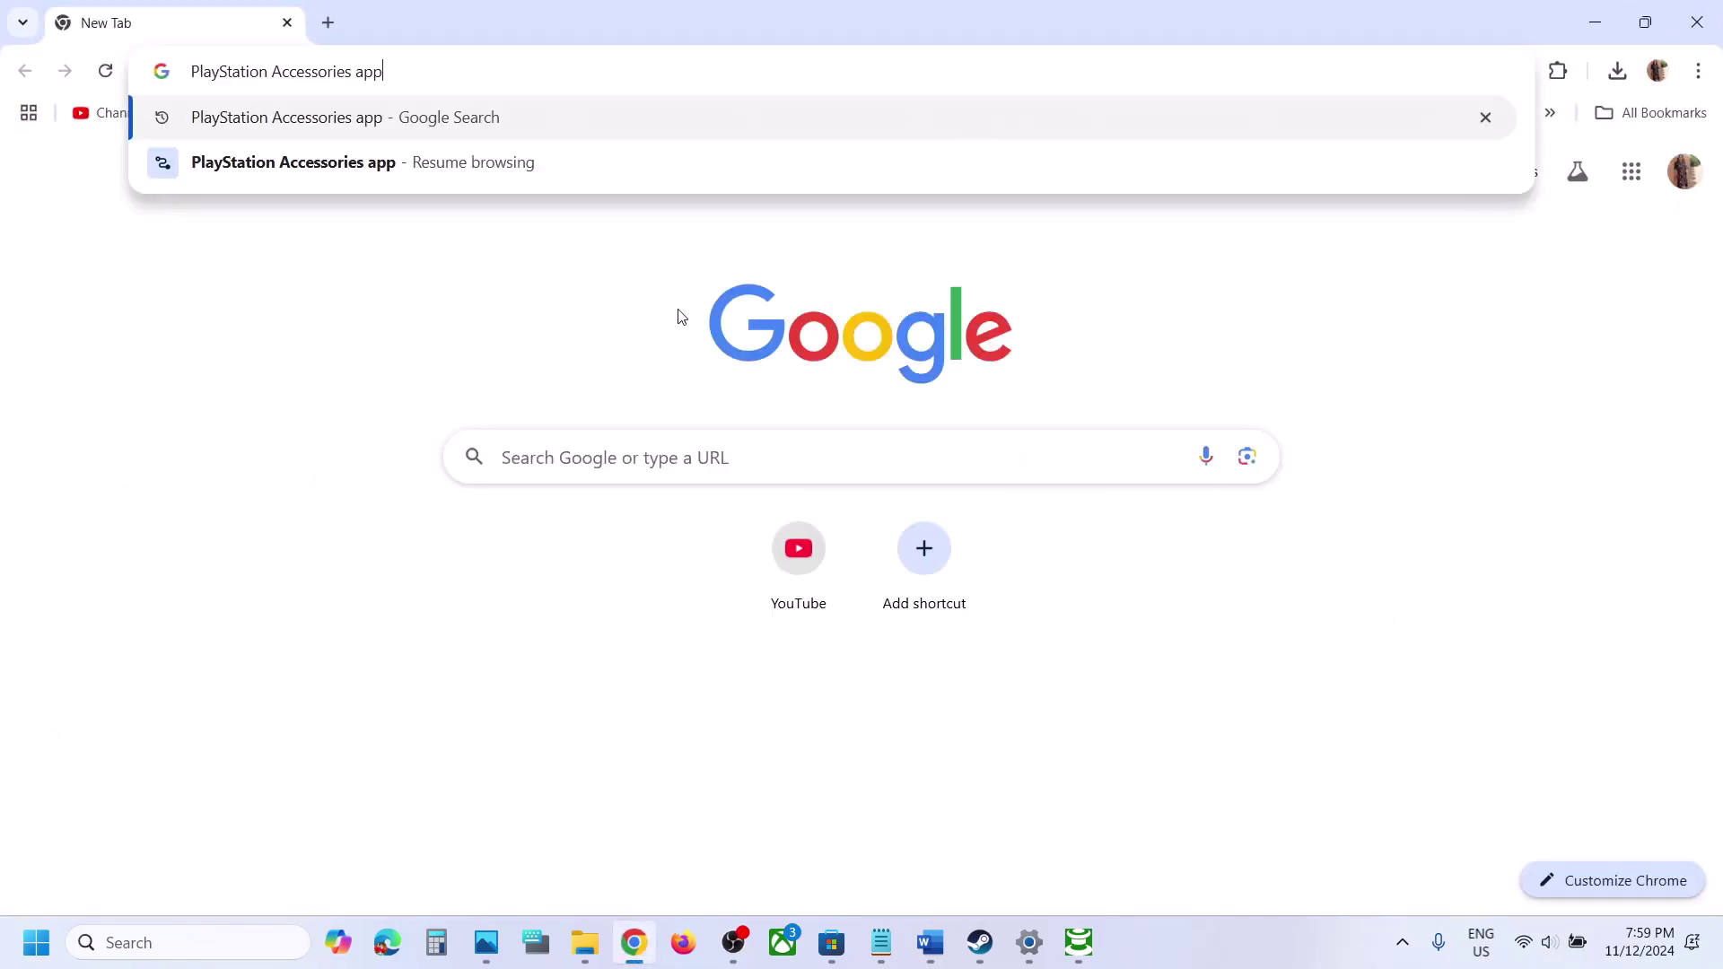
key("Return")
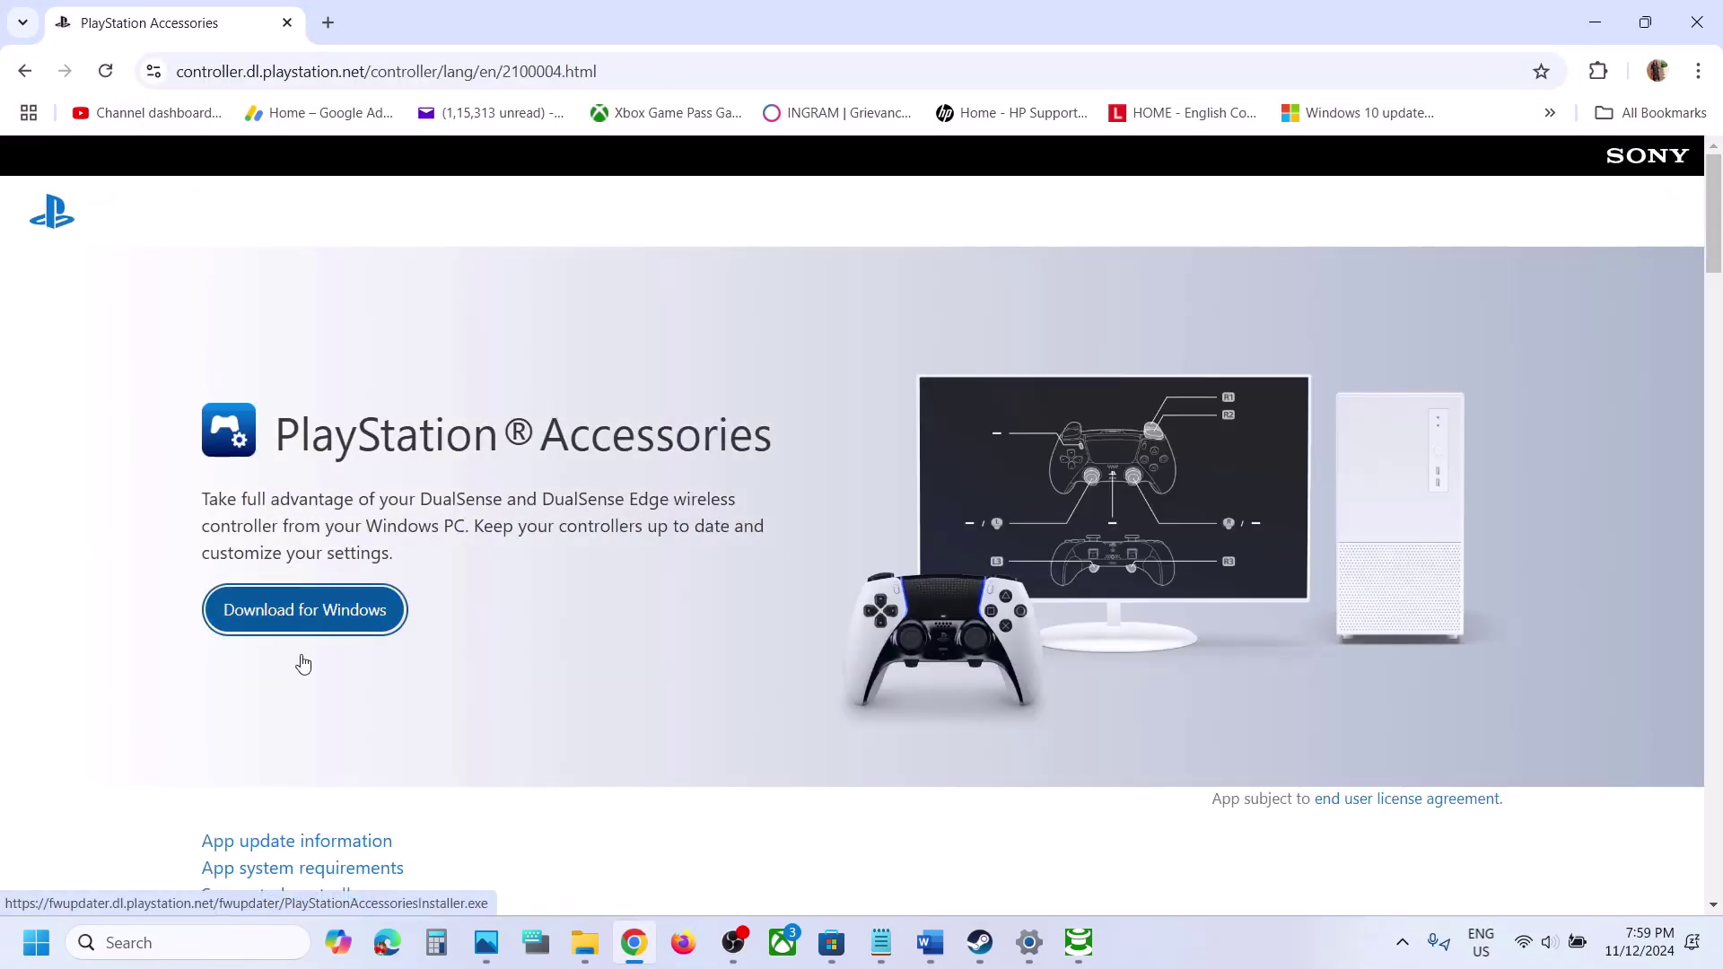
Launch PlayStation Accessories via Windows search and confirm the DualSense firmware A-0520 is up to date.
left_click(131, 953)
type("play")
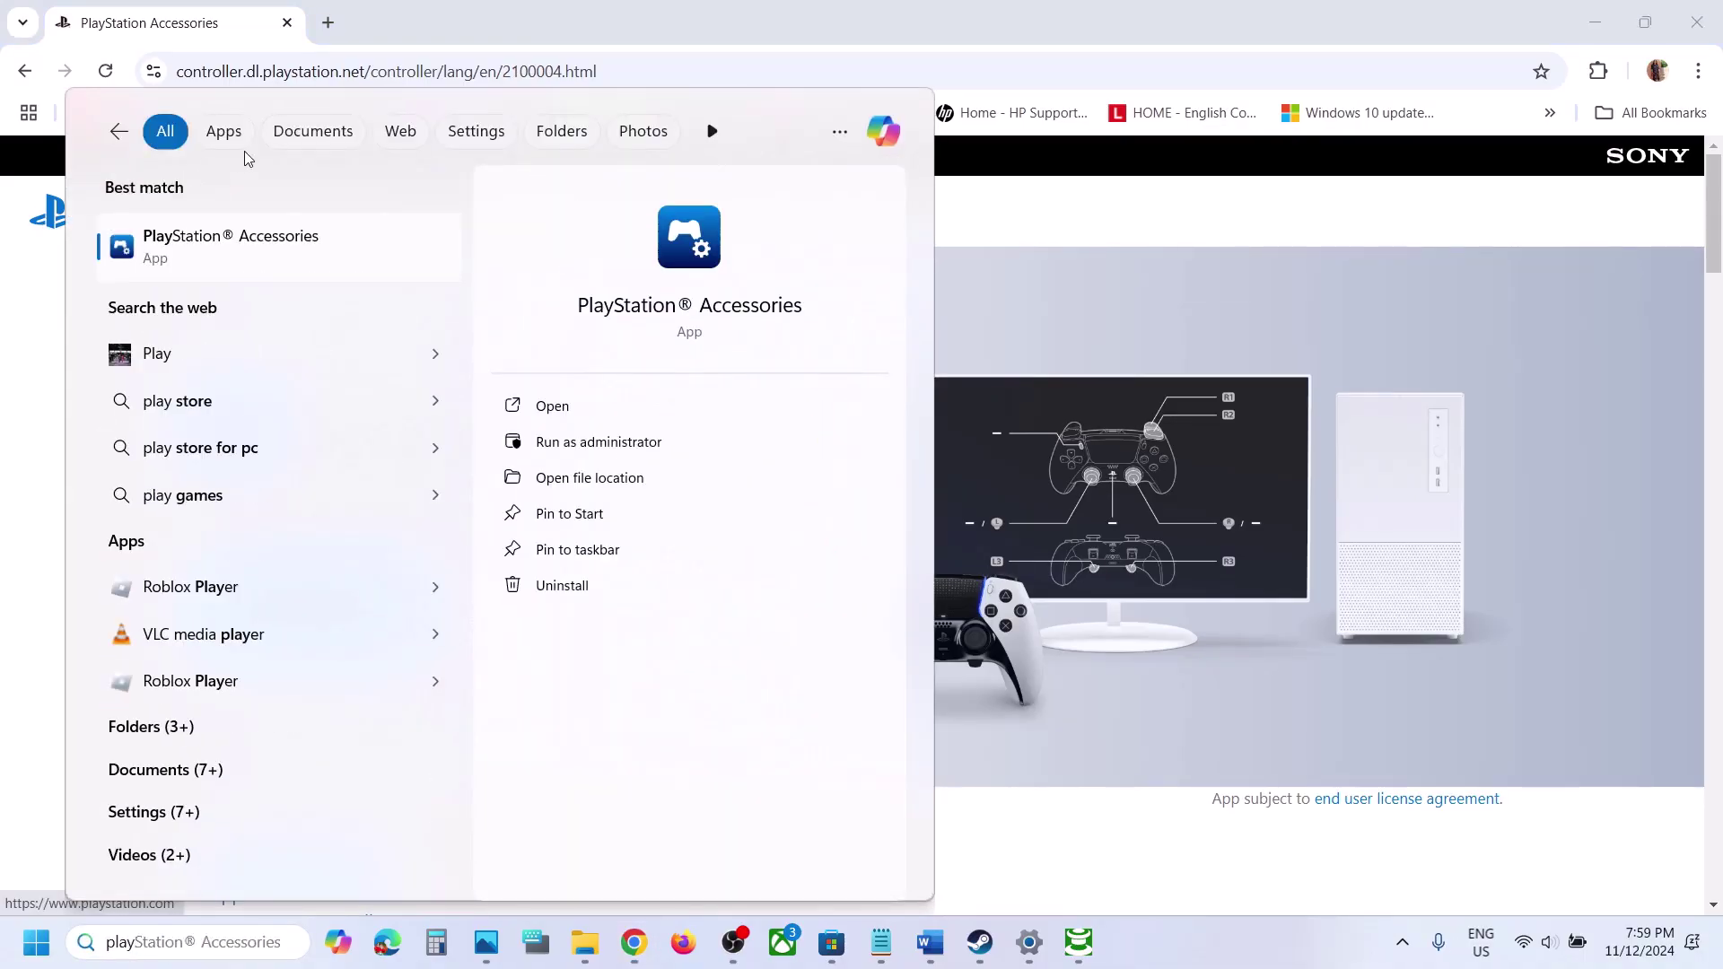
left_click(240, 239)
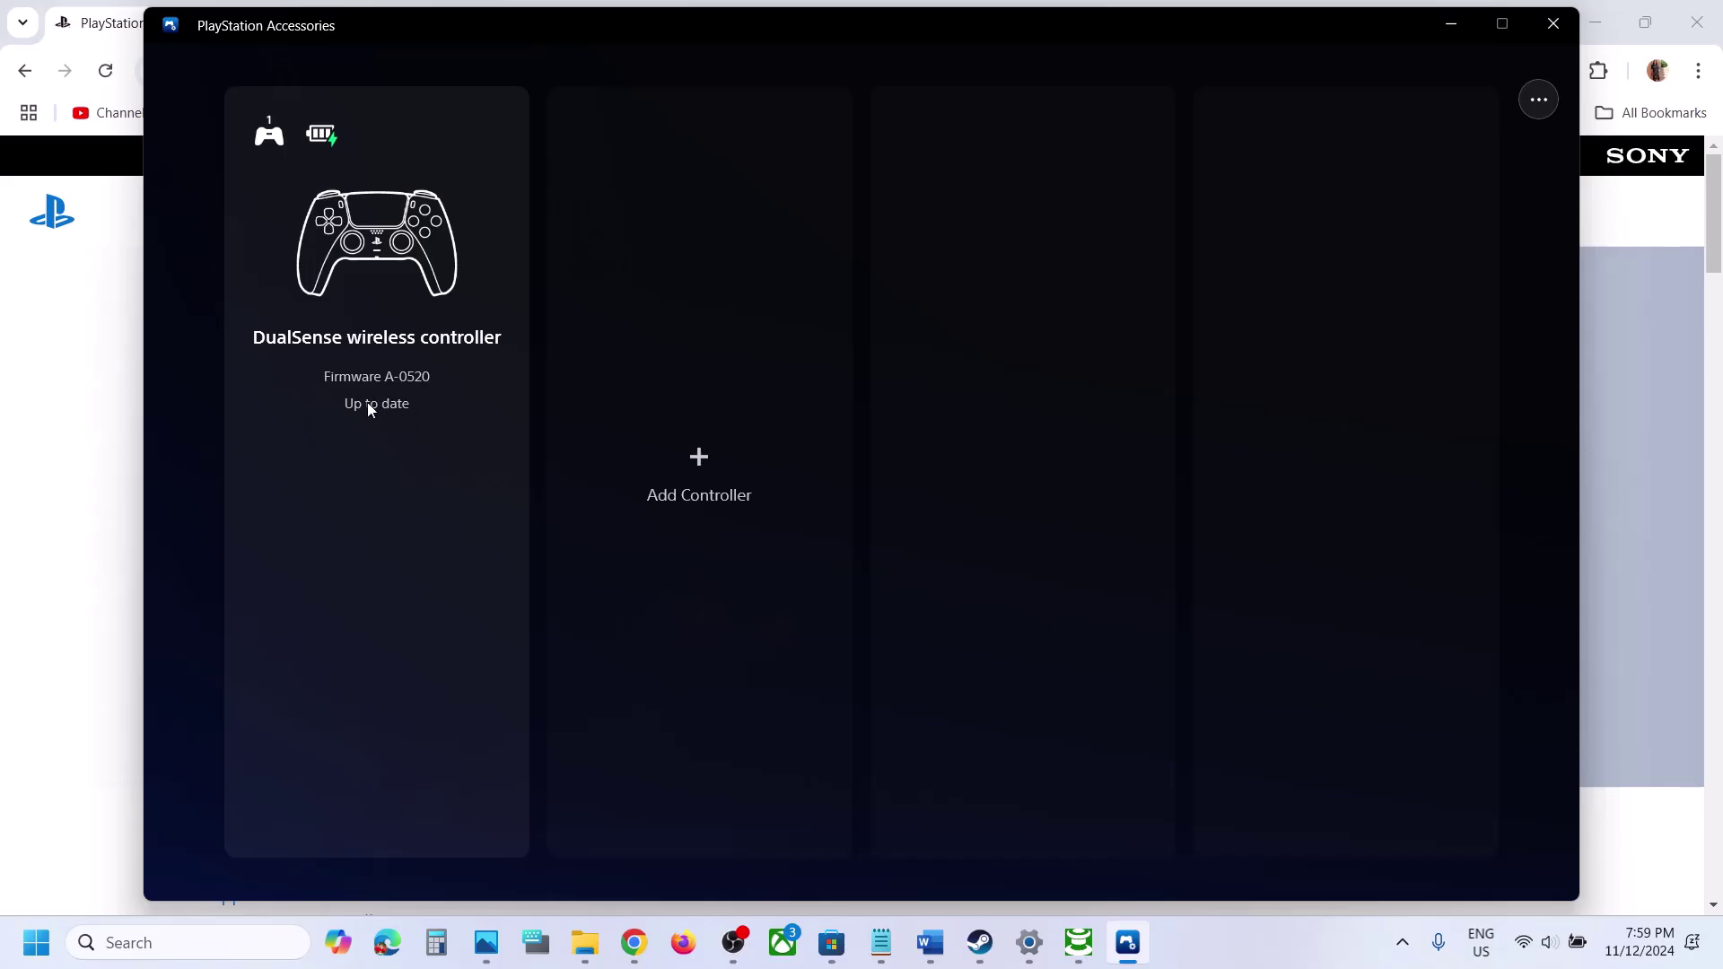
left_click(1239, 949)
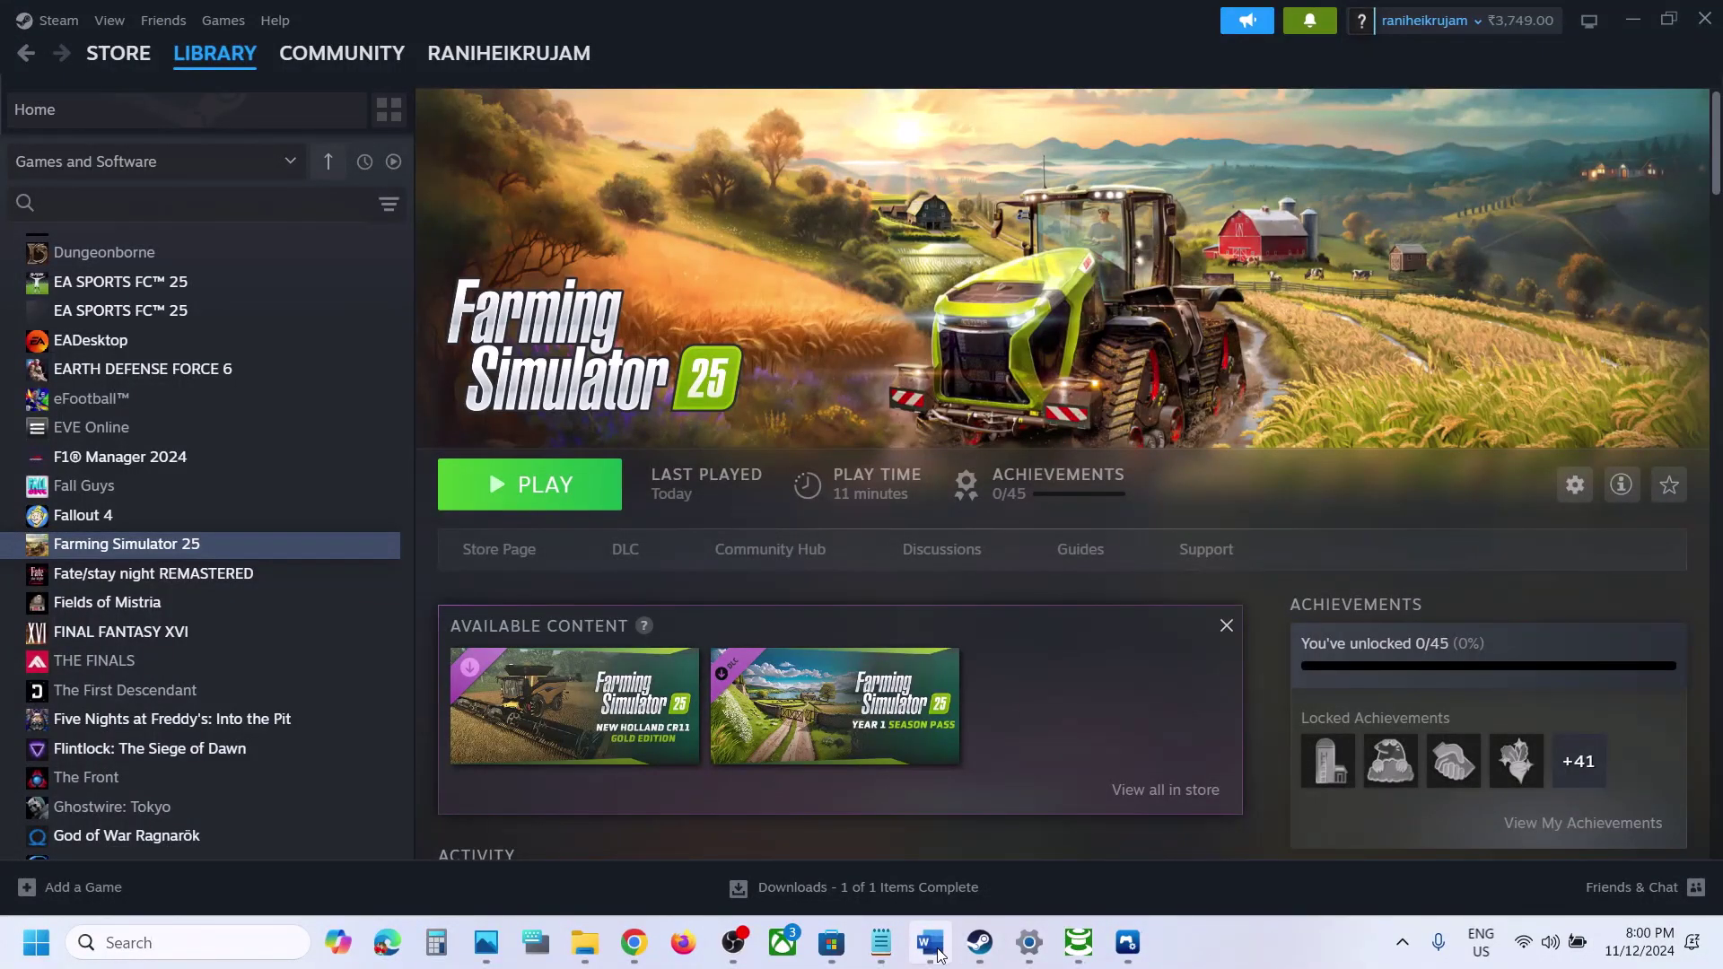
Highlight the 'DS4Windows/reWASD app' tip in Step 10 and 'Use wired connection' in Step 11, then return to Steam.
left_click(930, 944)
scroll(684, 668, "down", 3)
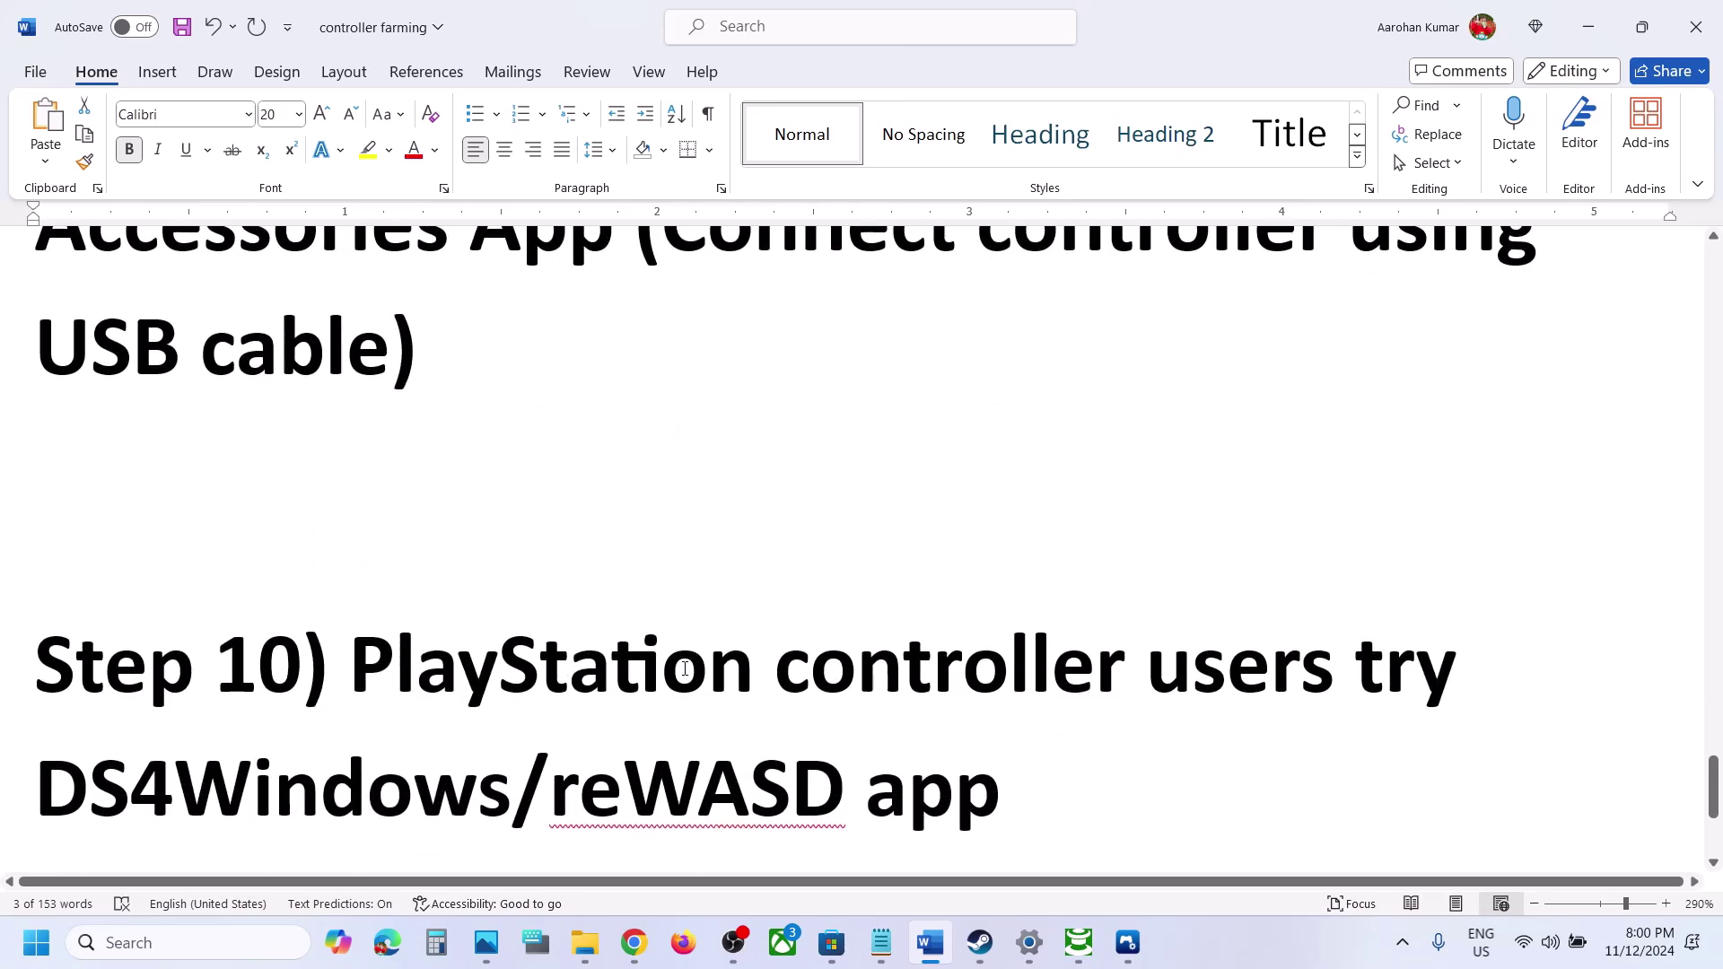
scroll(684, 668, "down", 1)
left_click_drag(101, 673, 998, 684)
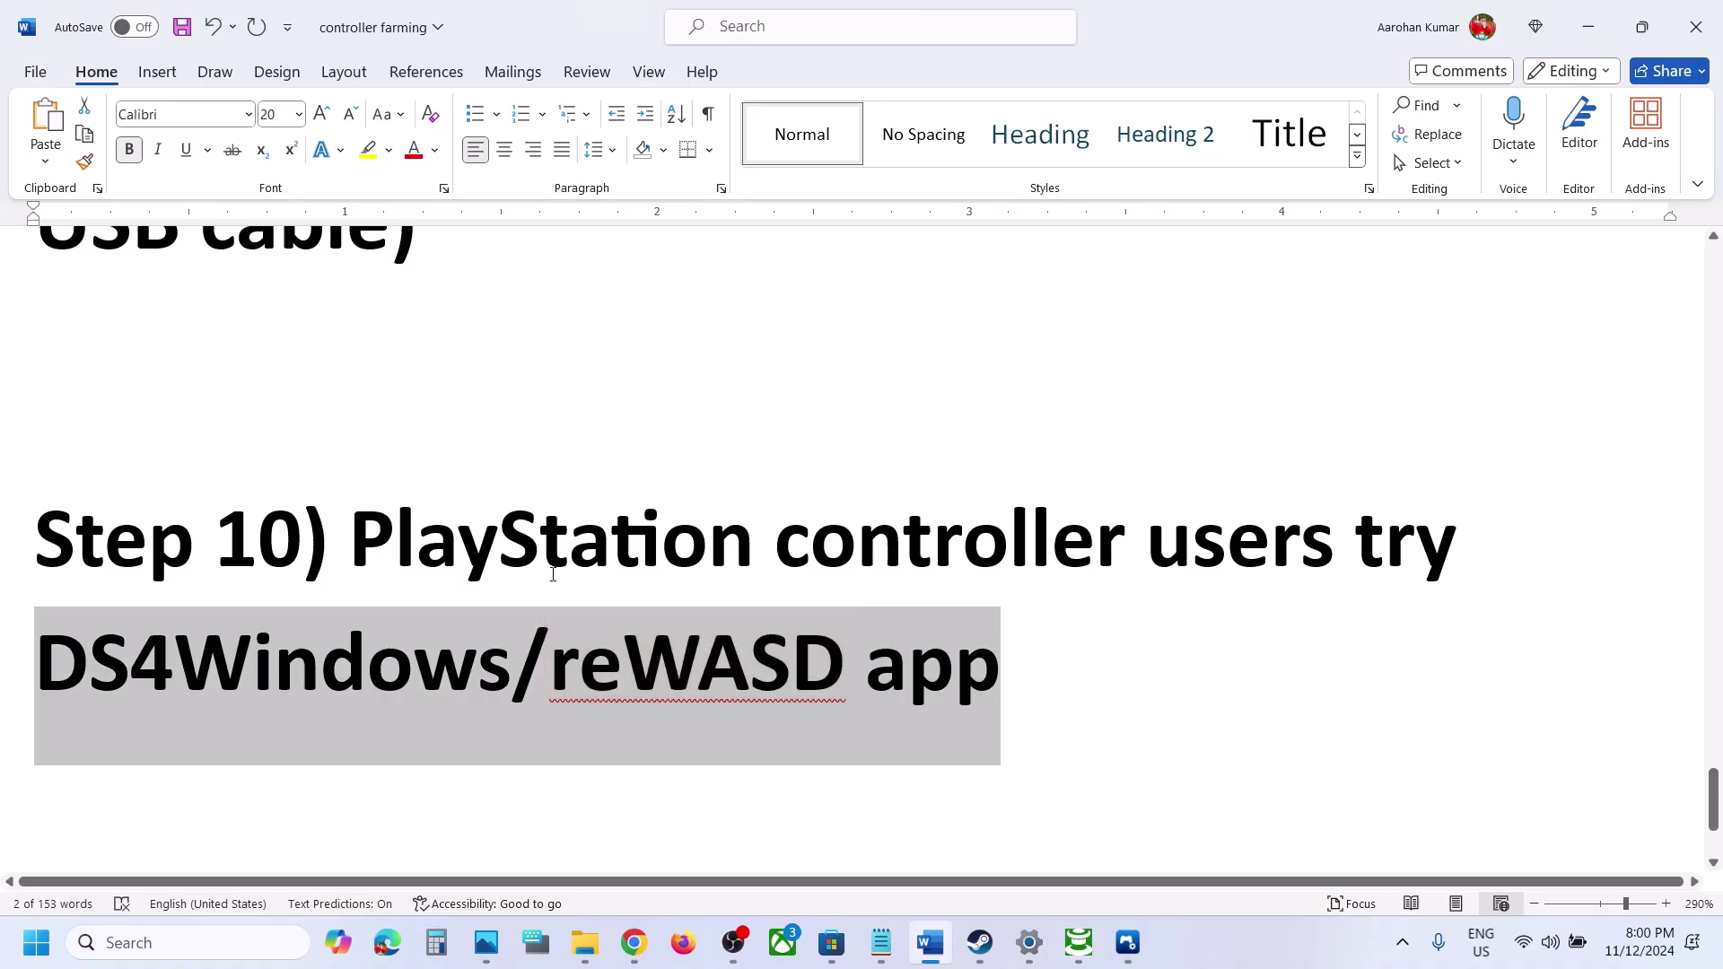
scroll(551, 570, "down", 2)
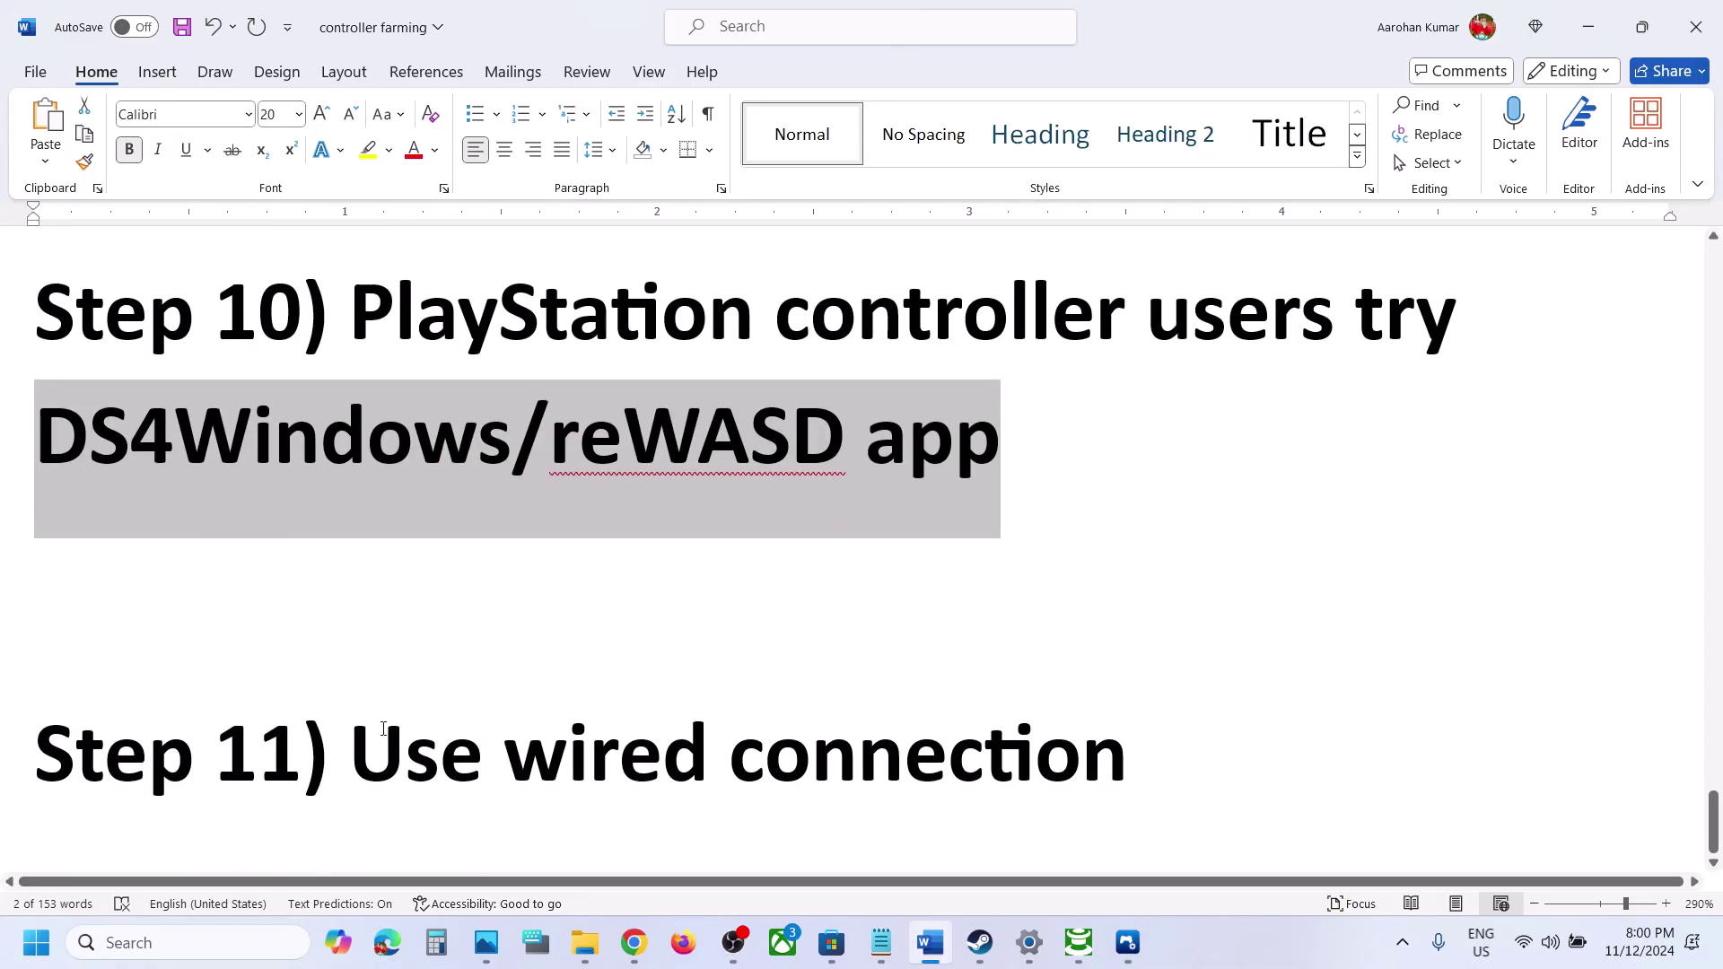
left_click_drag(353, 740, 984, 702)
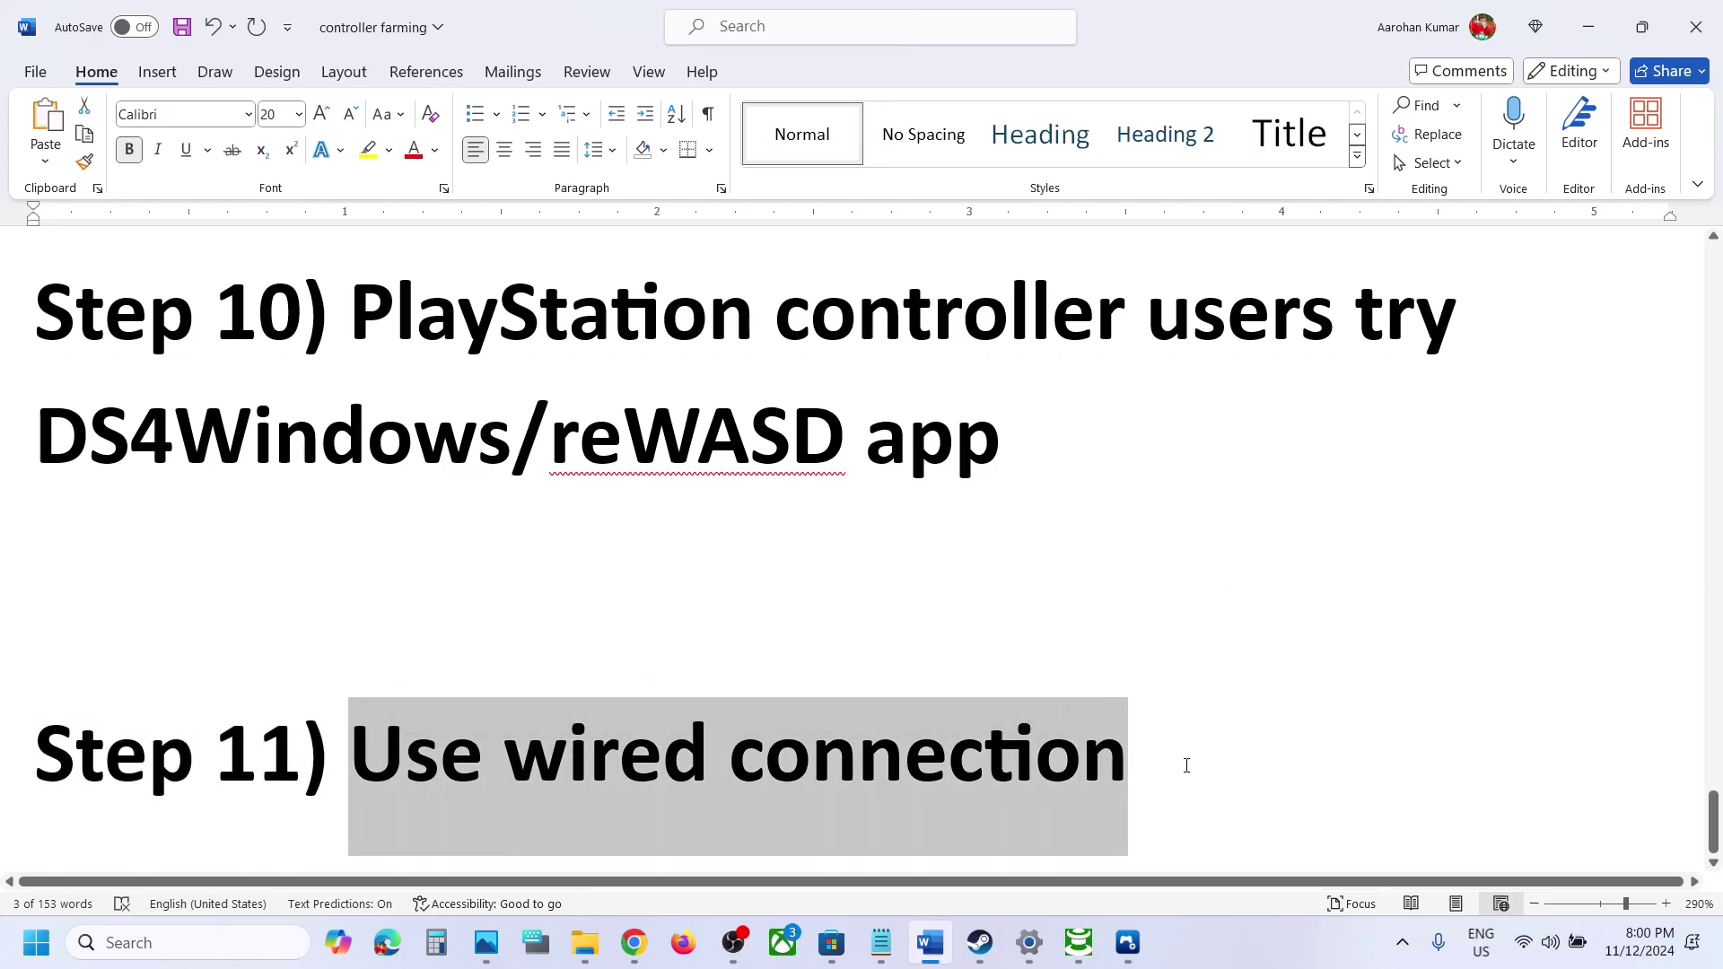
left_click(979, 942)
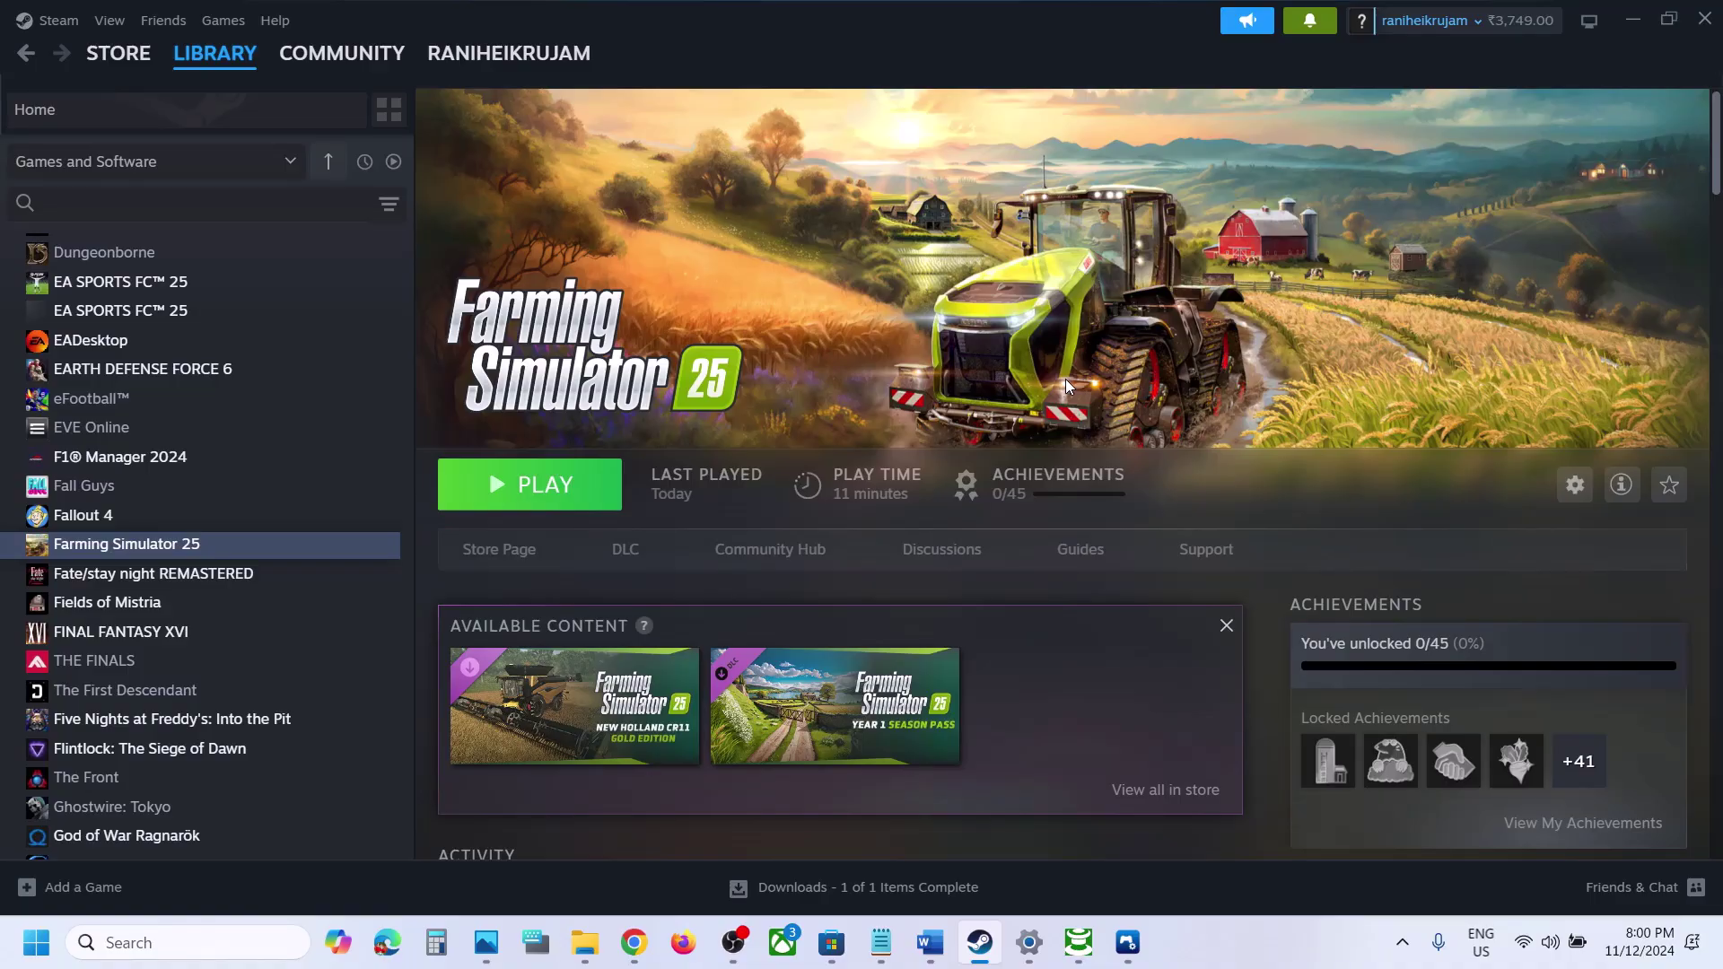
left_click(1219, 935)
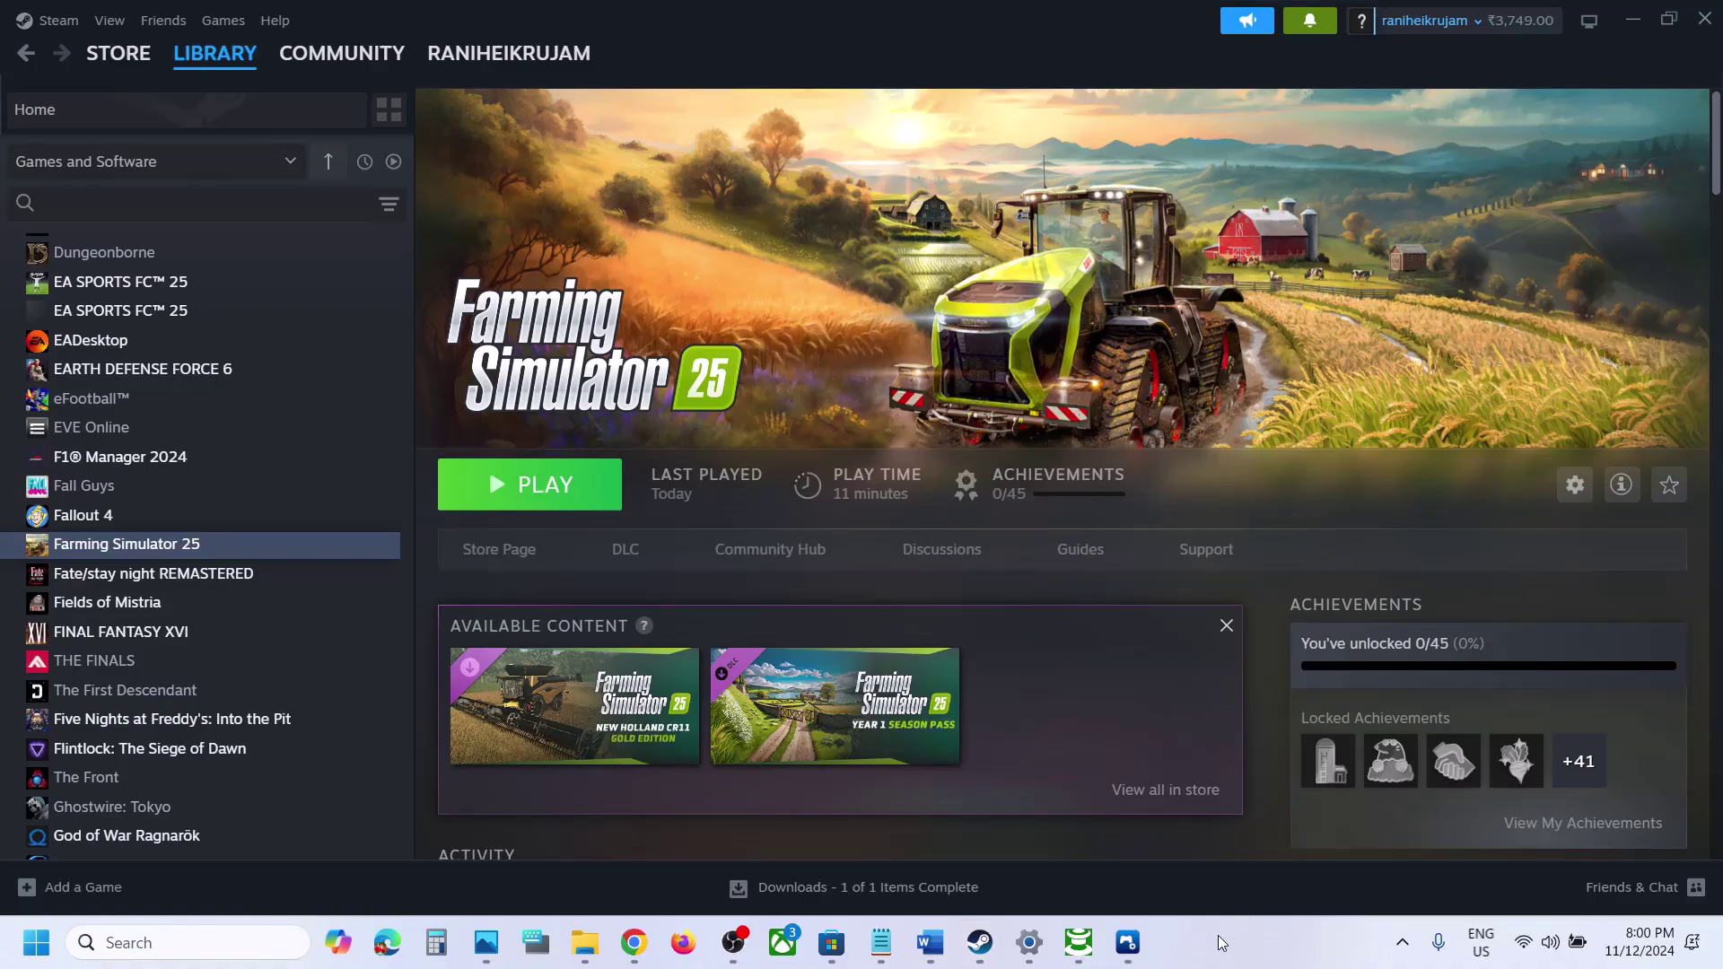